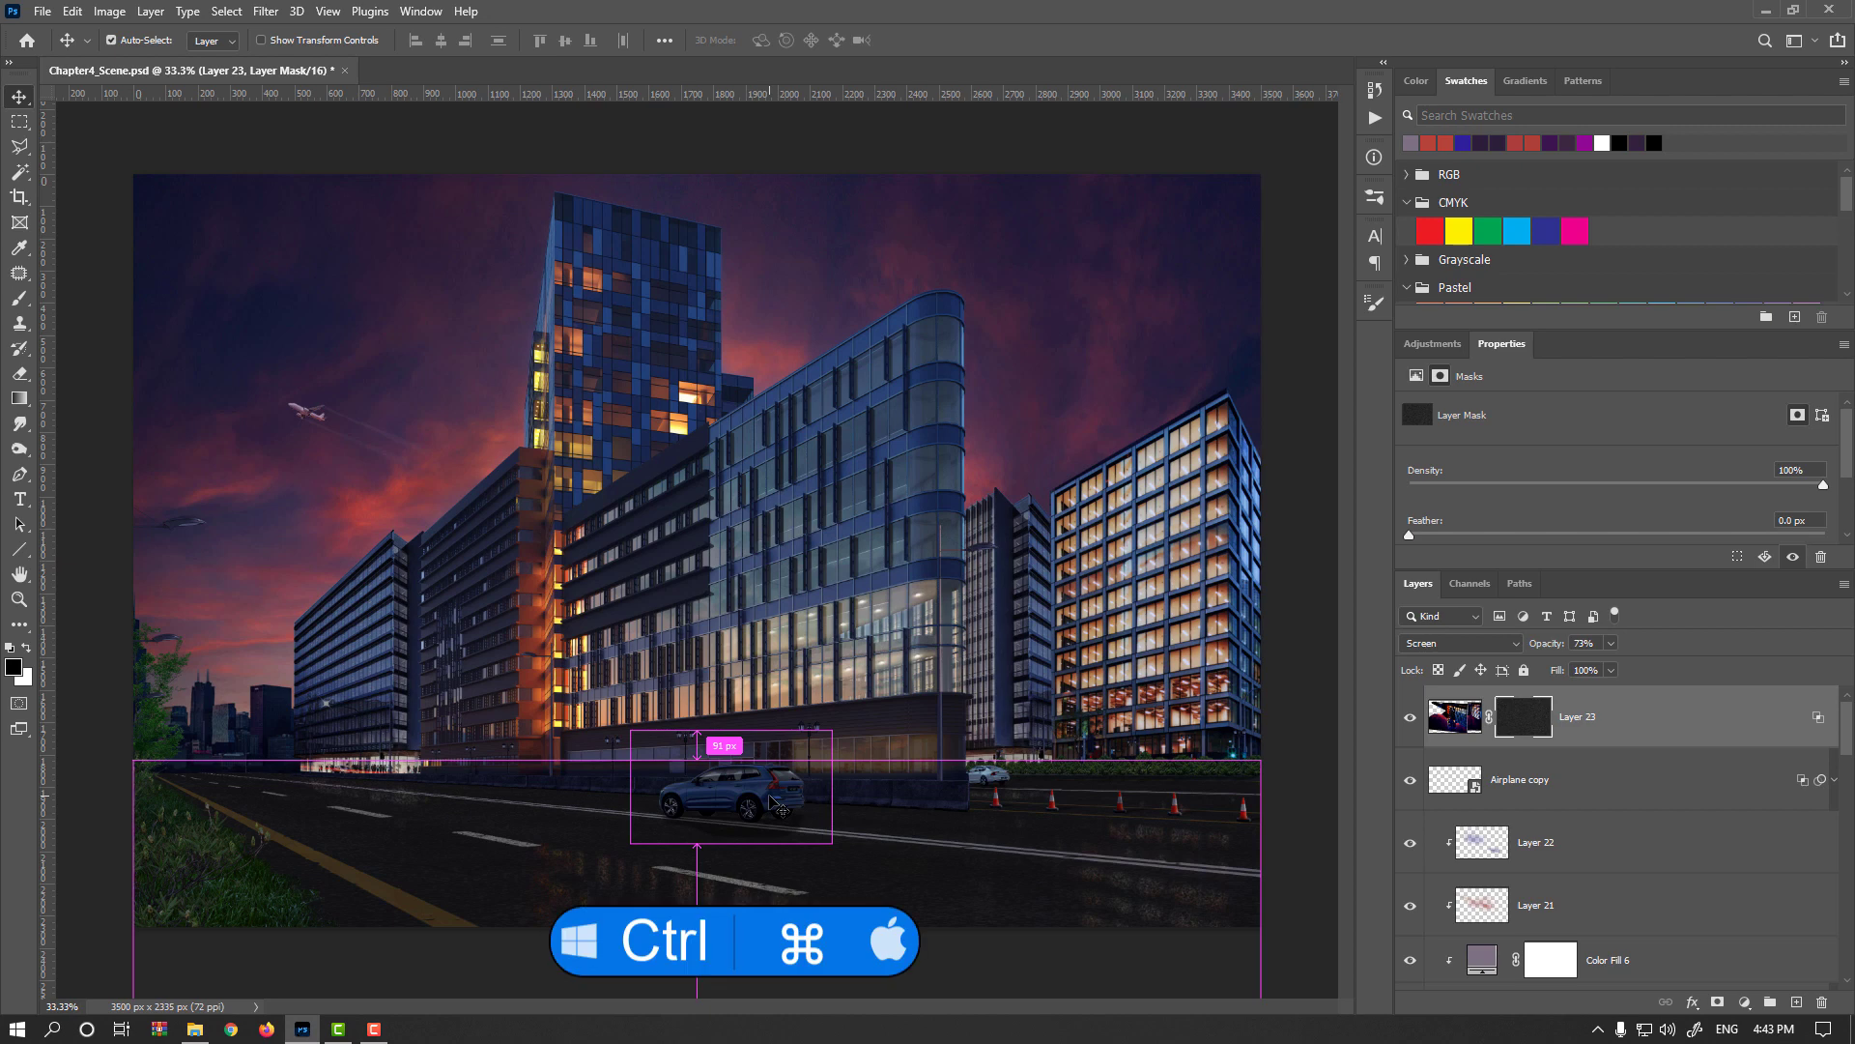
# Find the blue car's layers in the Car group and duplicate Layer 12 copy 2
pyautogui.keyDown('ctrl'); pyautogui.click(773, 802); pyautogui.keyUp('ctrl')
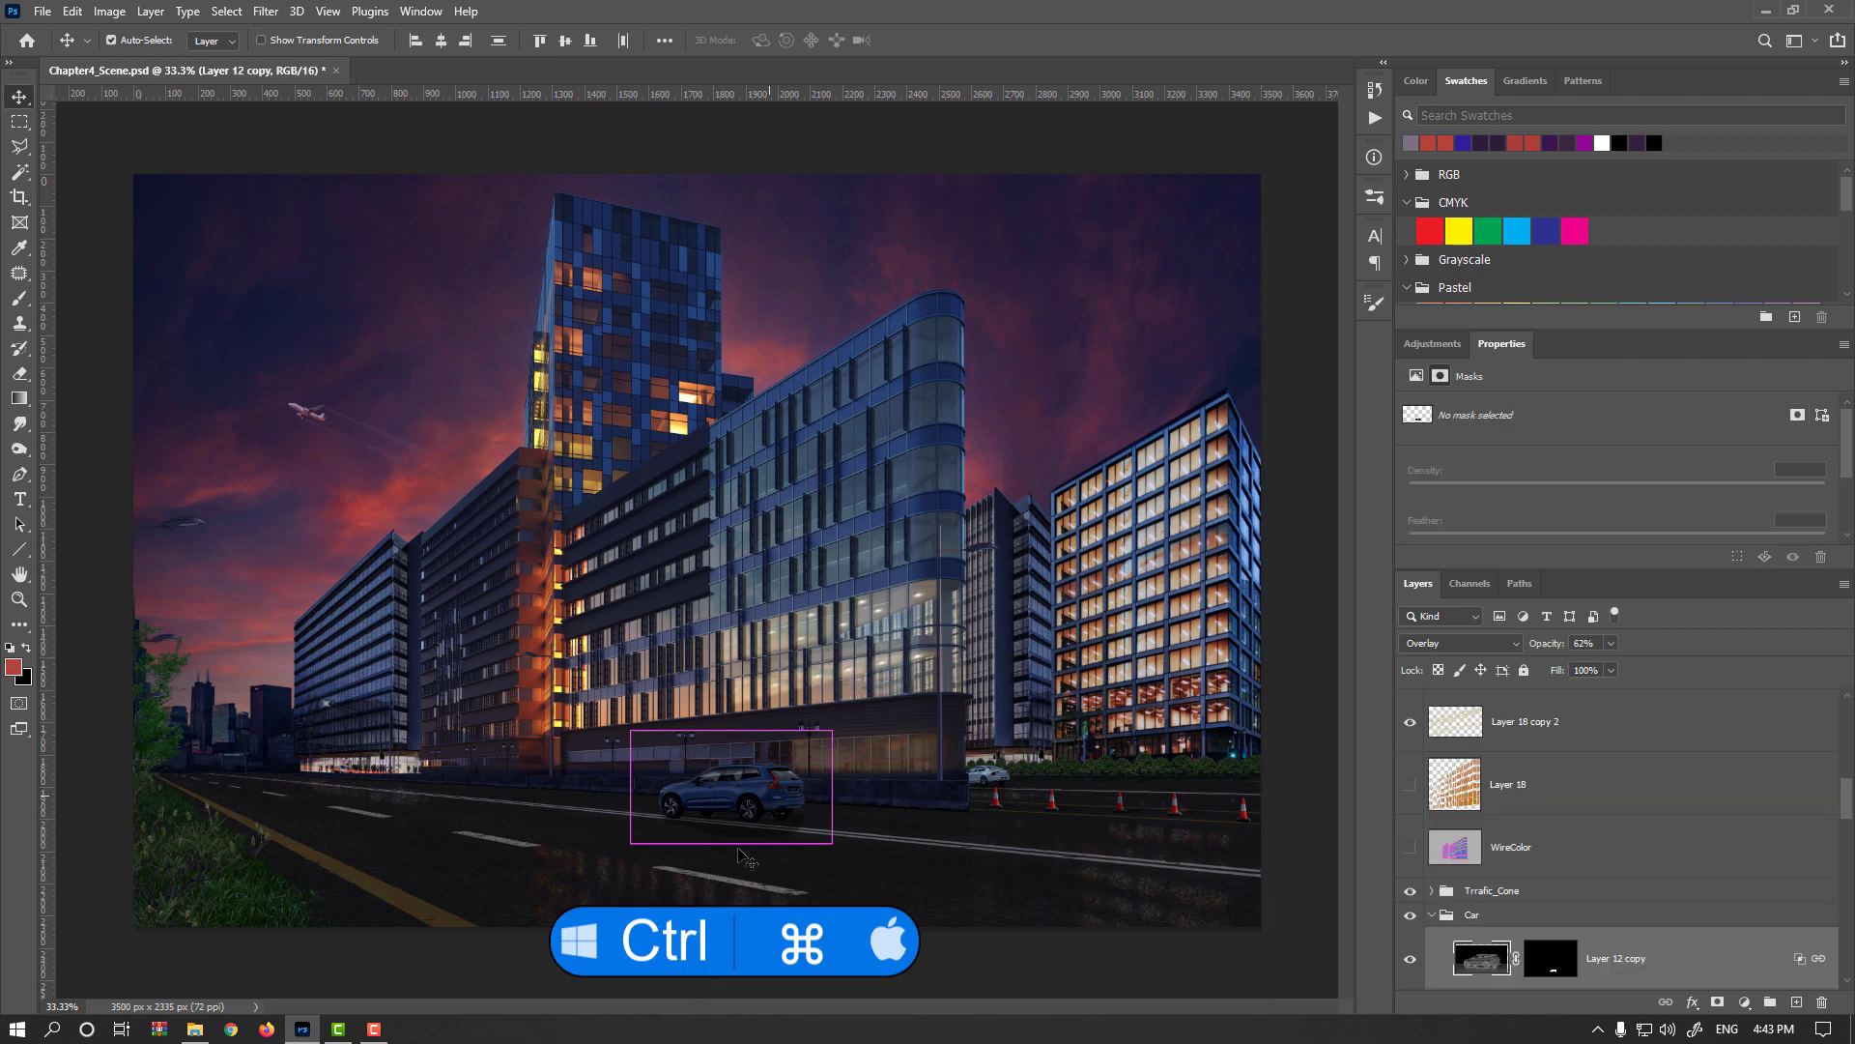
pyautogui.scroll(2, 749, 855)
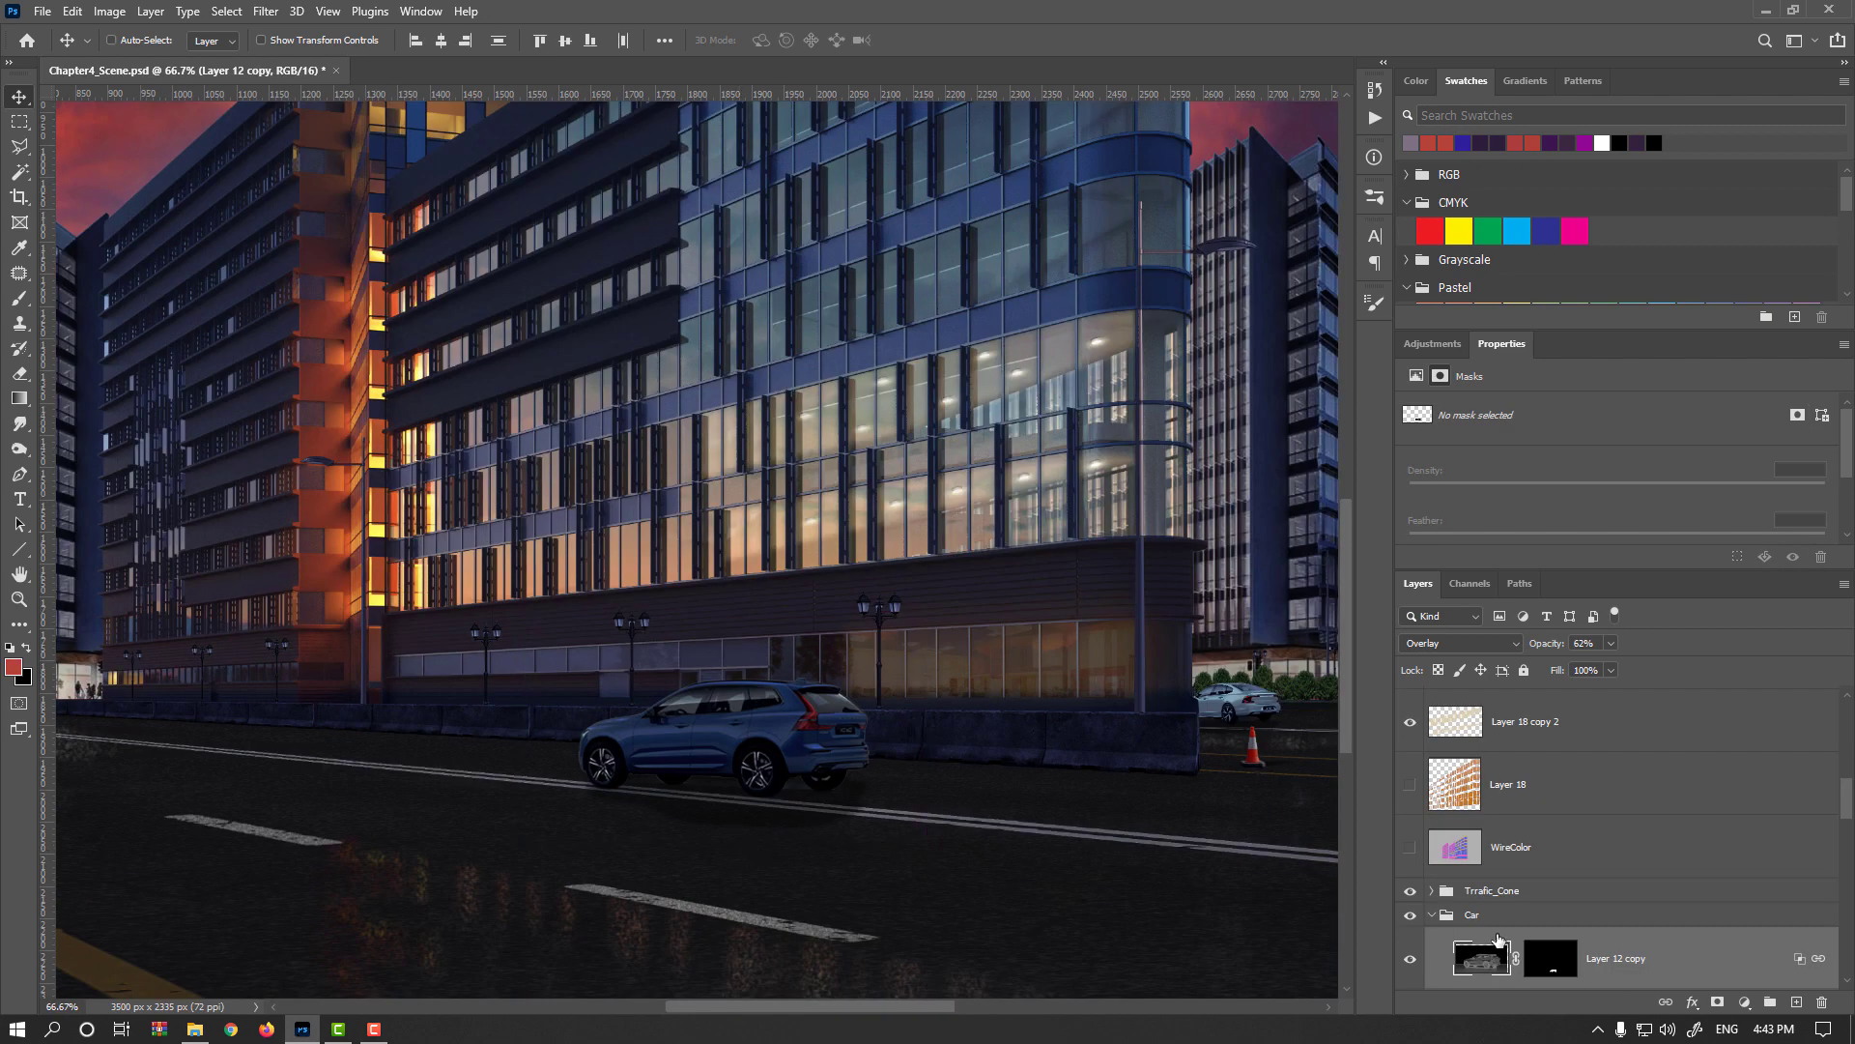
pyautogui.scroll(-1, 1496, 943)
pyautogui.scroll(1, 819, 787)
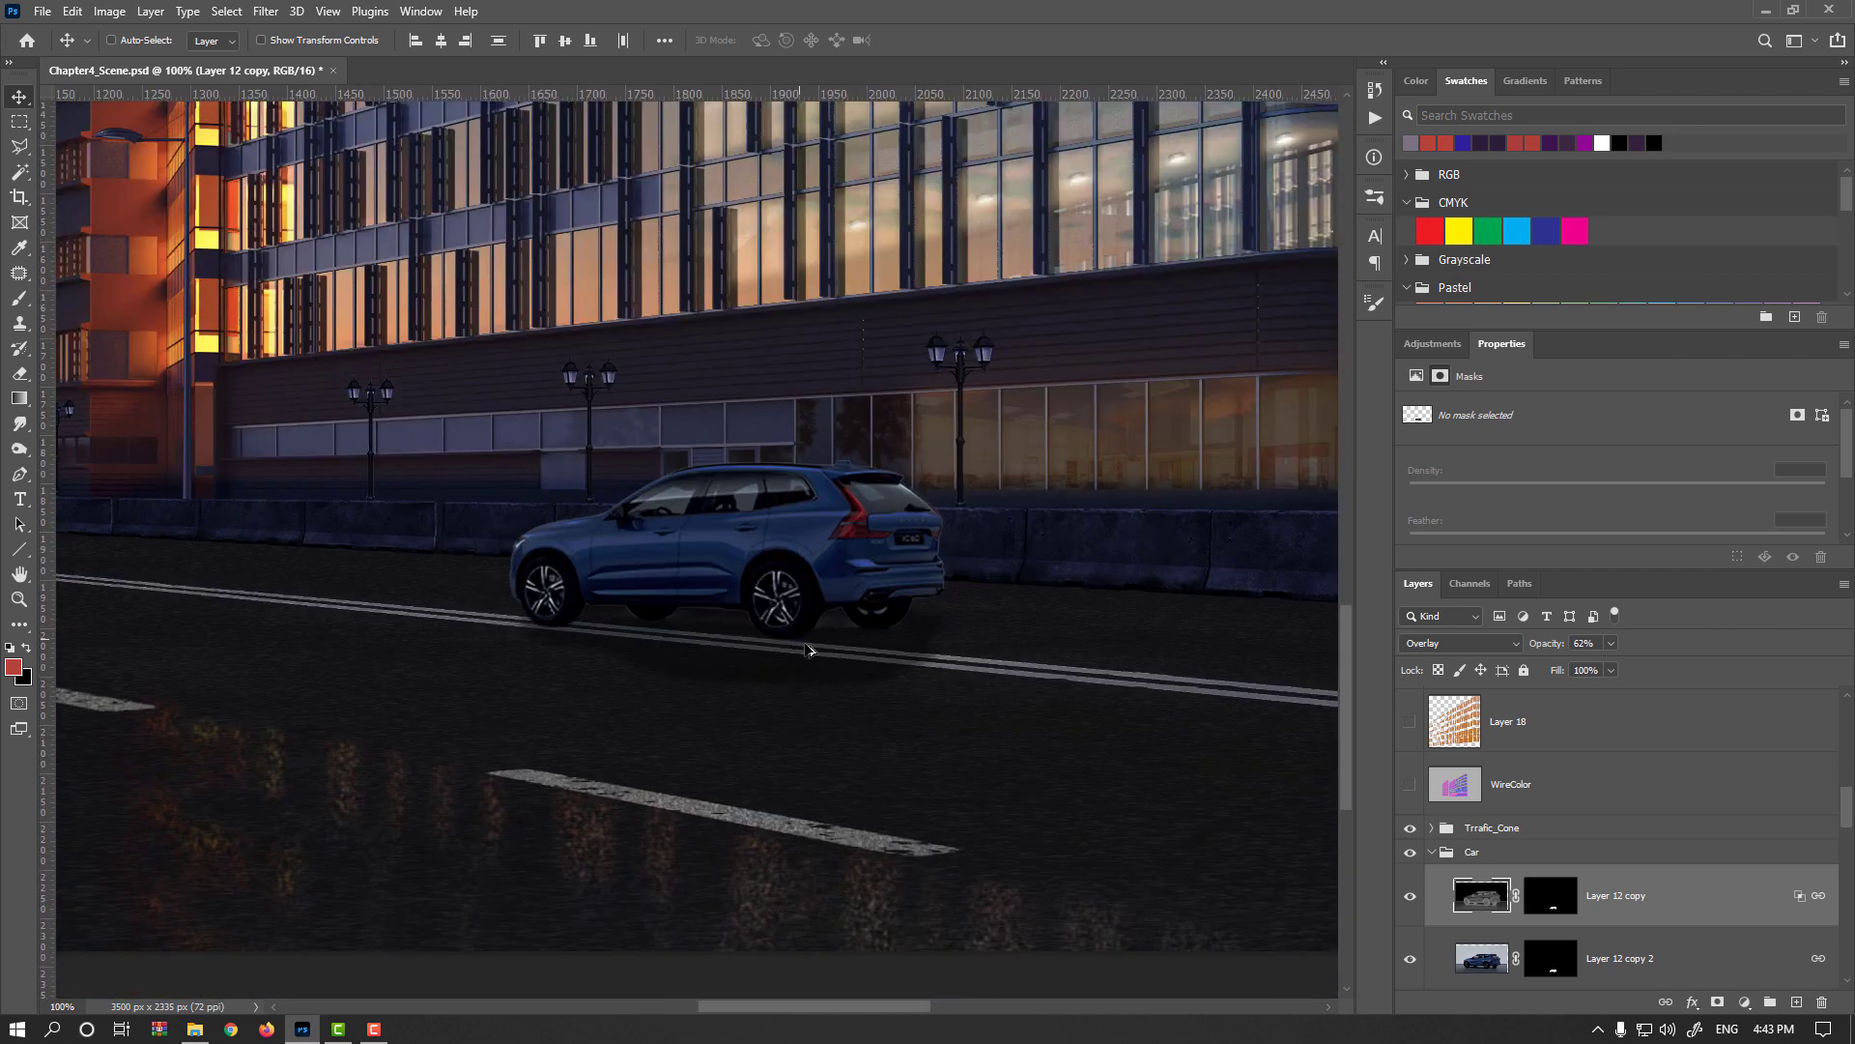
pyautogui.click(1481, 969)
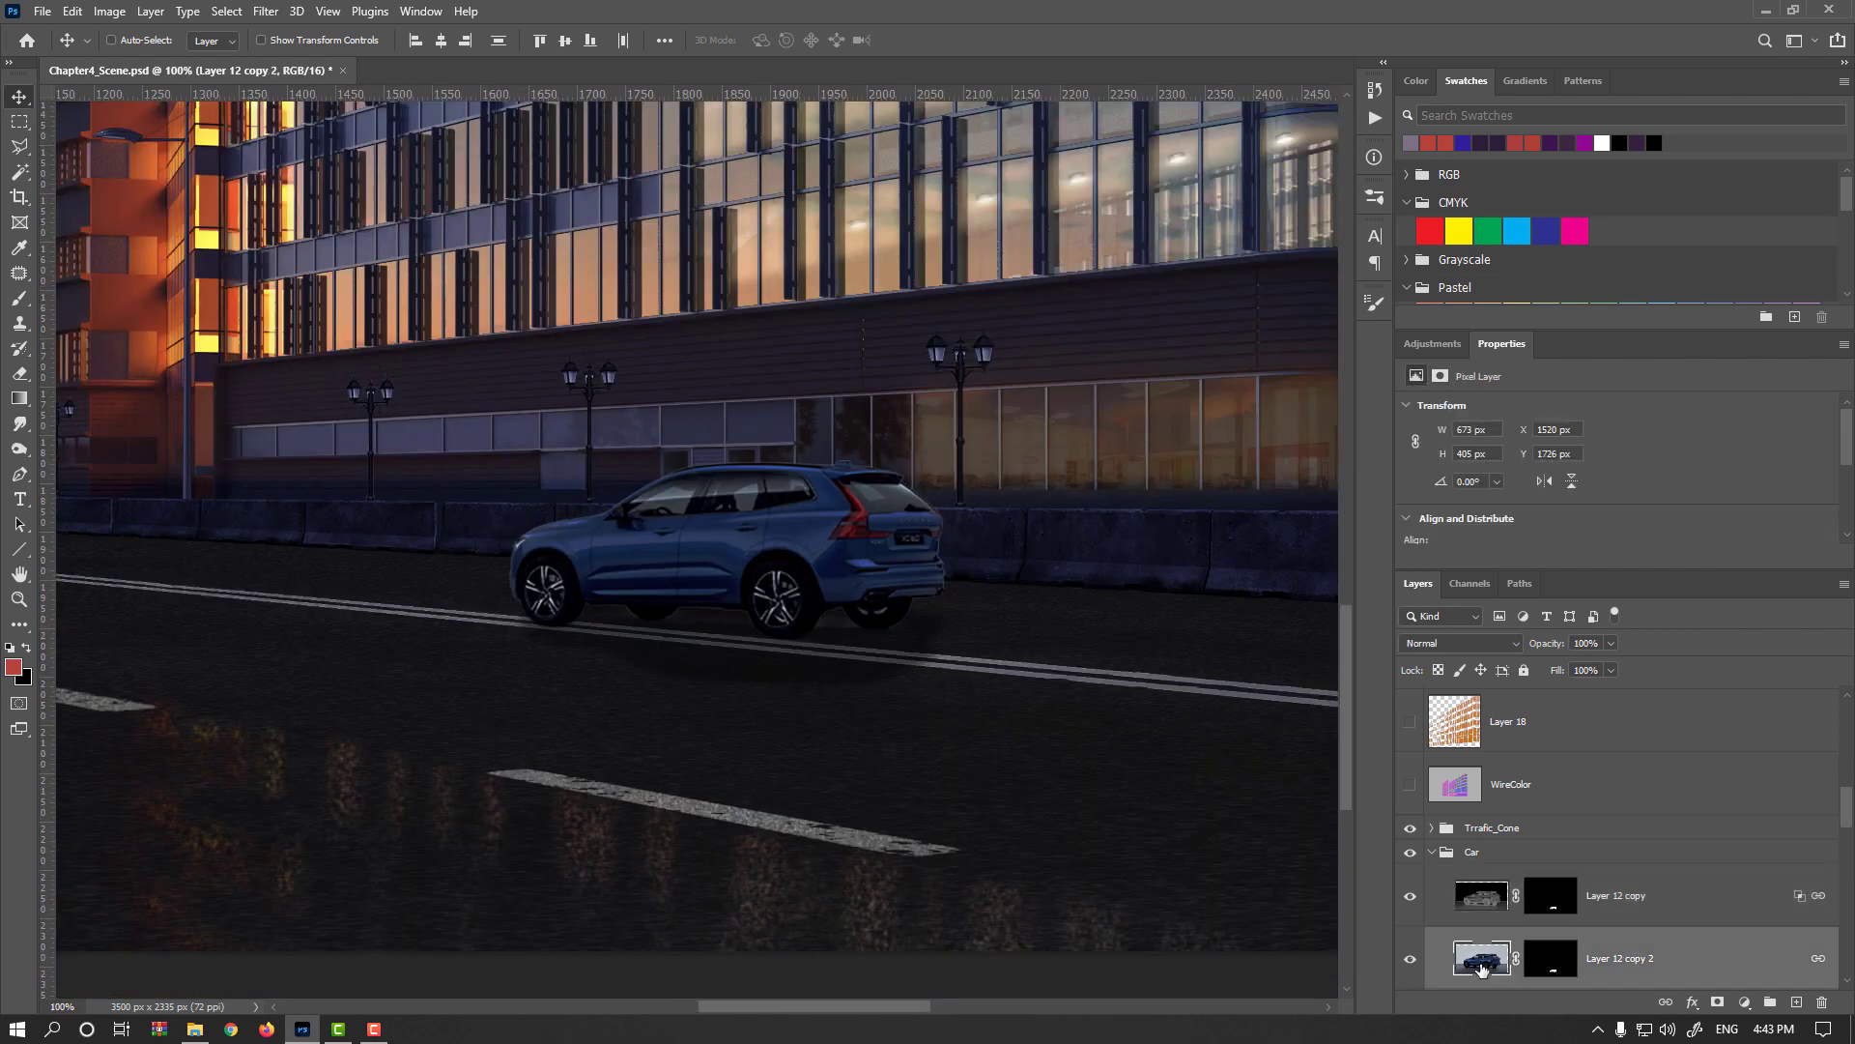
pyautogui.click(1409, 966)
pyautogui.click(1409, 964)
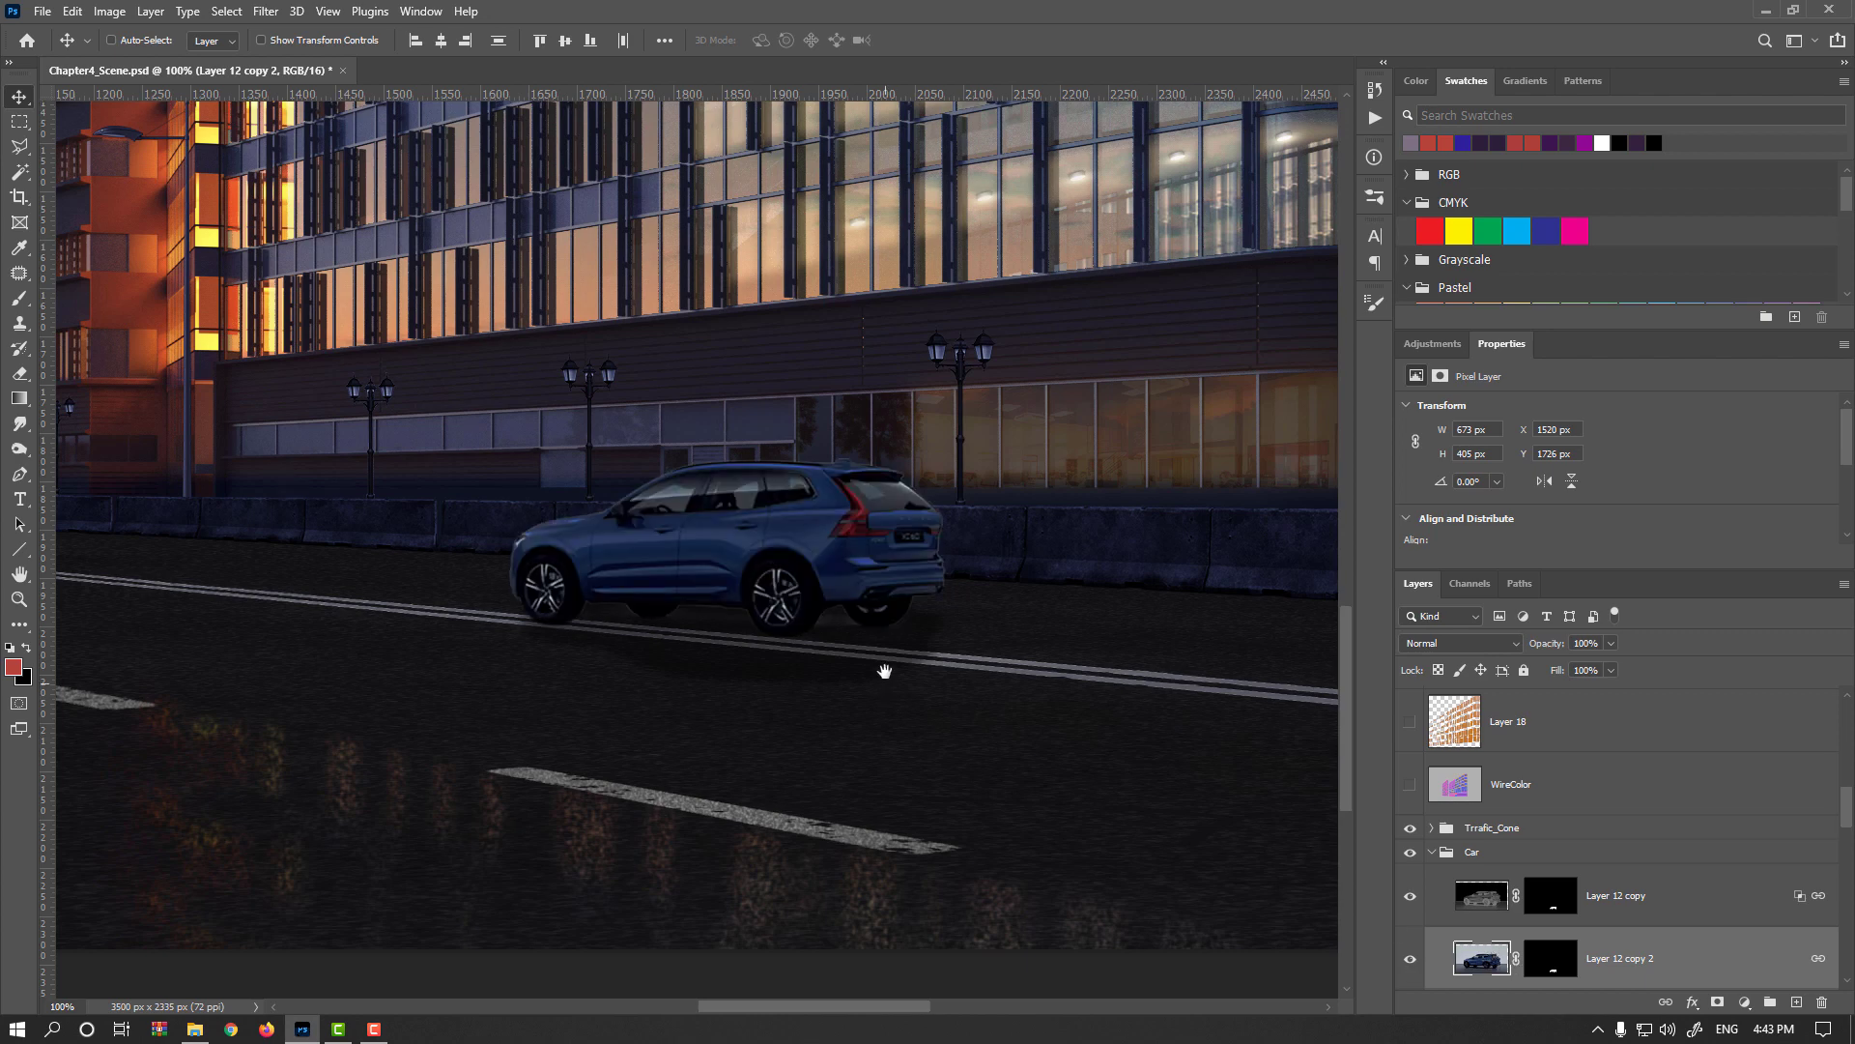
pyautogui.scroll(-3, 882, 667)
pyautogui.press('ctrl')
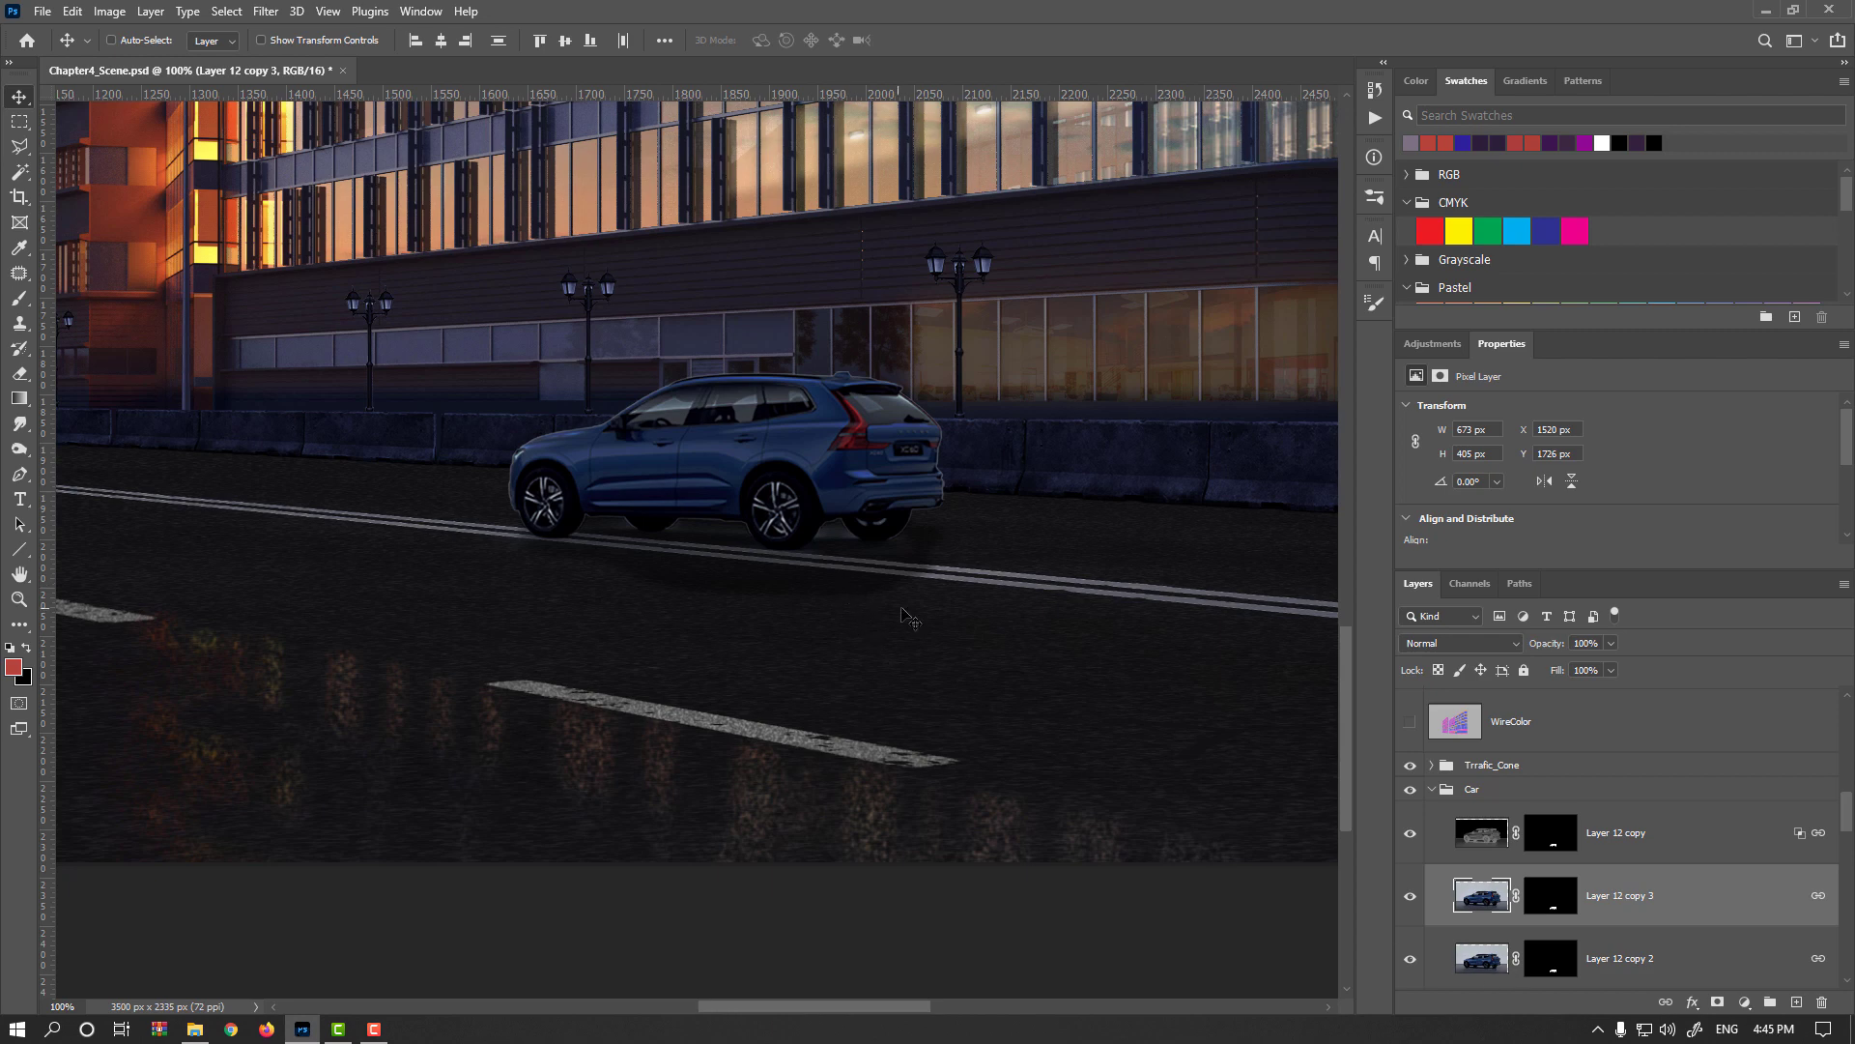
# Flip the lower car layer, Layer 12 copy 2, vertically and move it straight down beneath the car as a reflection
pyautogui.click(1487, 970)
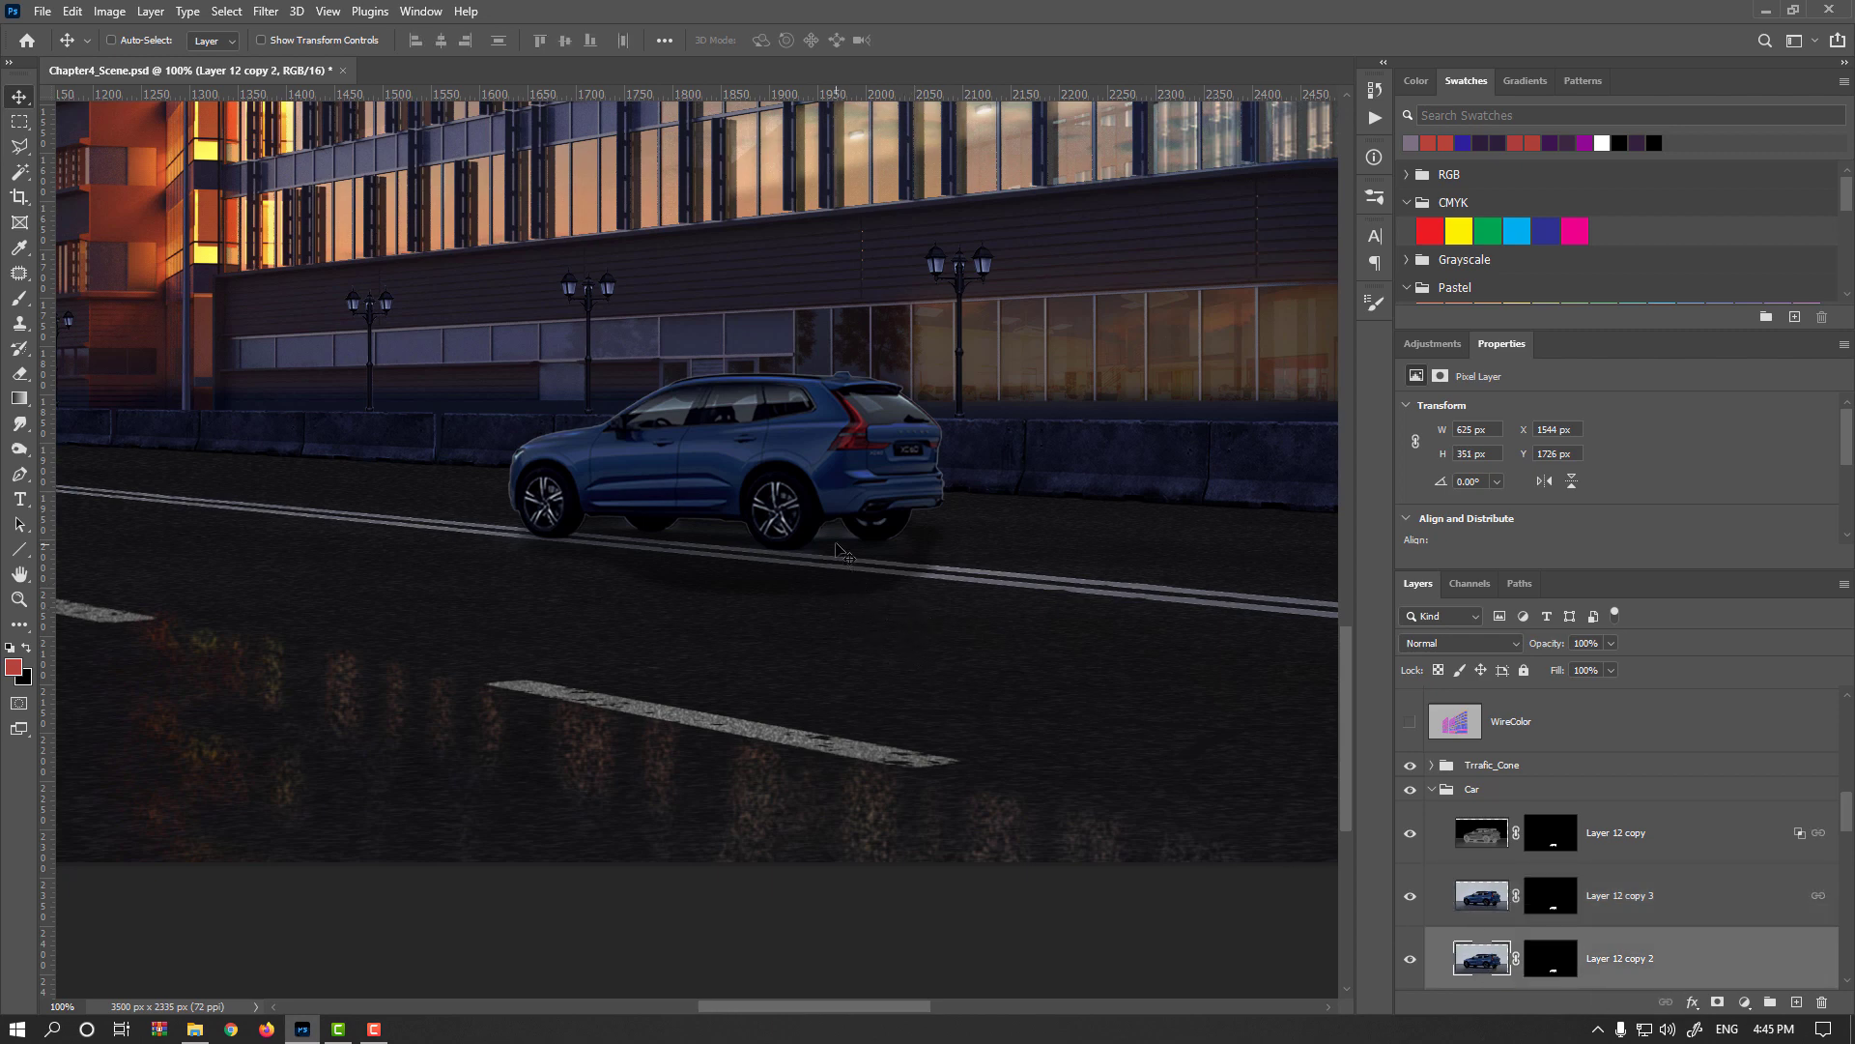
pyautogui.hotkey('ctrl', 't')
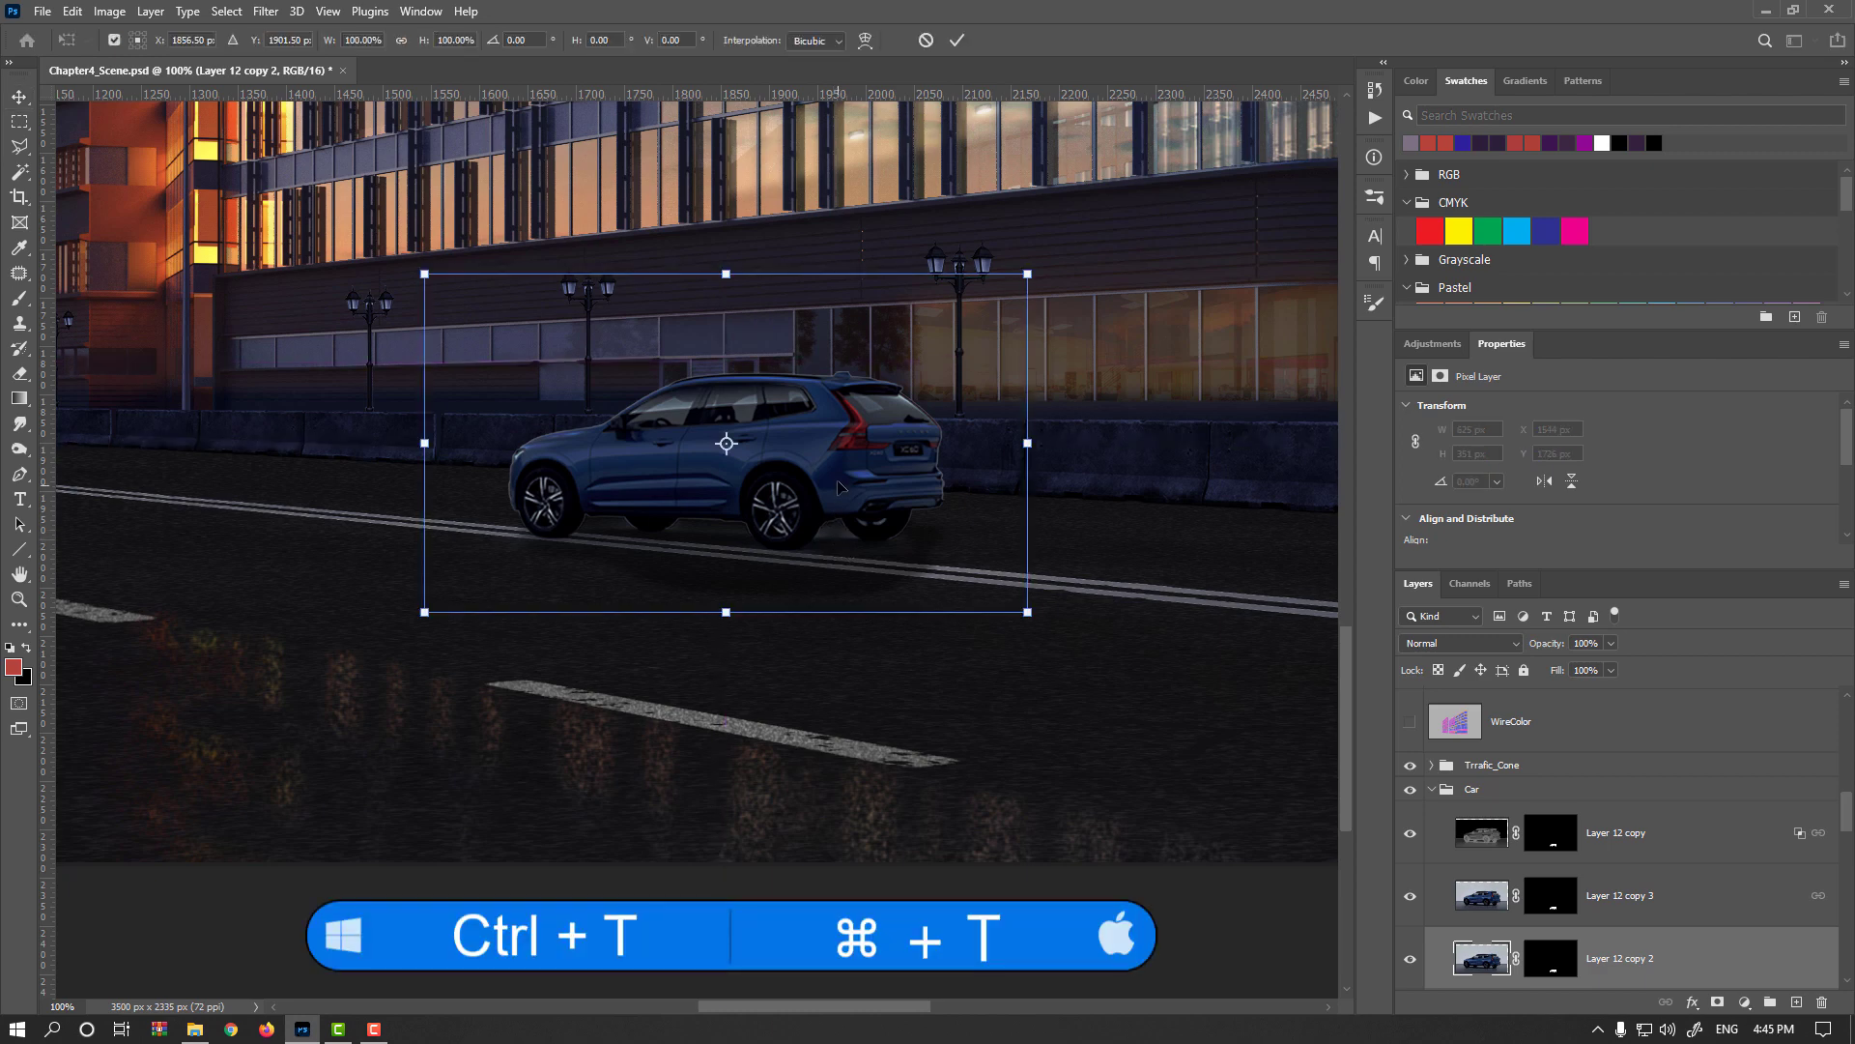
pyautogui.rightClick(839, 486)
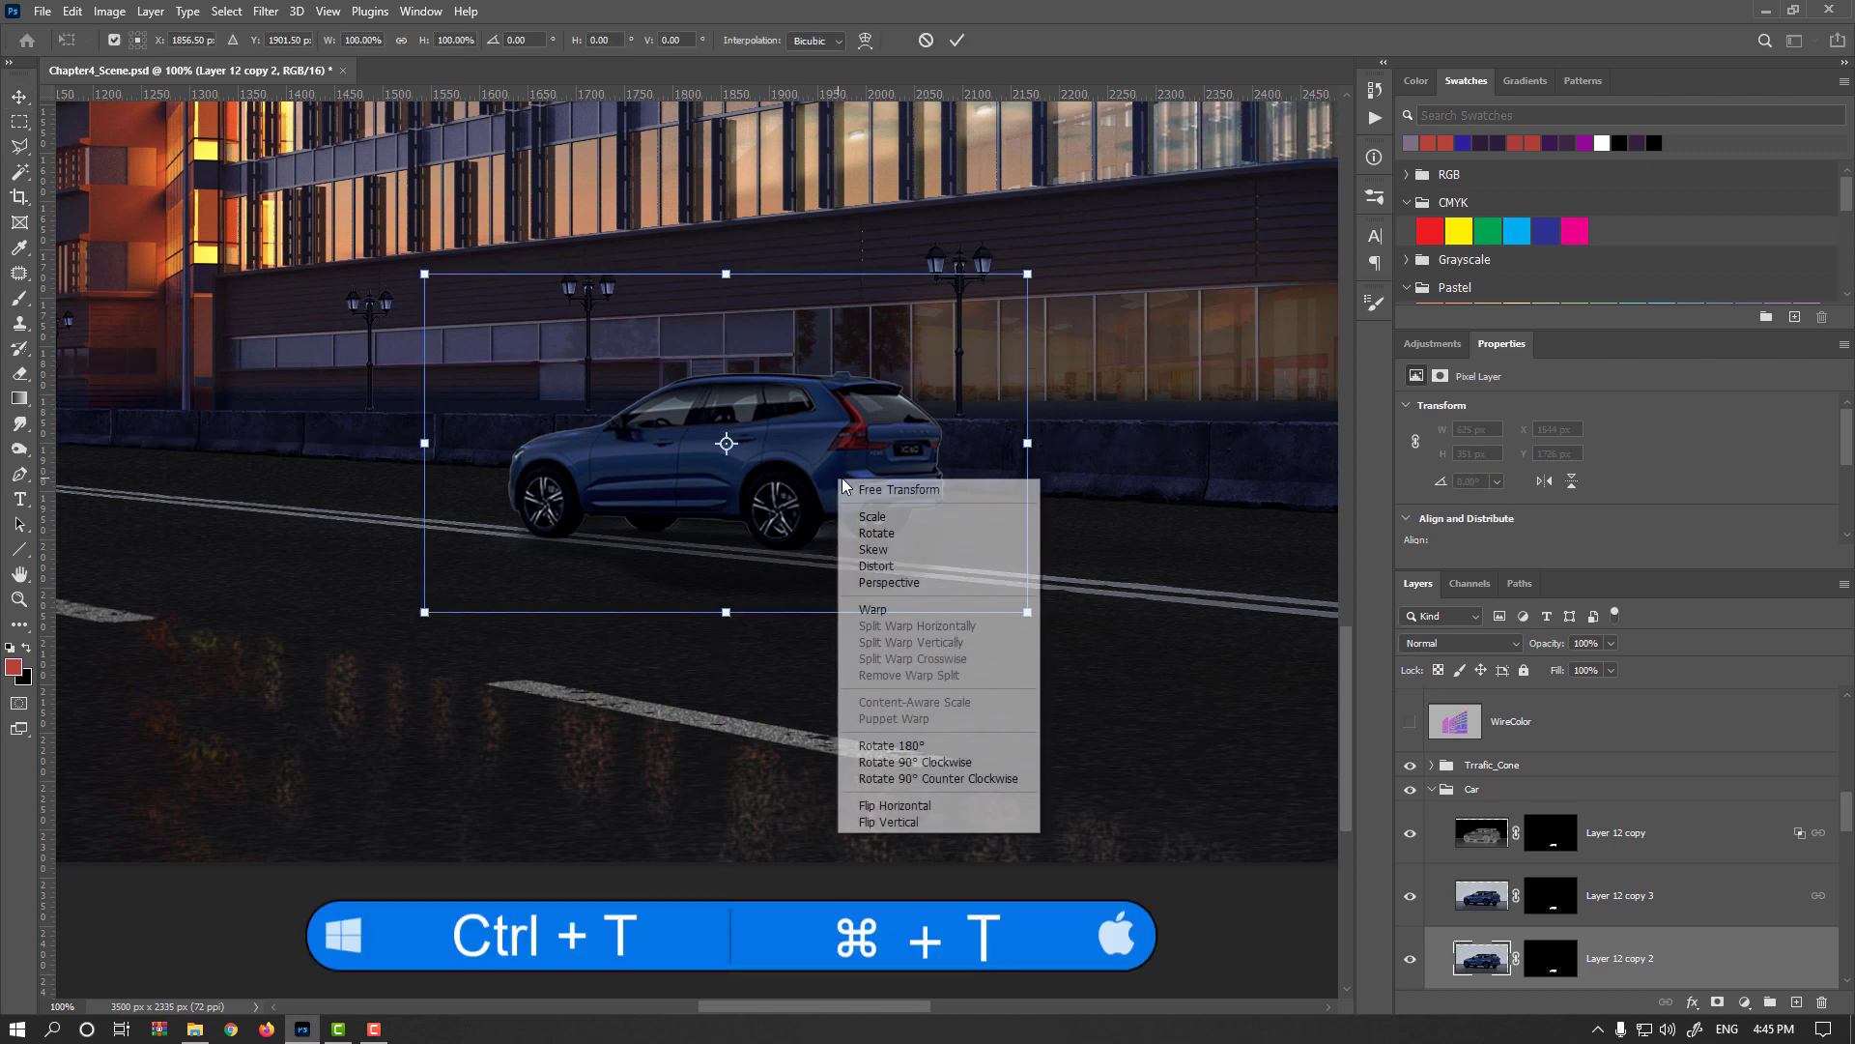
pyautogui.click(936, 822)
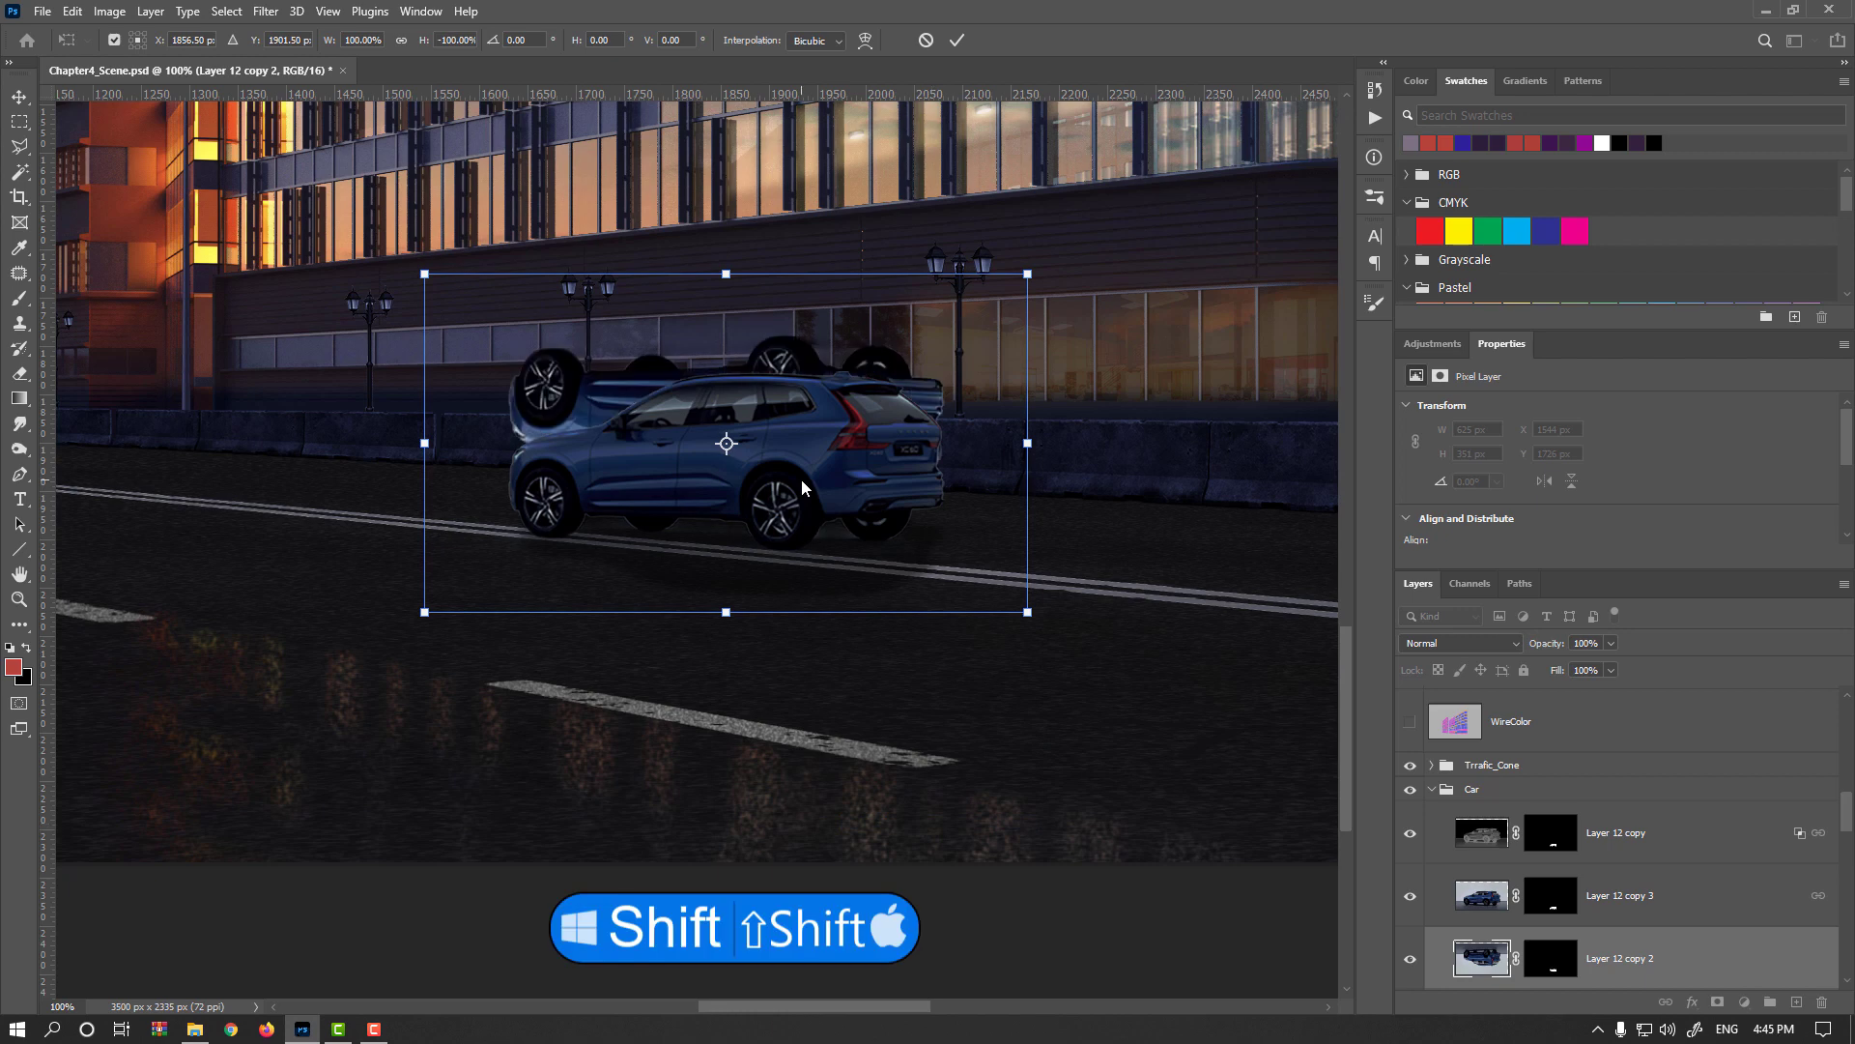
pyautogui.moveTo(785, 455); pyautogui.dragTo(771, 461)
pyautogui.moveTo(774, 586); pyautogui.dragTo(771, 615)
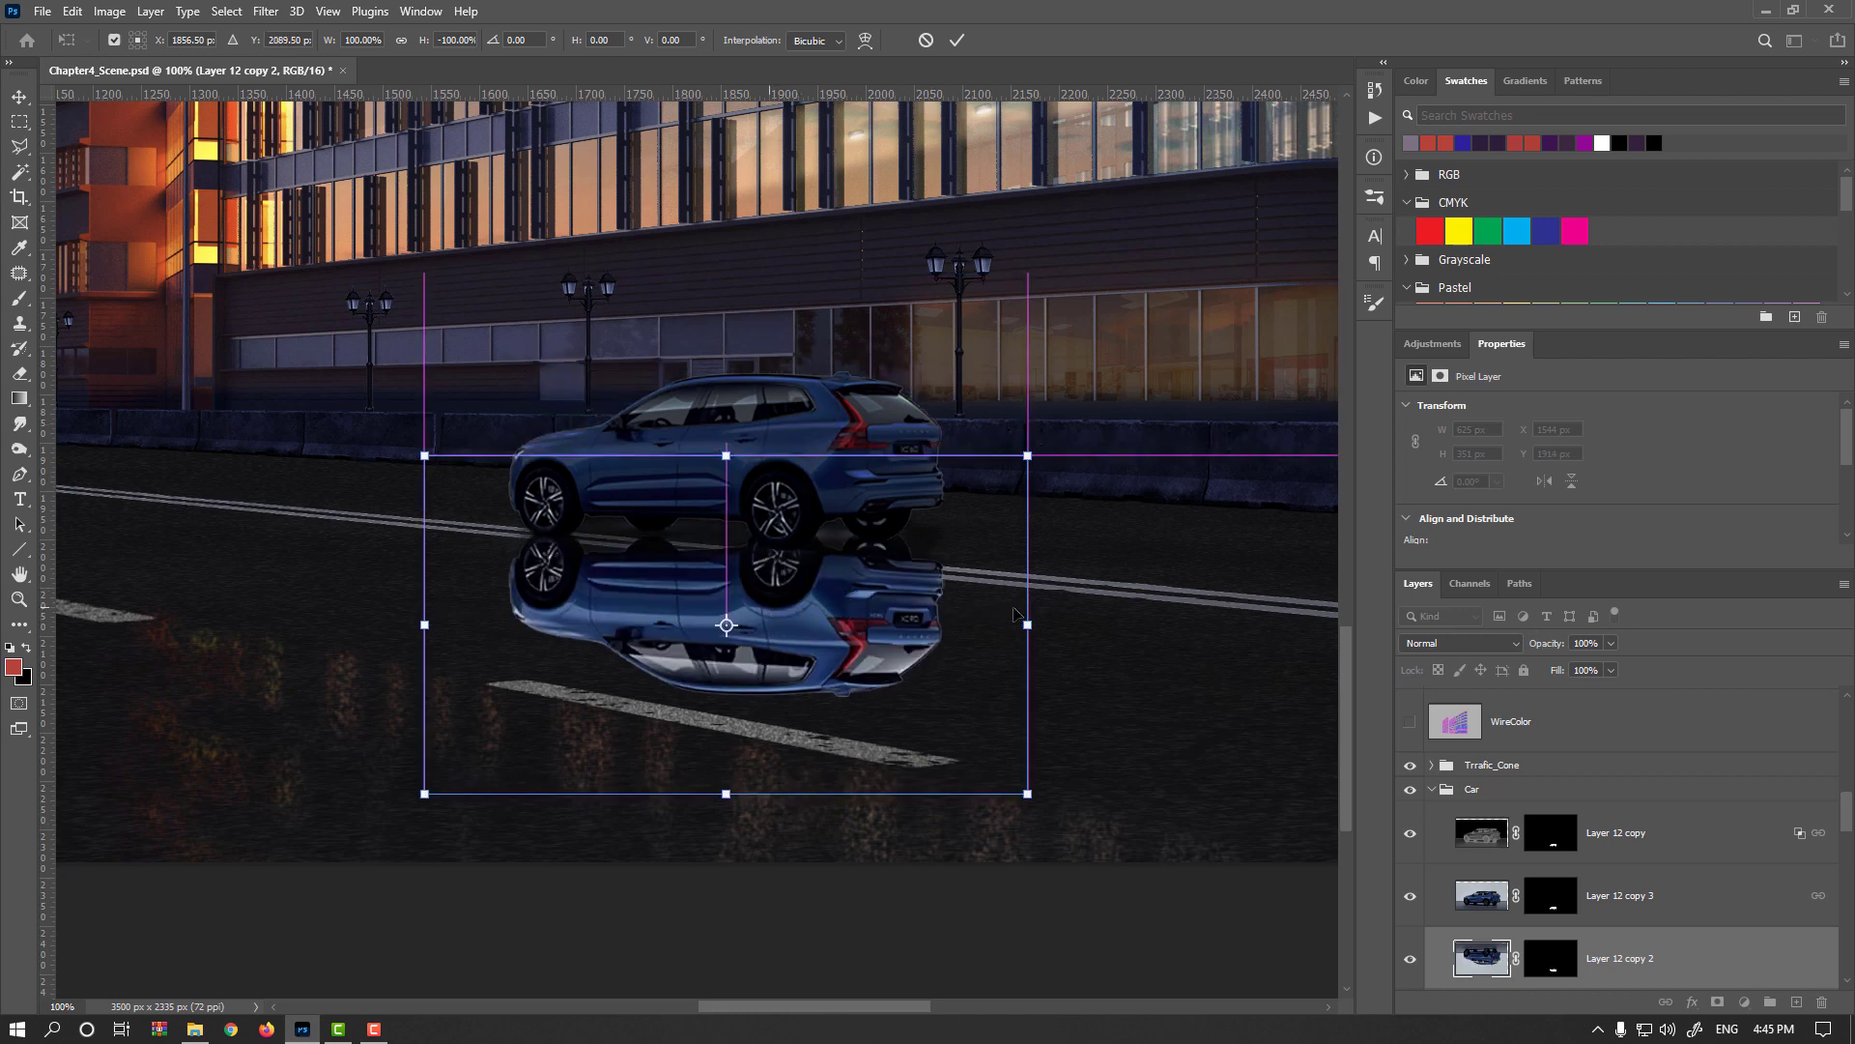
# Switch to a custom warp and roughly reshape the flipped car so its wheels approach the real car's wheels
pyautogui.click(866, 43)
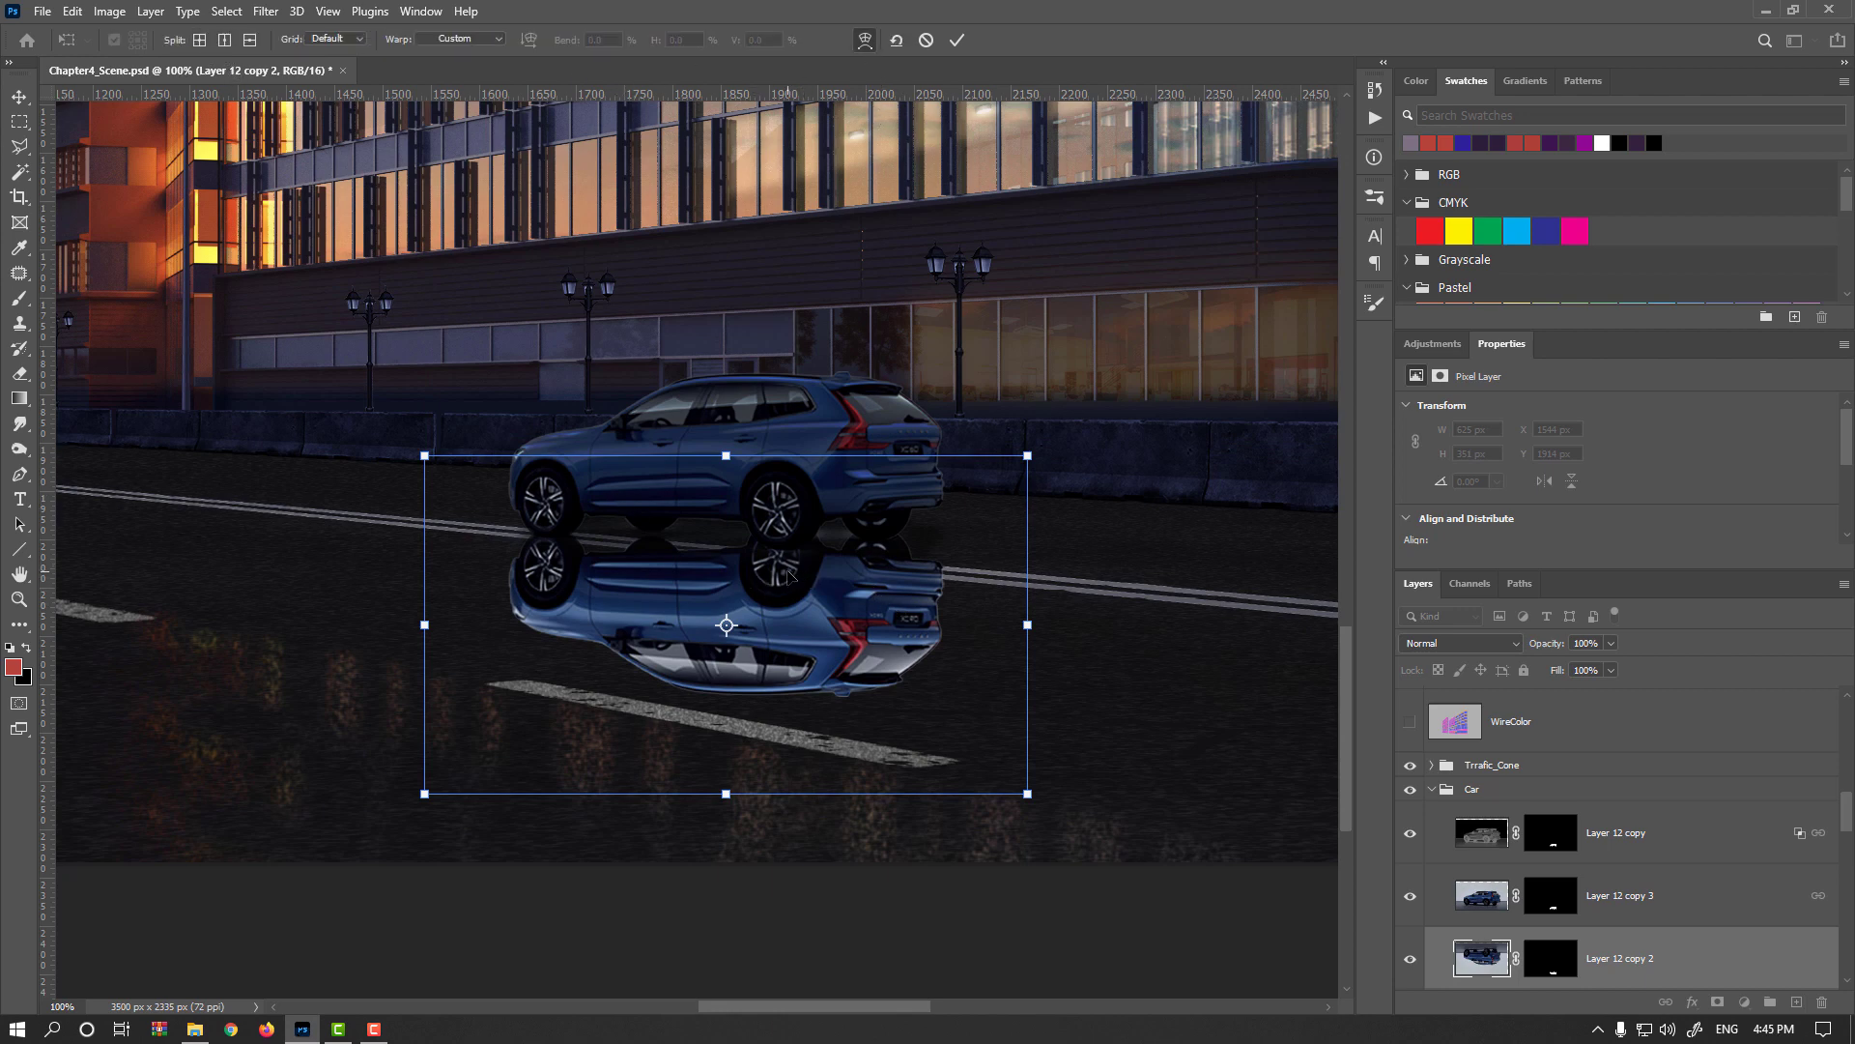
pyautogui.moveTo(785, 580); pyautogui.dragTo(784, 590)
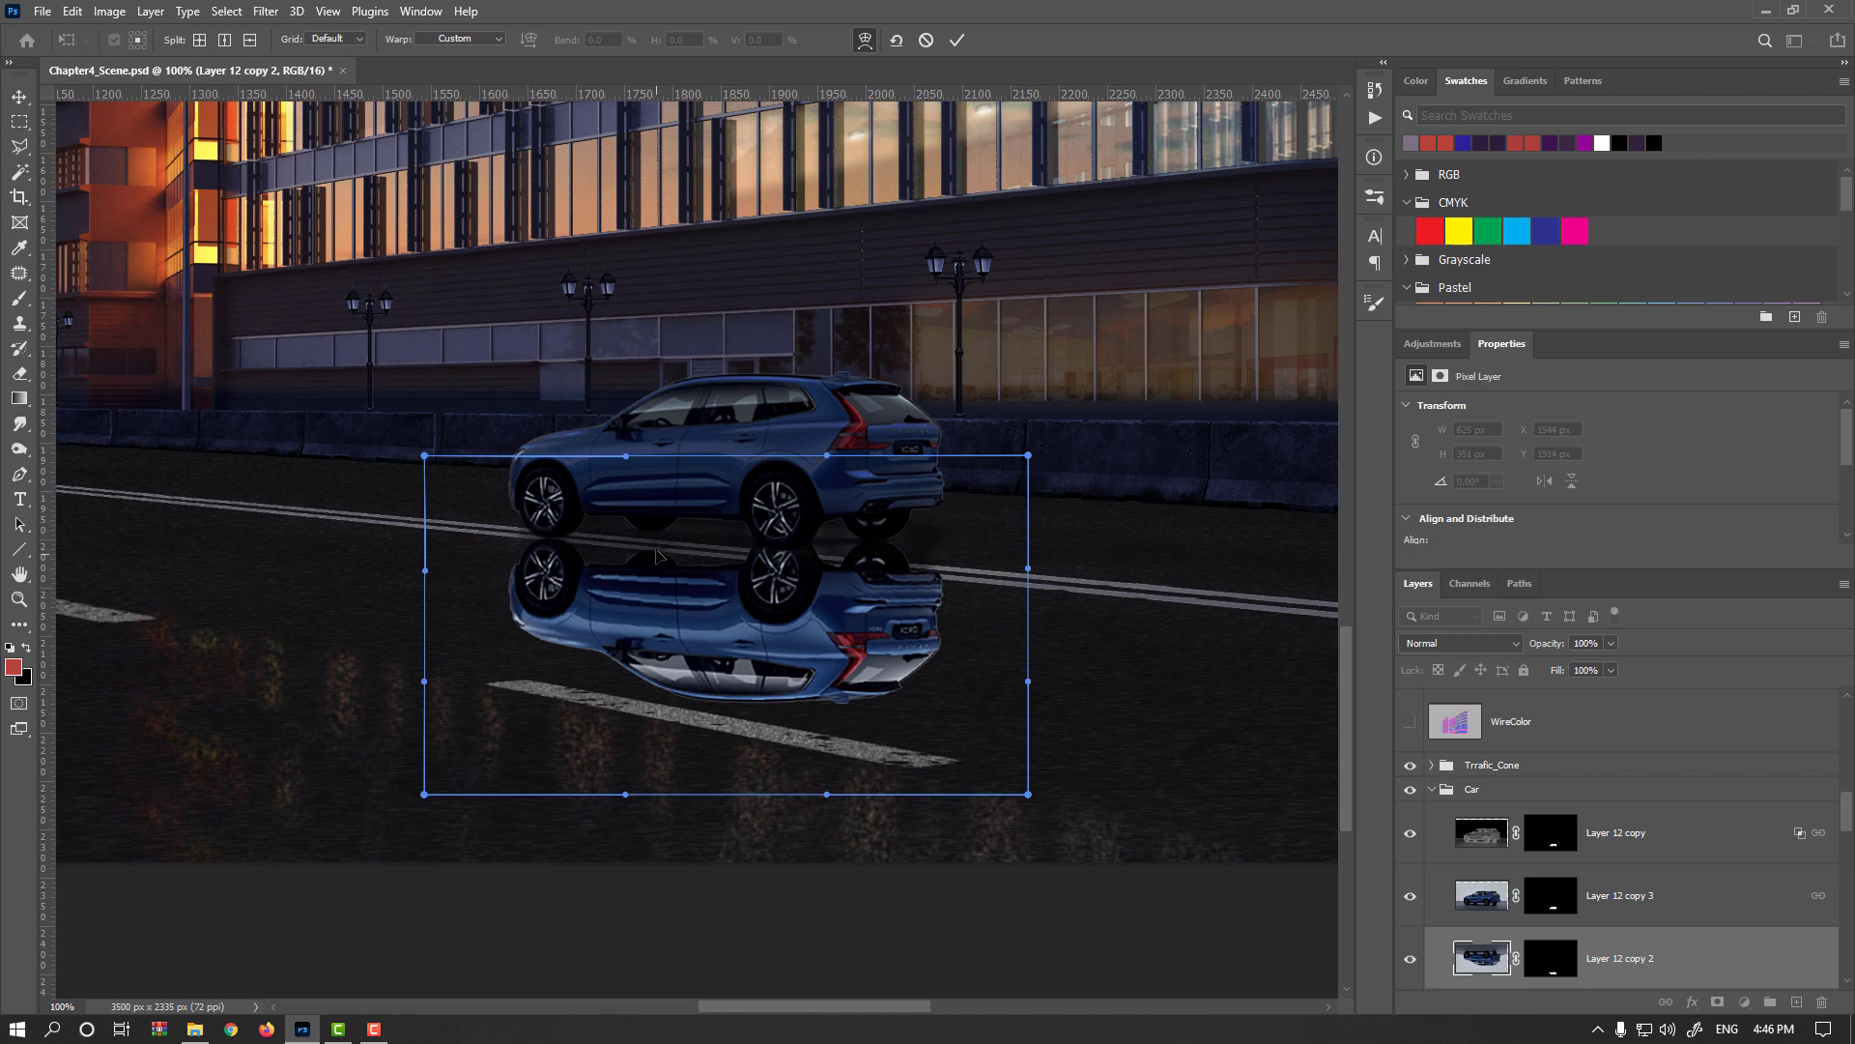
pyautogui.moveTo(656, 555); pyautogui.dragTo(657, 556)
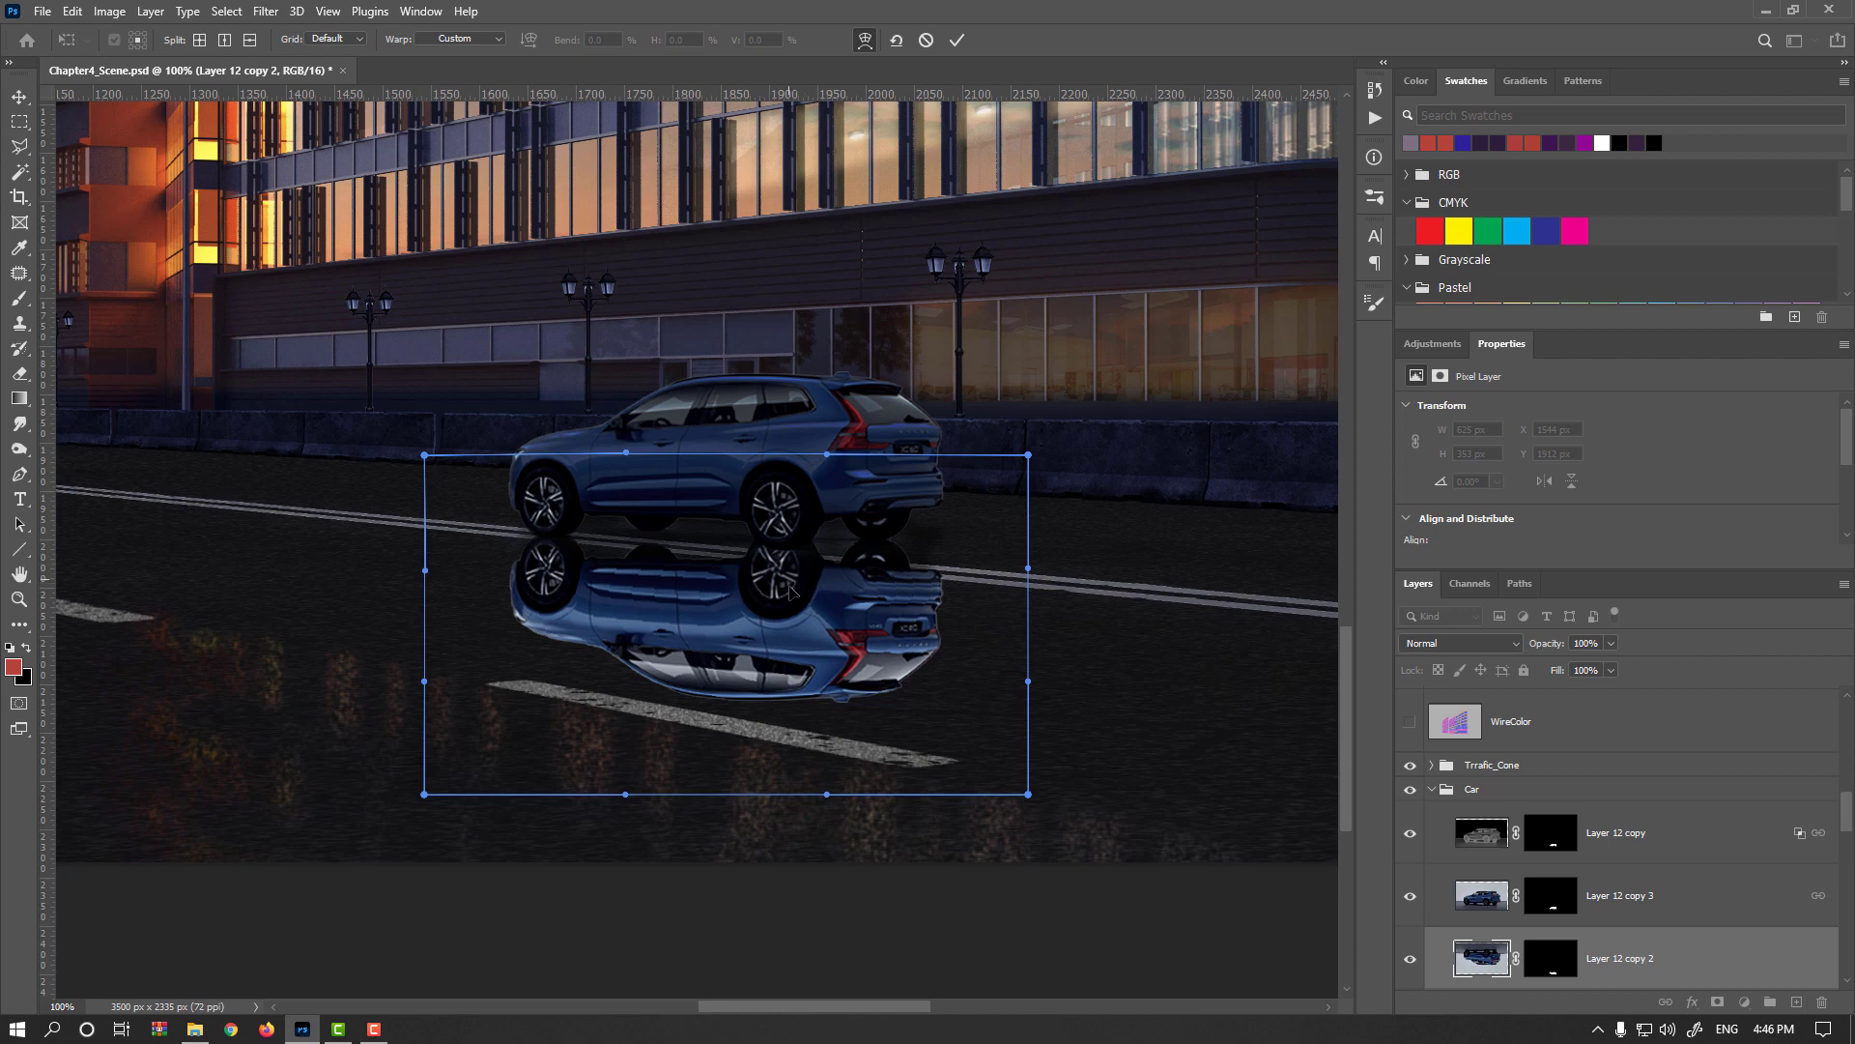
pyautogui.moveTo(790, 586); pyautogui.dragTo(790, 594)
pyautogui.moveTo(772, 665); pyautogui.dragTo(772, 661)
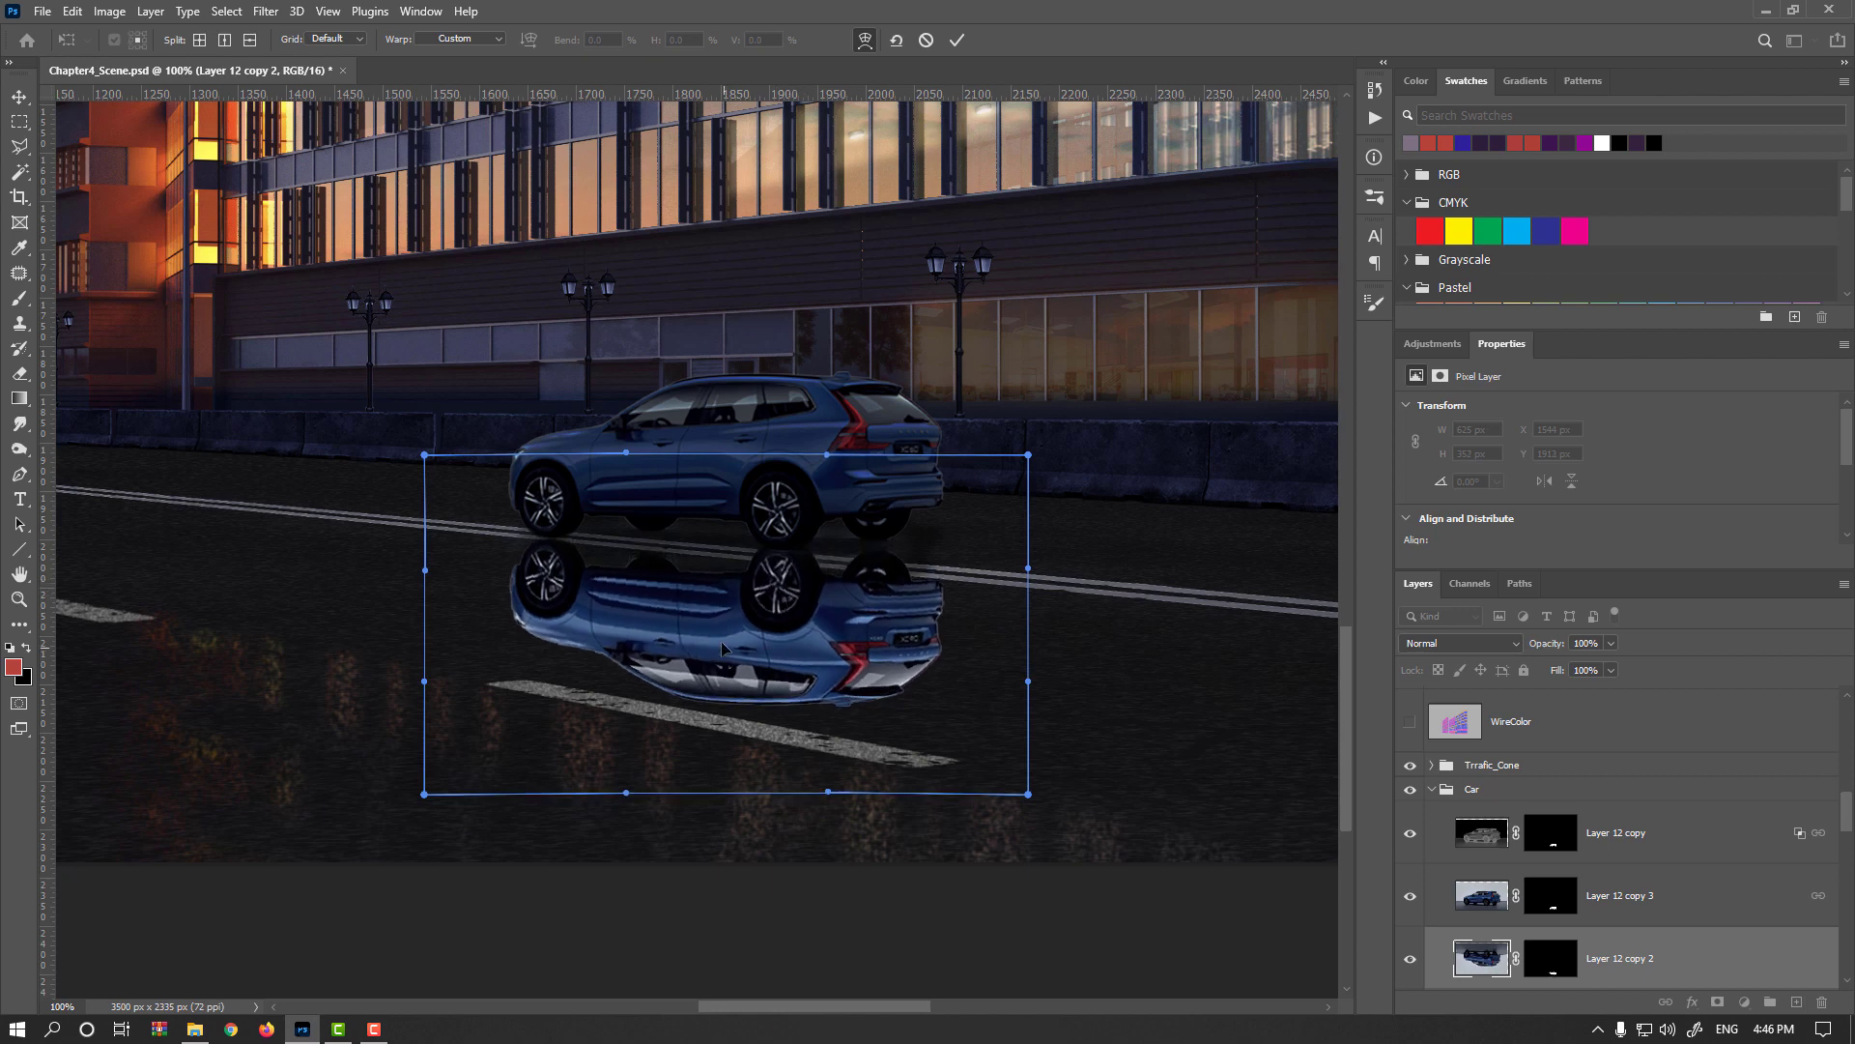
# Split the warp grid vertically between the wheels and horizontally along the wheel line, and raise the crossing point toward the car
pyautogui.click(224, 39)
pyautogui.click(646, 591)
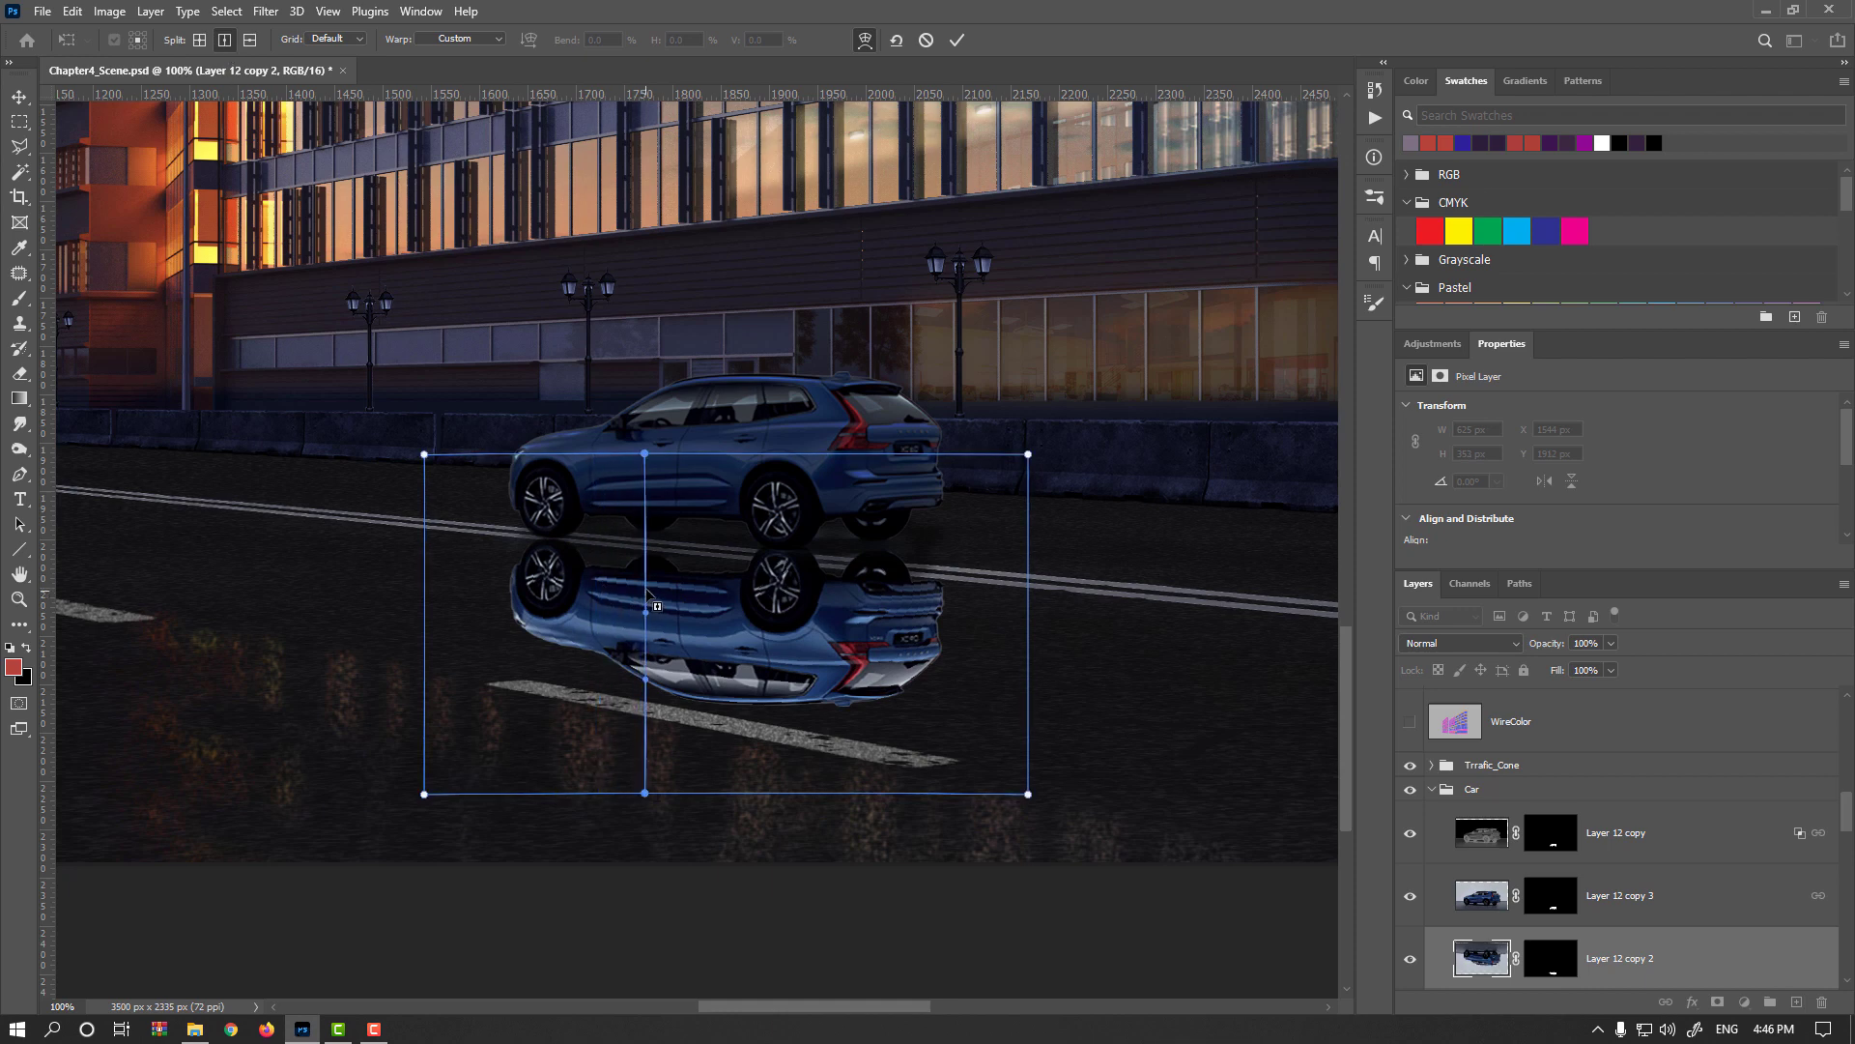
pyautogui.click(250, 40)
pyautogui.click(671, 568)
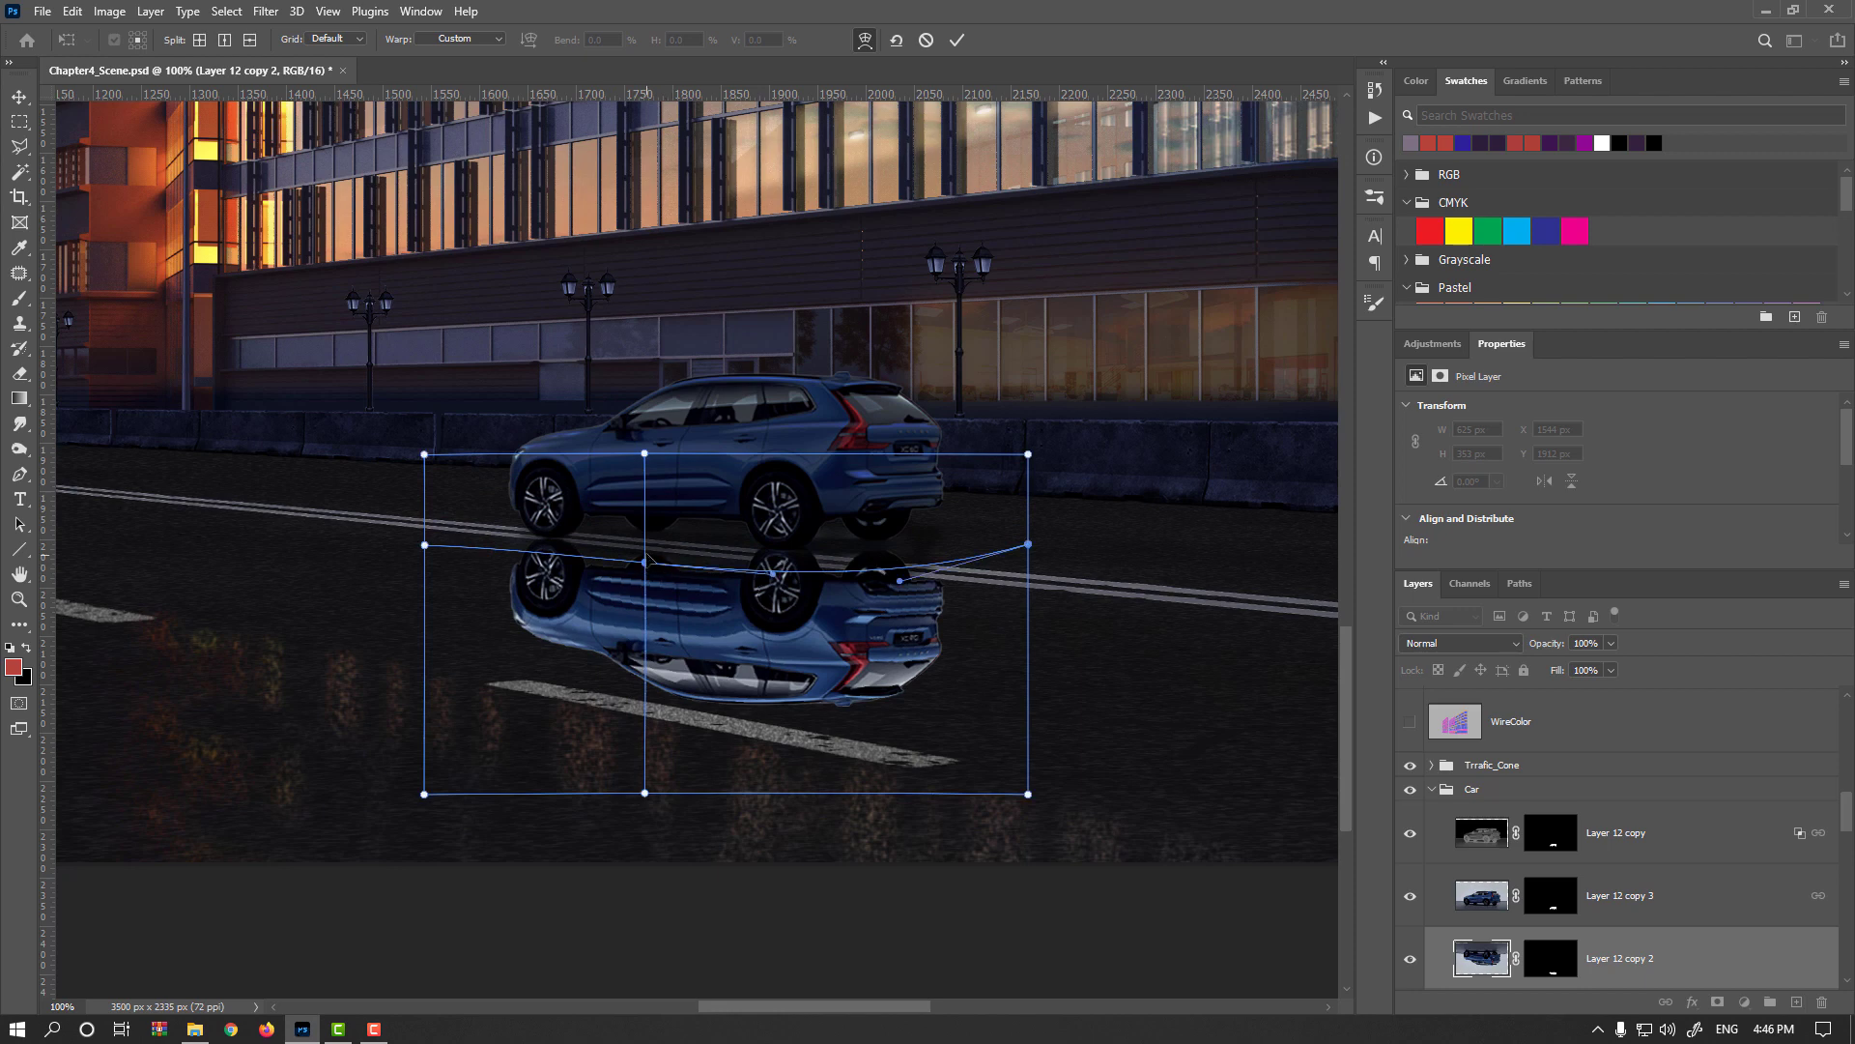
pyautogui.moveTo(646, 562); pyautogui.dragTo(648, 544)
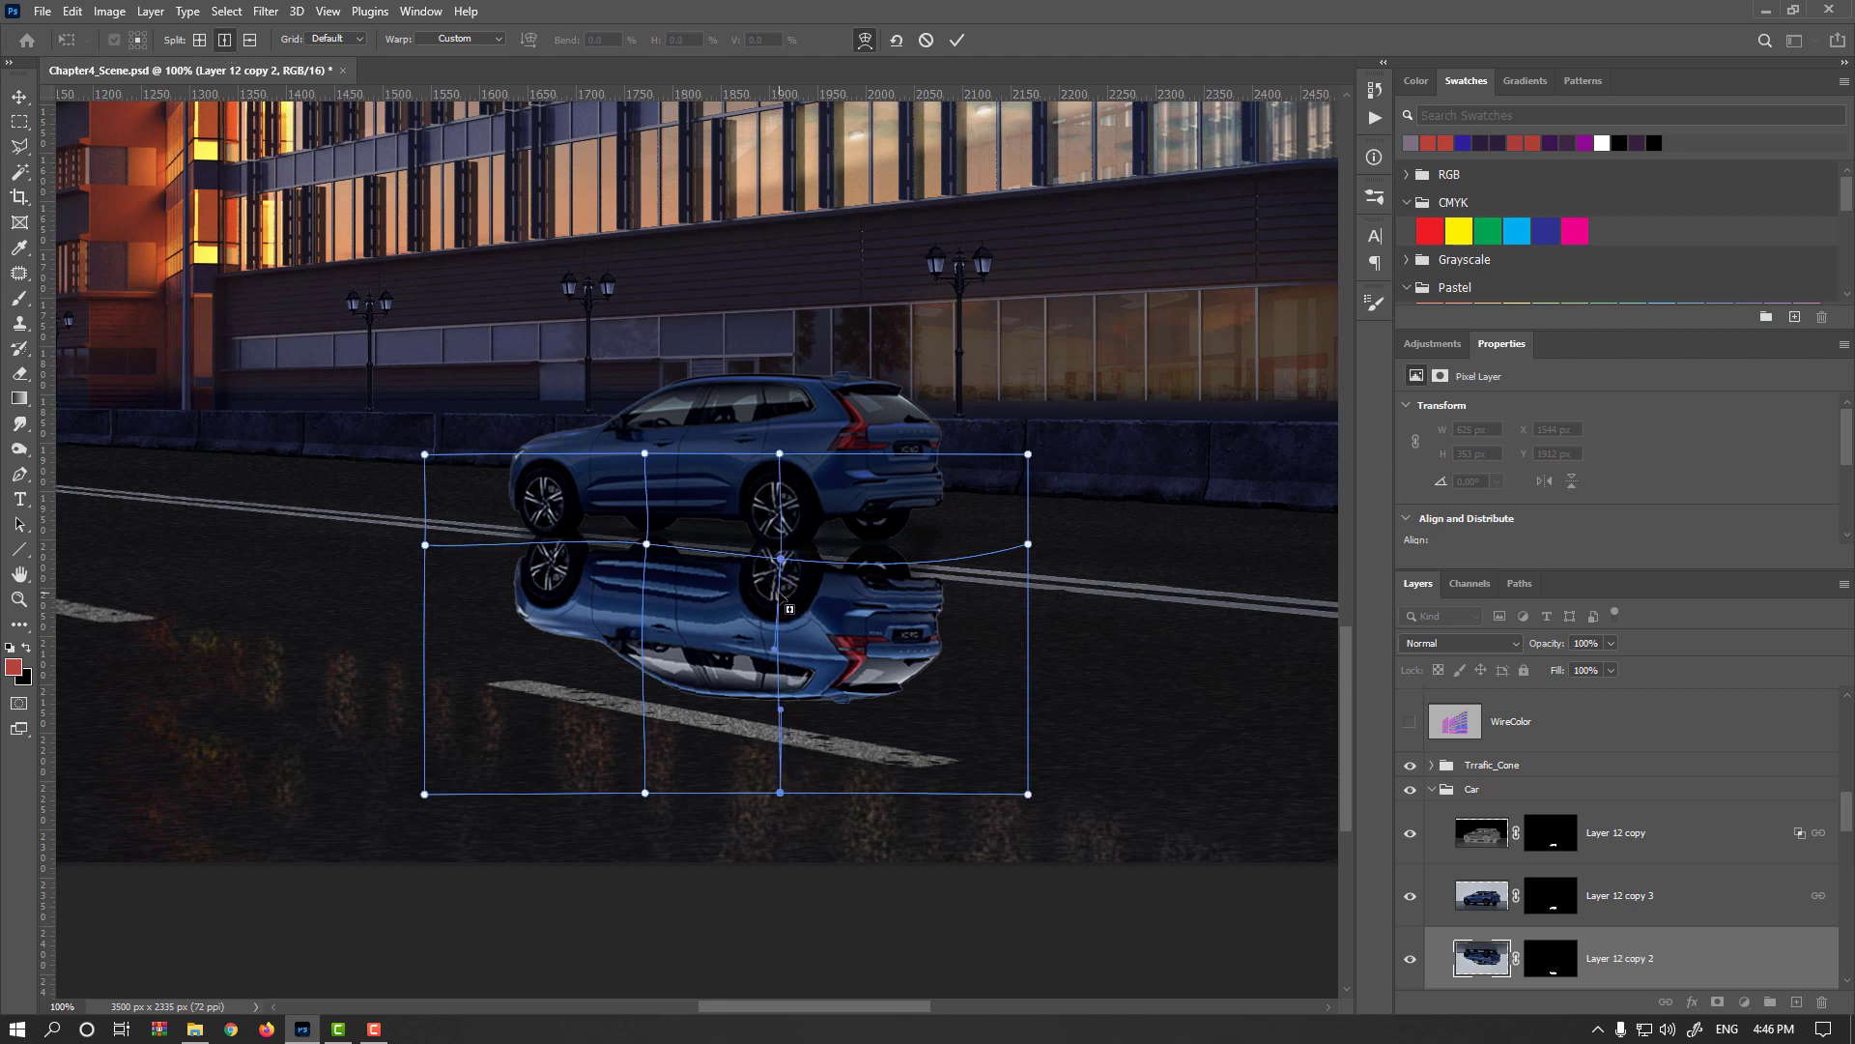
# Add vertical warp splits through both rear wheels of the reflection and adjust their crossing points to meet the real wheels
pyautogui.click(780, 566)
pyautogui.moveTo(781, 566); pyautogui.dragTo(779, 572)
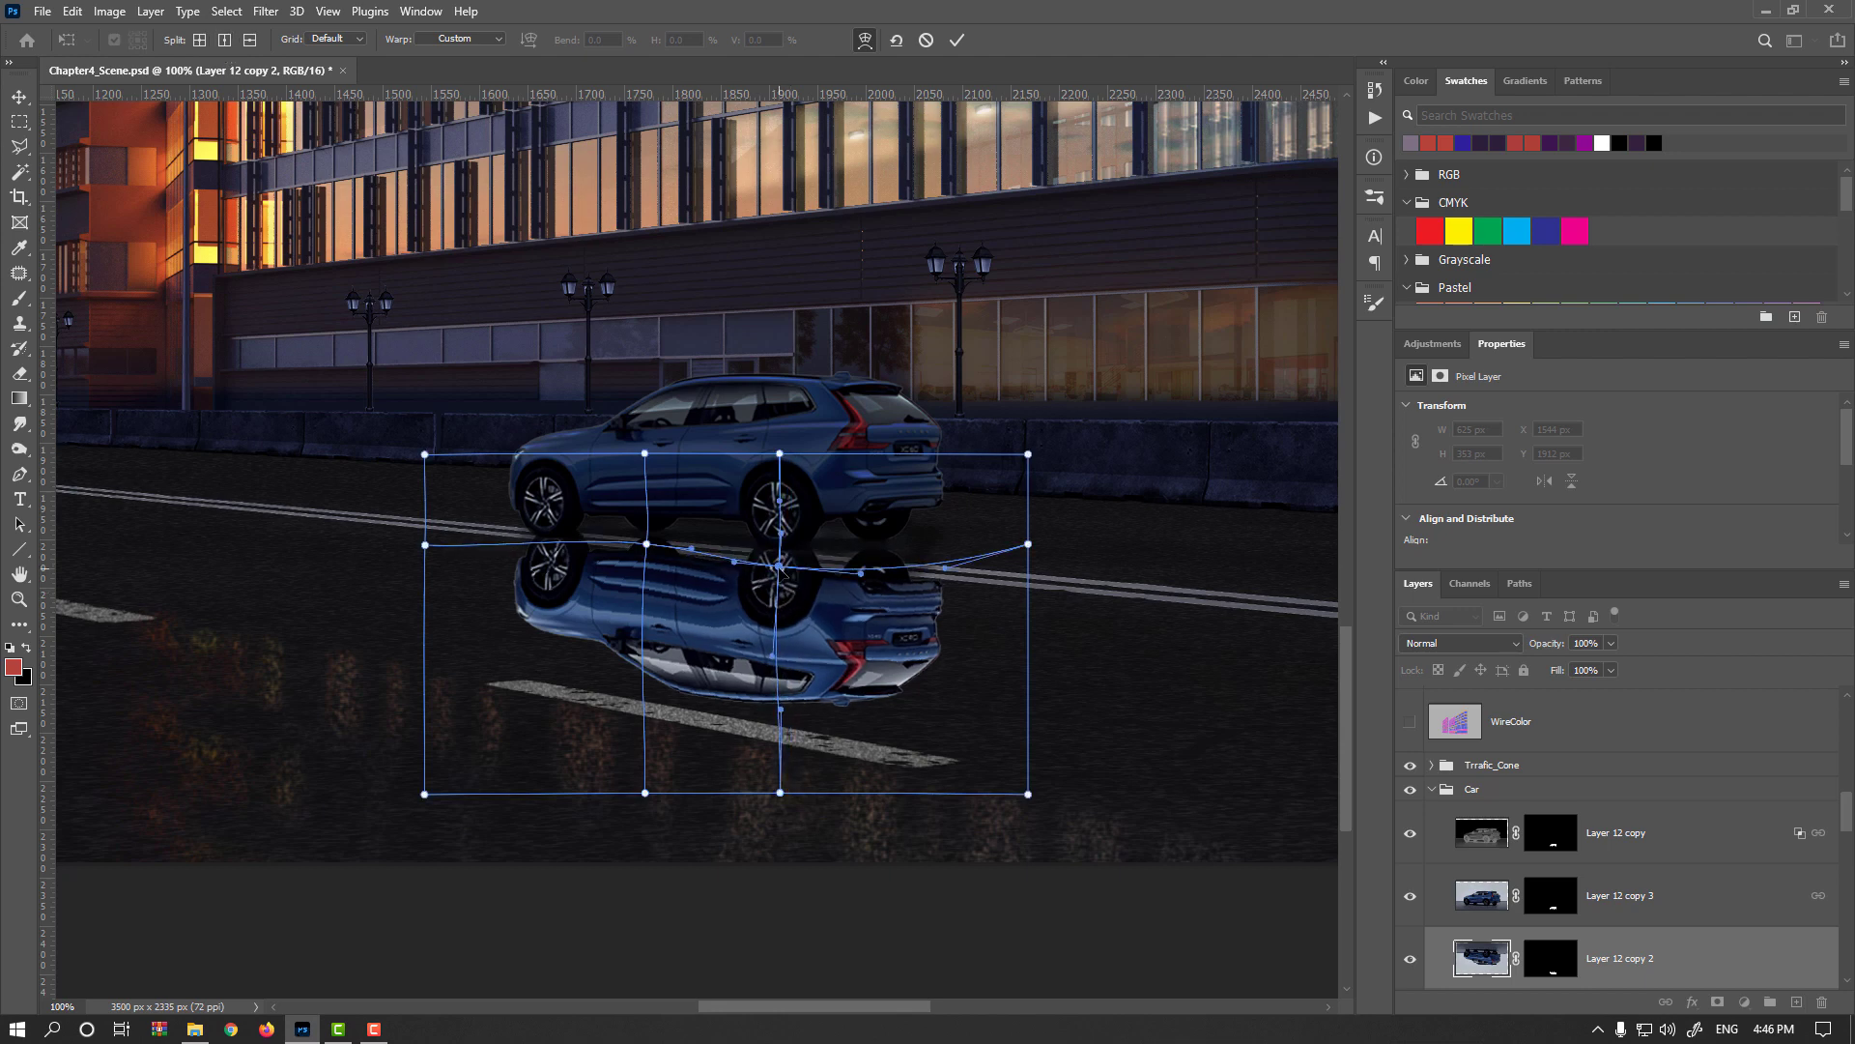
pyautogui.click(225, 40)
pyautogui.click(881, 572)
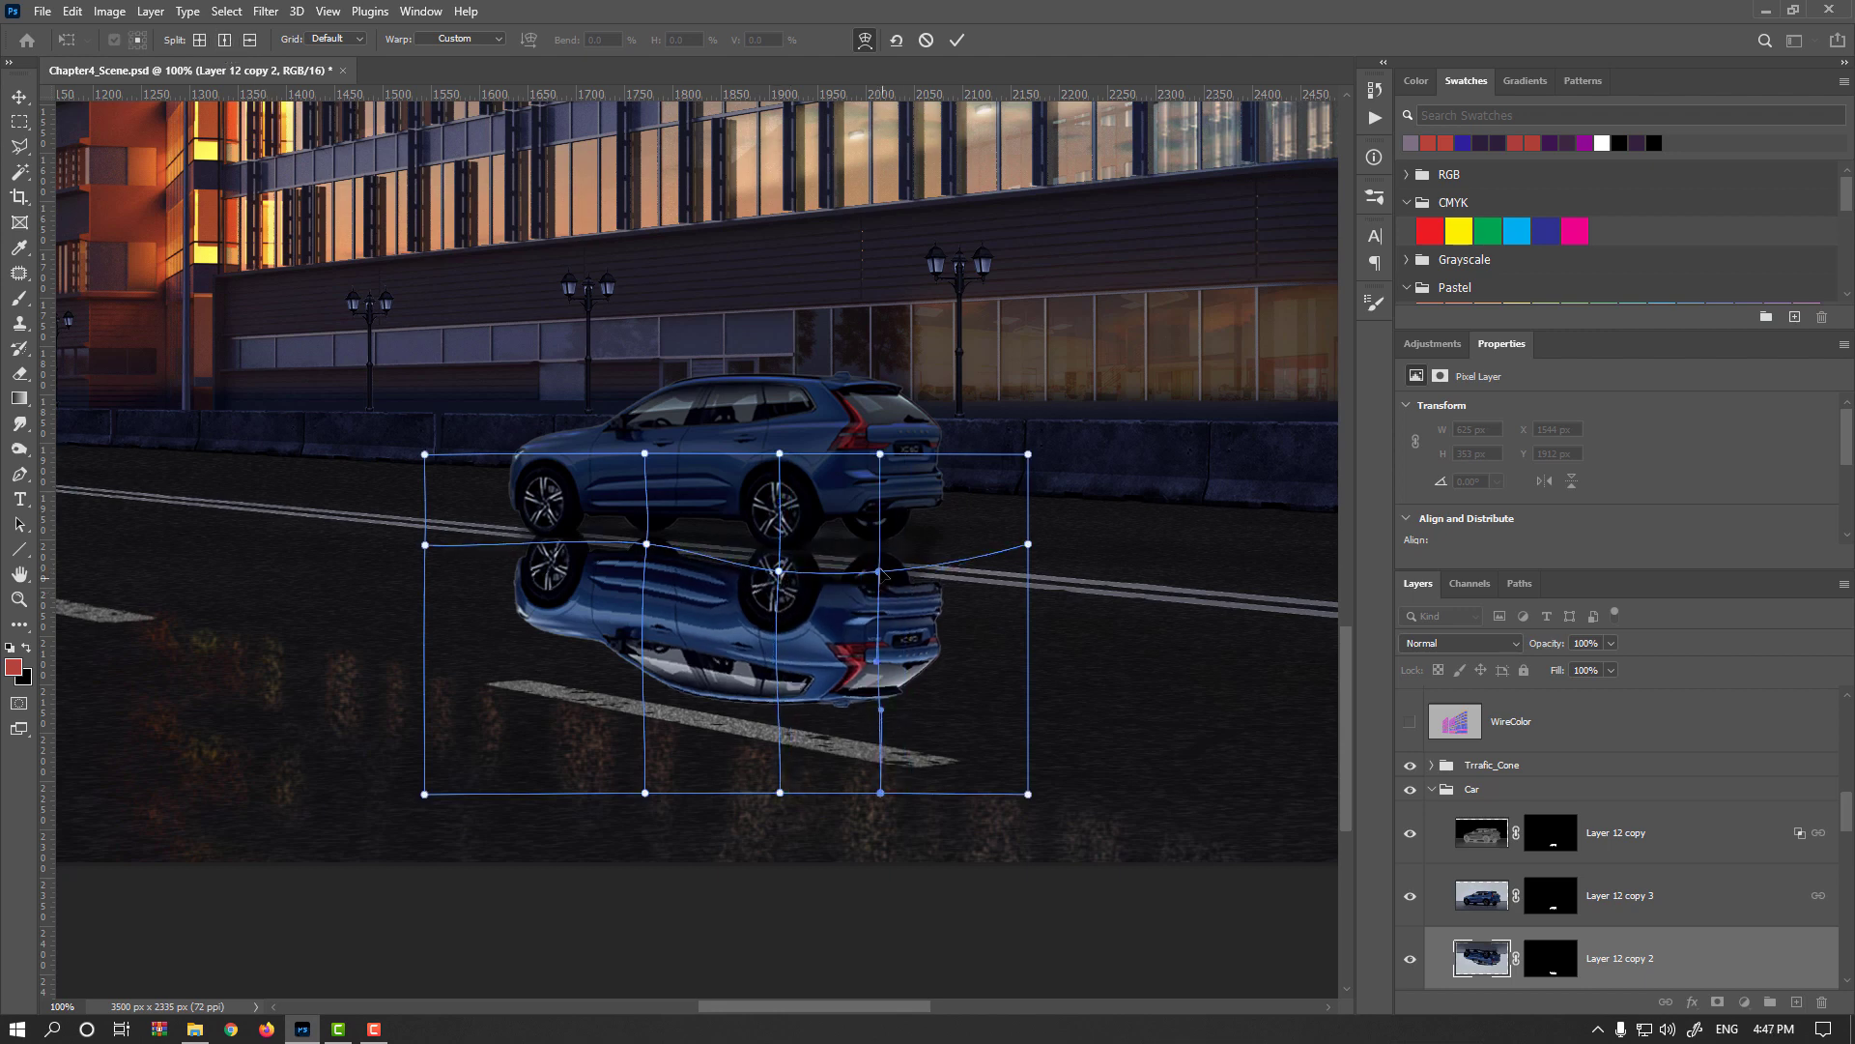
pyautogui.moveTo(882, 572); pyautogui.dragTo(878, 559)
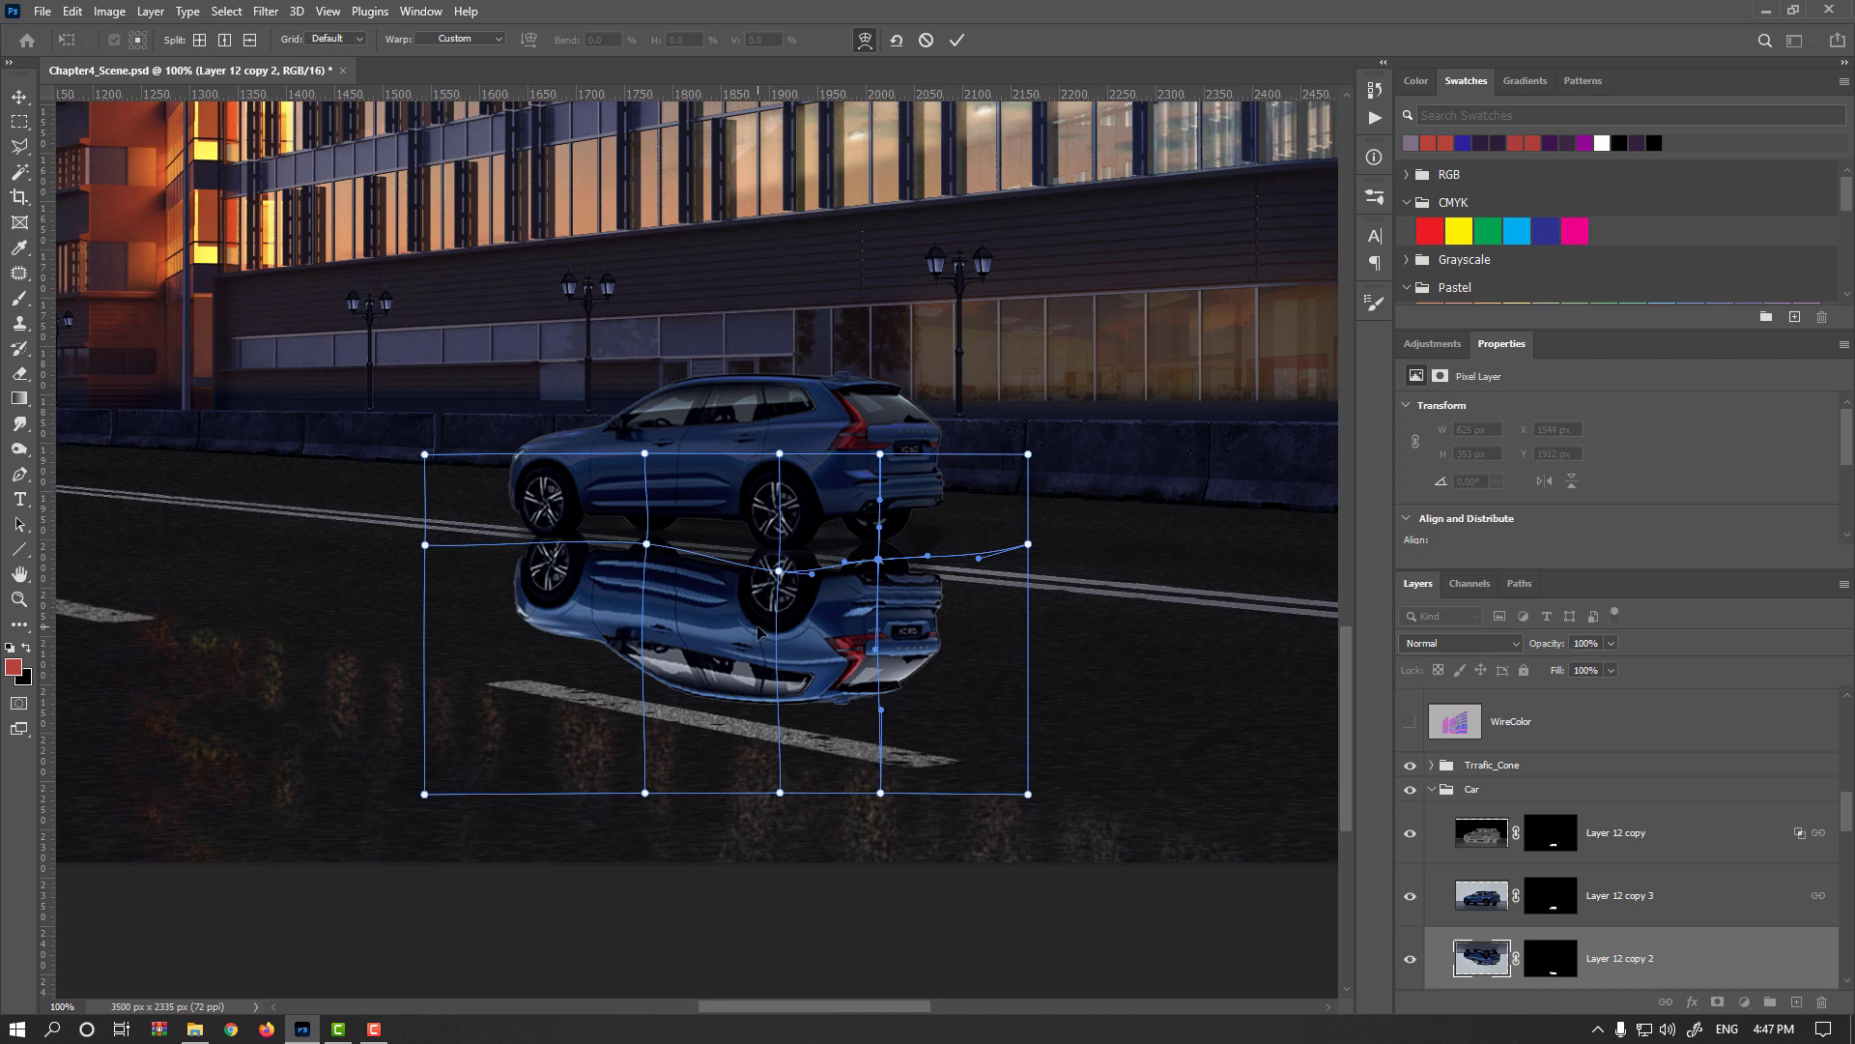
# Adjust the warp grid near the reflection's front wheel and apply the transformation
pyautogui.click(426, 546)
pyautogui.moveTo(507, 549); pyautogui.dragTo(509, 557)
pyautogui.click(962, 43)
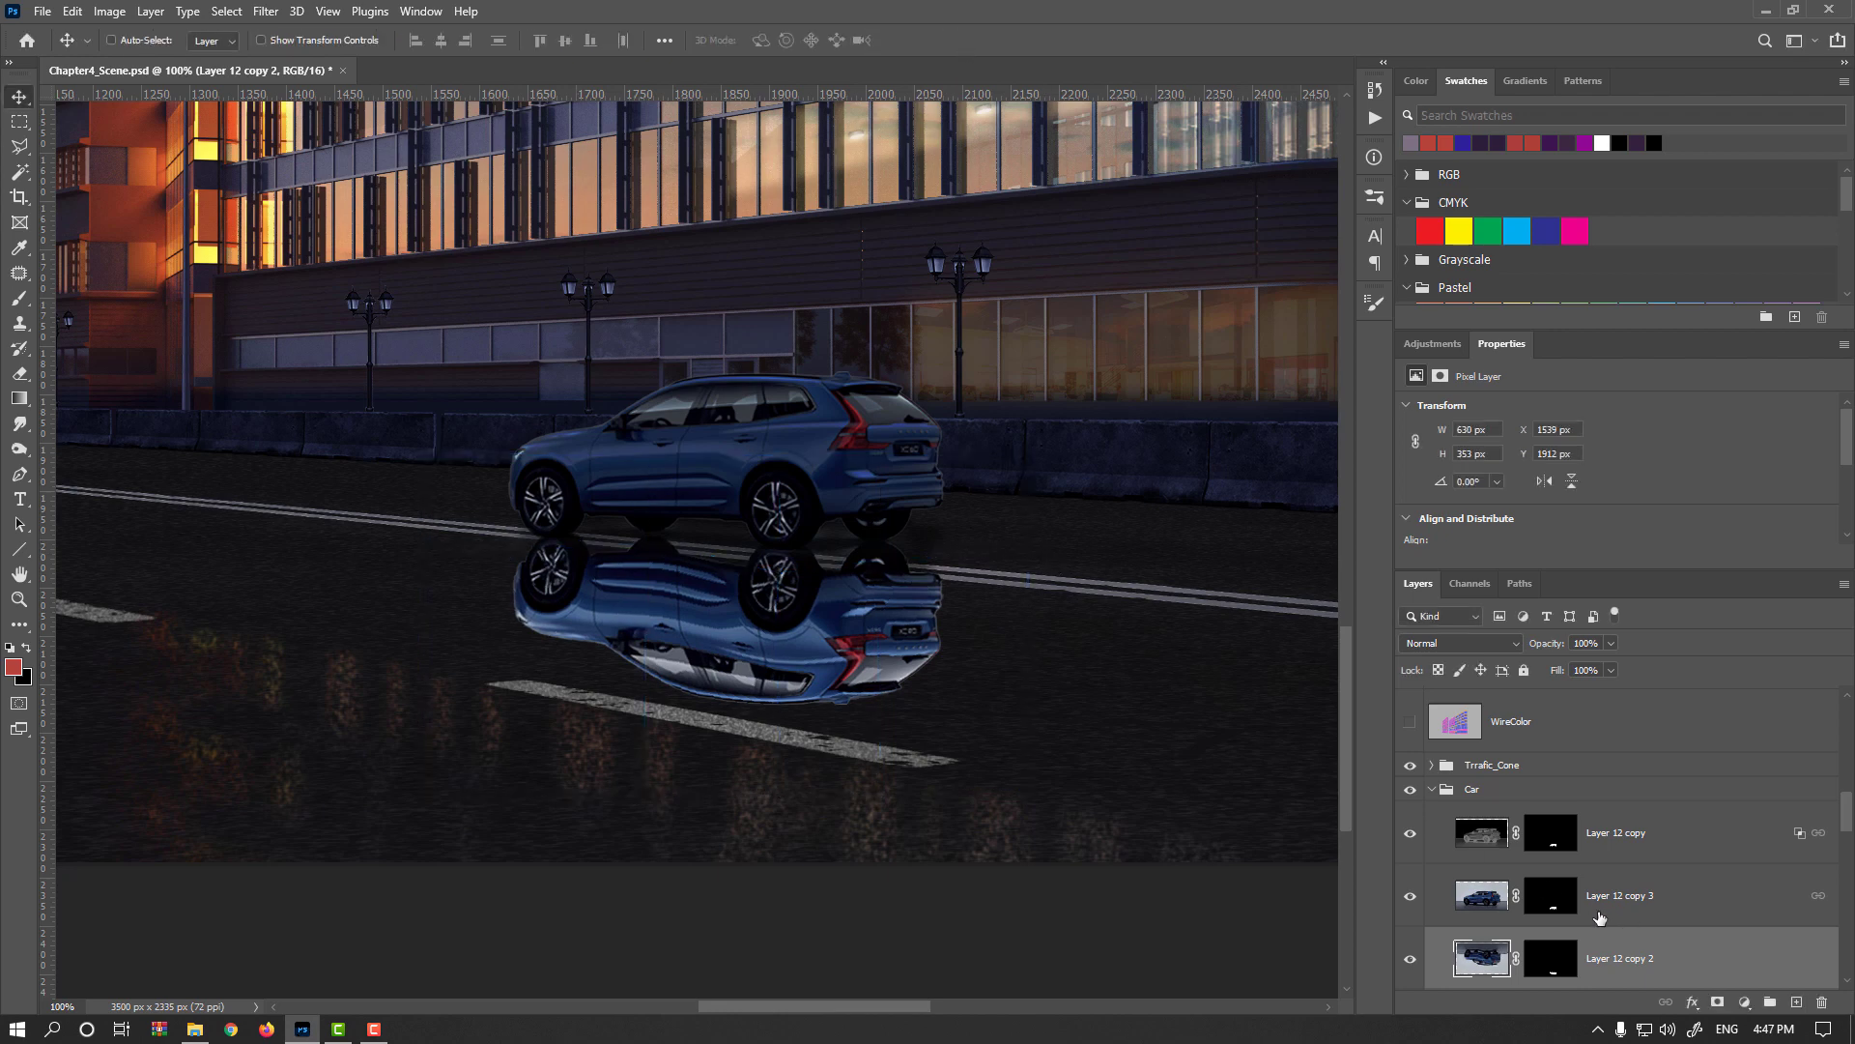
# Convert the reflection layer to a smart object and apply a 19 px Tilt-Shift blur, moving the lower boundary line up to the car's wheels
pyautogui.rightClick(1693, 974)
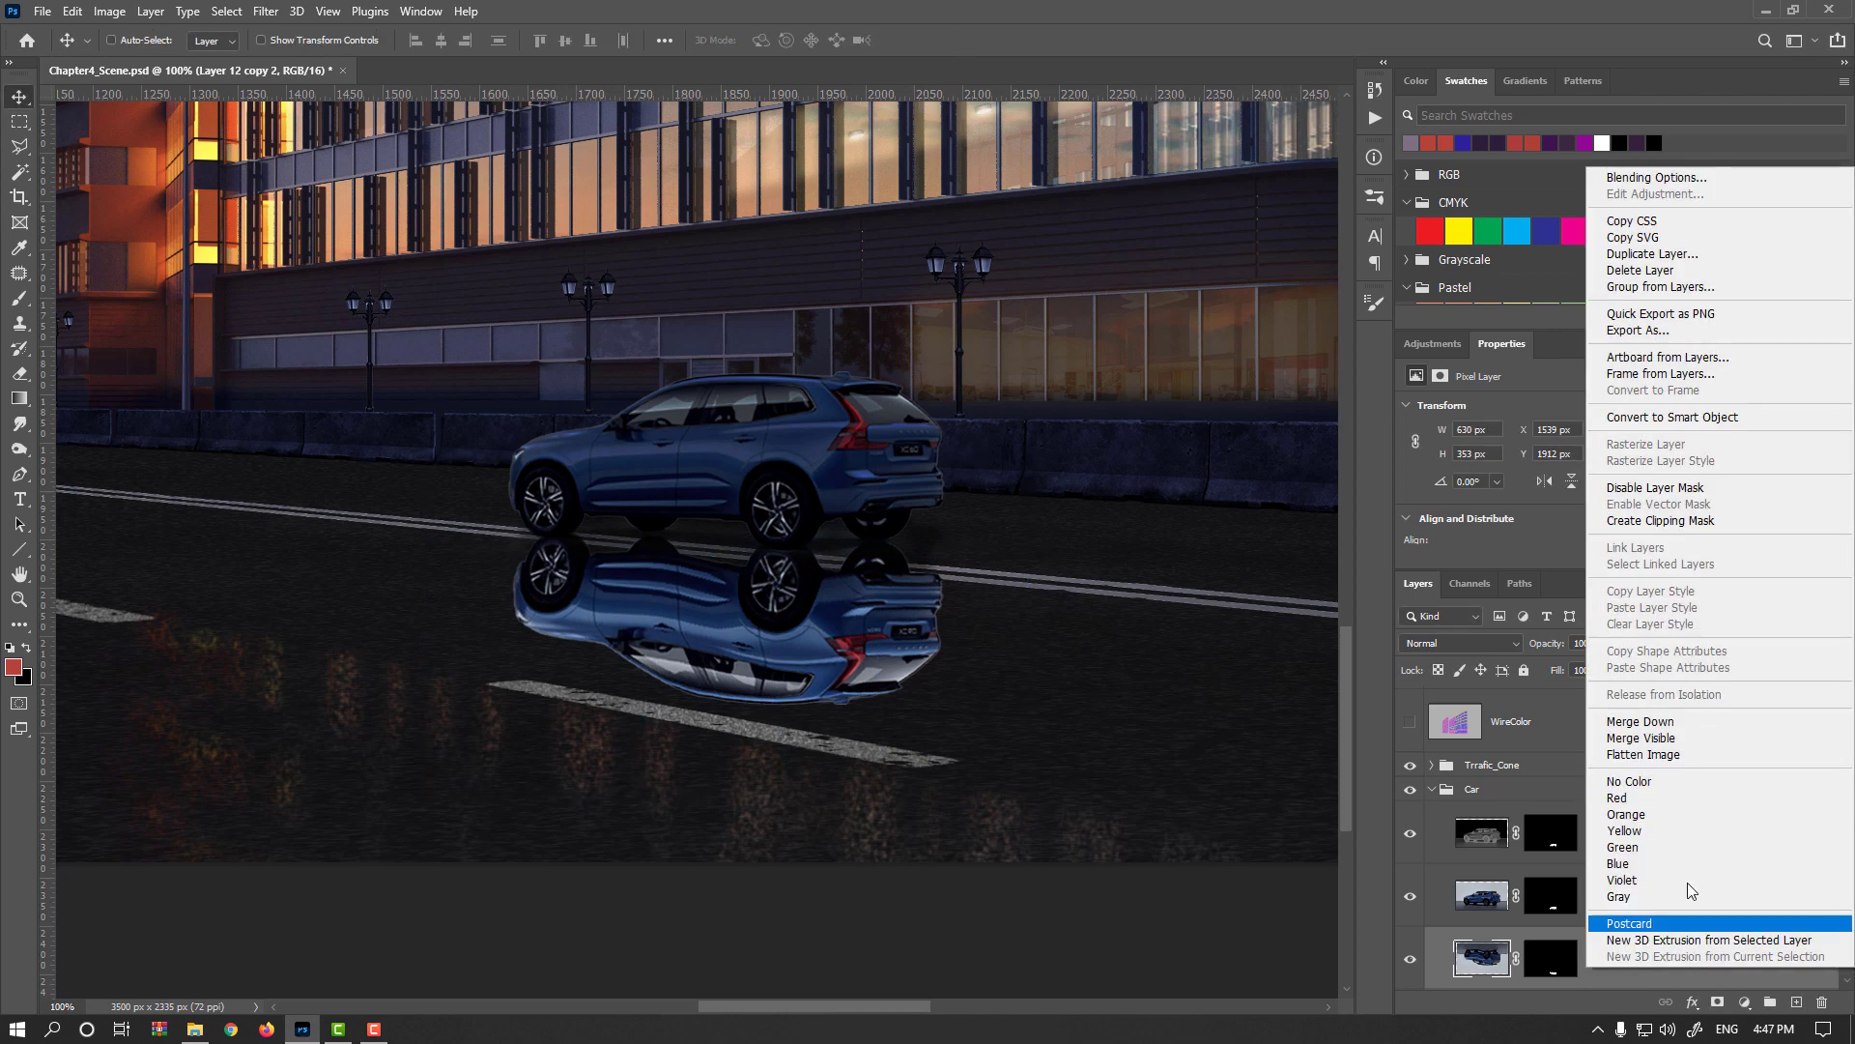
pyautogui.click(1687, 422)
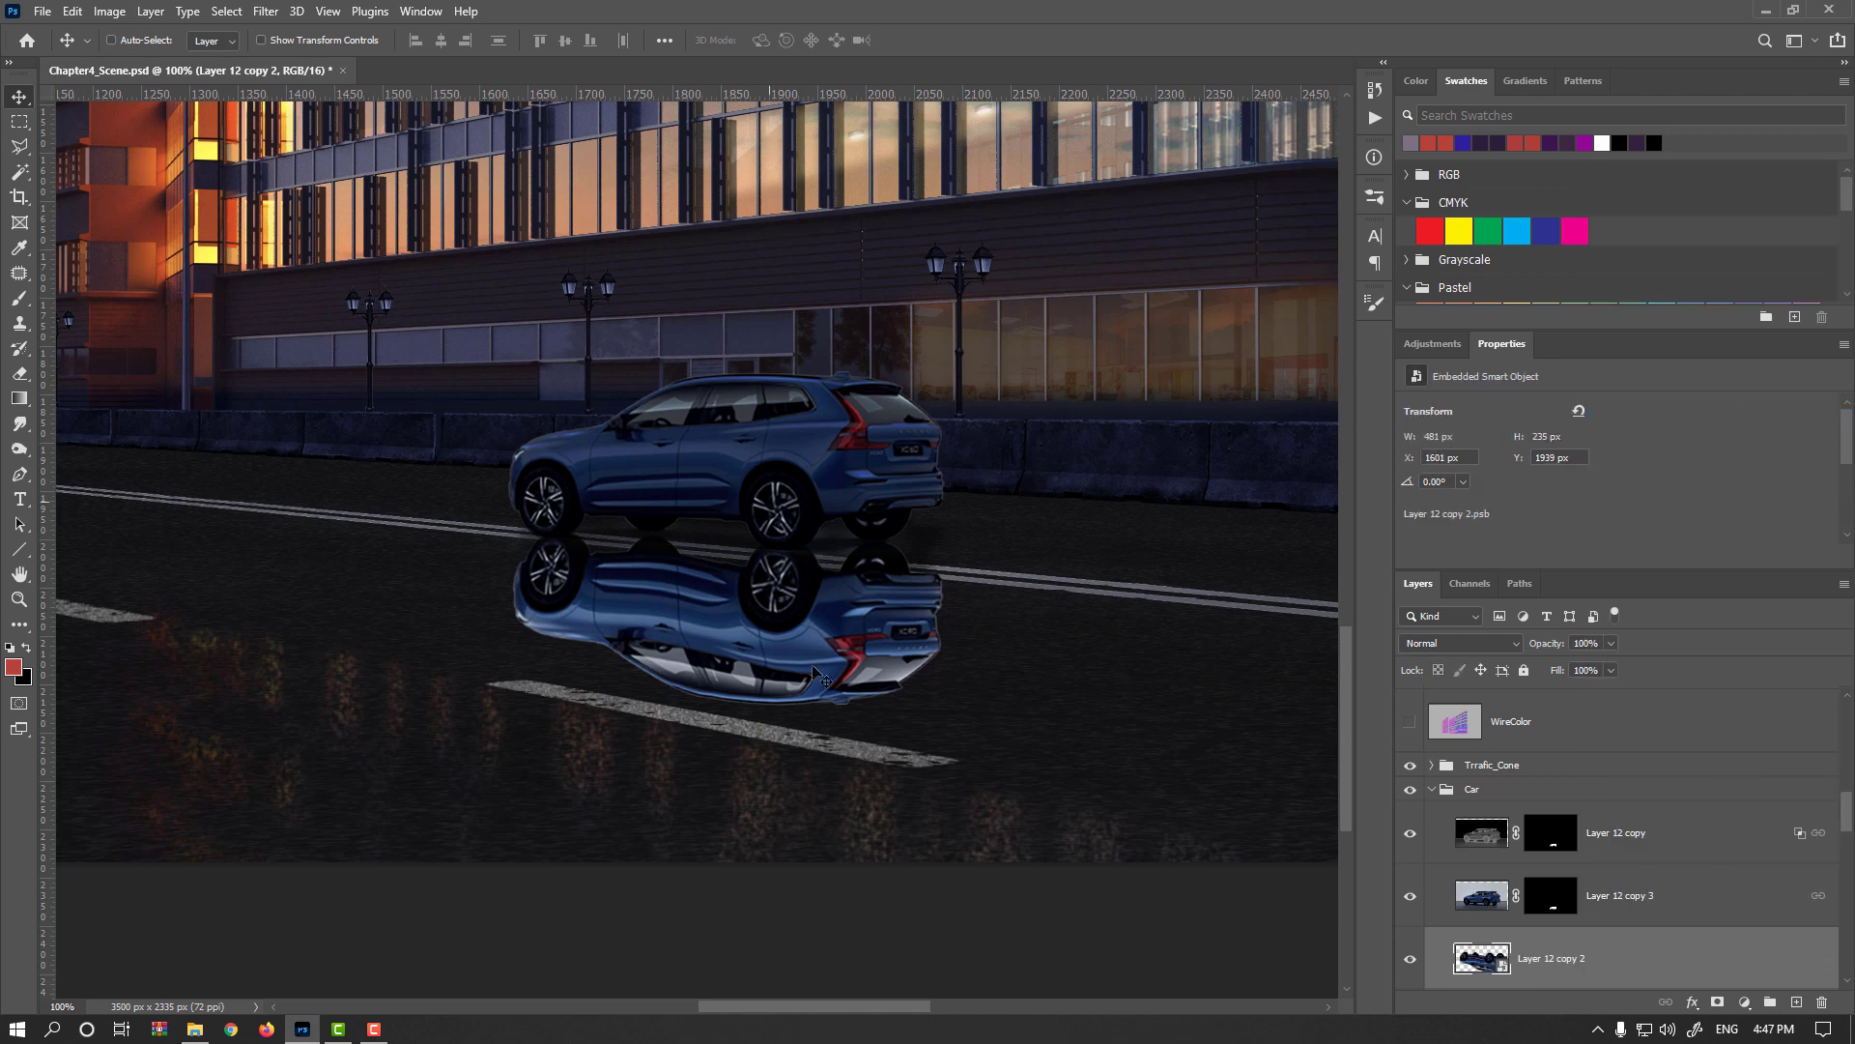
pyautogui.click(266, 10)
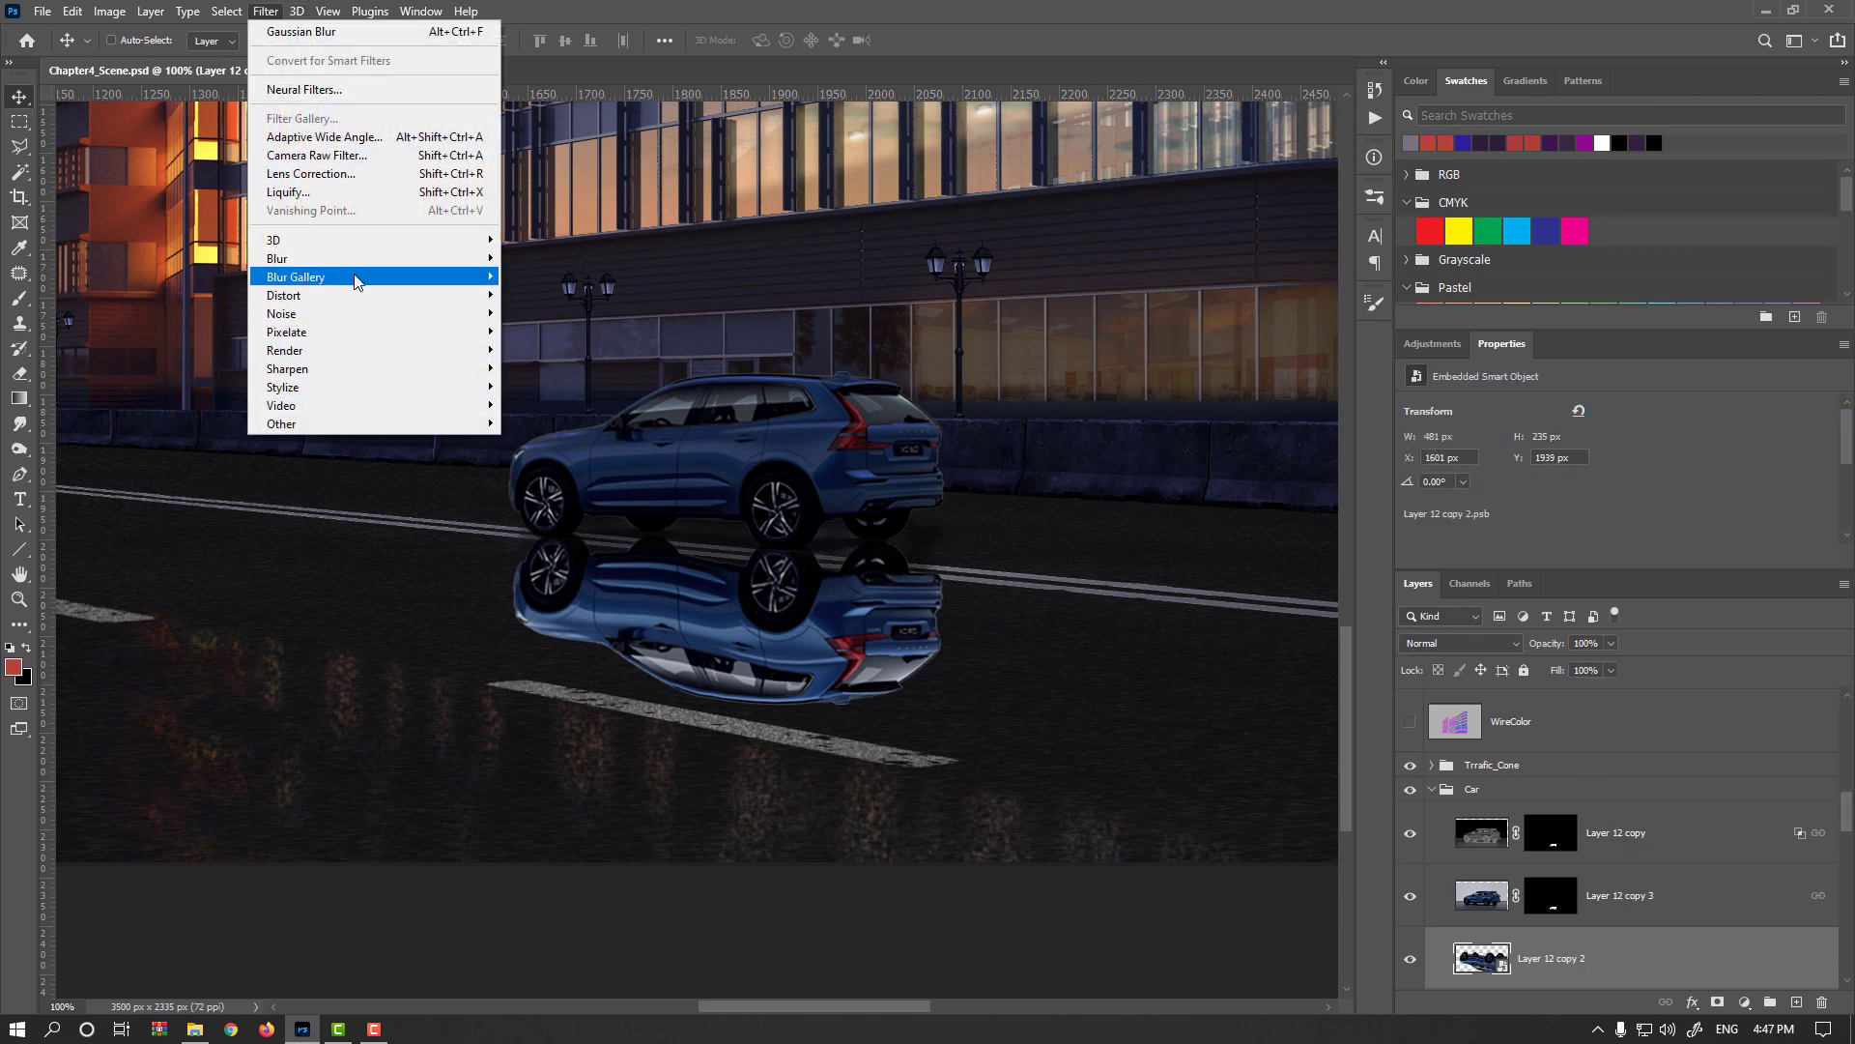
pyautogui.moveTo(356, 281)
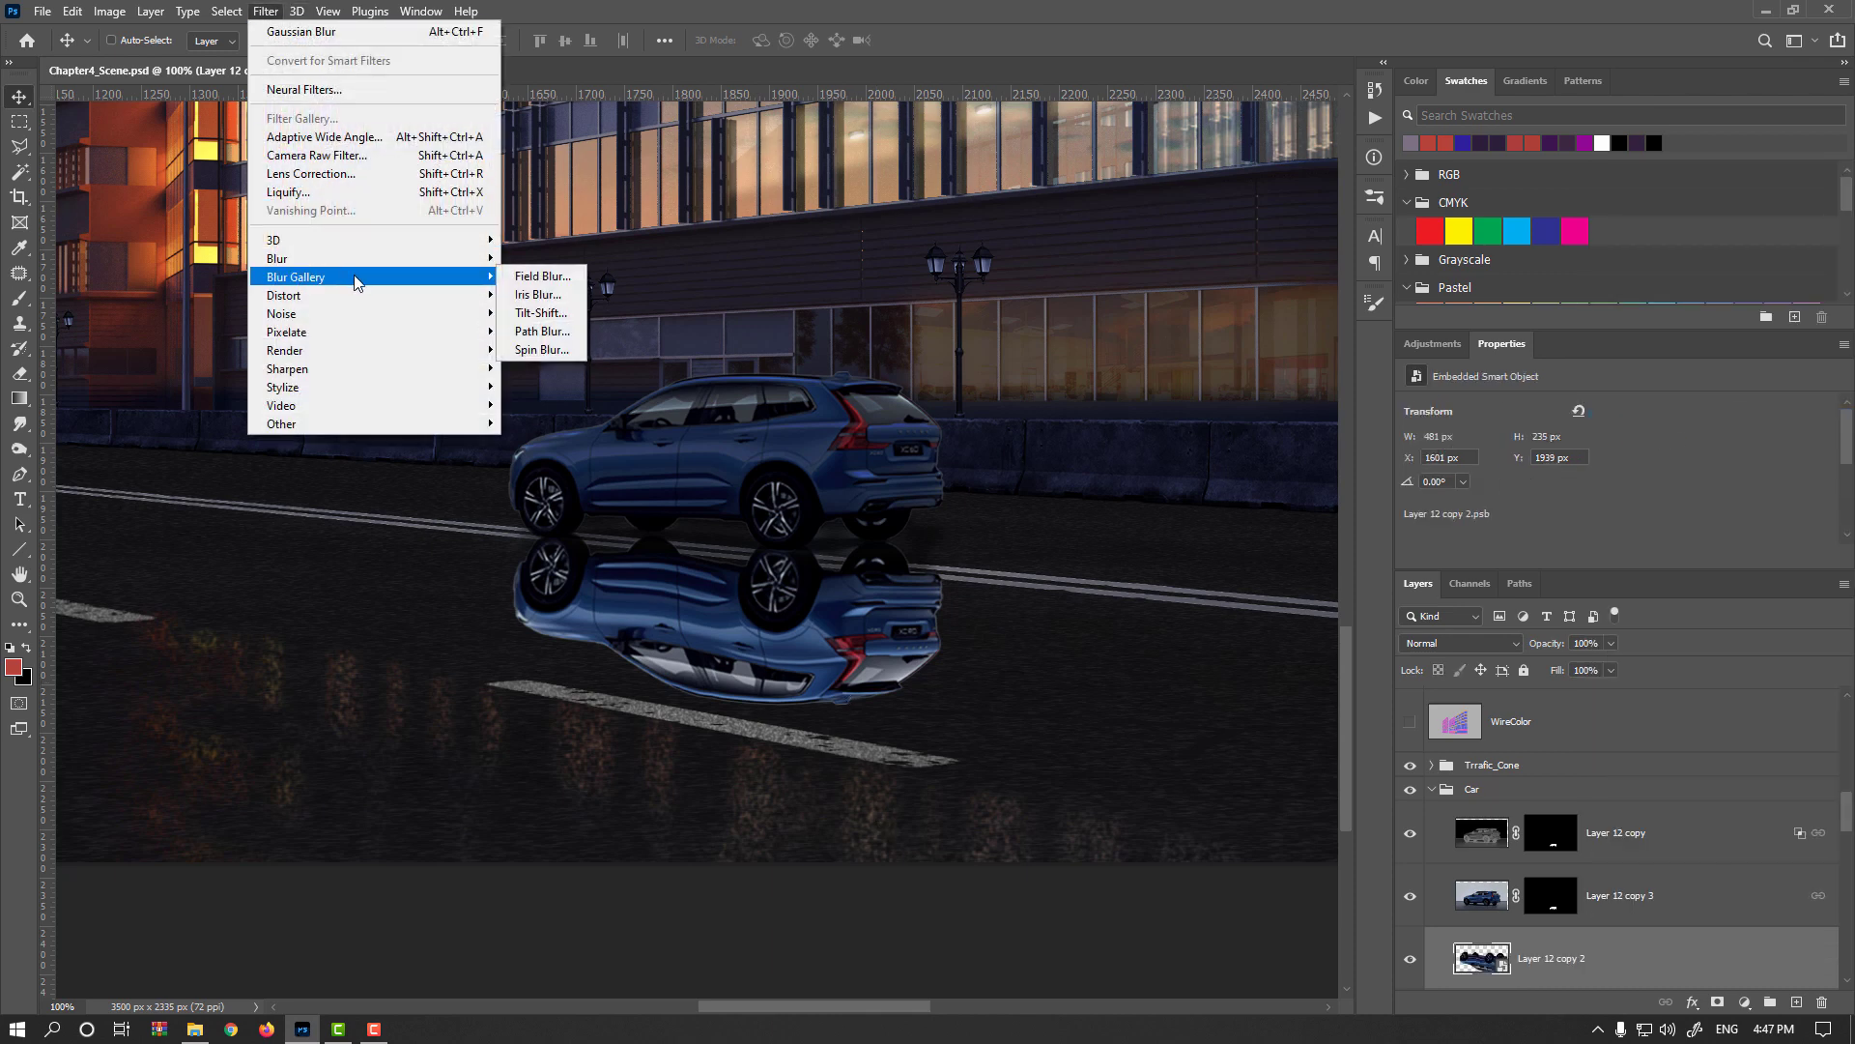
pyautogui.click(543, 314)
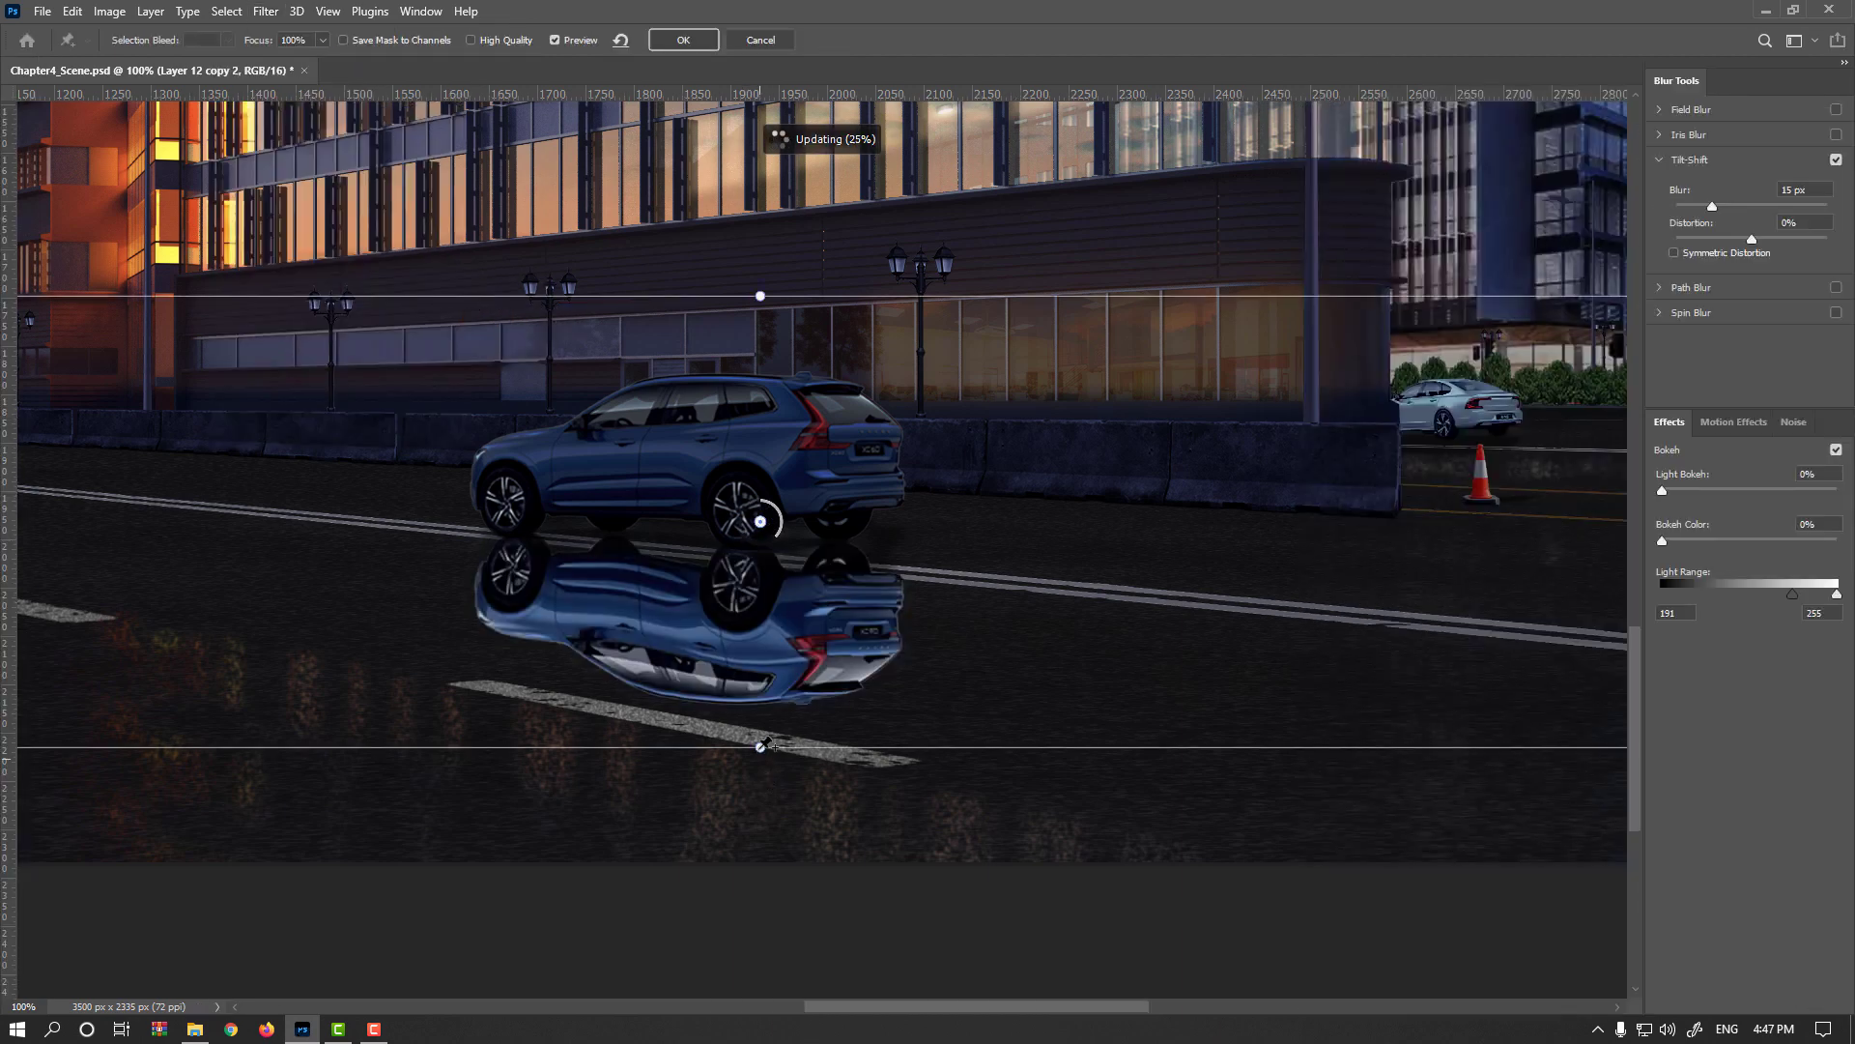
pyautogui.moveTo(763, 678); pyautogui.dragTo(762, 539)
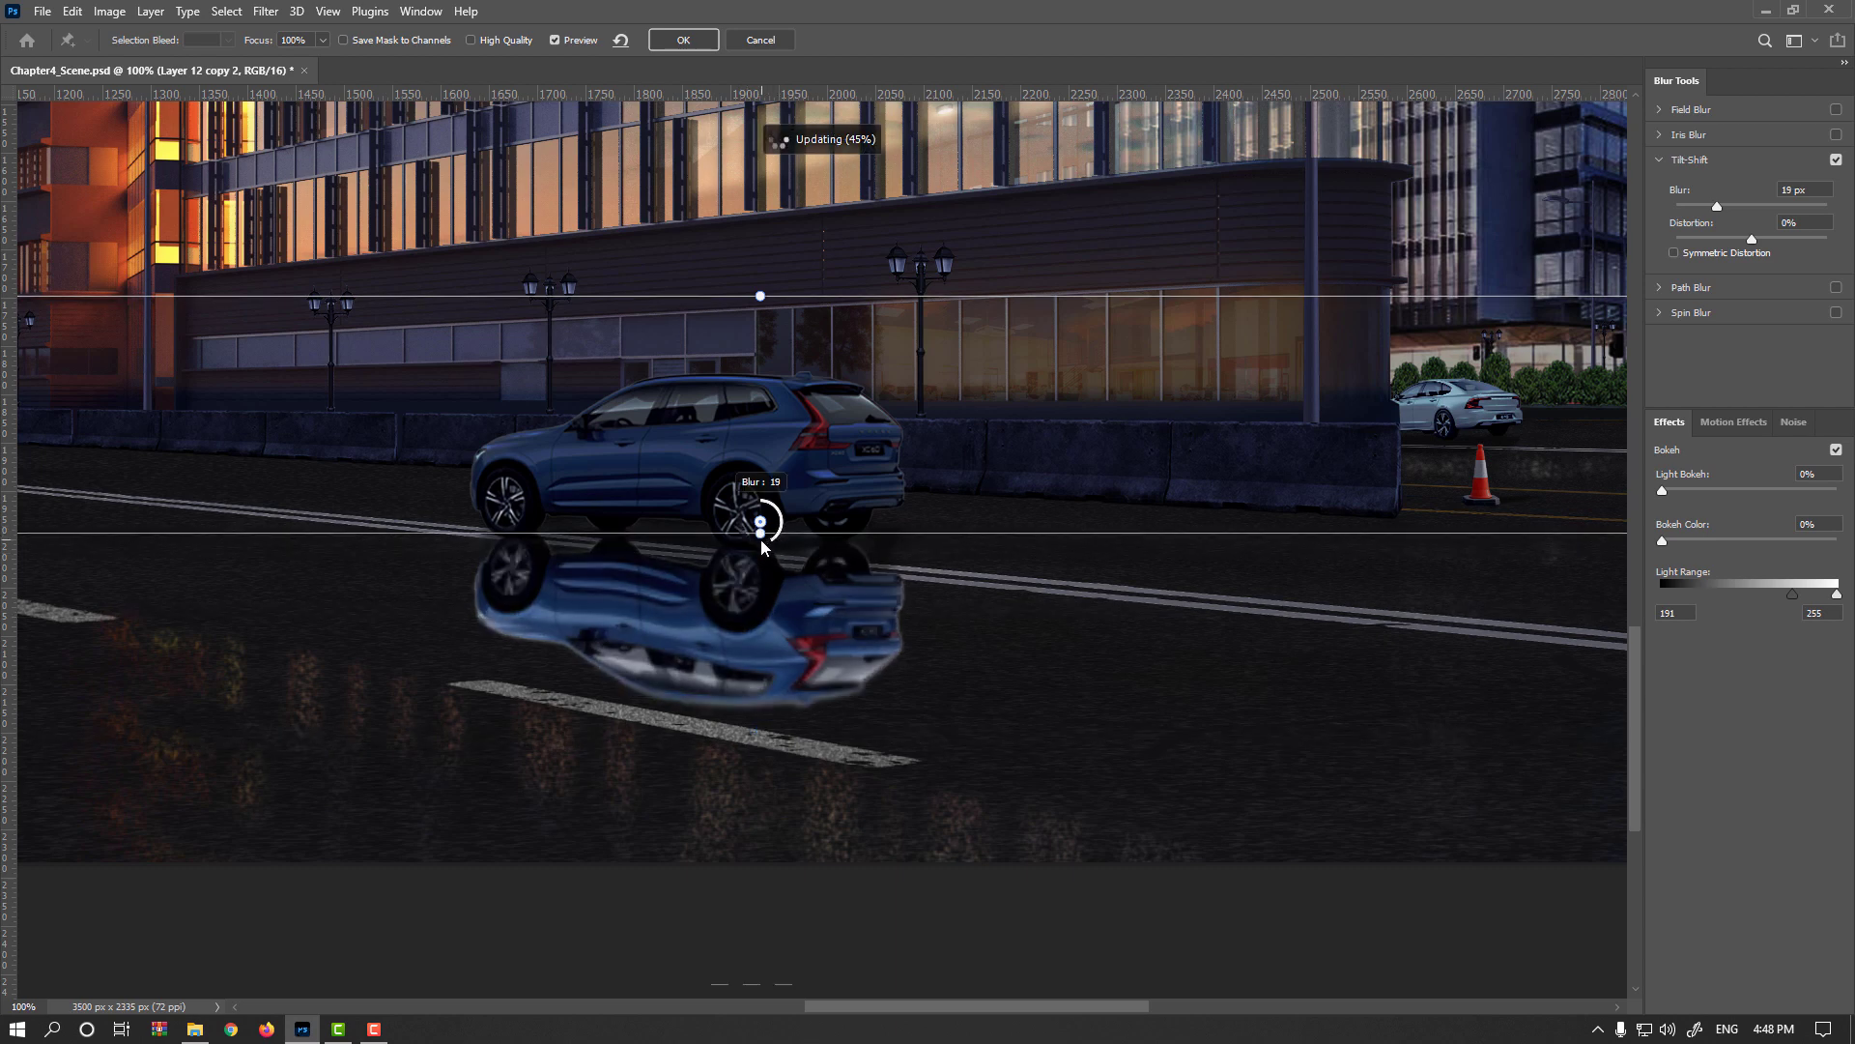
pyautogui.click(683, 39)
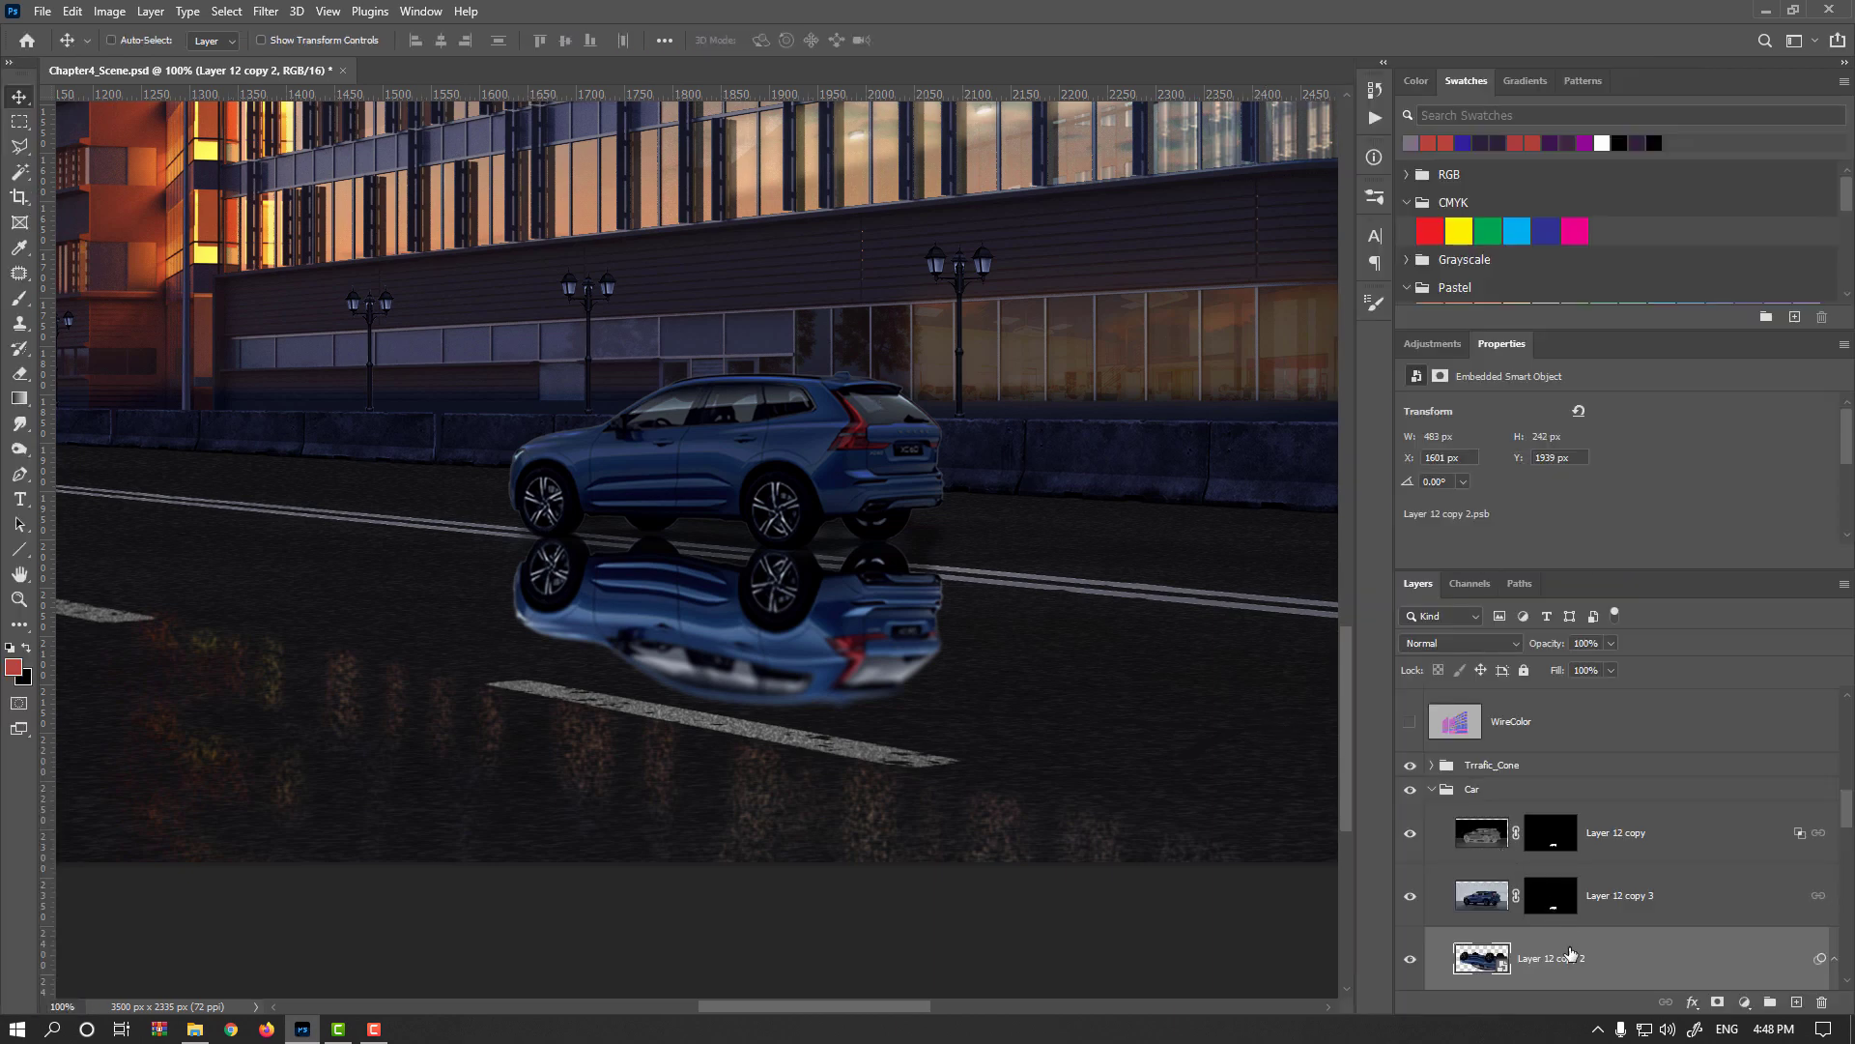
# Add a layer mask to the reflection layer and copy the entire noise texture from Layer 23's mask
pyautogui.click(1717, 1002)
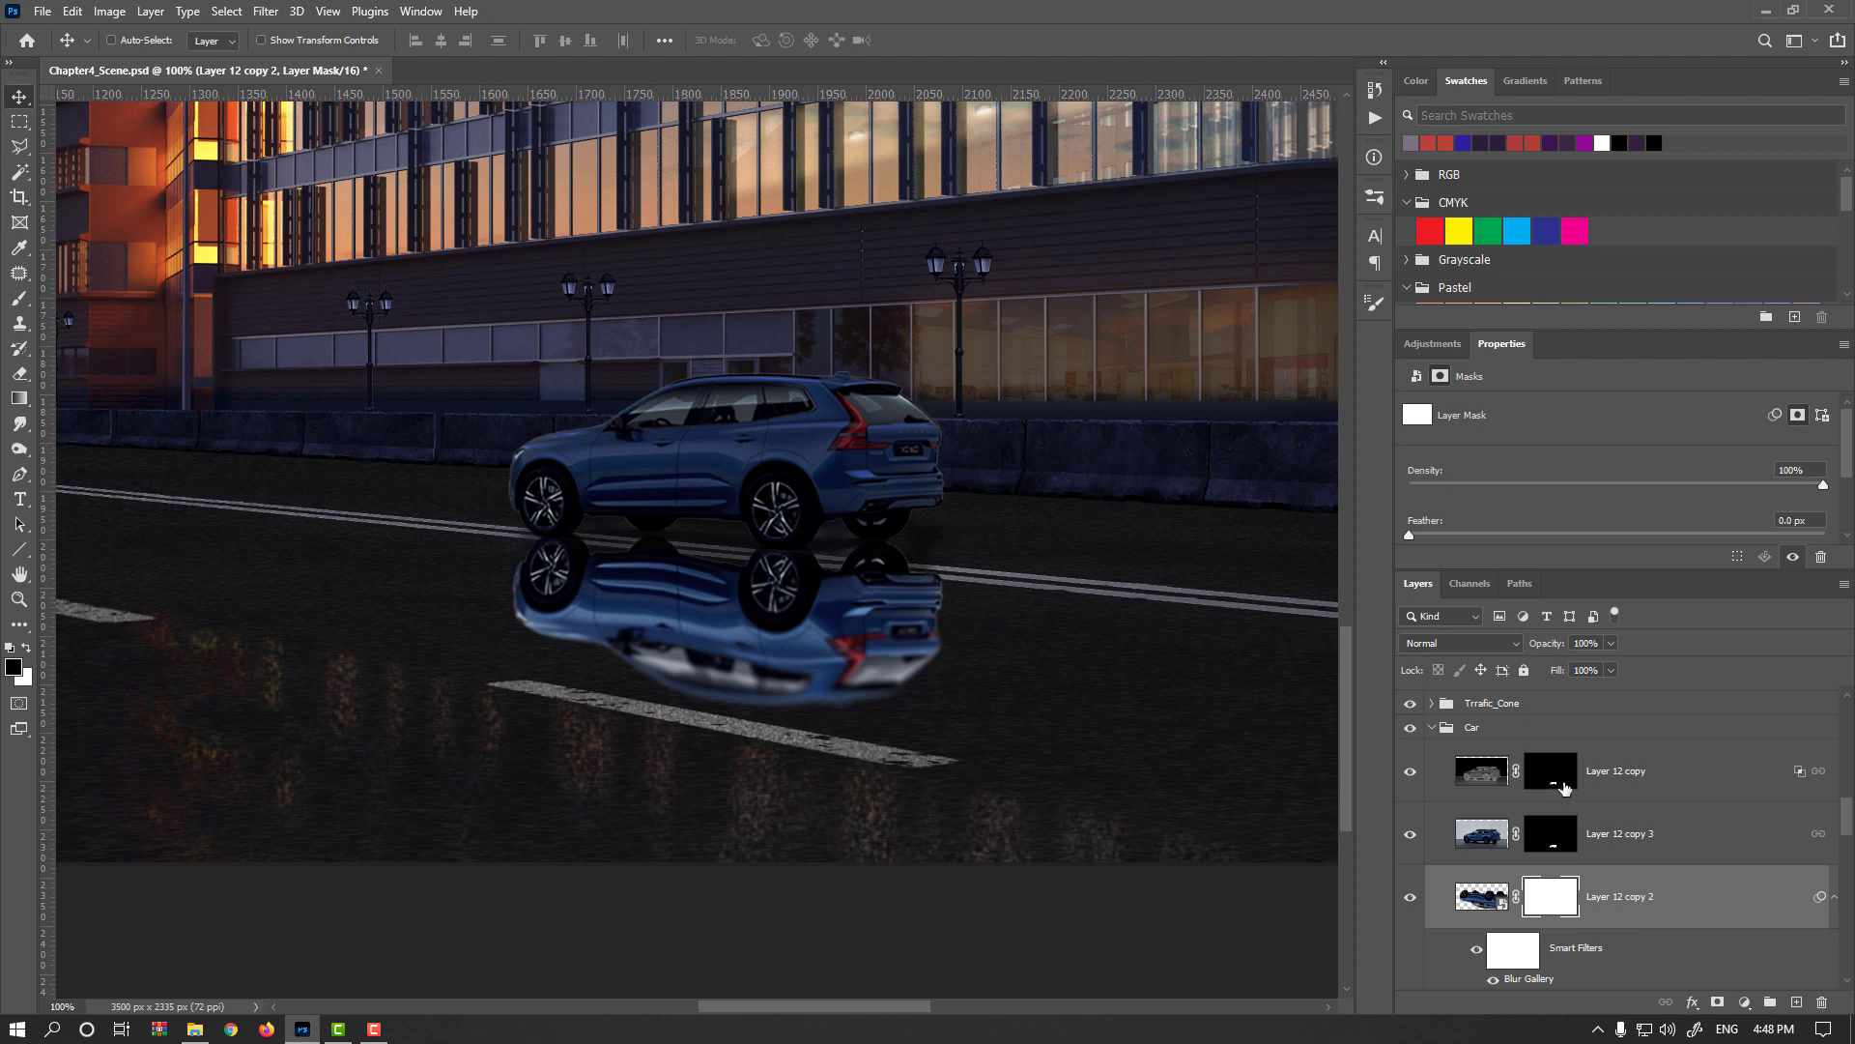
pyautogui.scroll(5, 1551, 773)
pyautogui.click(1538, 728)
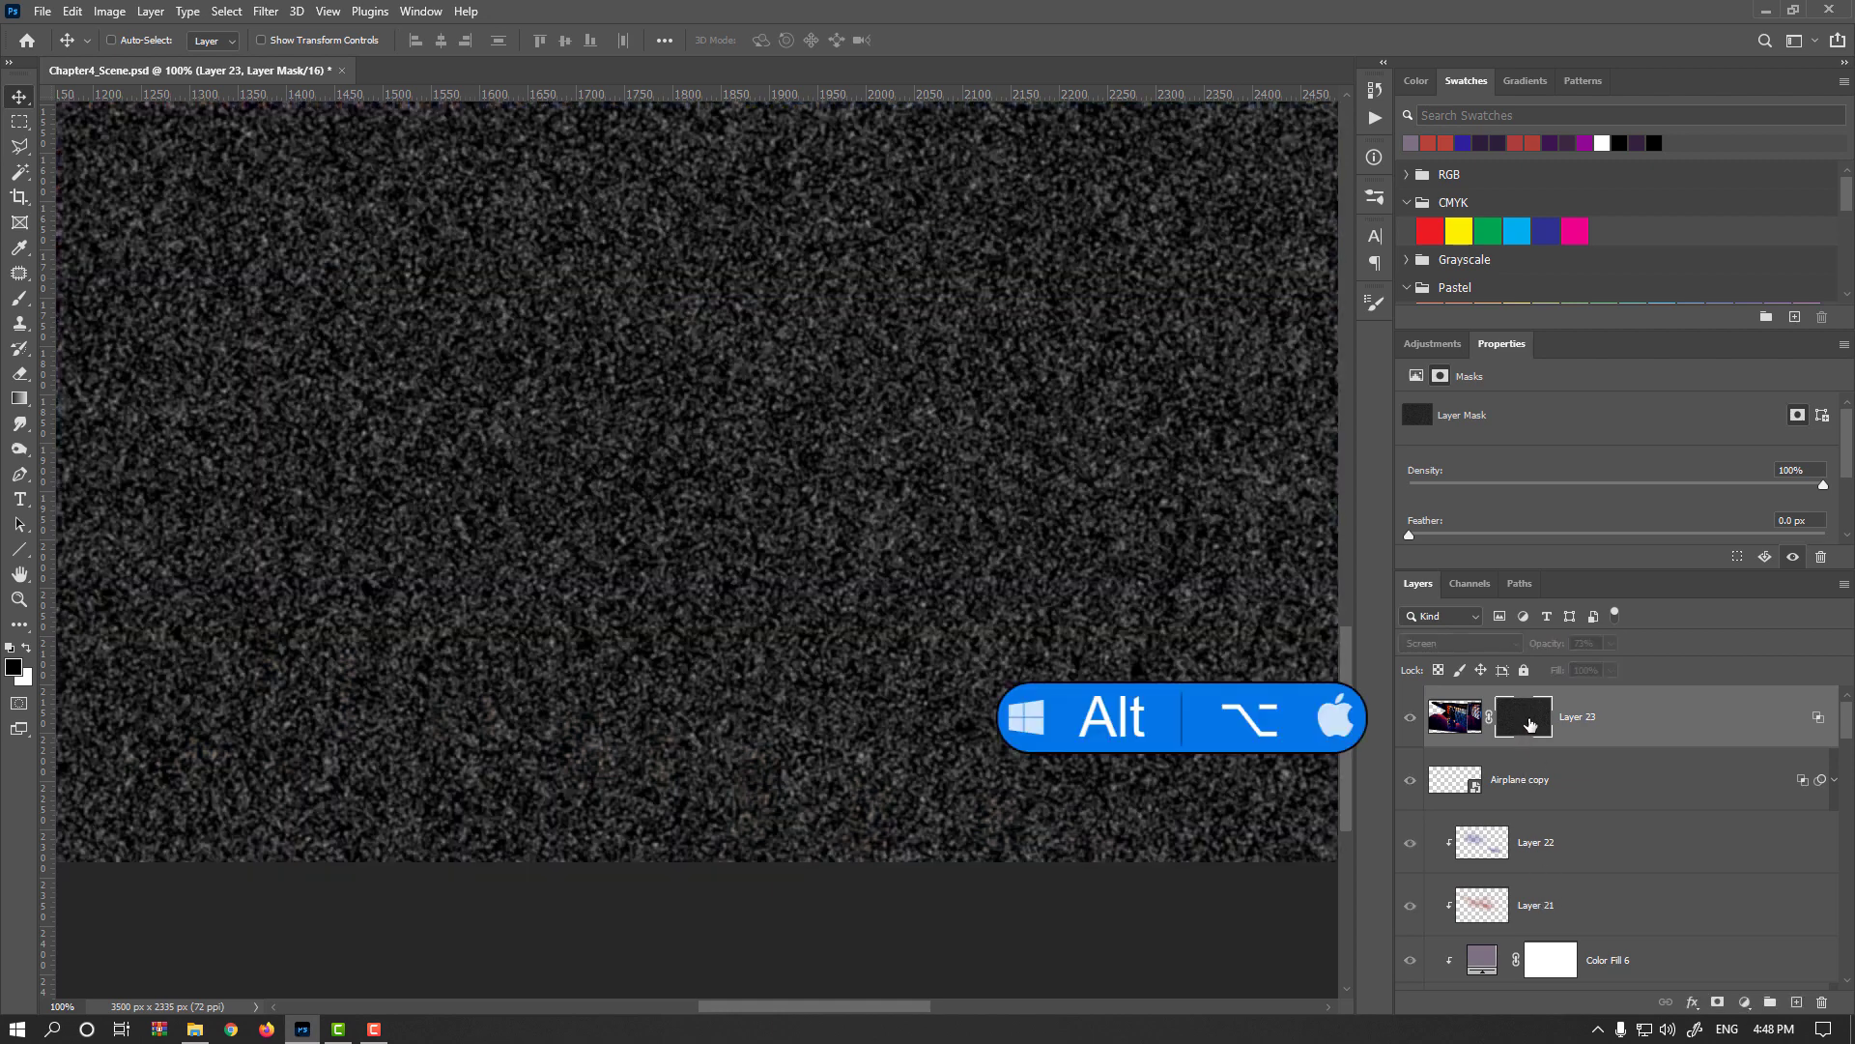
pyautogui.keyDown('alt'); pyautogui.click(1528, 720); pyautogui.keyUp('alt')
pyautogui.hotkey('ctrl', 'a')
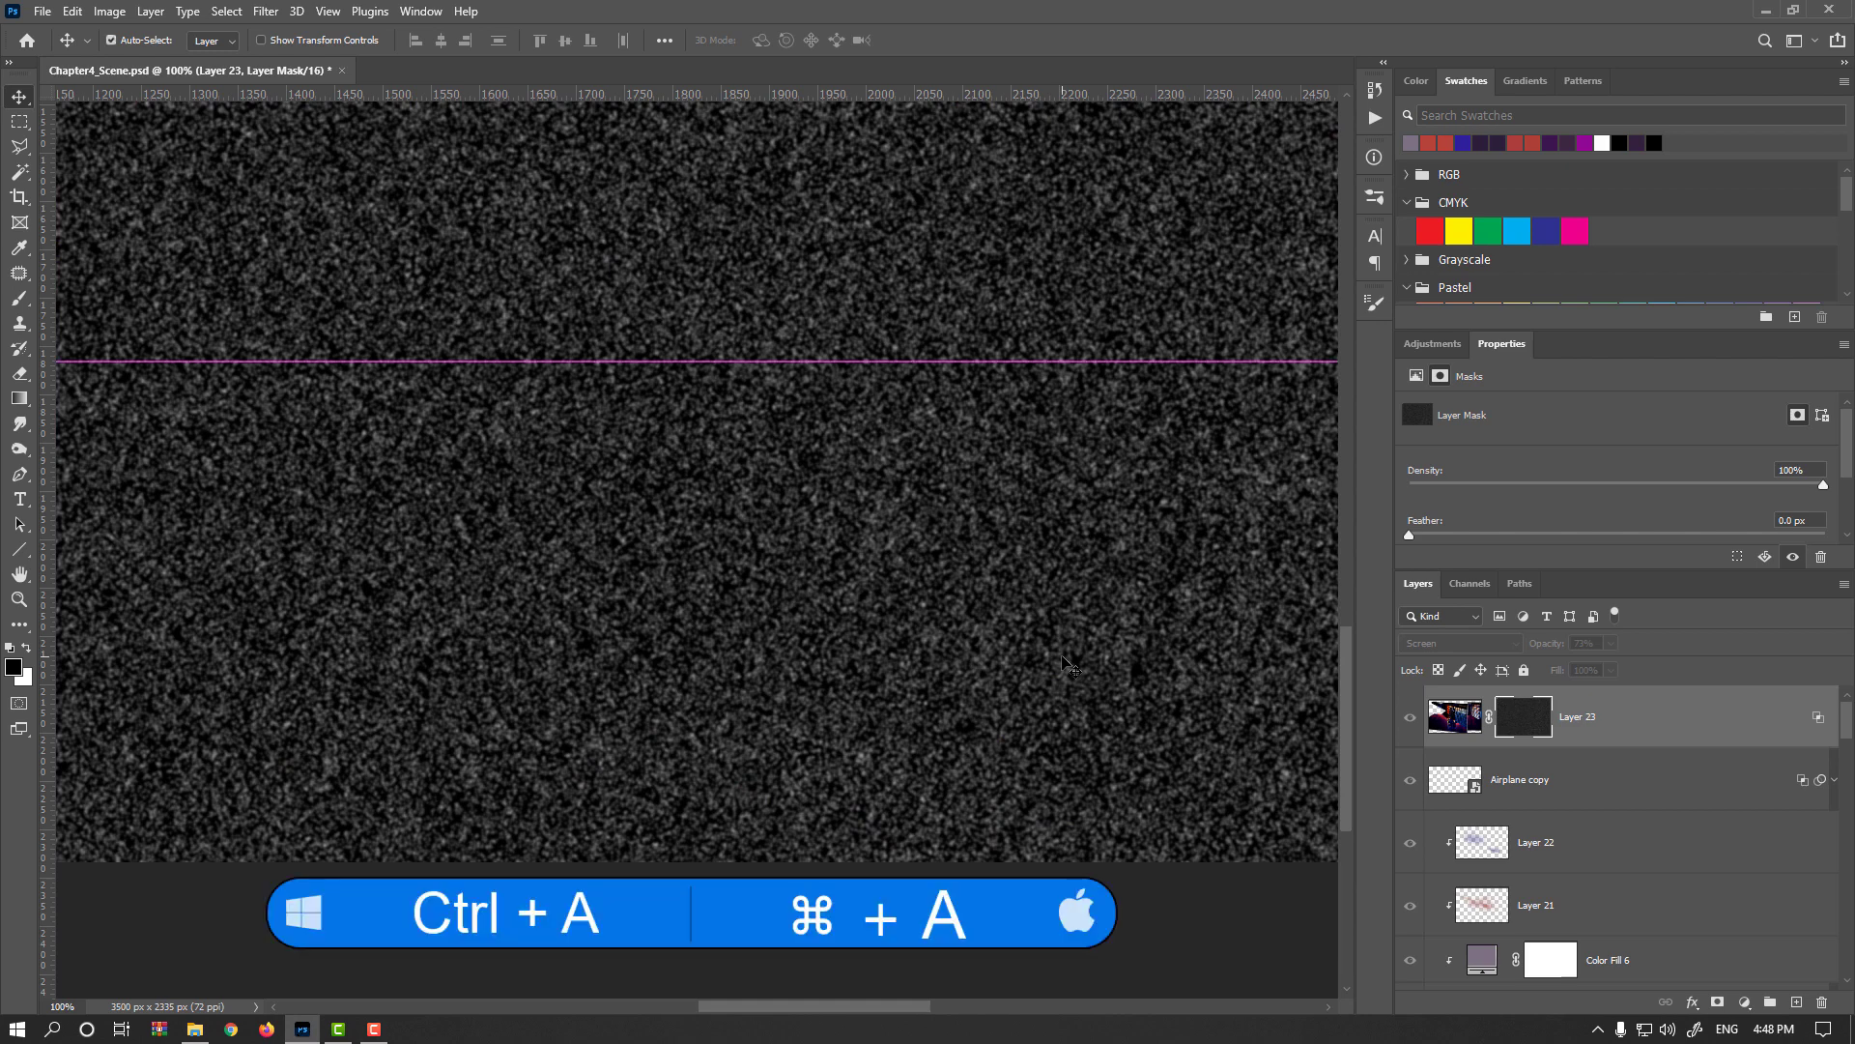
pyautogui.hotkey('ctrl', 'c')
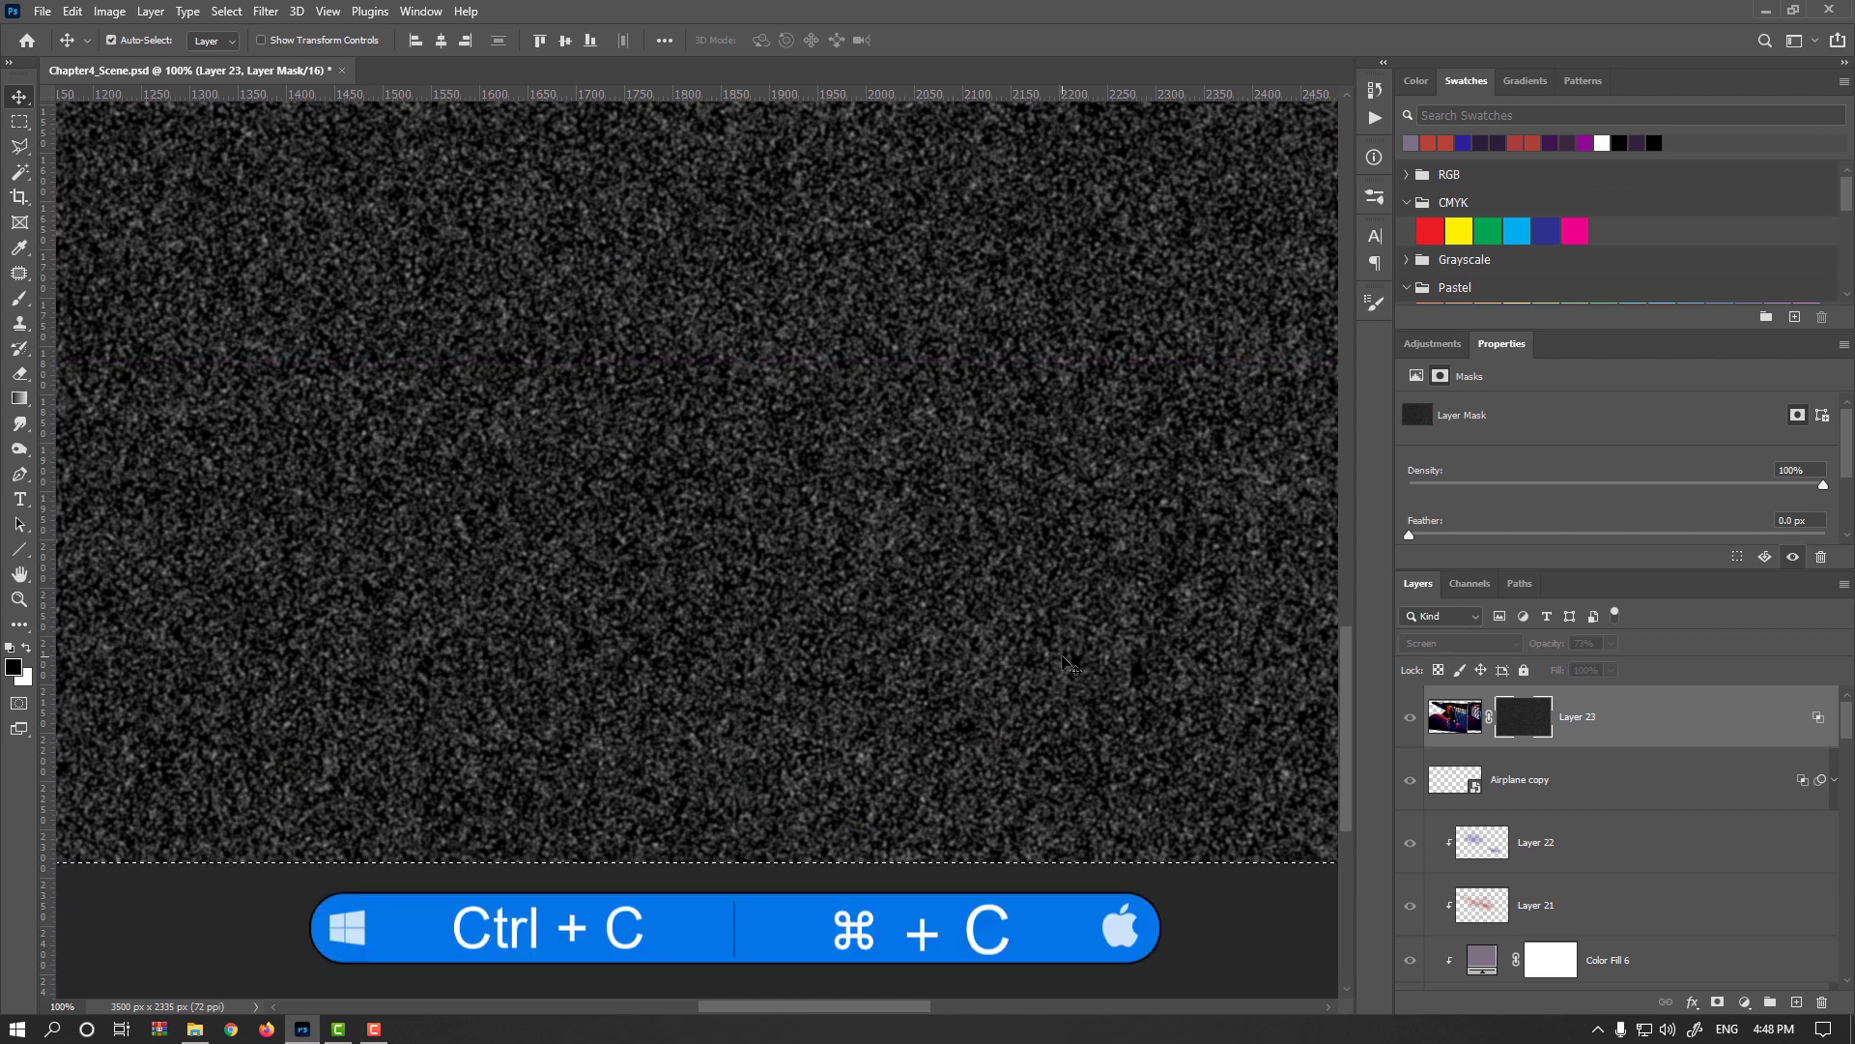
pyautogui.keyDown('alt'); pyautogui.click(1536, 730); pyautogui.keyUp('alt')
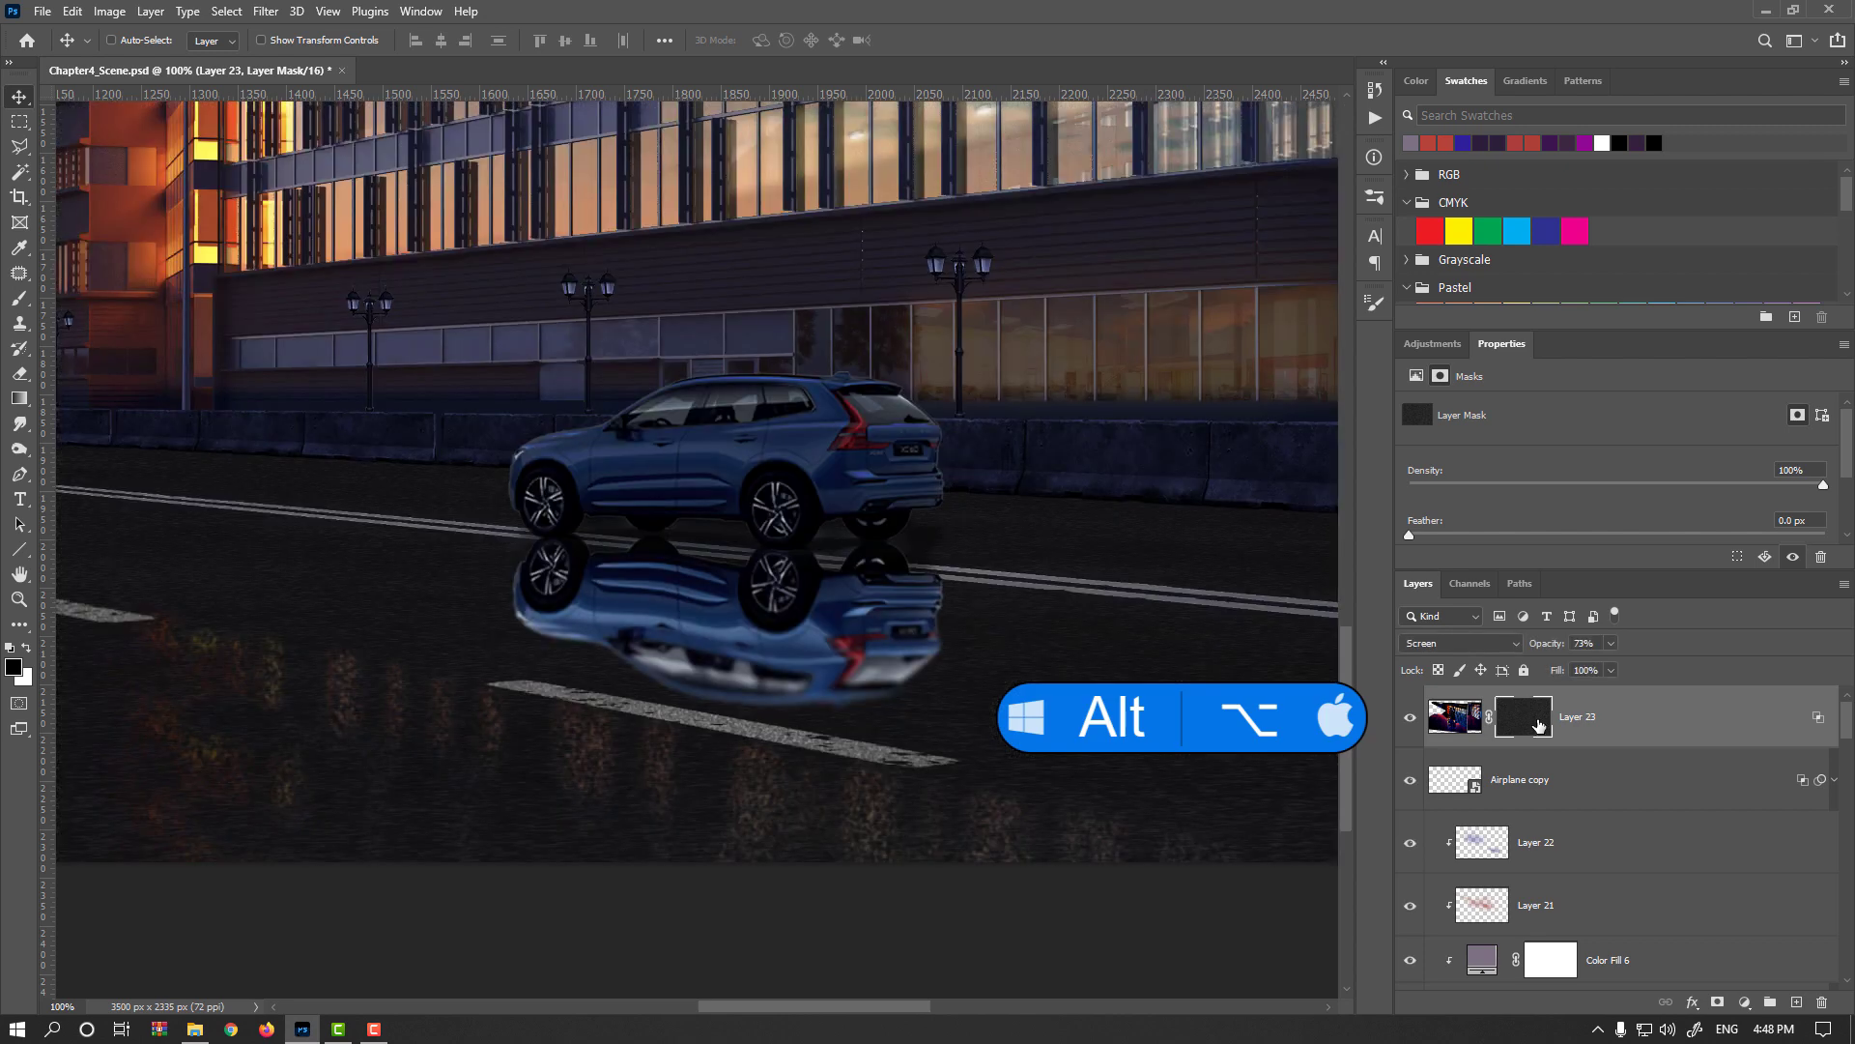
# Paste the copied noise texture into the layer mask of Layer 12 copy 2 and return to the normal layer view
pyautogui.scroll(-5, 1524, 850)
pyautogui.scroll(-5, 1524, 859)
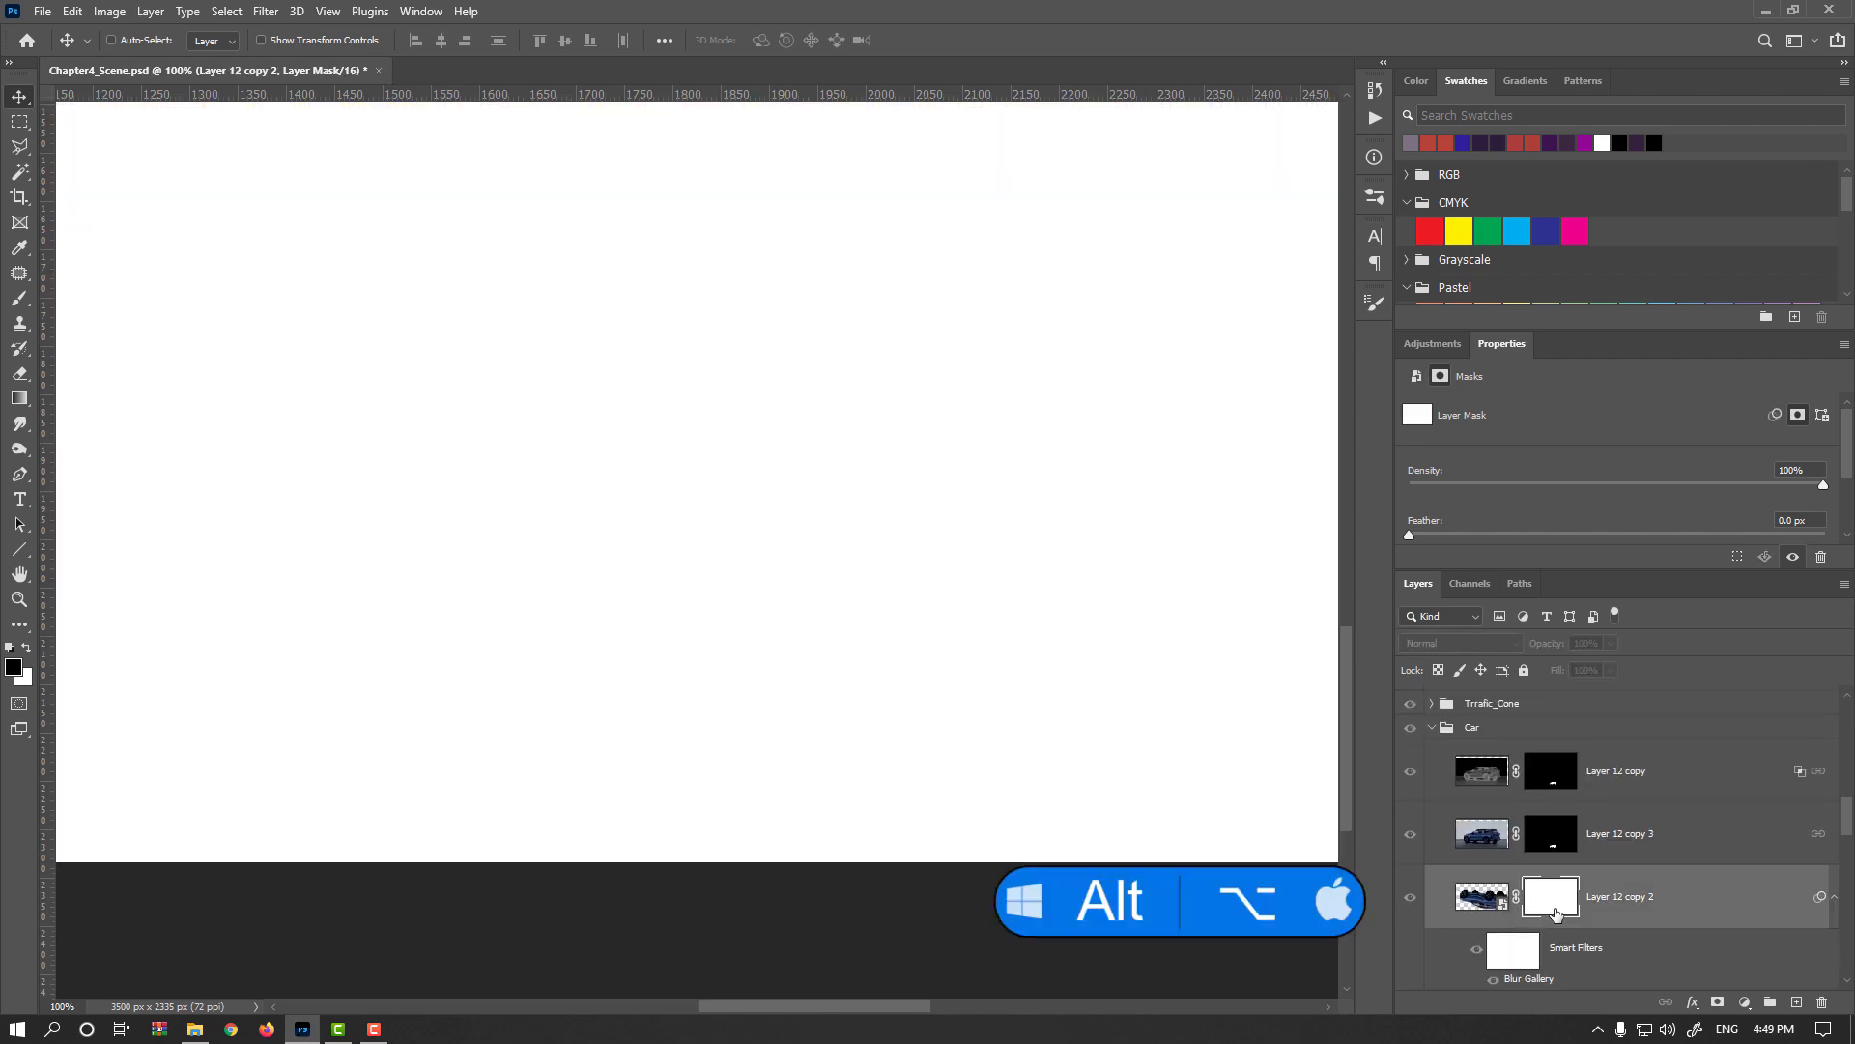
pyautogui.keyDown('alt'); pyautogui.click(1563, 912); pyautogui.keyUp('alt')
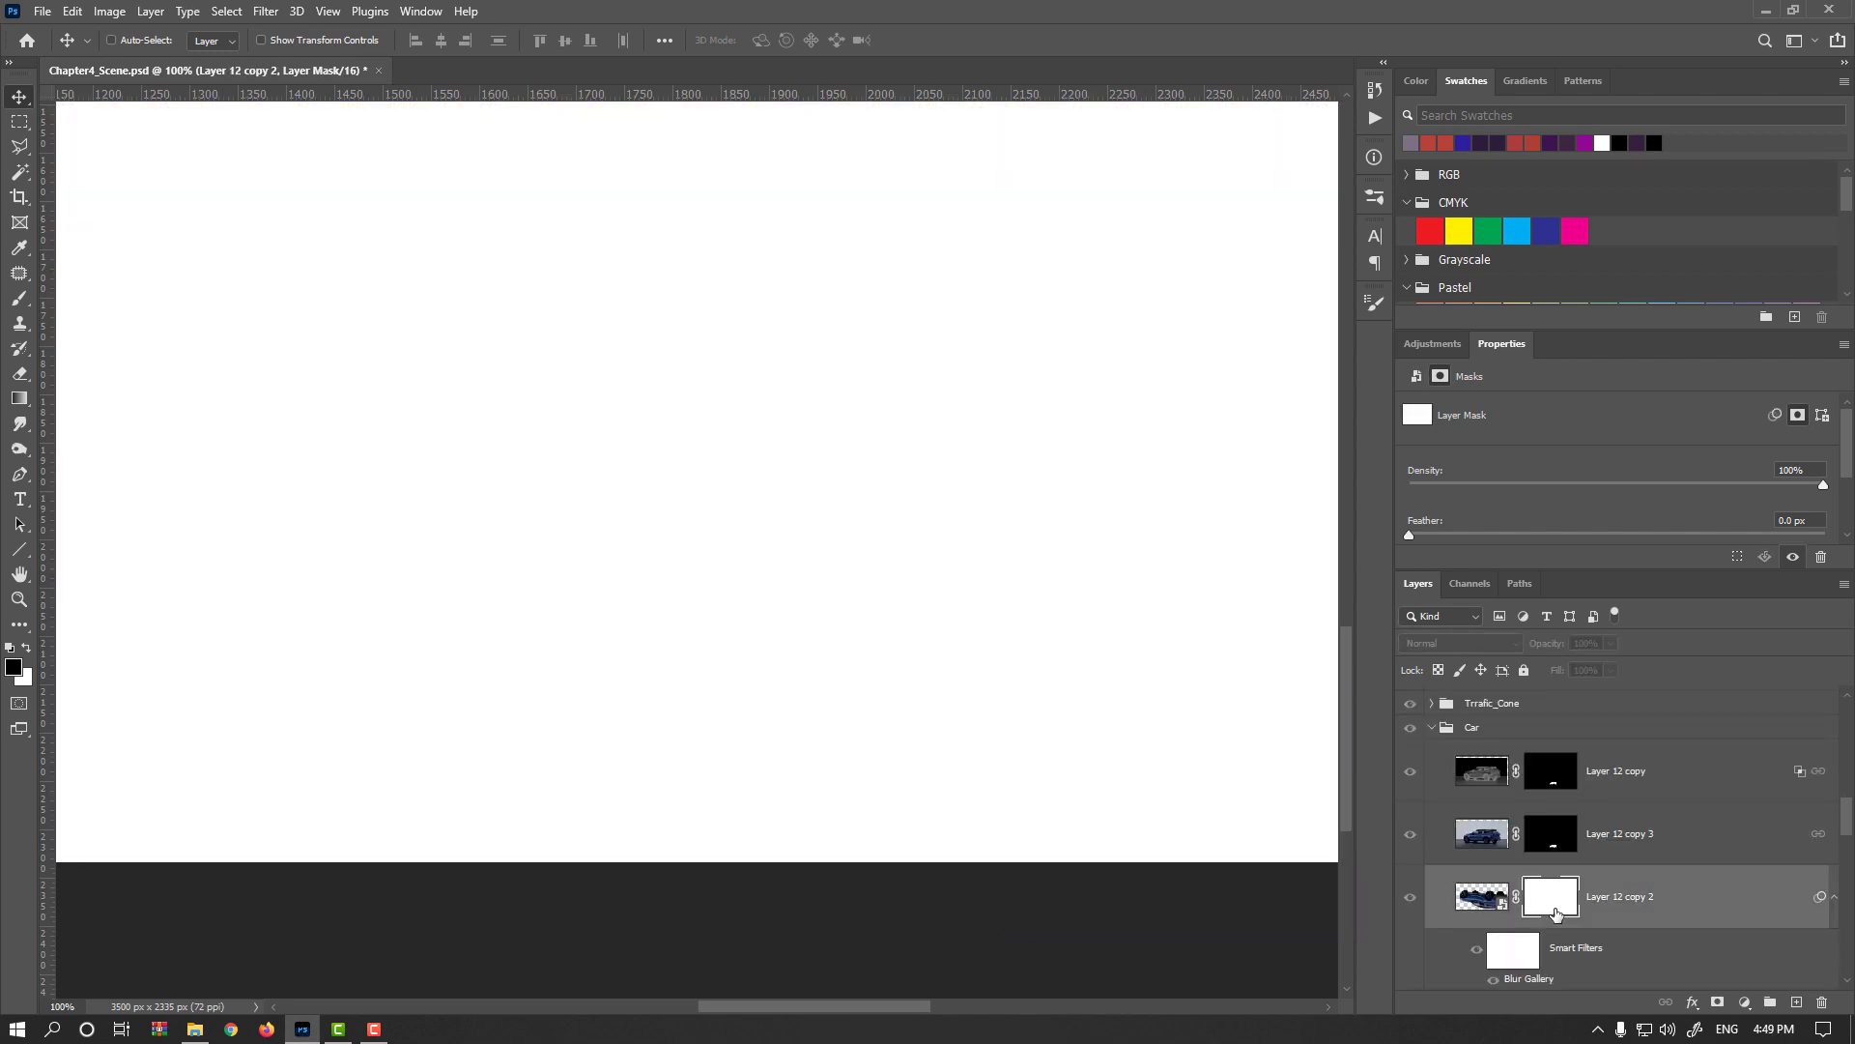
pyautogui.hotkey('ctrl', 'v')
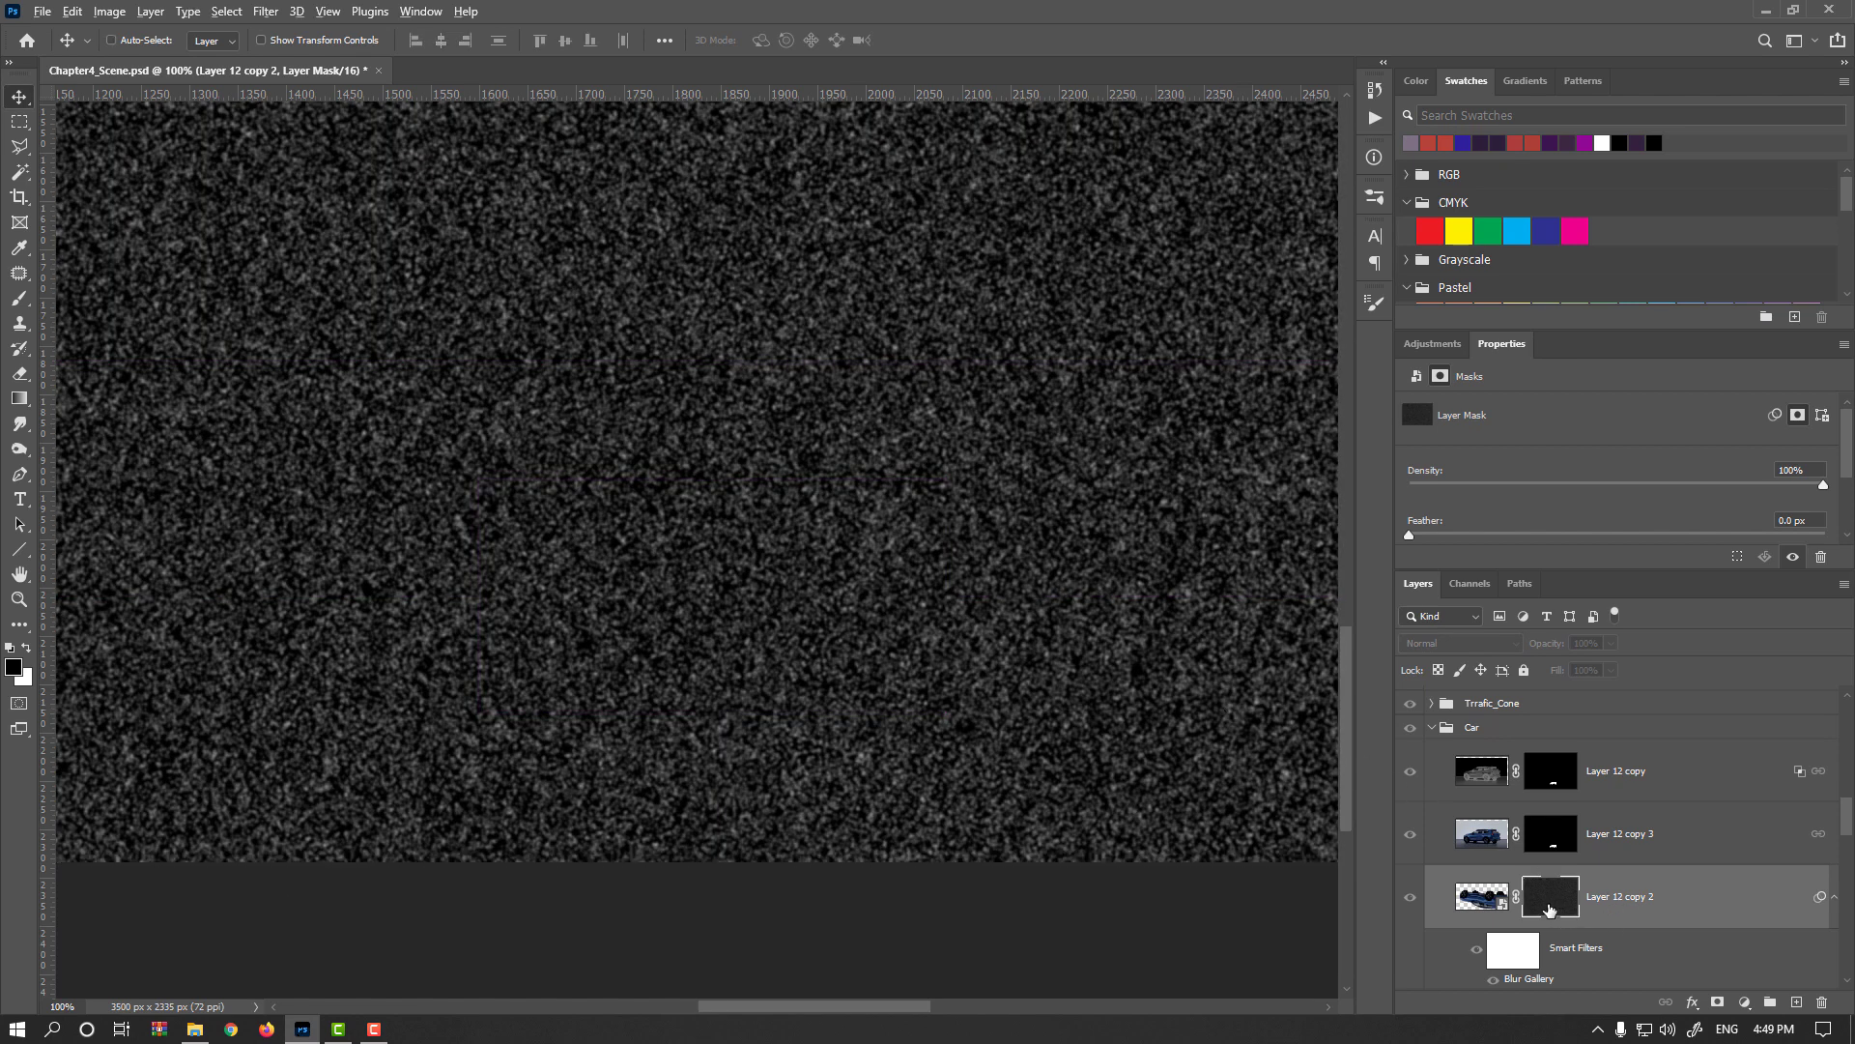
pyautogui.click(1484, 900)
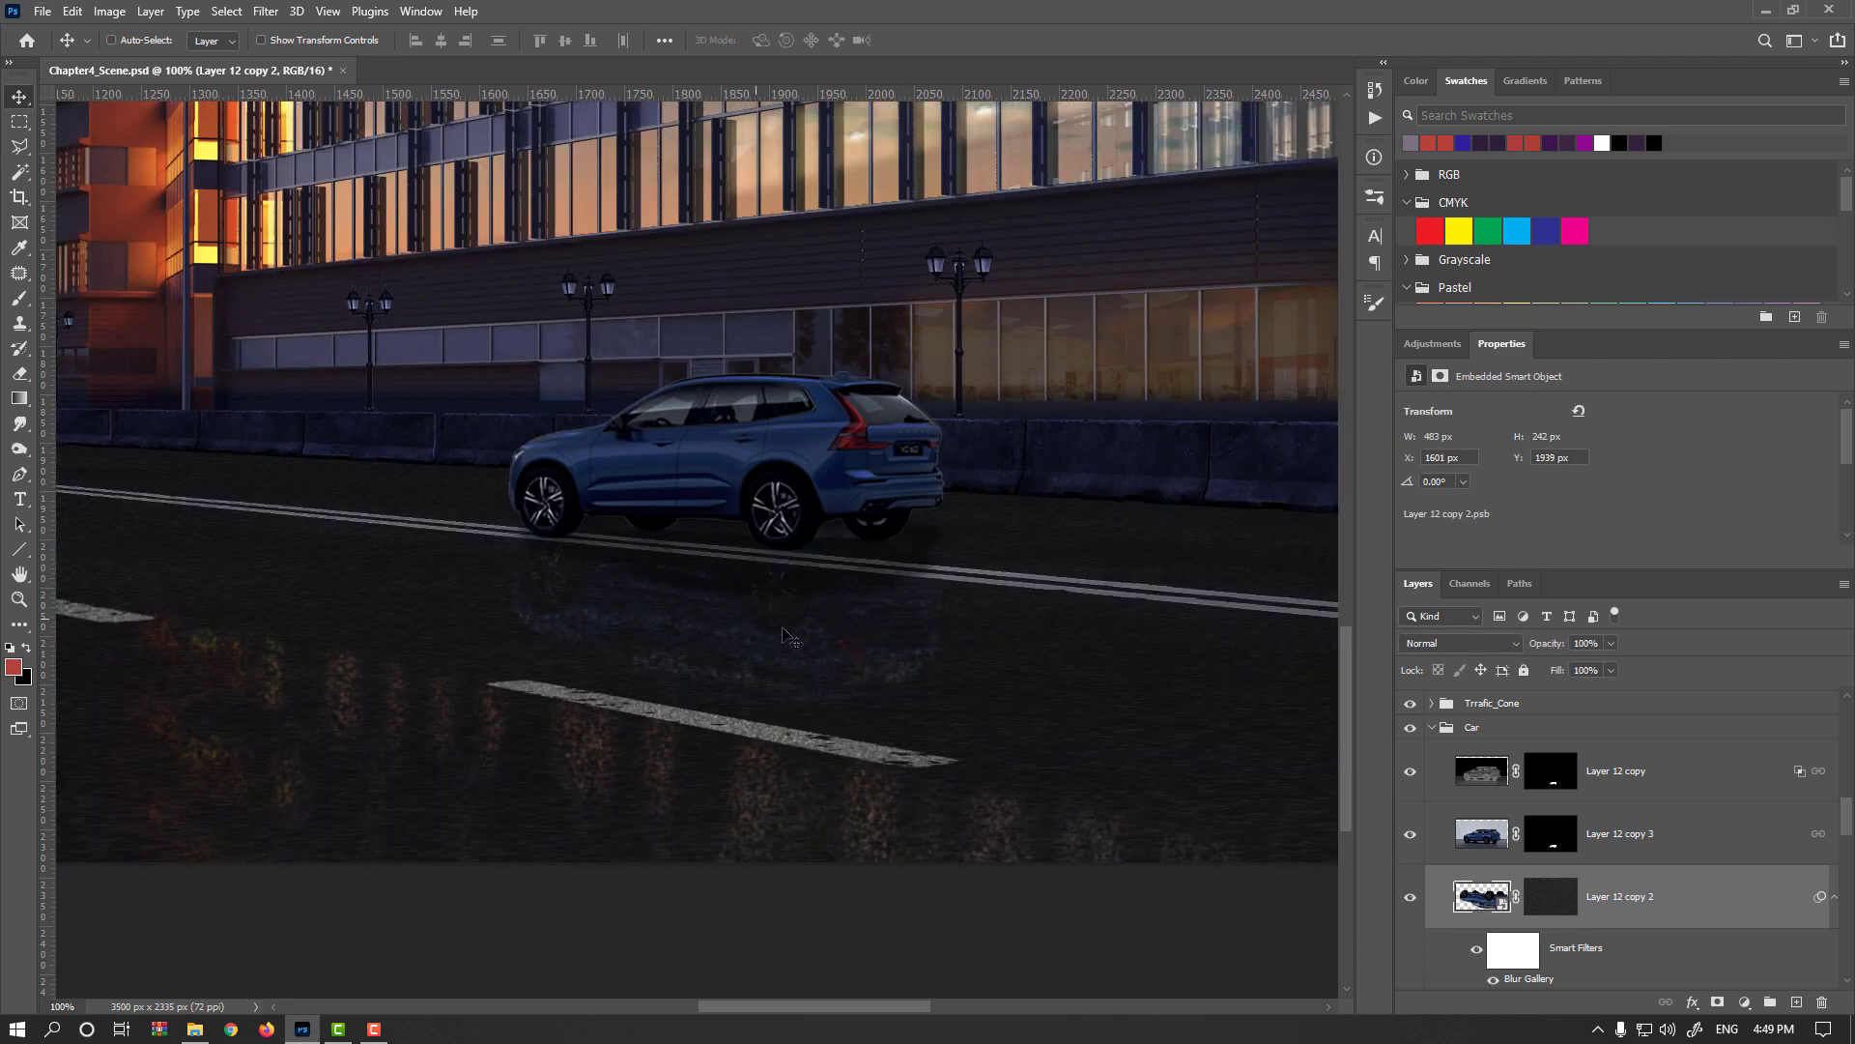
# Brighten the noise mask of Layer 12 copy 2 with Levels by lowering its white input level
pyautogui.click(1559, 908)
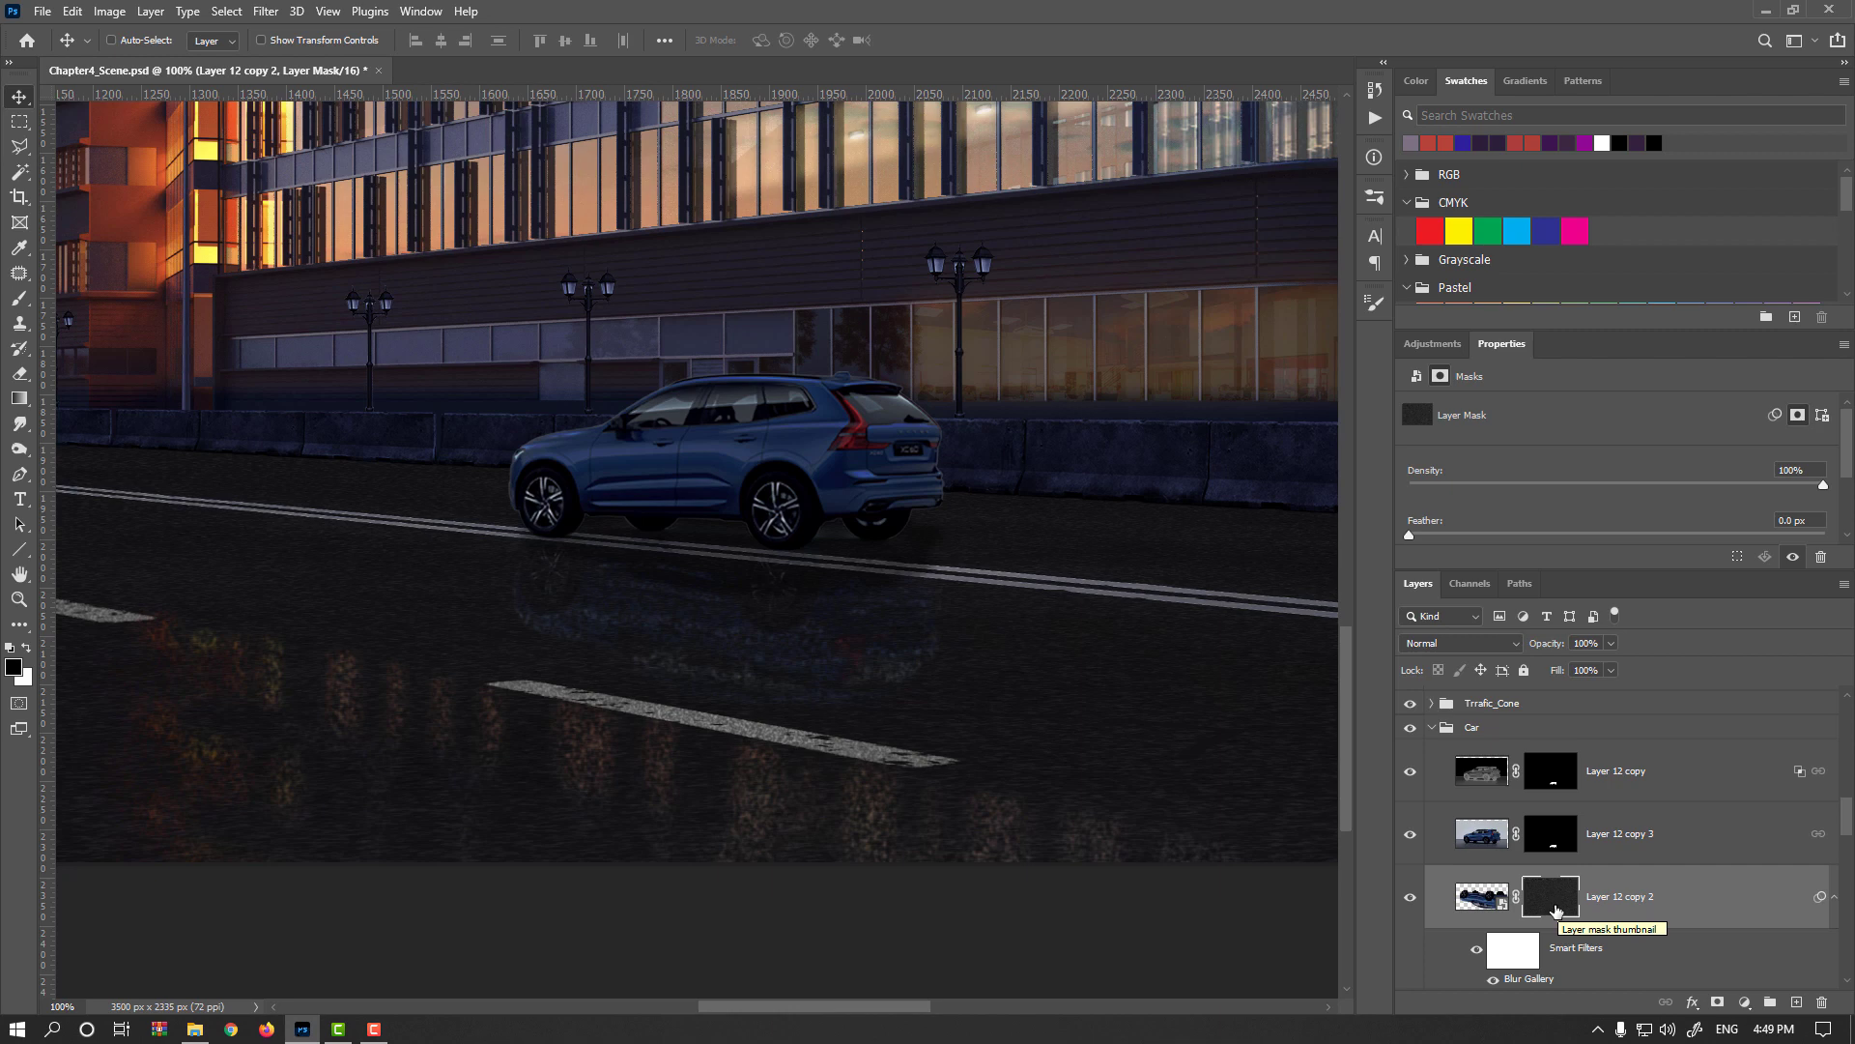
pyautogui.moveTo(1547, 910); pyautogui.dragTo(1550, 914)
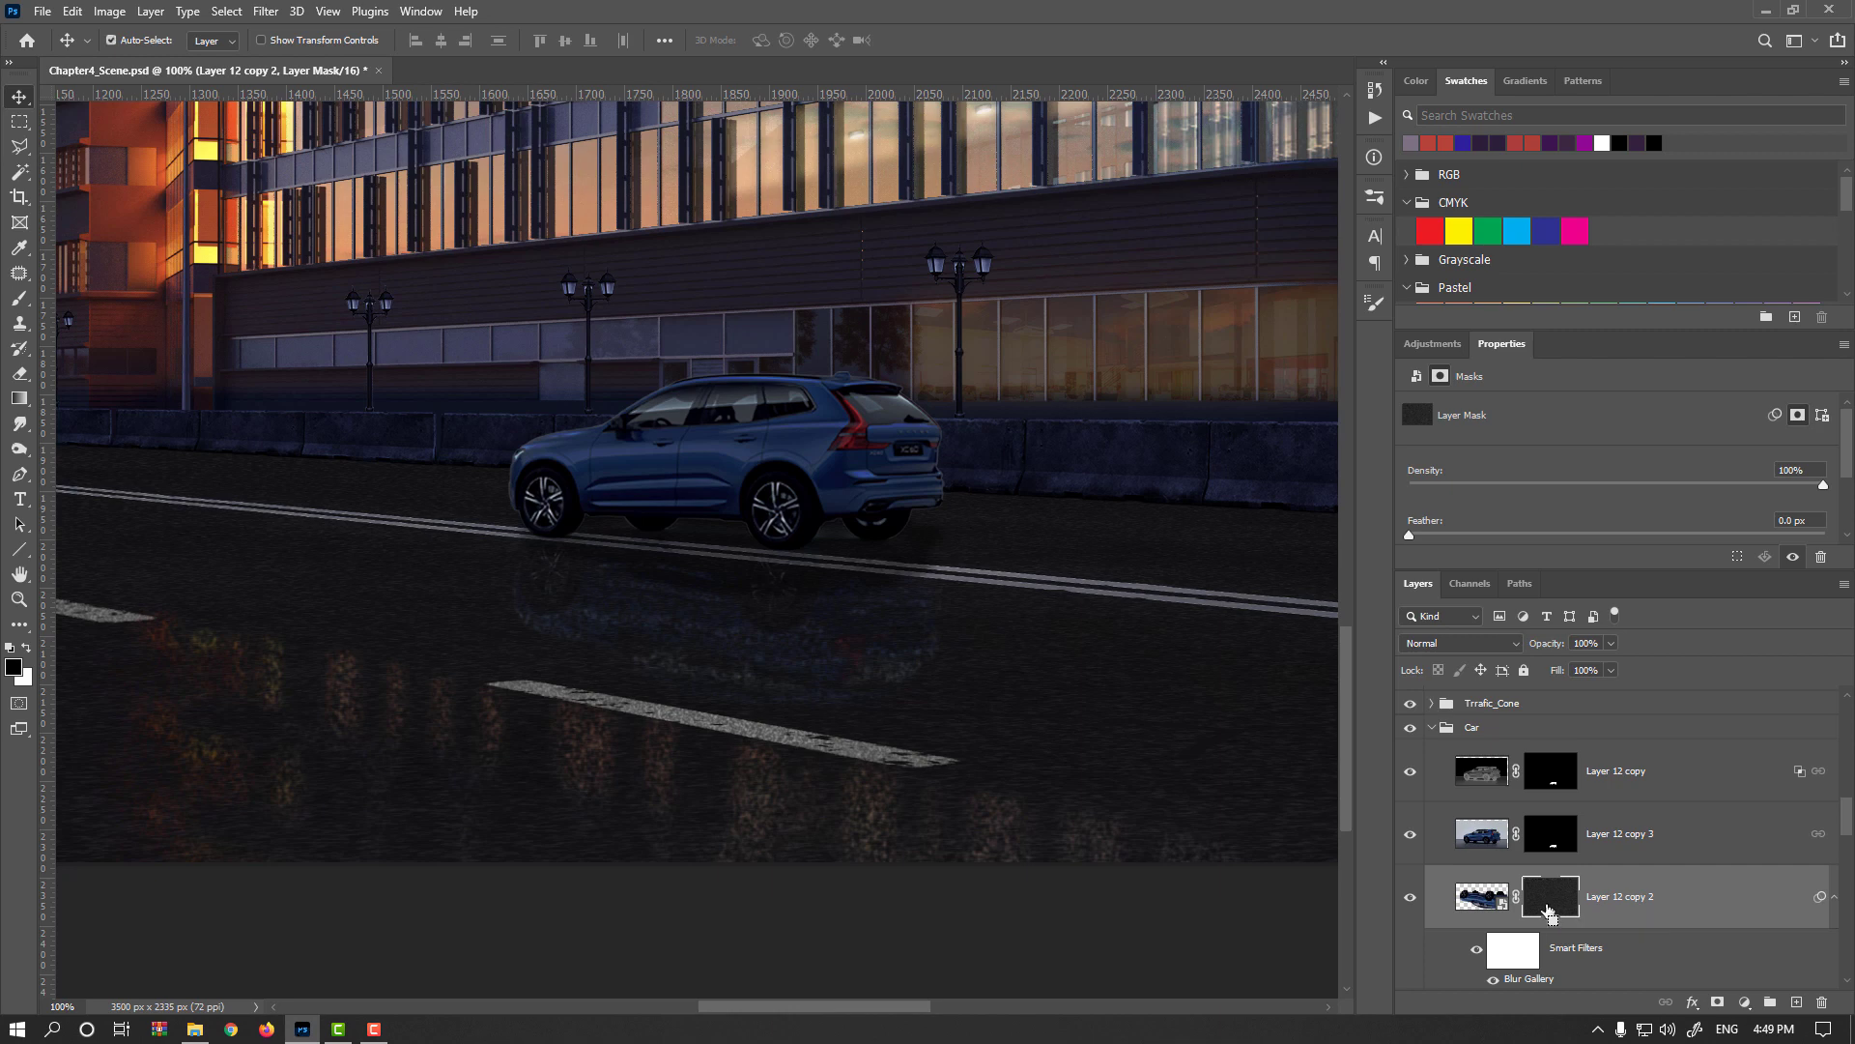
pyautogui.hotkey('ctrl', 'l')
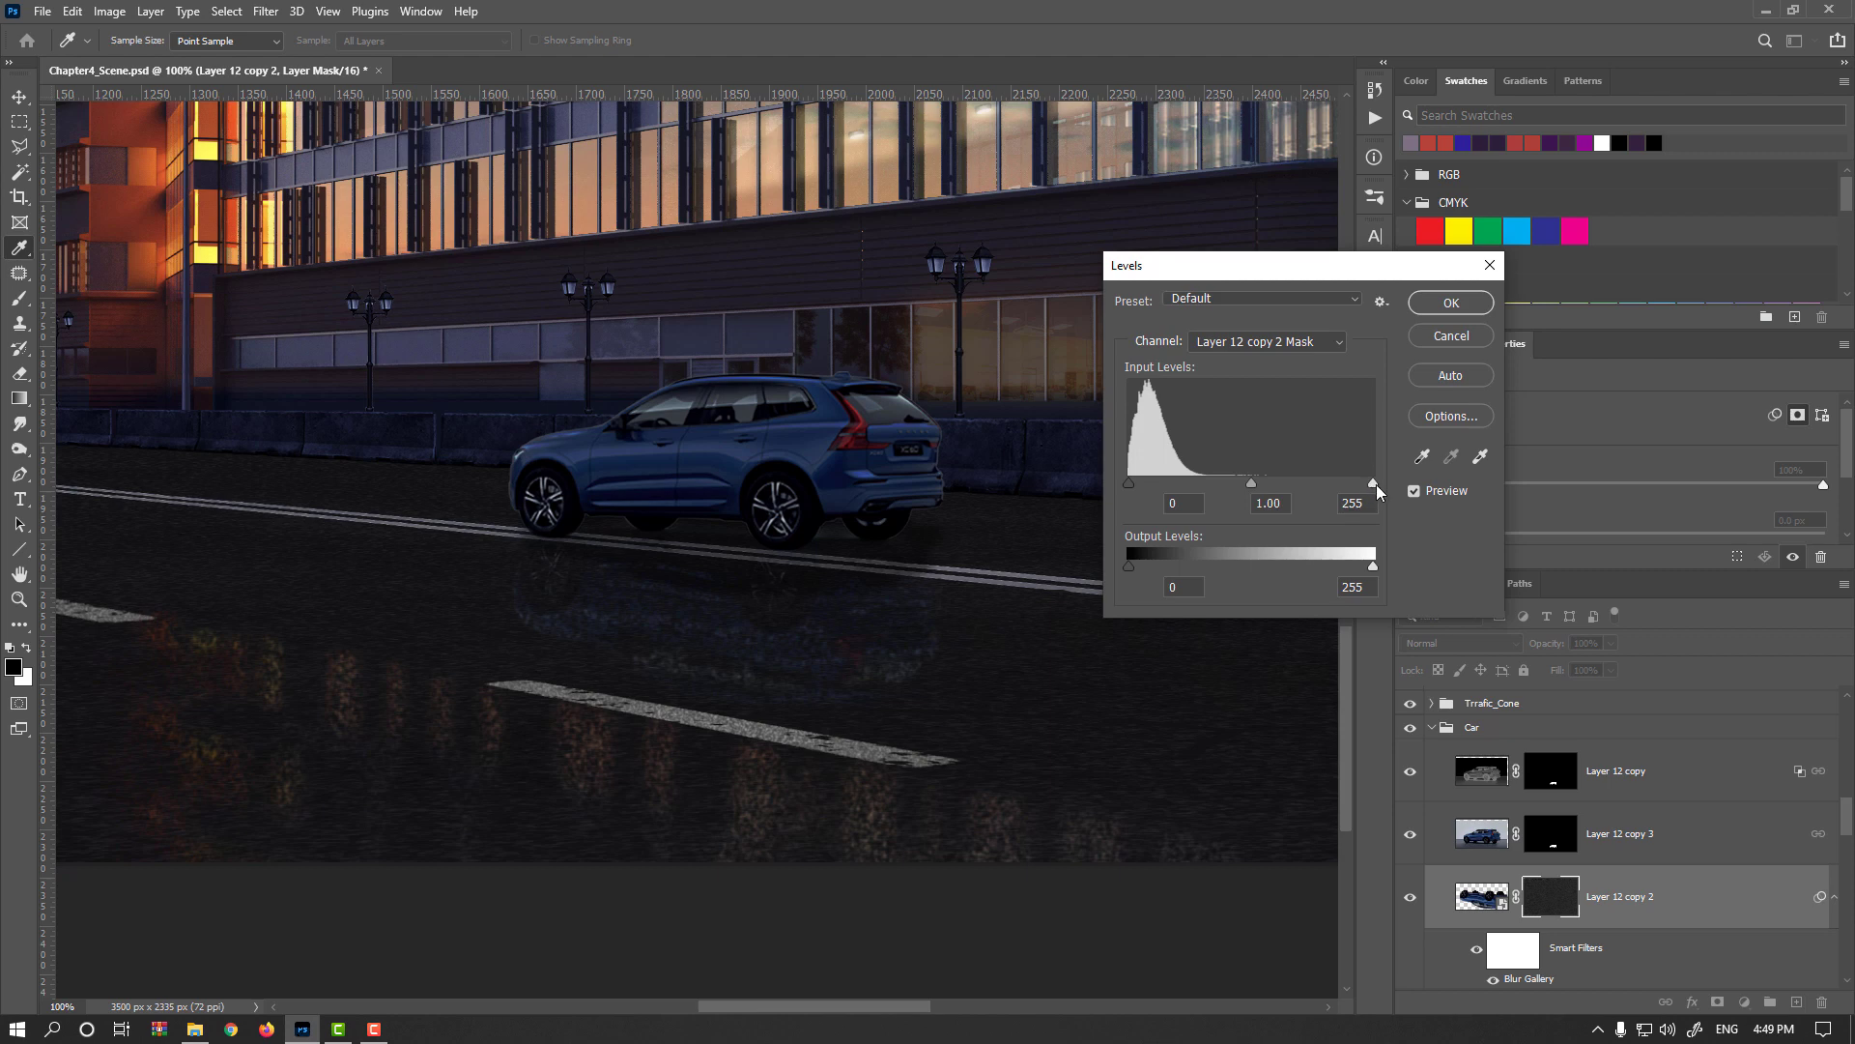
pyautogui.moveTo(1373, 483); pyautogui.dragTo(1248, 489)
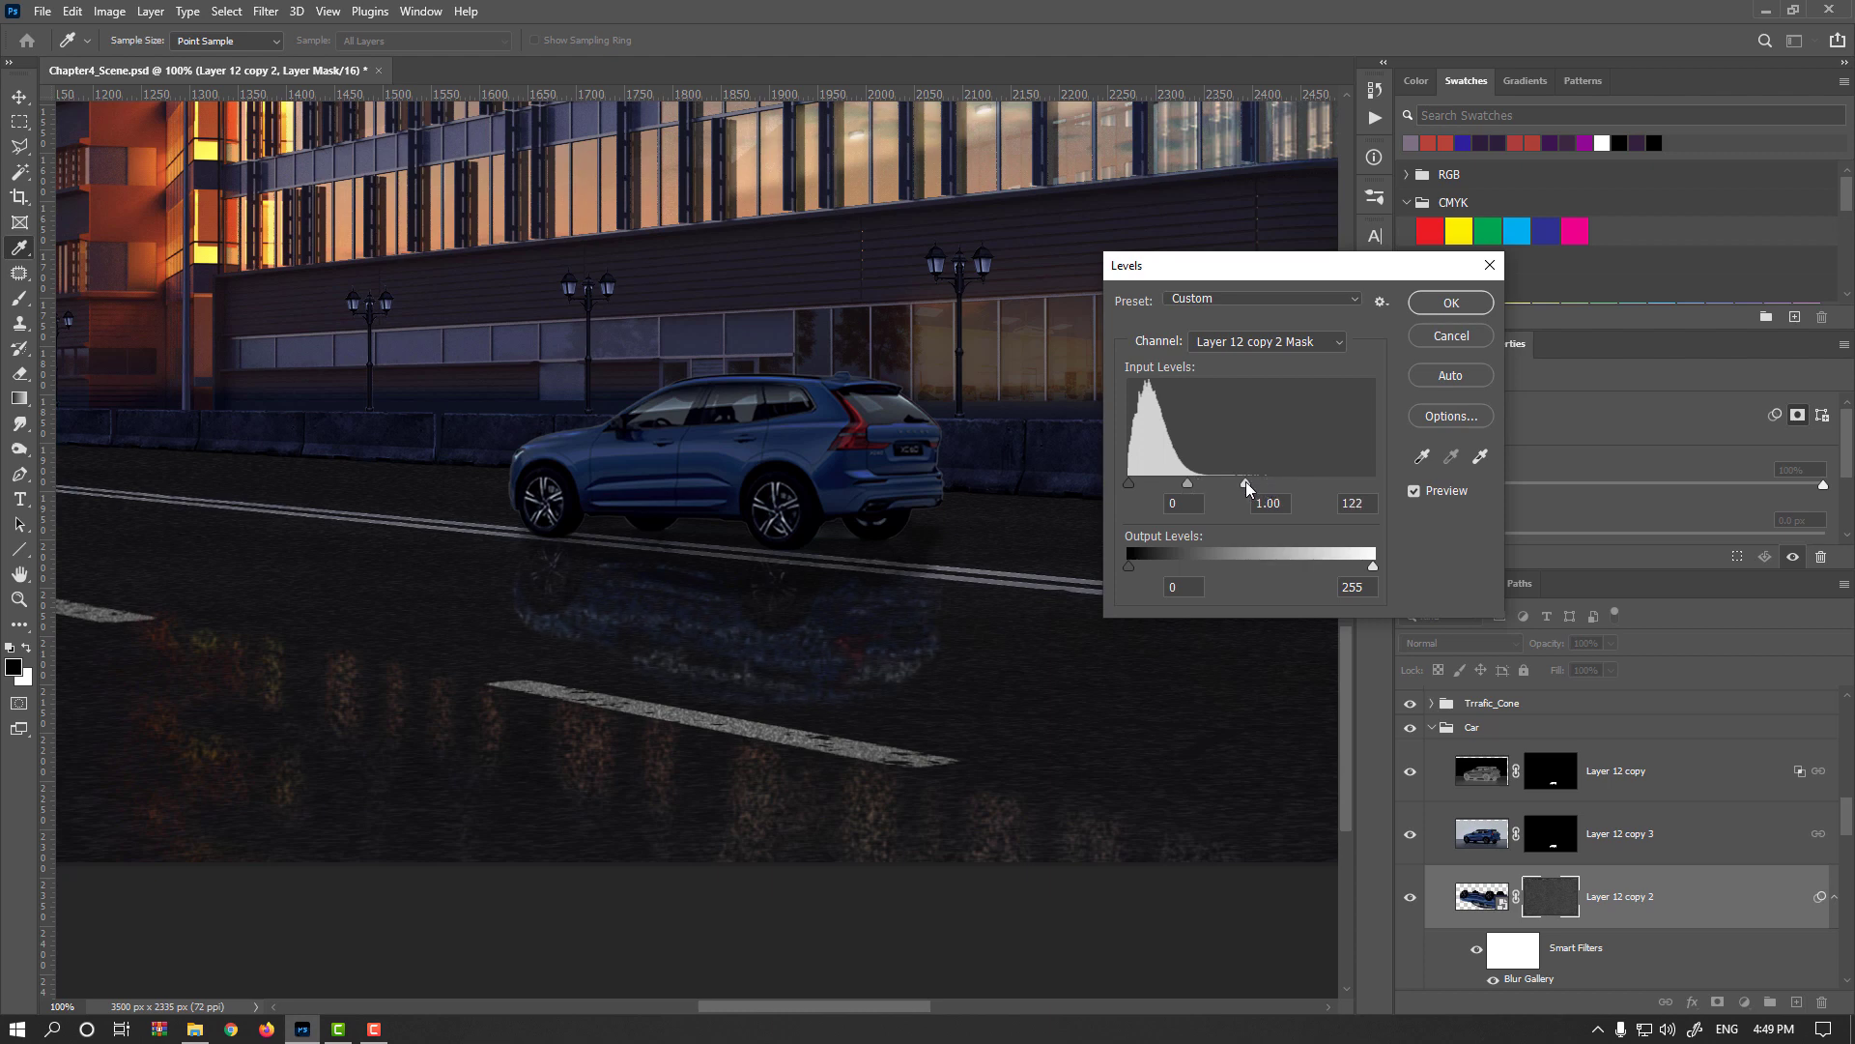
pyautogui.click(1439, 306)
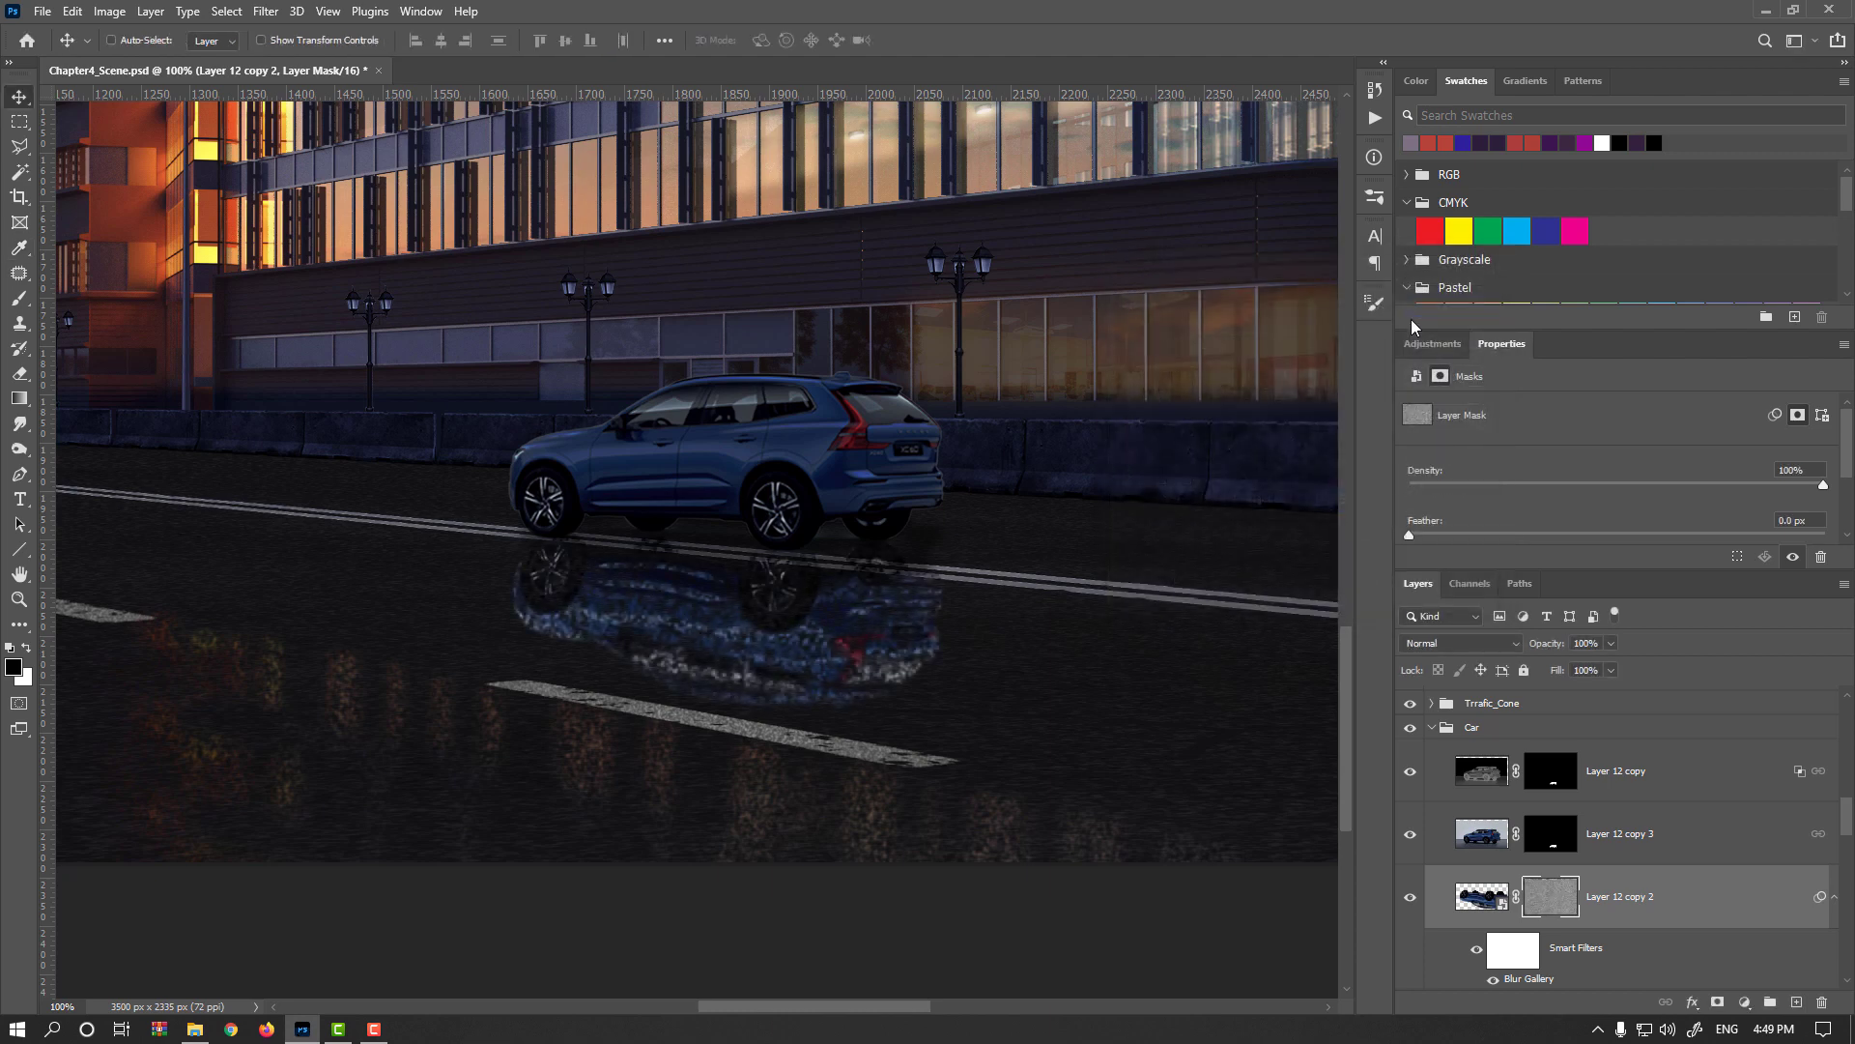
# Reduce the opacity of the blue car's reflection layer, Layer 12 copy 2, to 14%
pyautogui.click(1480, 897)
pyautogui.moveTo(1545, 647)
pyautogui.mouseDown()
pyautogui.moveTo(1465, 650)
pyautogui.moveTo(1547, 649)
pyautogui.mouseUp()
pyautogui.hotkey('ctrl', '0')
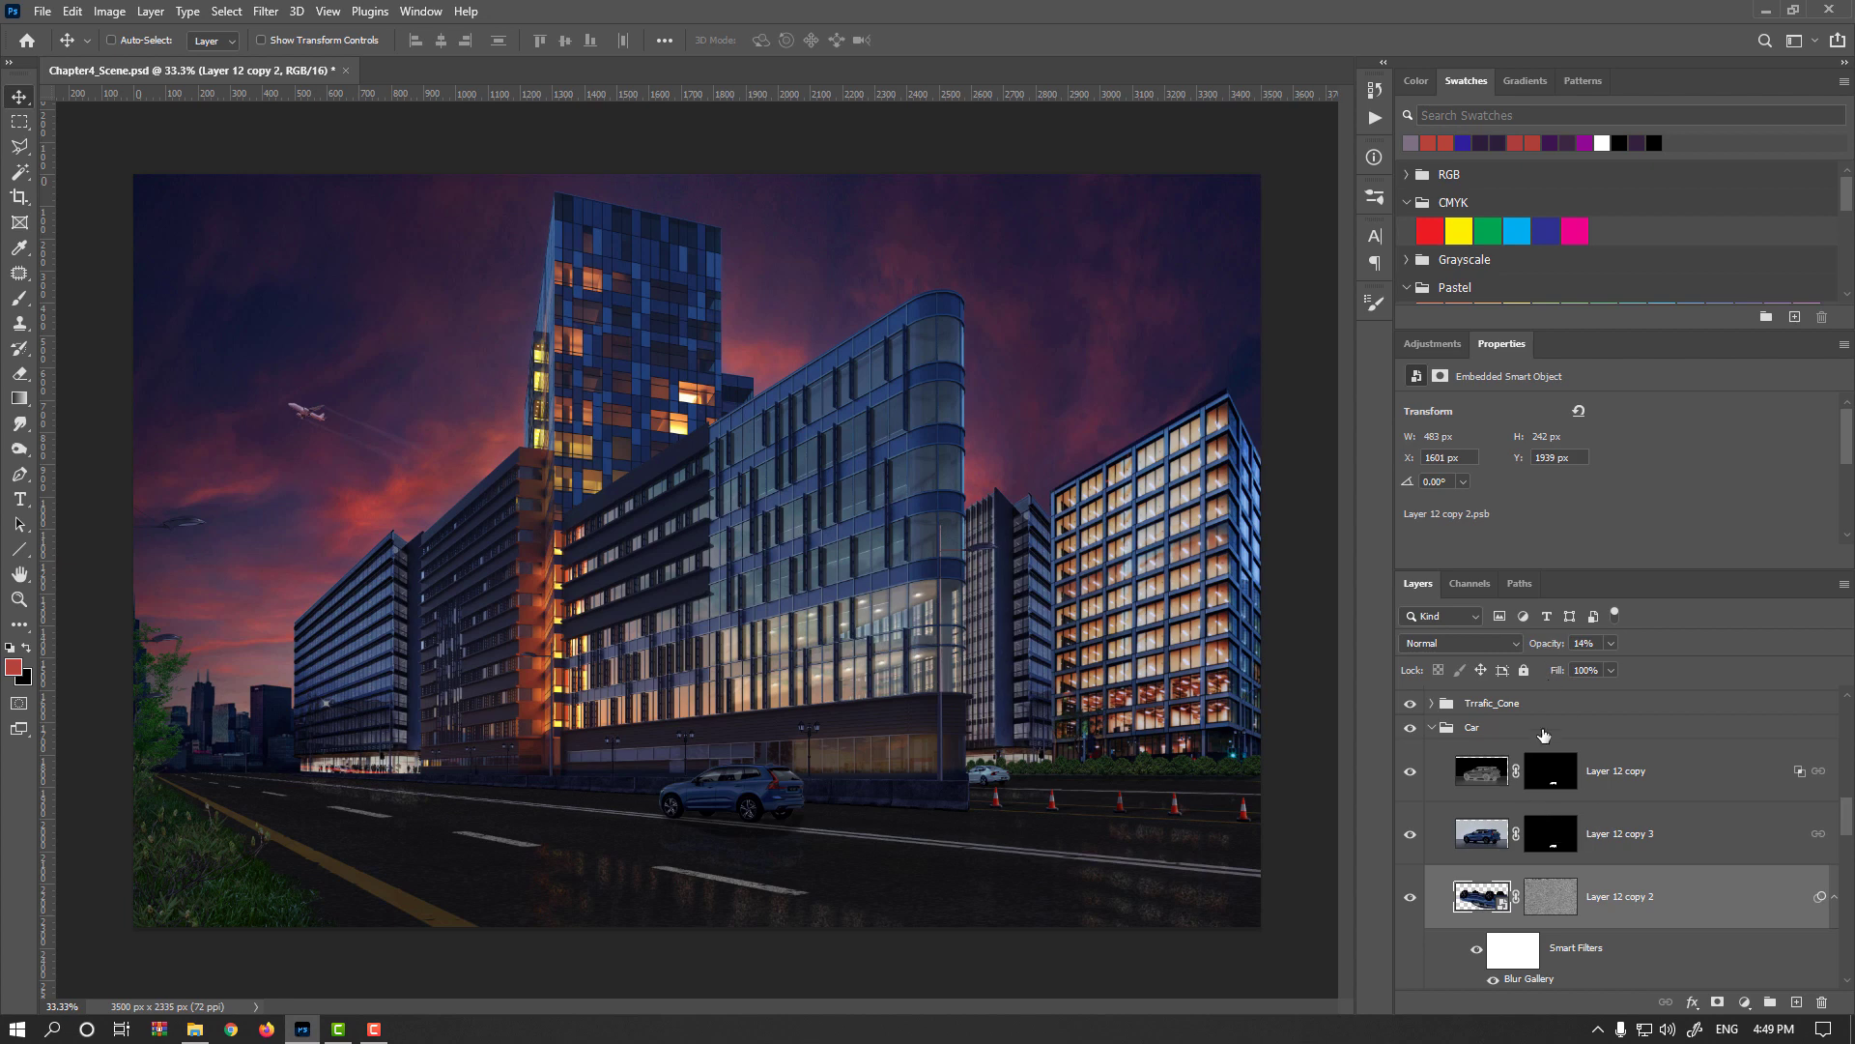
# Lower the opacity of Layer 23 to 35%
pyautogui.scroll(5, 1672, 845)
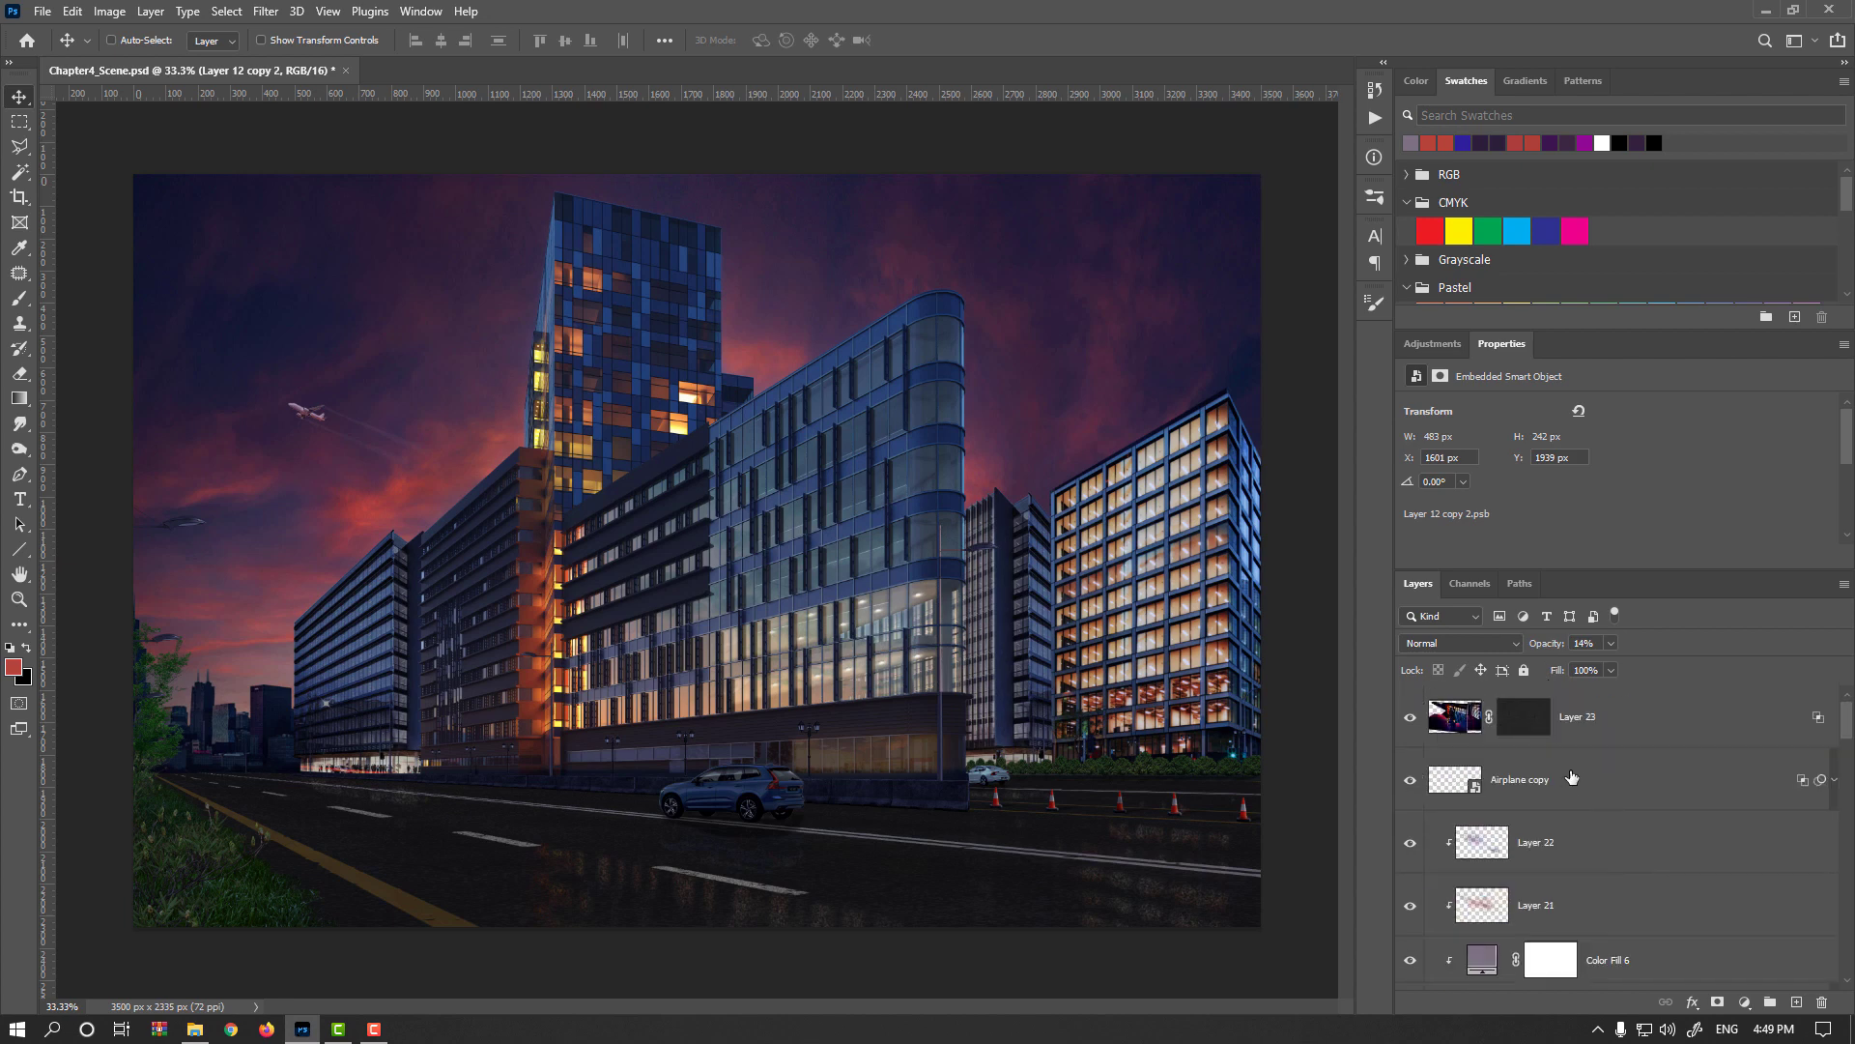
pyautogui.click(1525, 736)
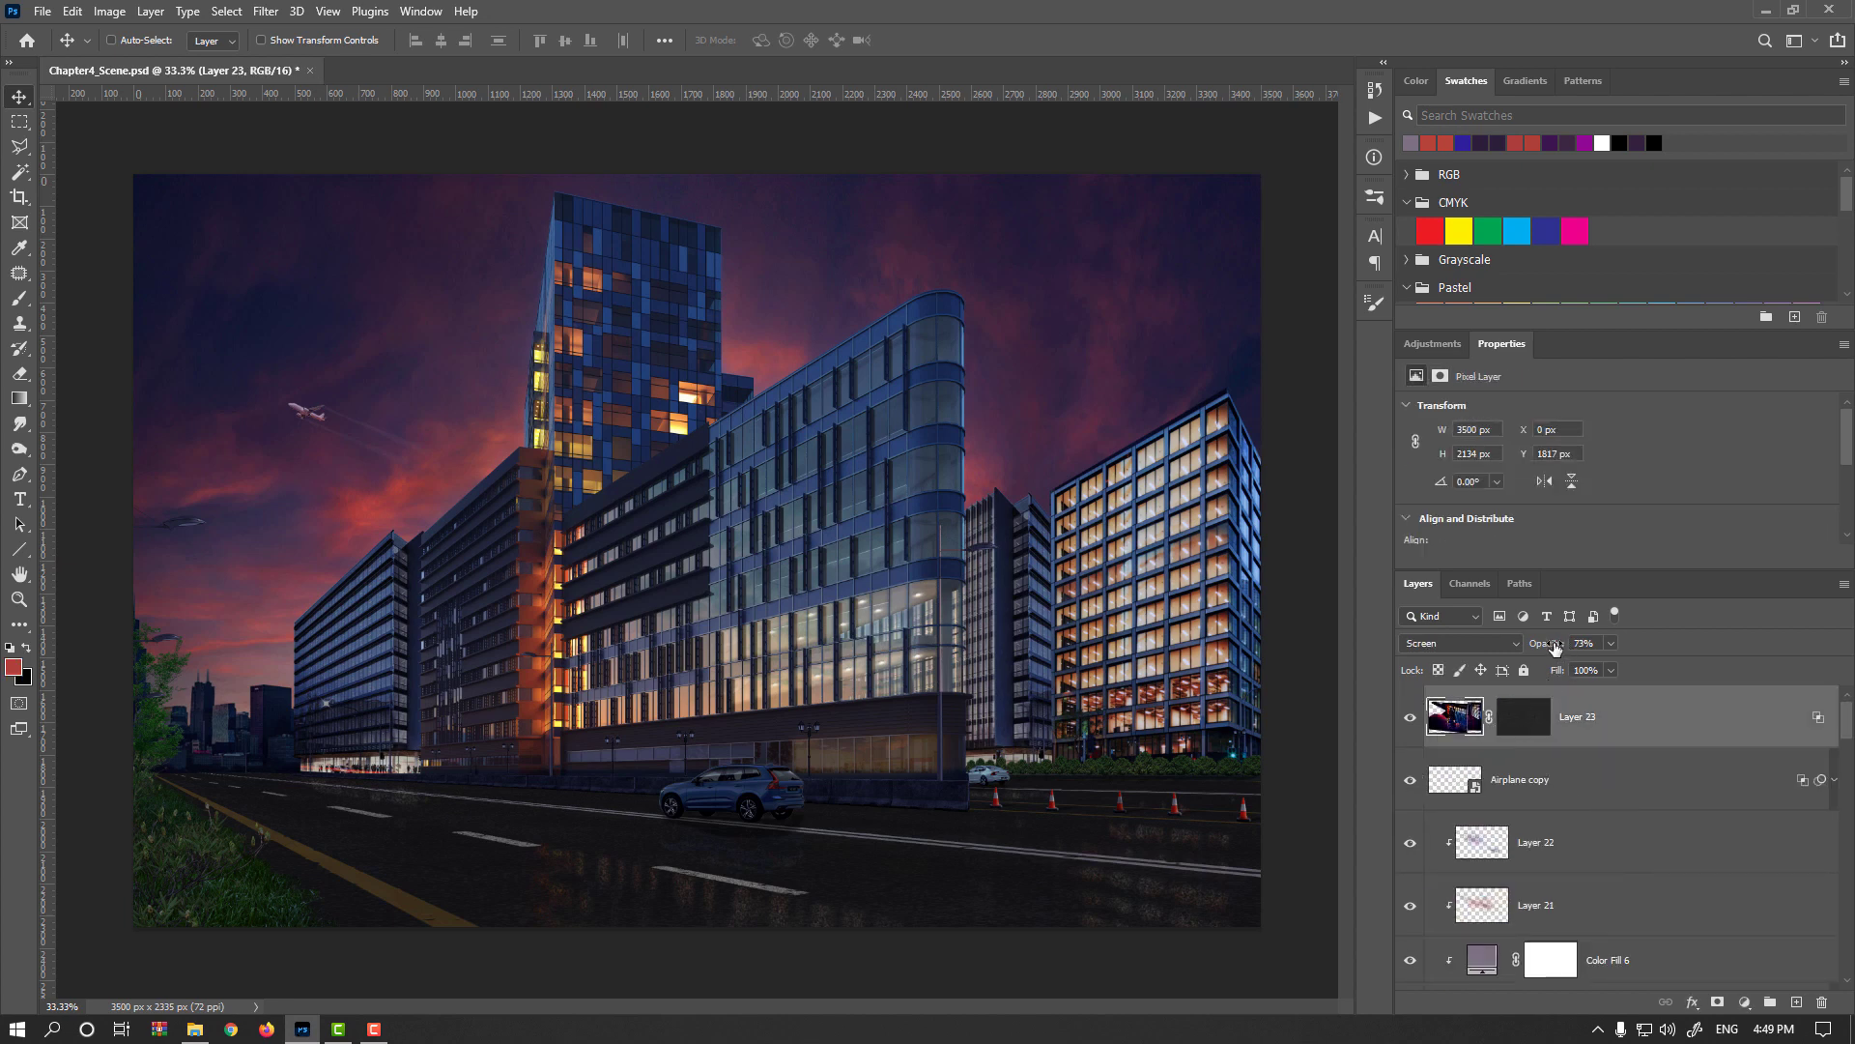
pyautogui.moveTo(1554, 648); pyautogui.dragTo(1529, 649)
pyautogui.moveTo(1521, 650); pyautogui.dragTo(1514, 650)
# Locate the silver car's layers by selecting Layer 11 copy 2 on the canvas and toggling its visibility
pyautogui.scroll(6, 1007, 783)
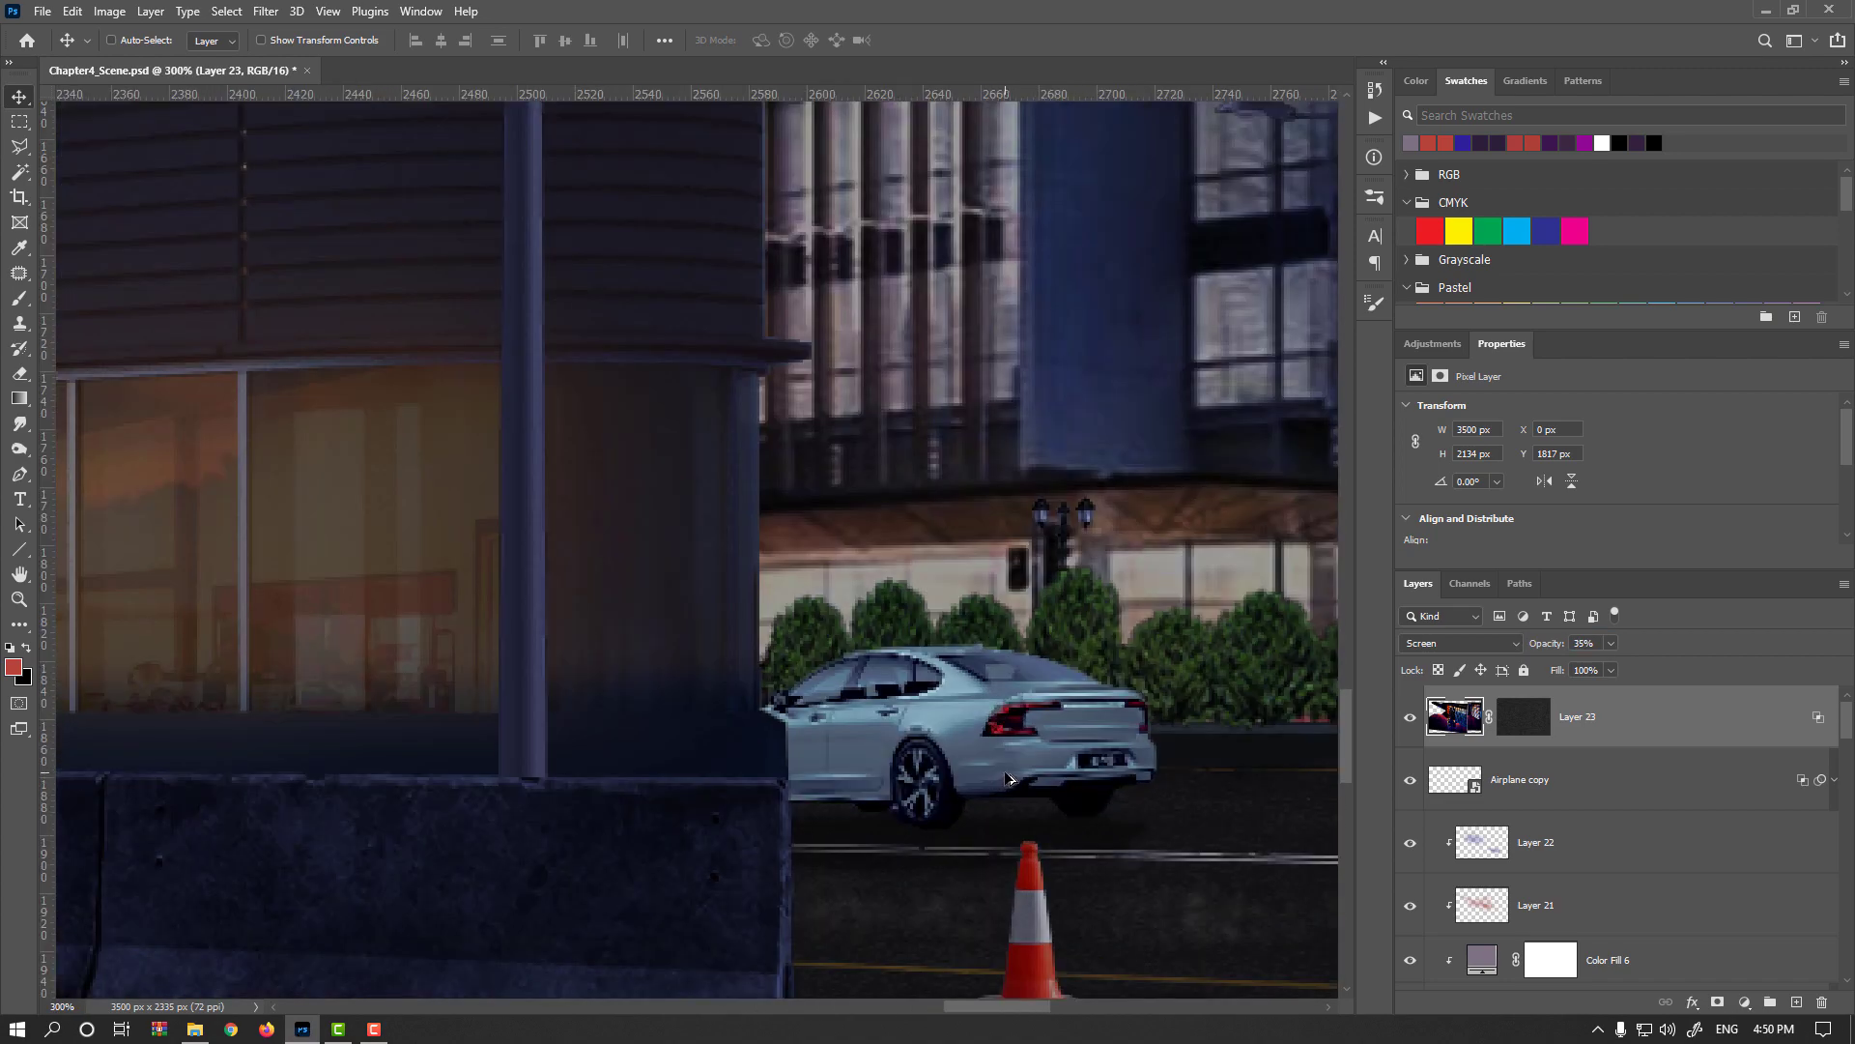
pyautogui.moveTo(1007, 778); pyautogui.dragTo(918, 667)
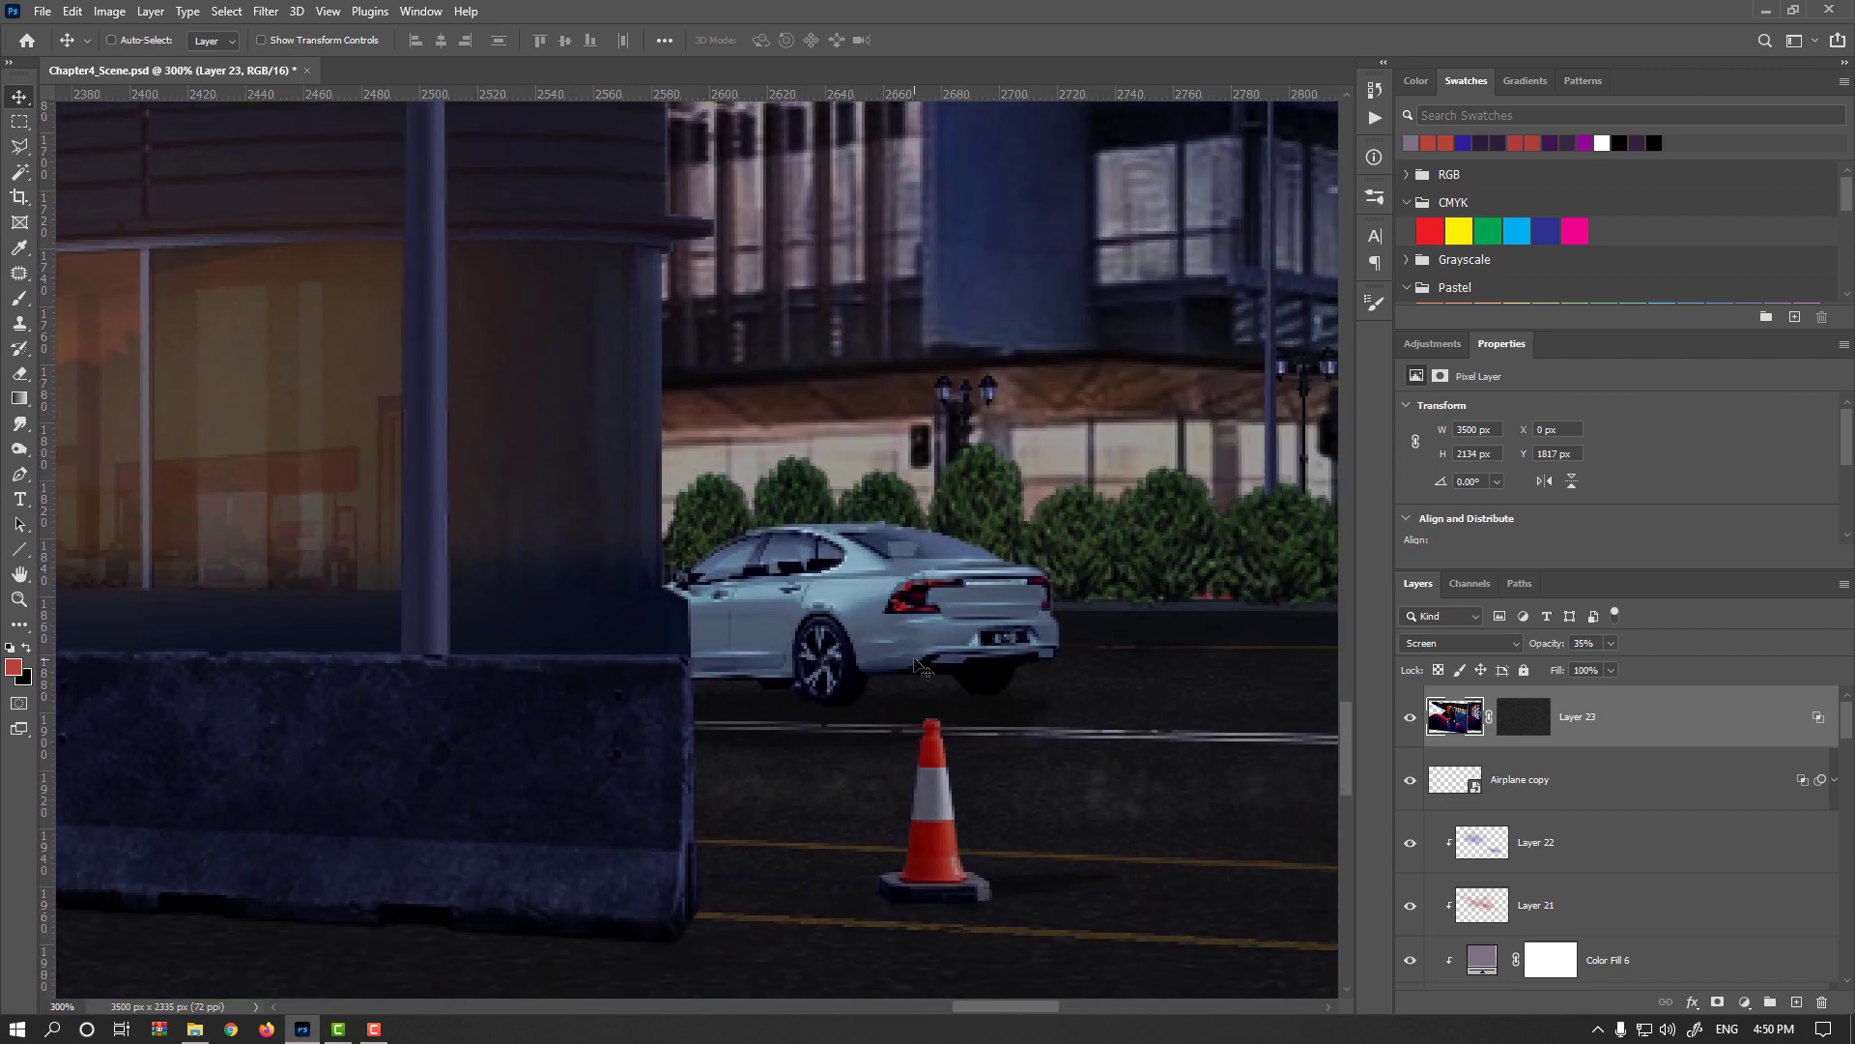
pyautogui.keyDown('ctrl'); pyautogui.click(897, 624); pyautogui.keyUp('ctrl')
pyautogui.rightClick(894, 587)
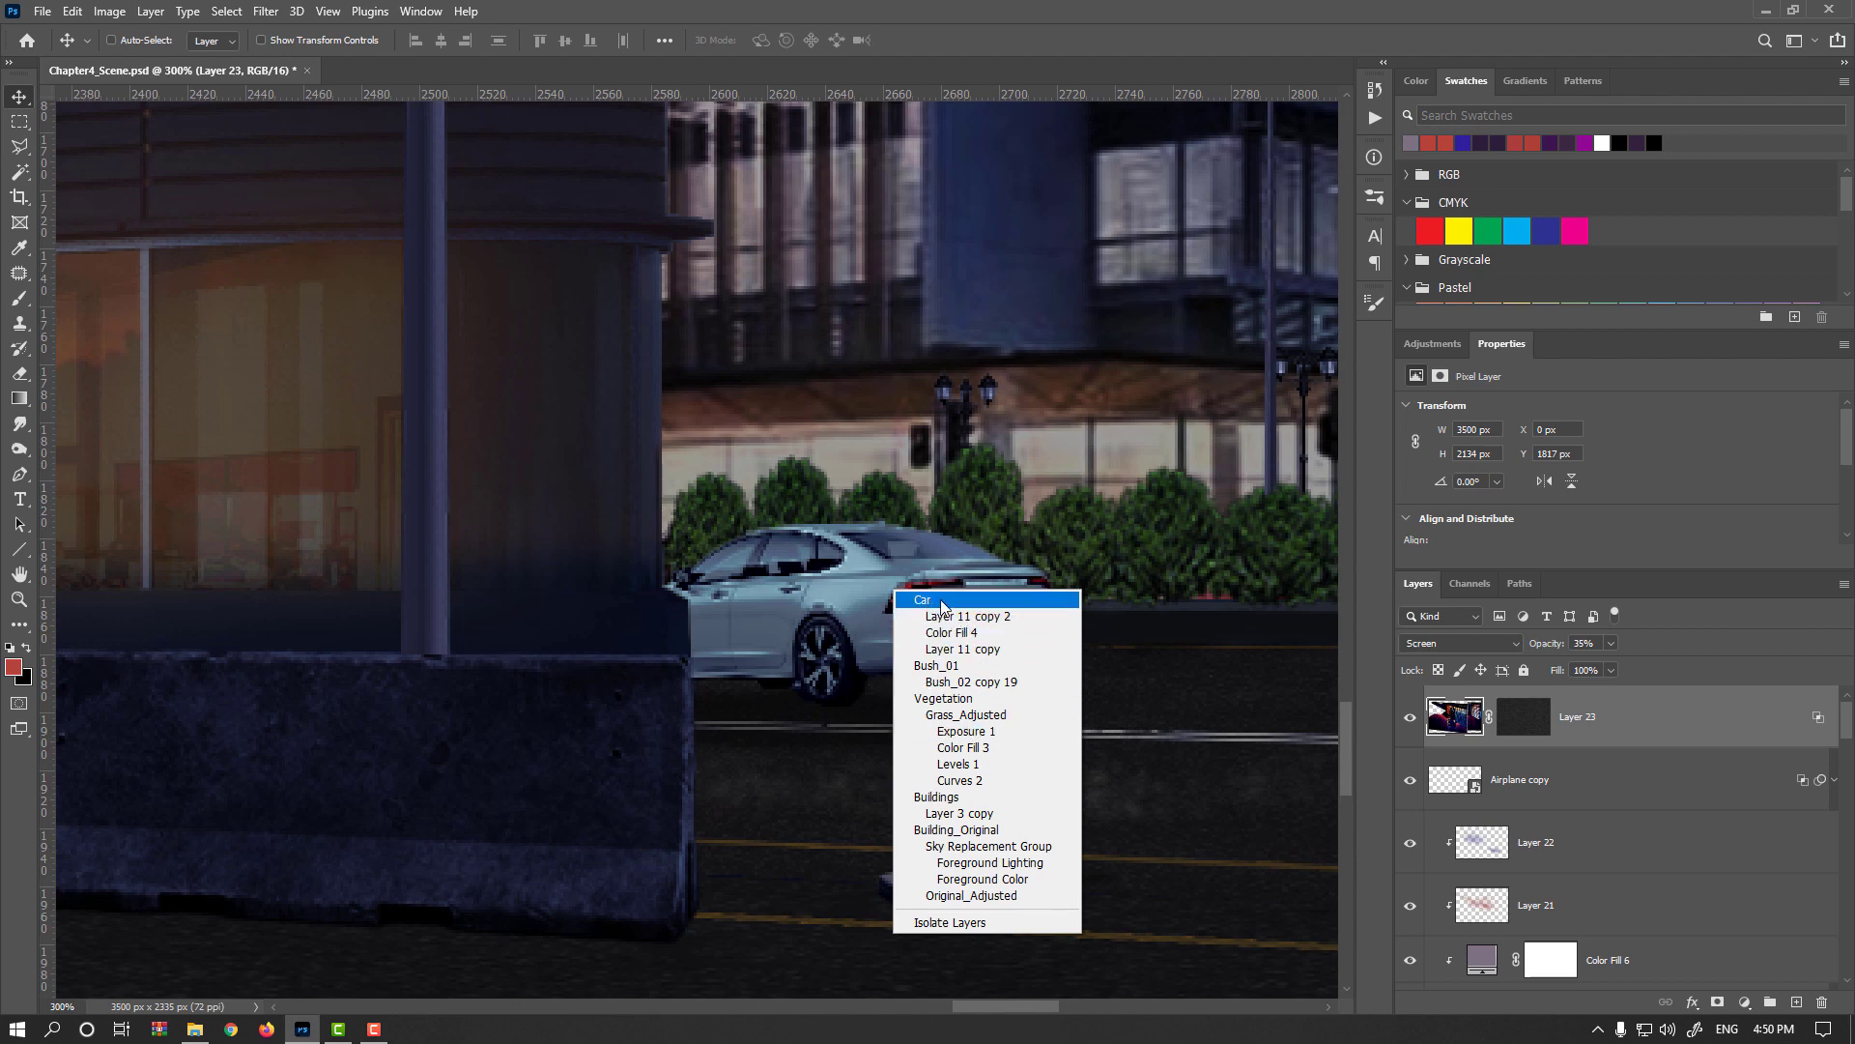
pyautogui.click(987, 618)
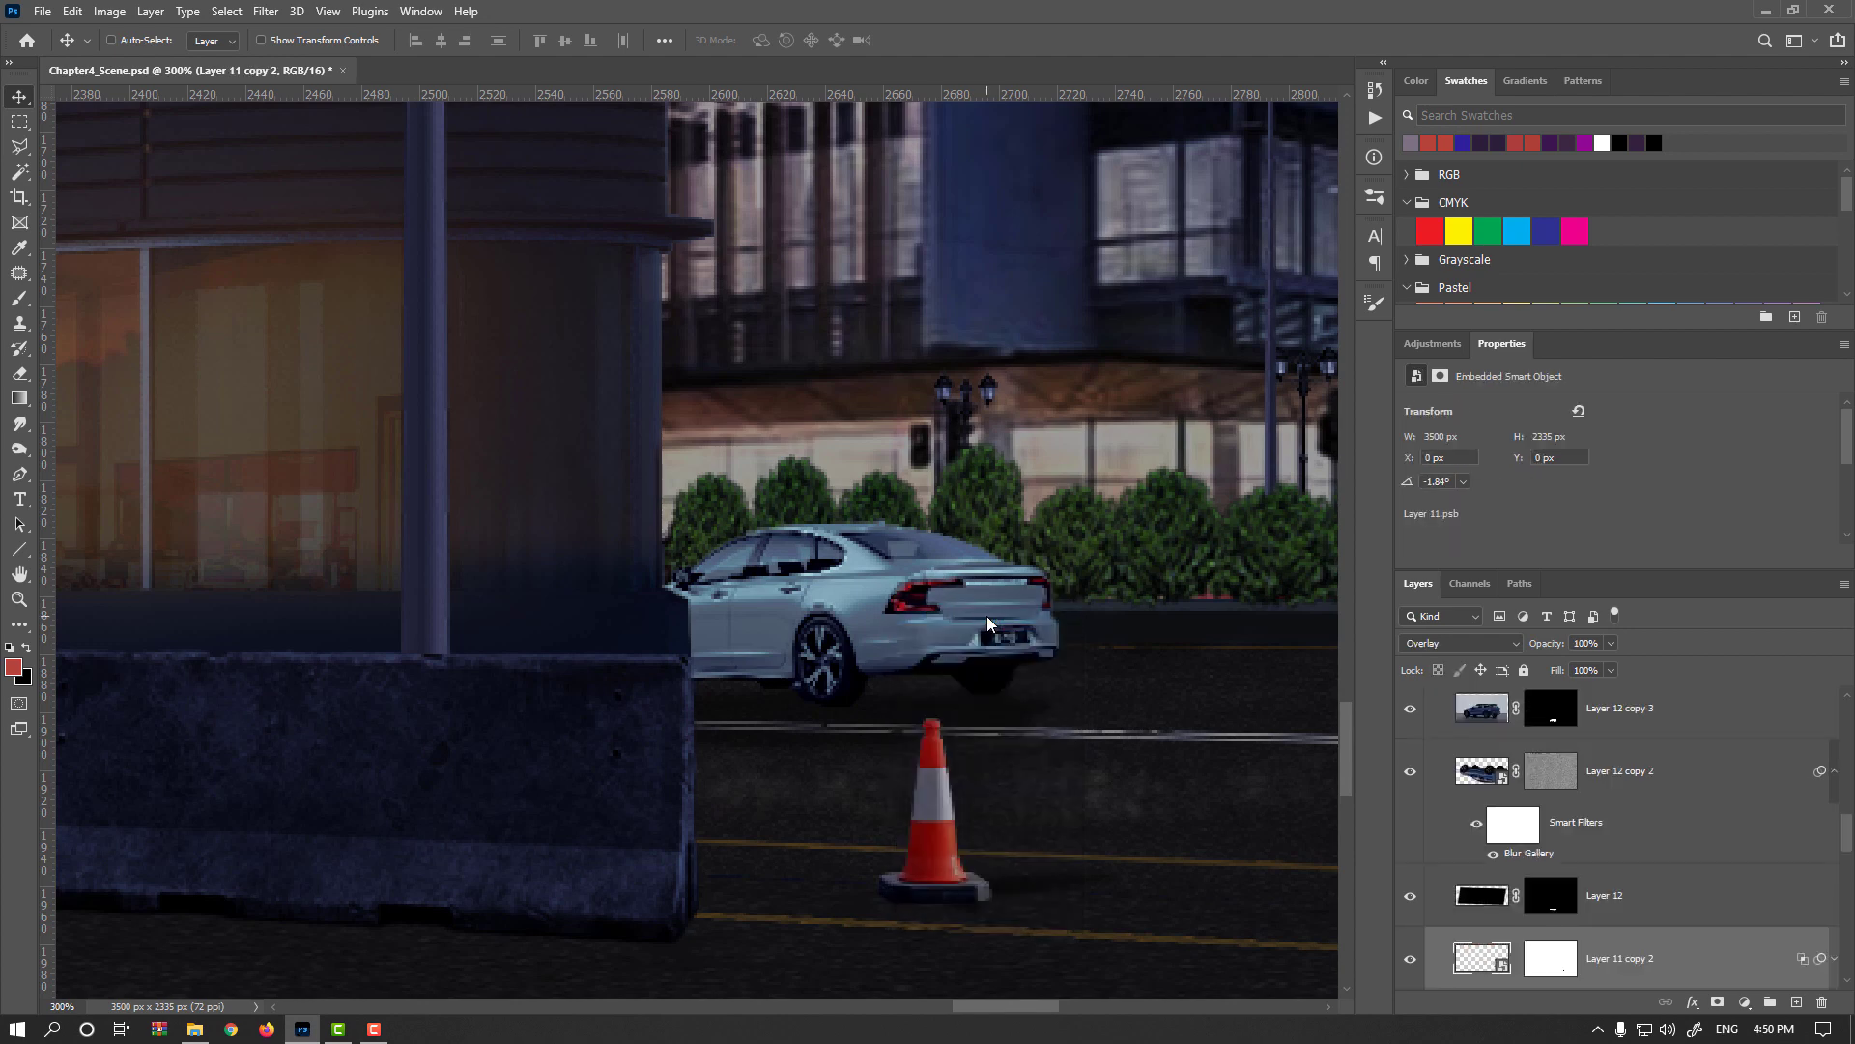
pyautogui.click(1410, 898)
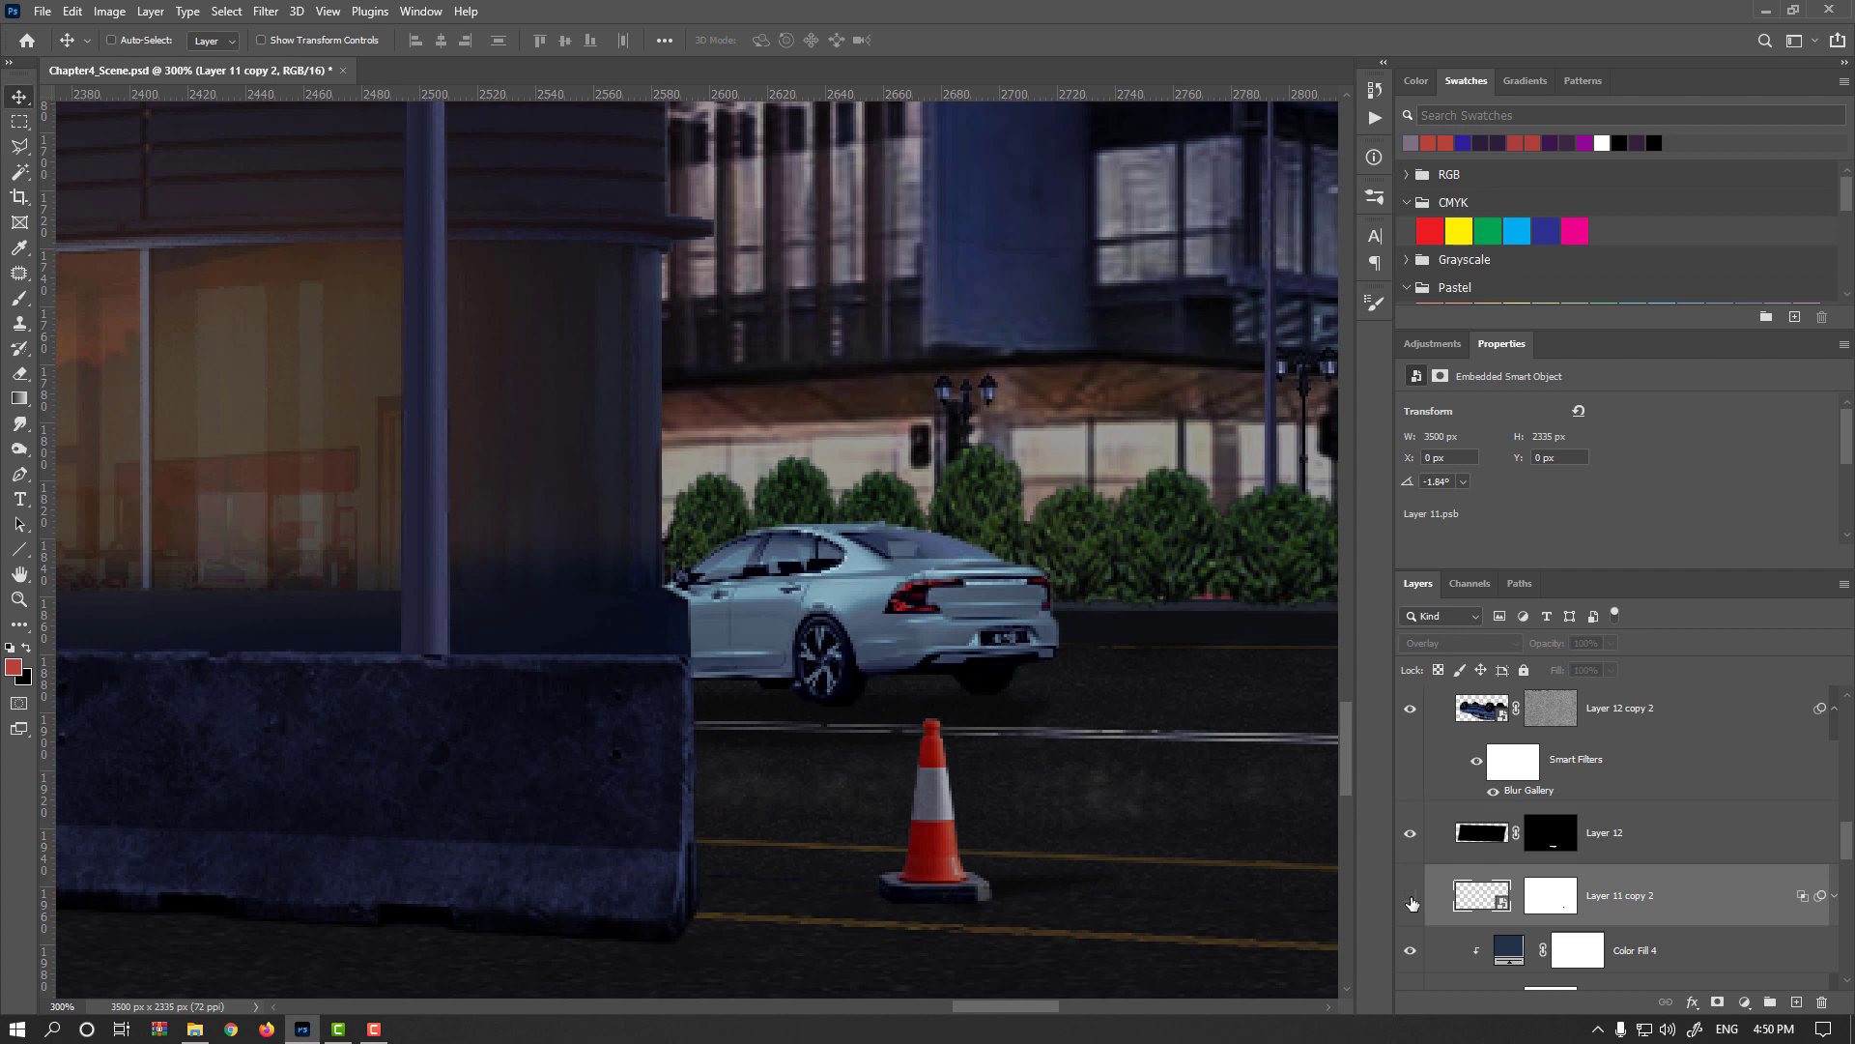
pyautogui.click(1410, 898)
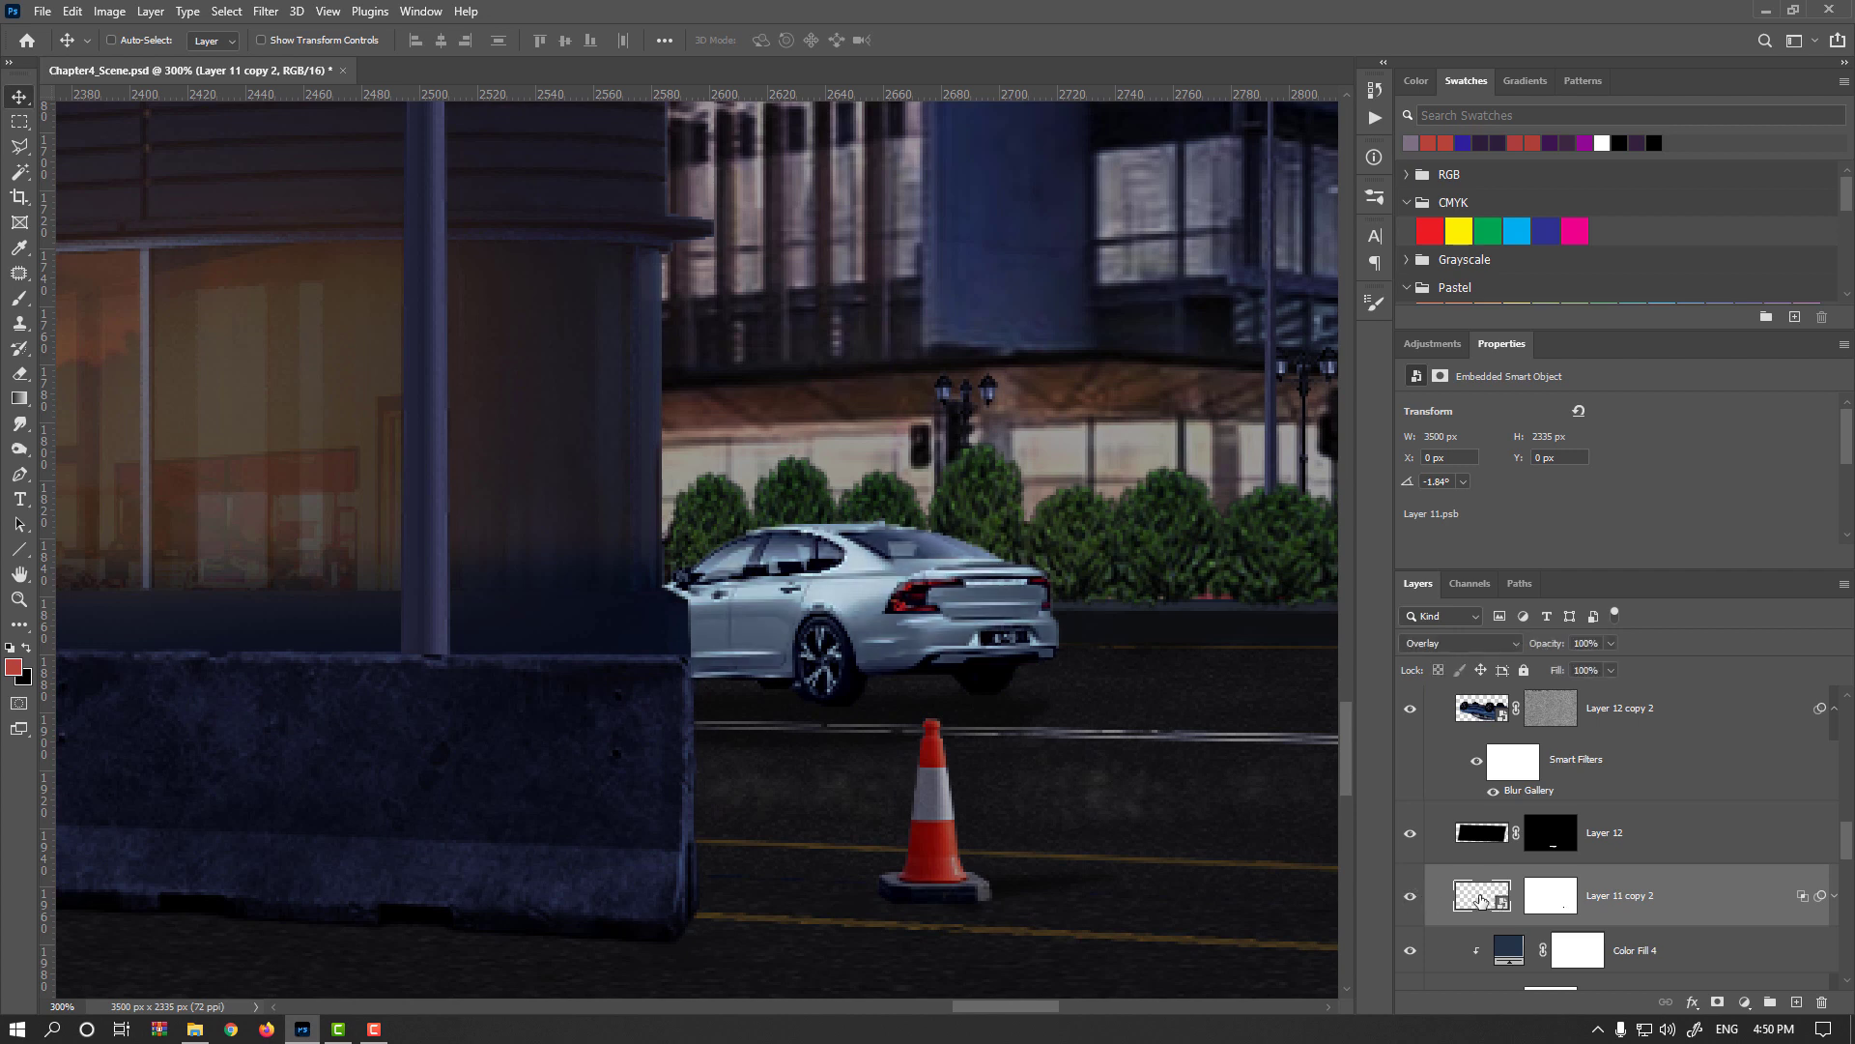
# Duplicate the silver car's base layer, Layer 11 copy
pyautogui.scroll(-3, 1479, 898)
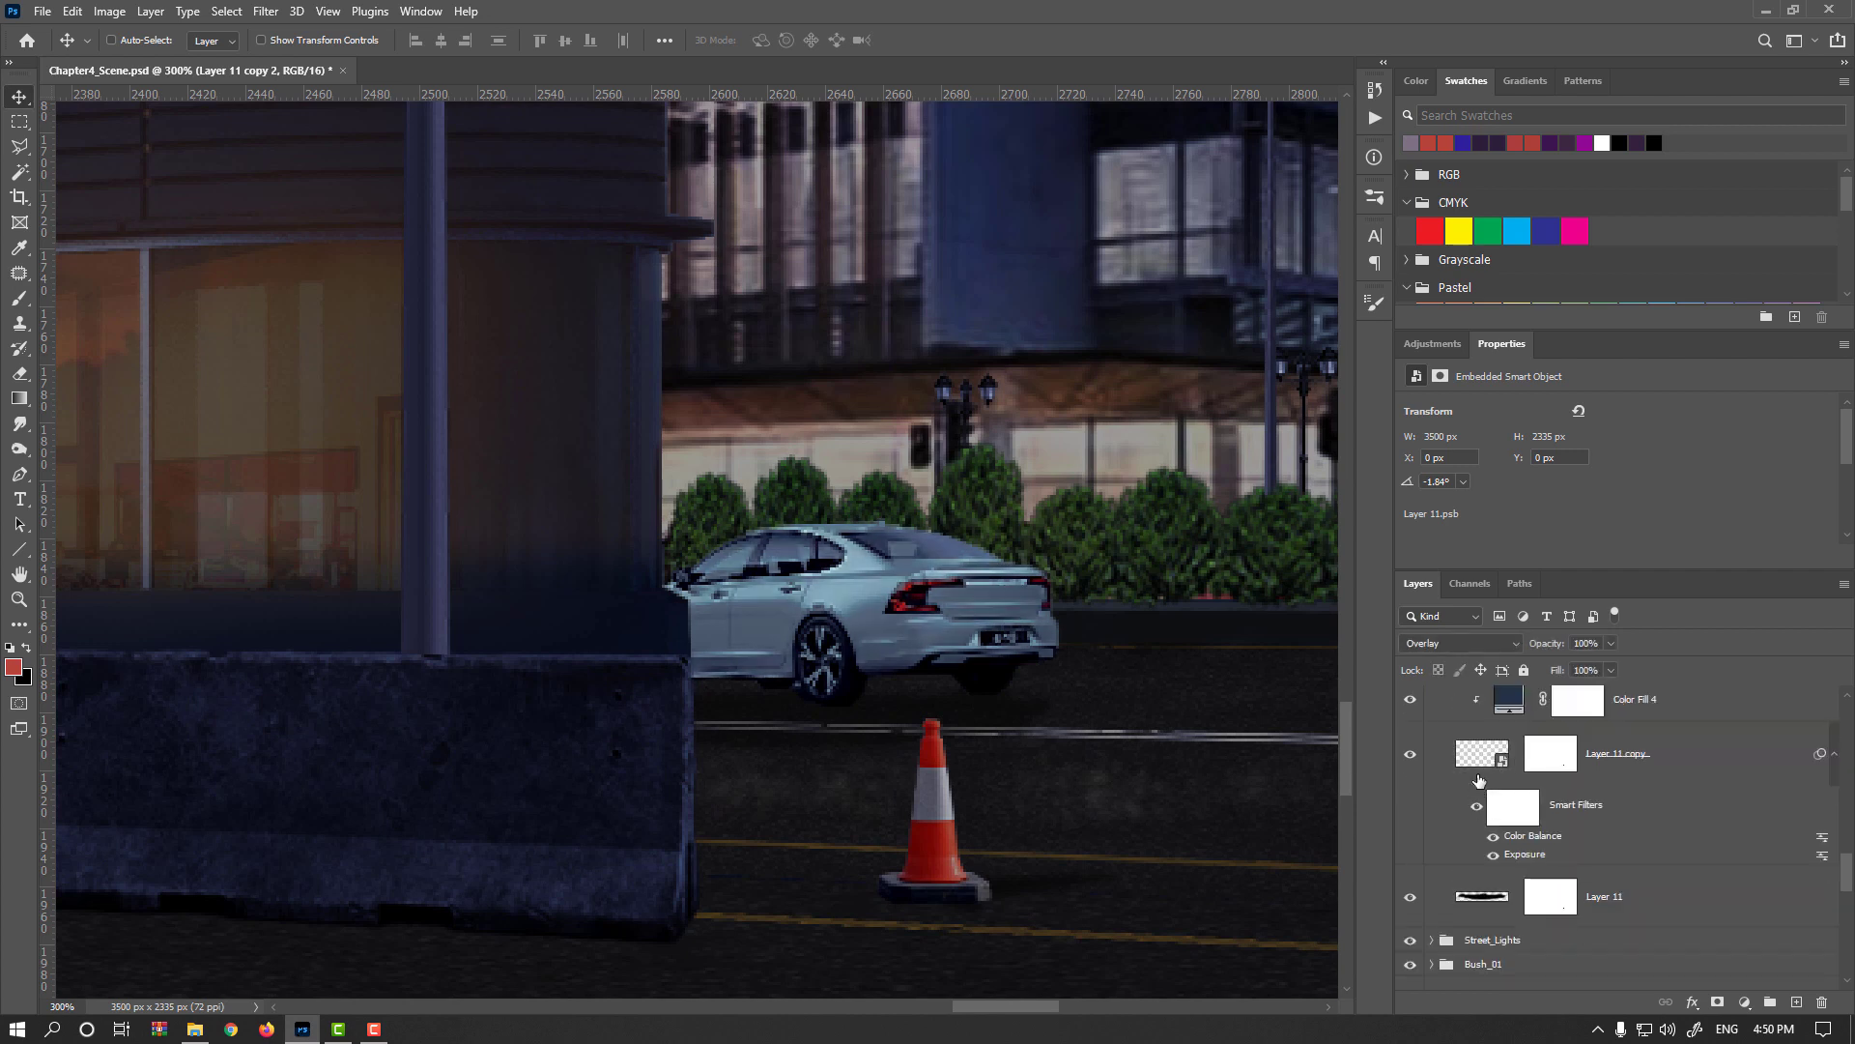
pyautogui.click(1481, 778)
pyautogui.click(1411, 755)
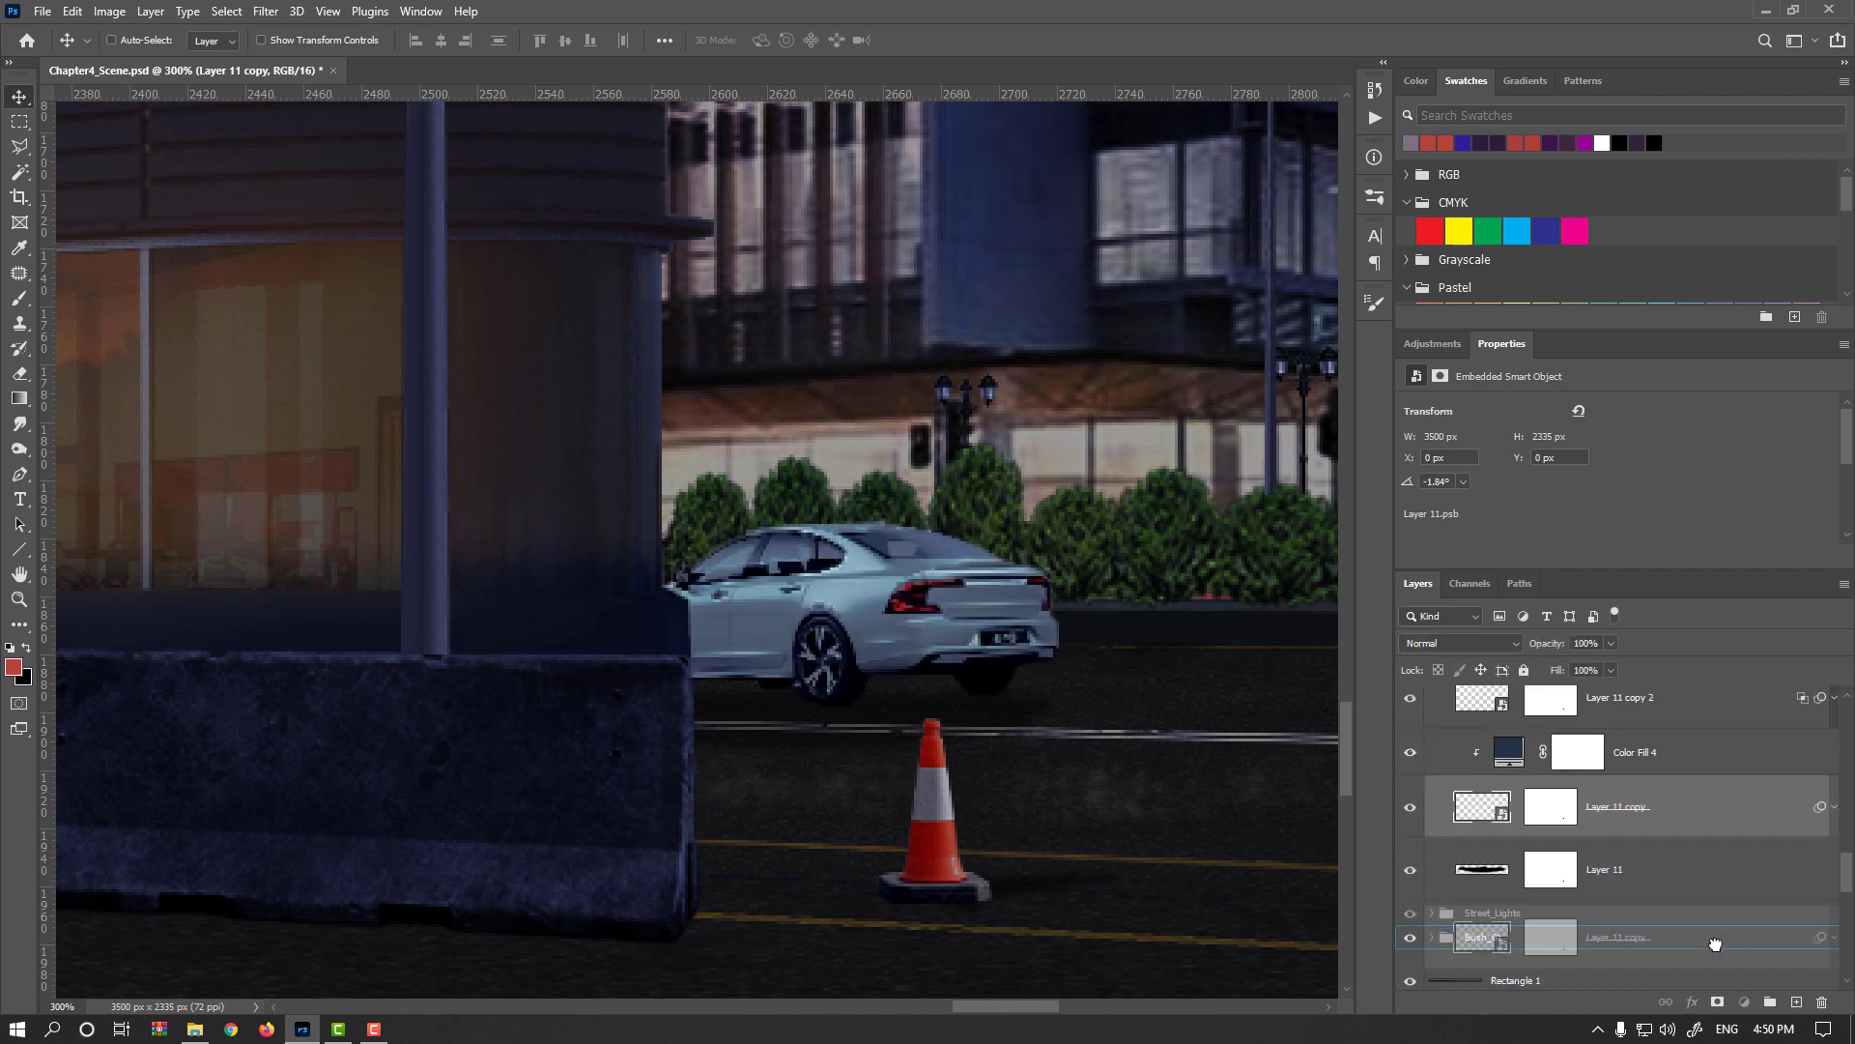
pyautogui.moveTo(1715, 945); pyautogui.dragTo(1796, 1002)
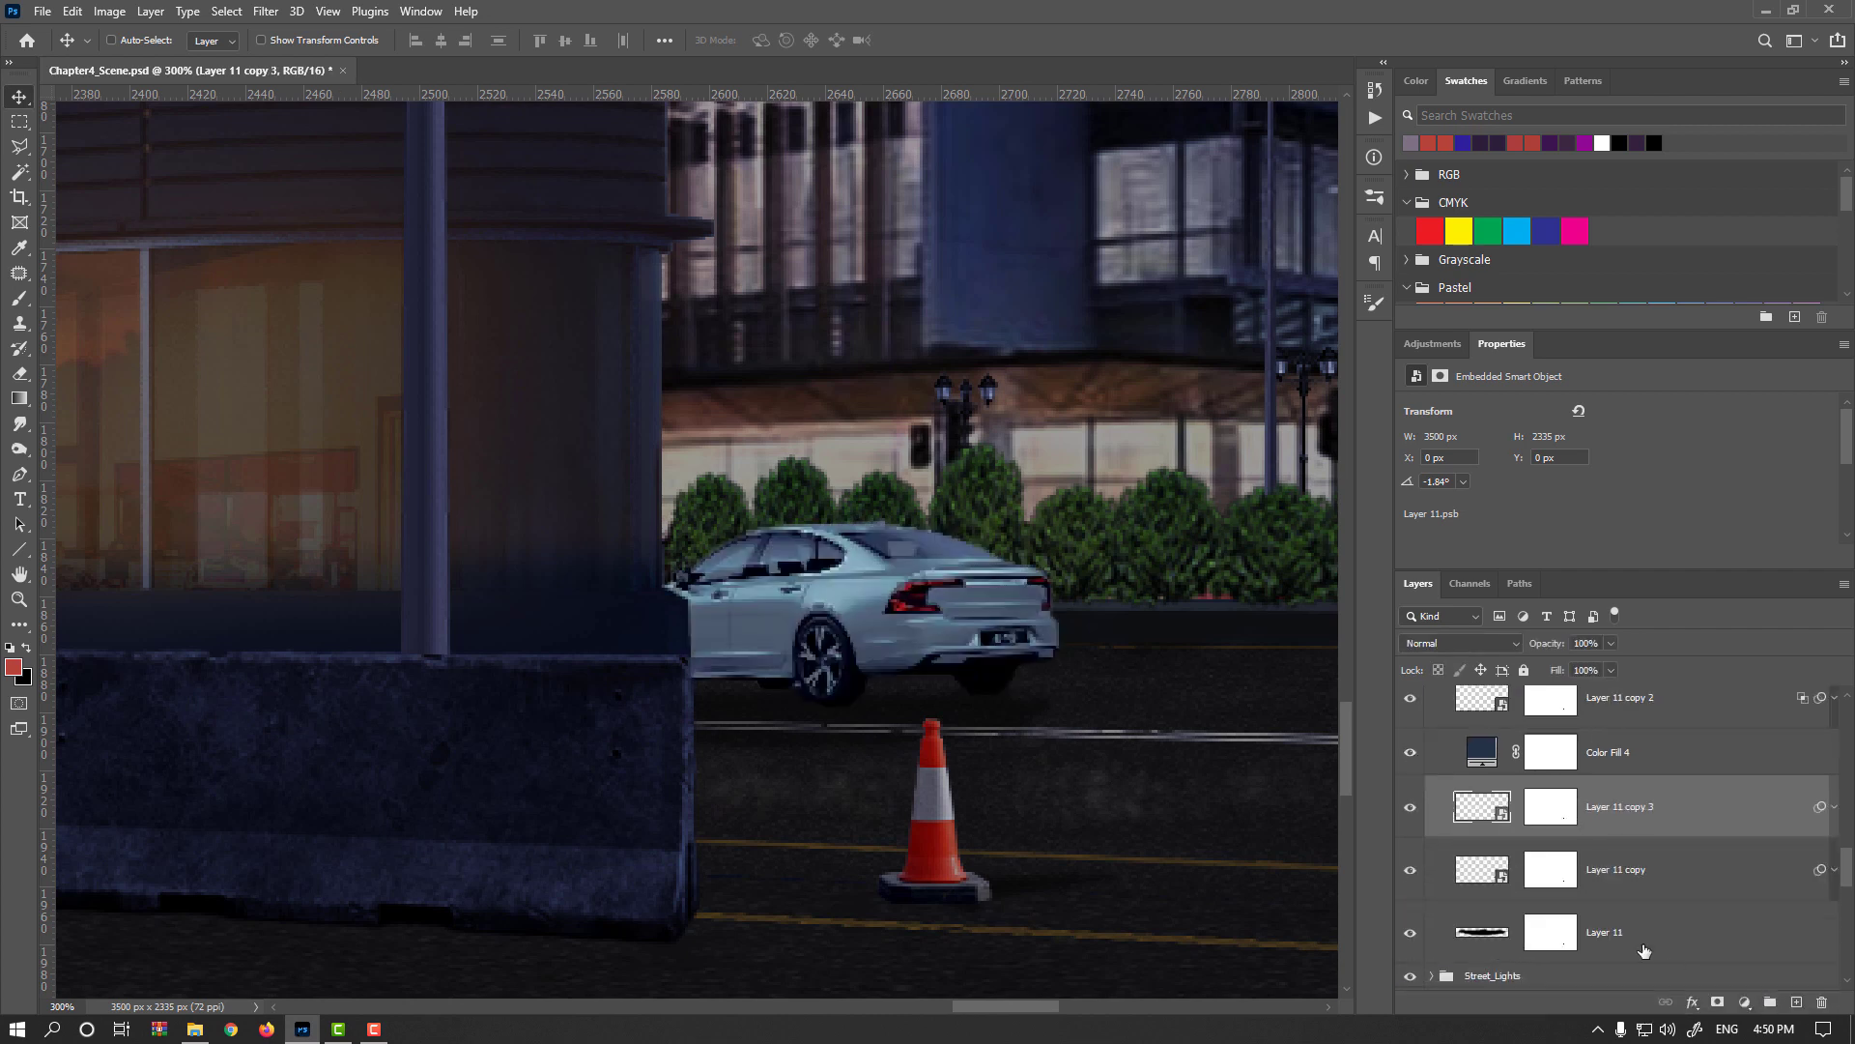
# Free-transform the lower silver car copy, Layer 11 copy, and flip it vertically
pyautogui.click(1489, 883)
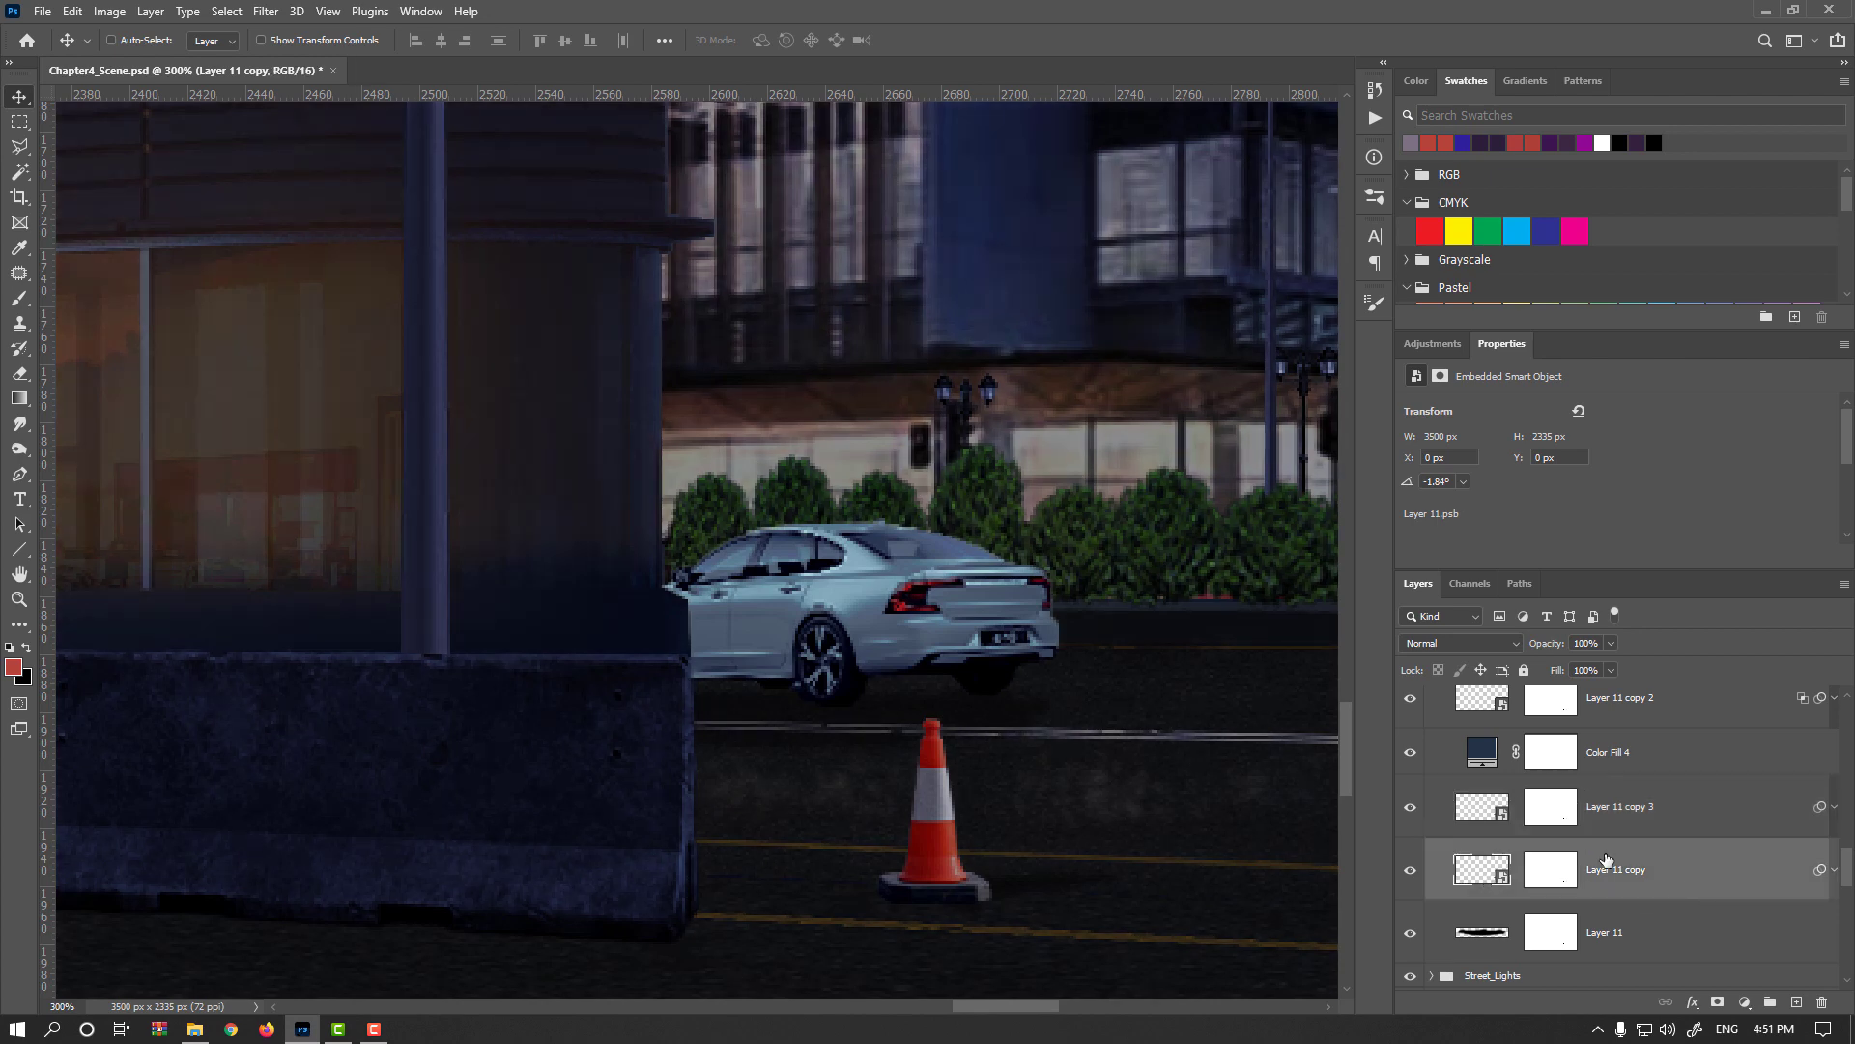
pyautogui.hotkey('ctrl', 't')
pyautogui.press('Return')
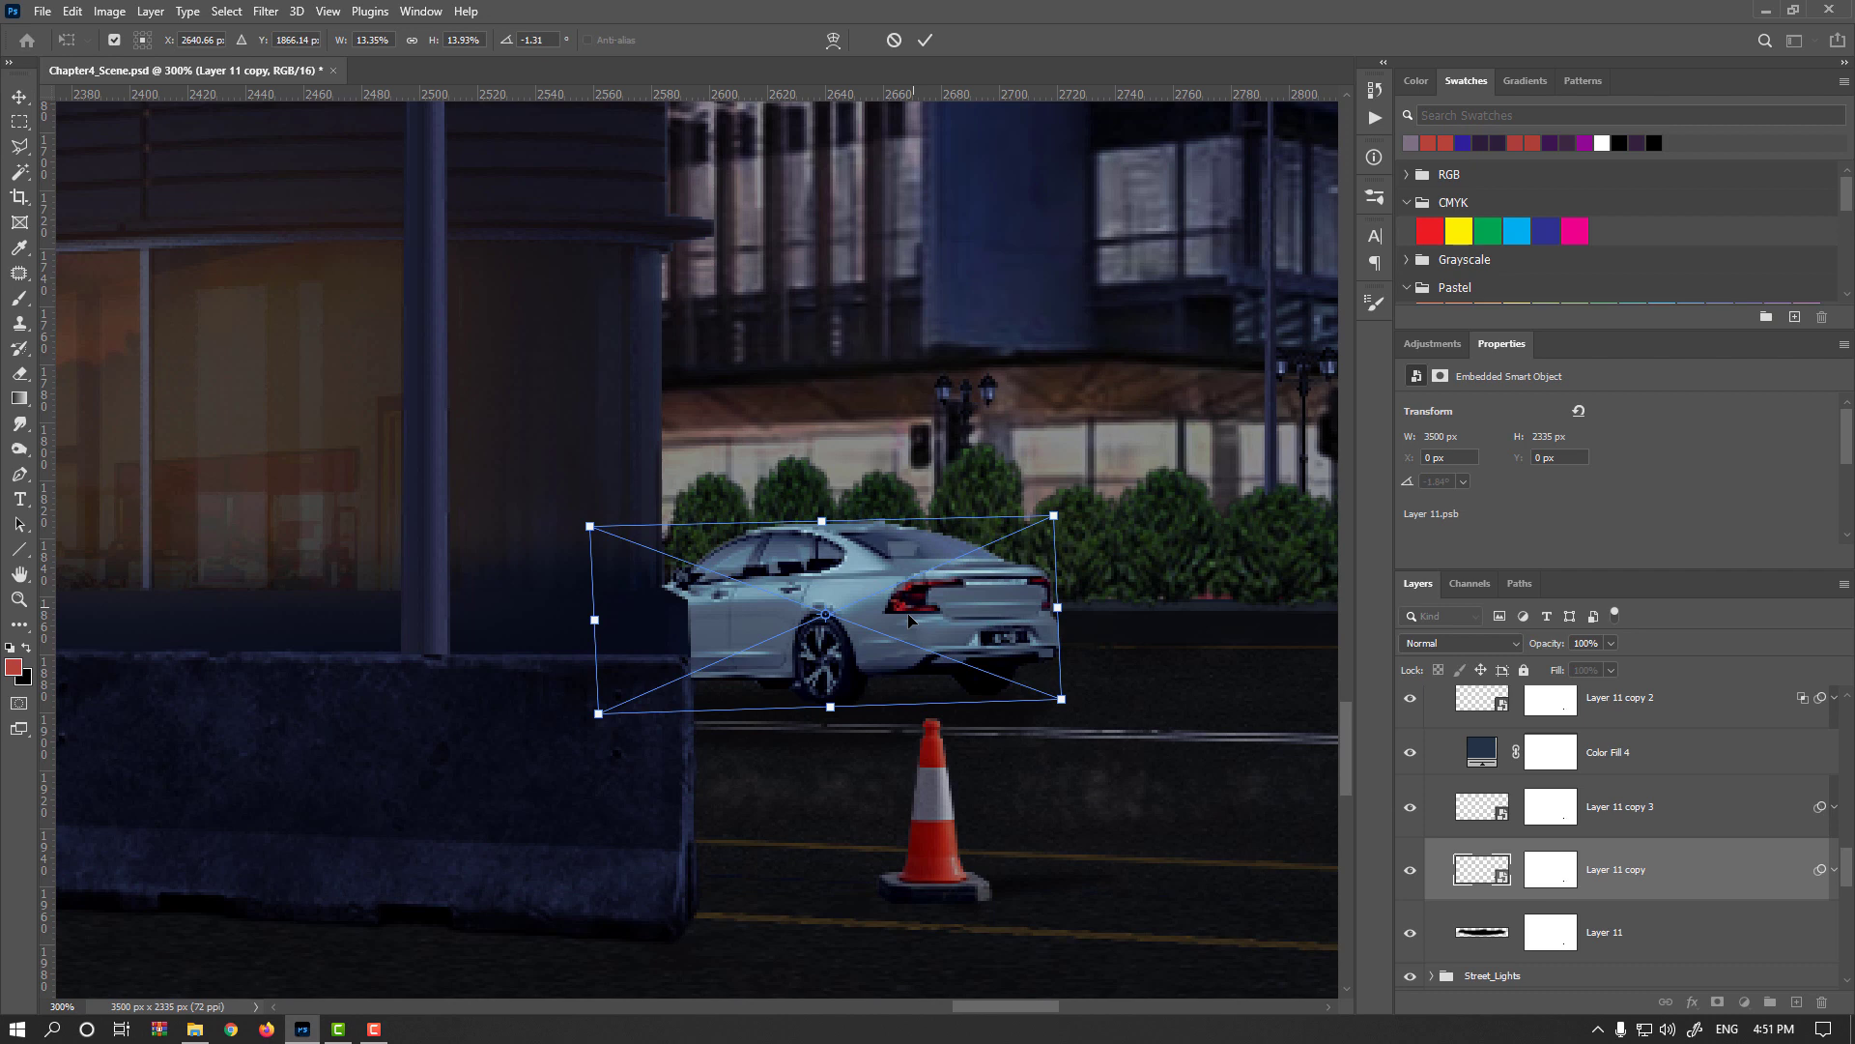
pyautogui.rightClick(908, 619)
pyautogui.click(995, 934)
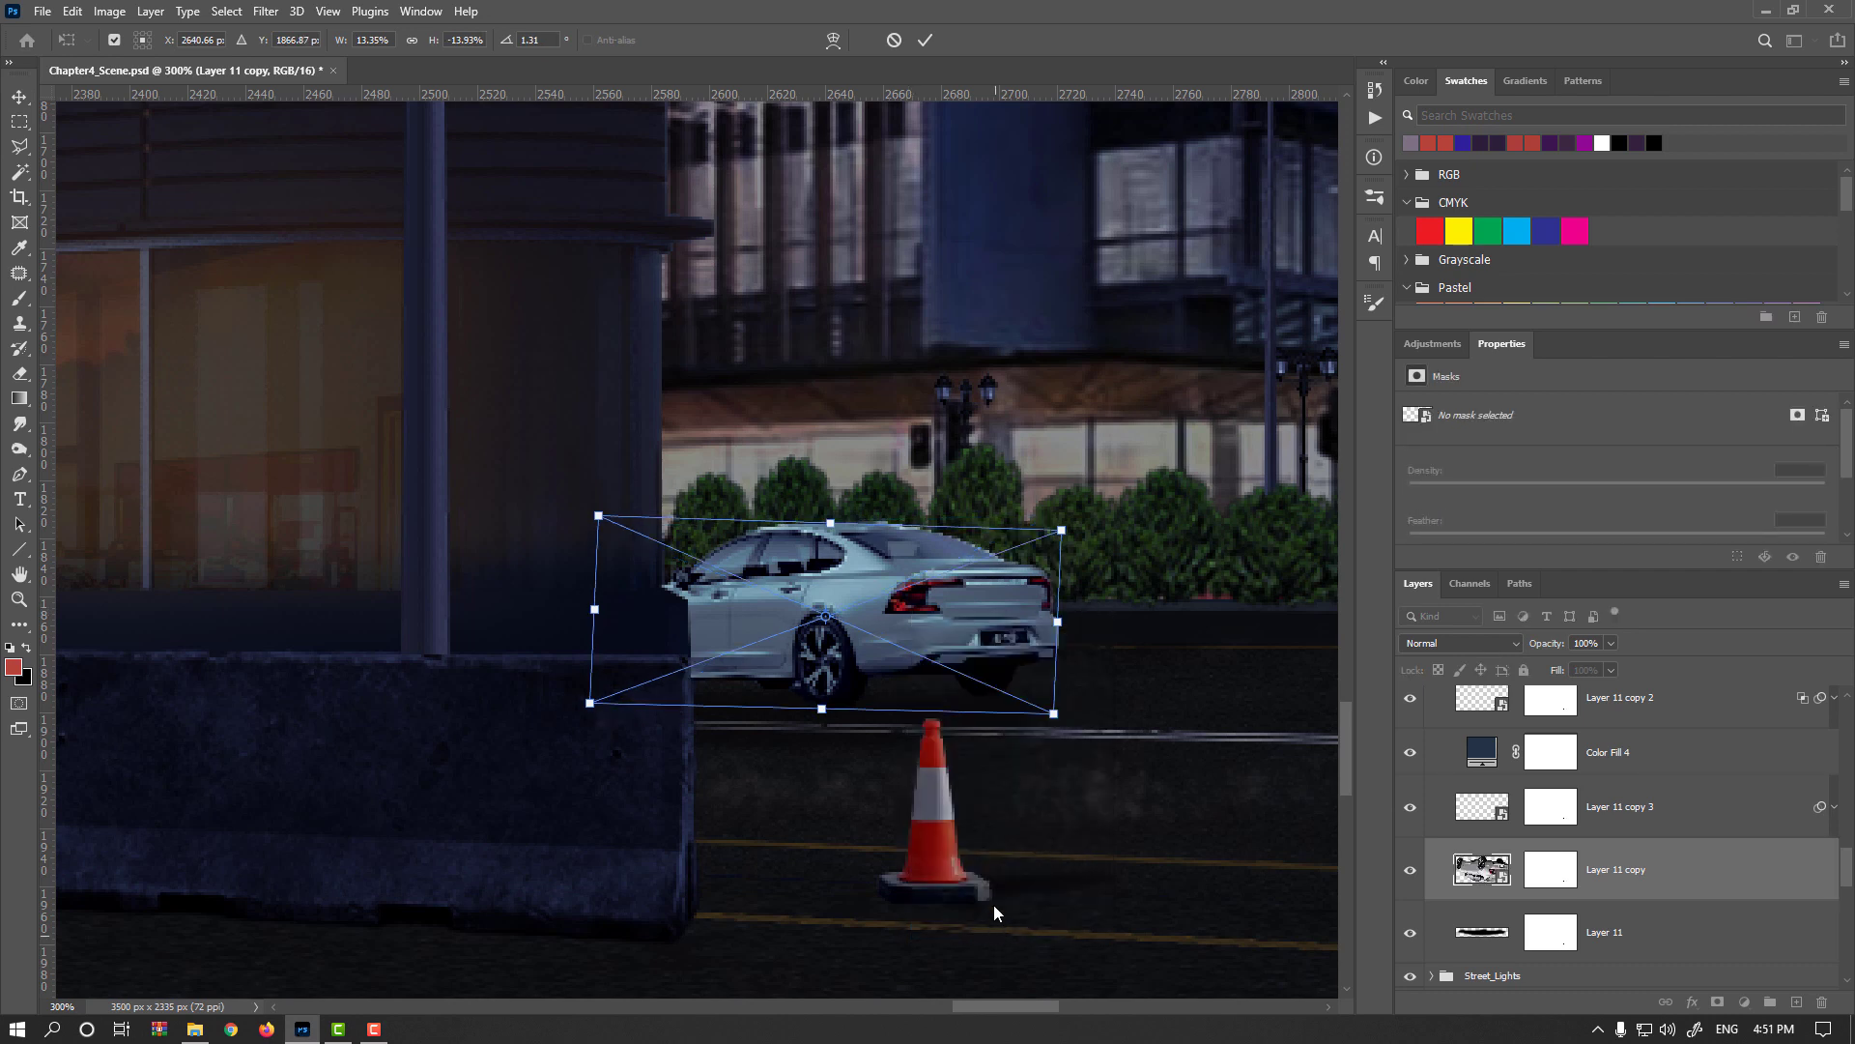
# Move the flipped silver car directly beneath the original and warp it so its wheels meet the real ones
pyautogui.moveTo(889, 609); pyautogui.dragTo(1063, 770)
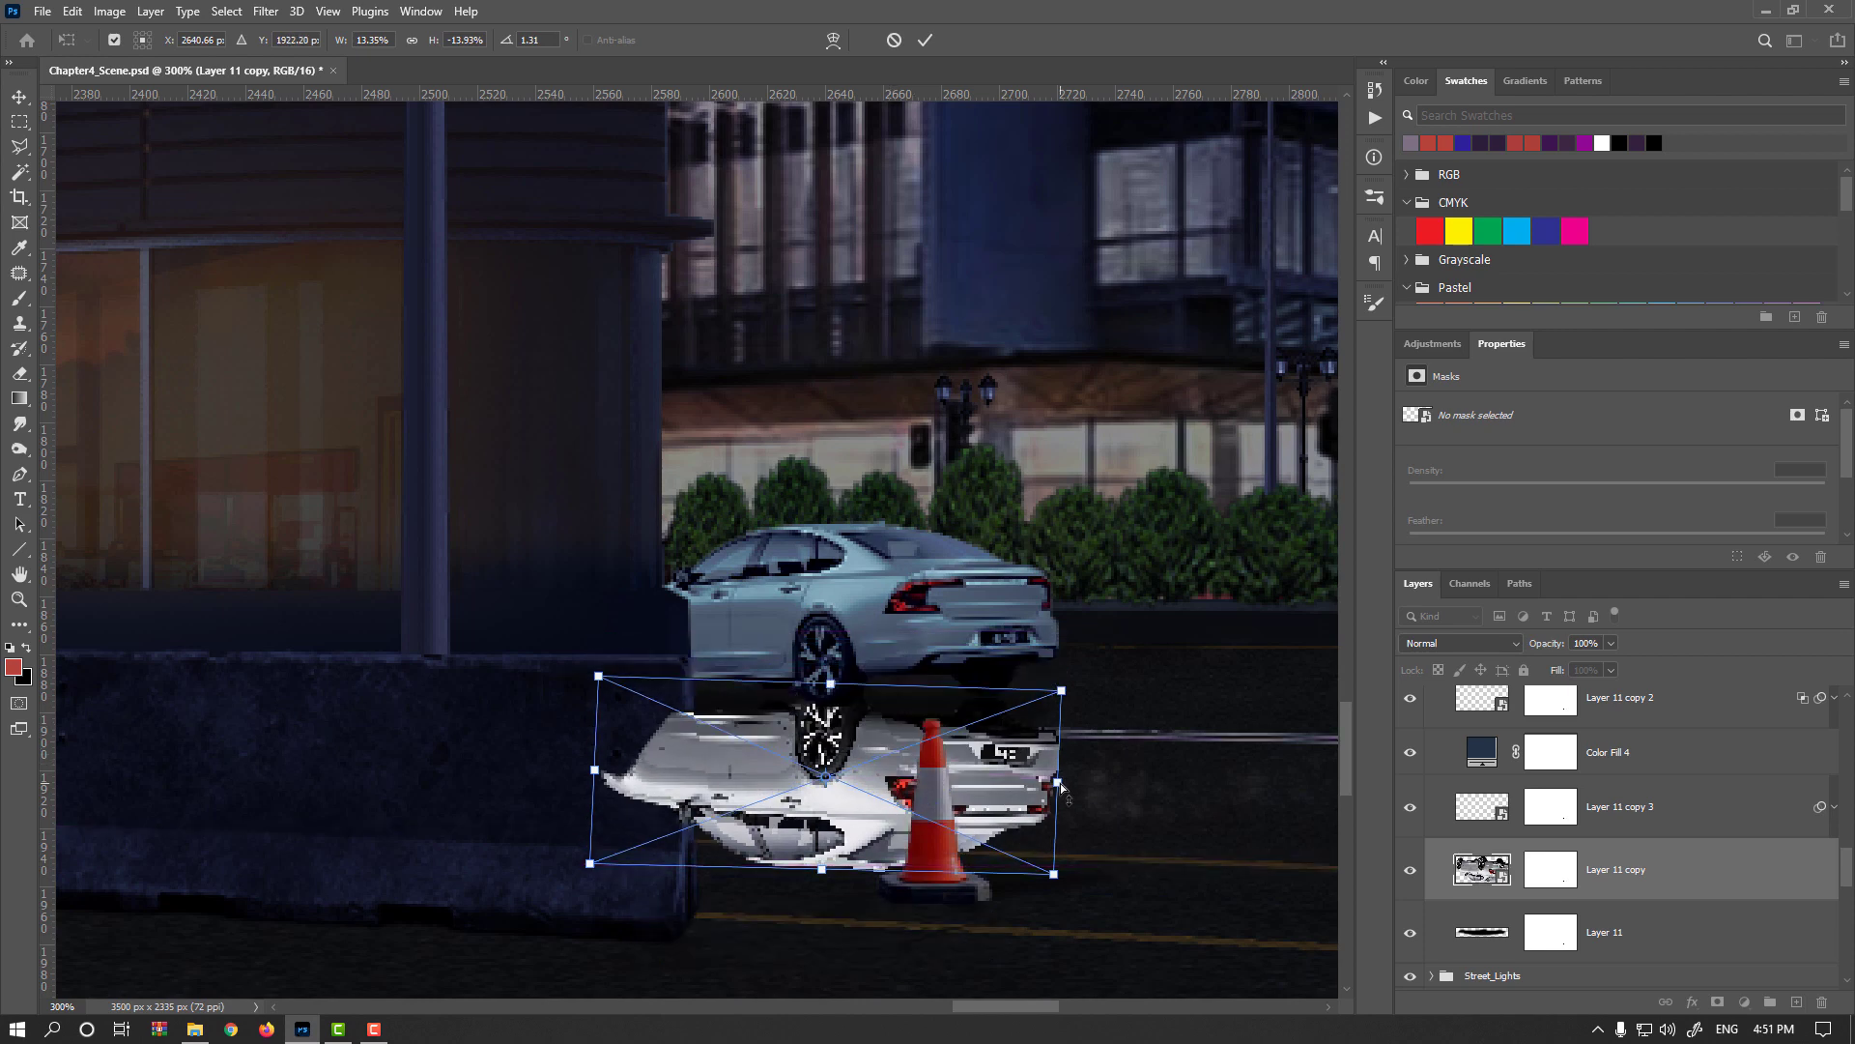
pyautogui.click(833, 41)
pyautogui.moveTo(1031, 749); pyautogui.dragTo(1033, 741)
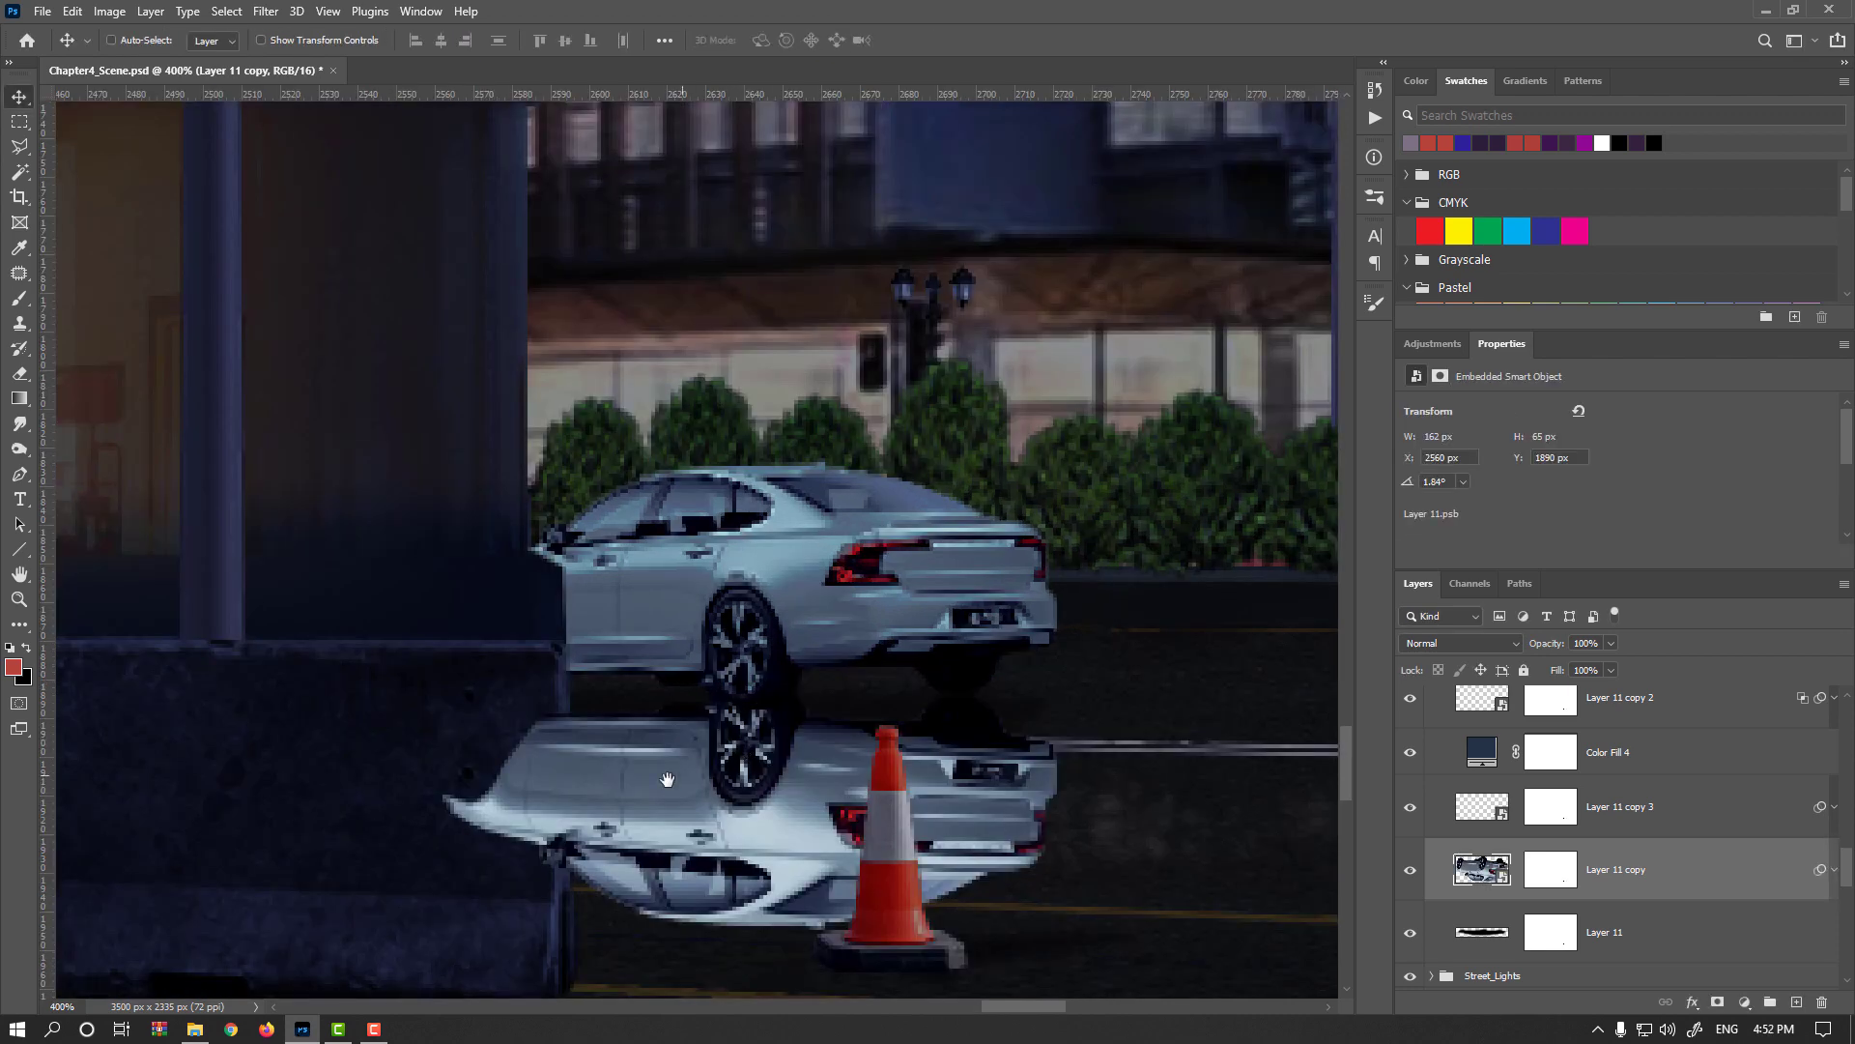
# Mask out the part of the silver car's reflection overlapping the concrete barrier with a black-filled rectangular selection
pyautogui.moveTo(665, 775); pyautogui.dragTo(692, 670)
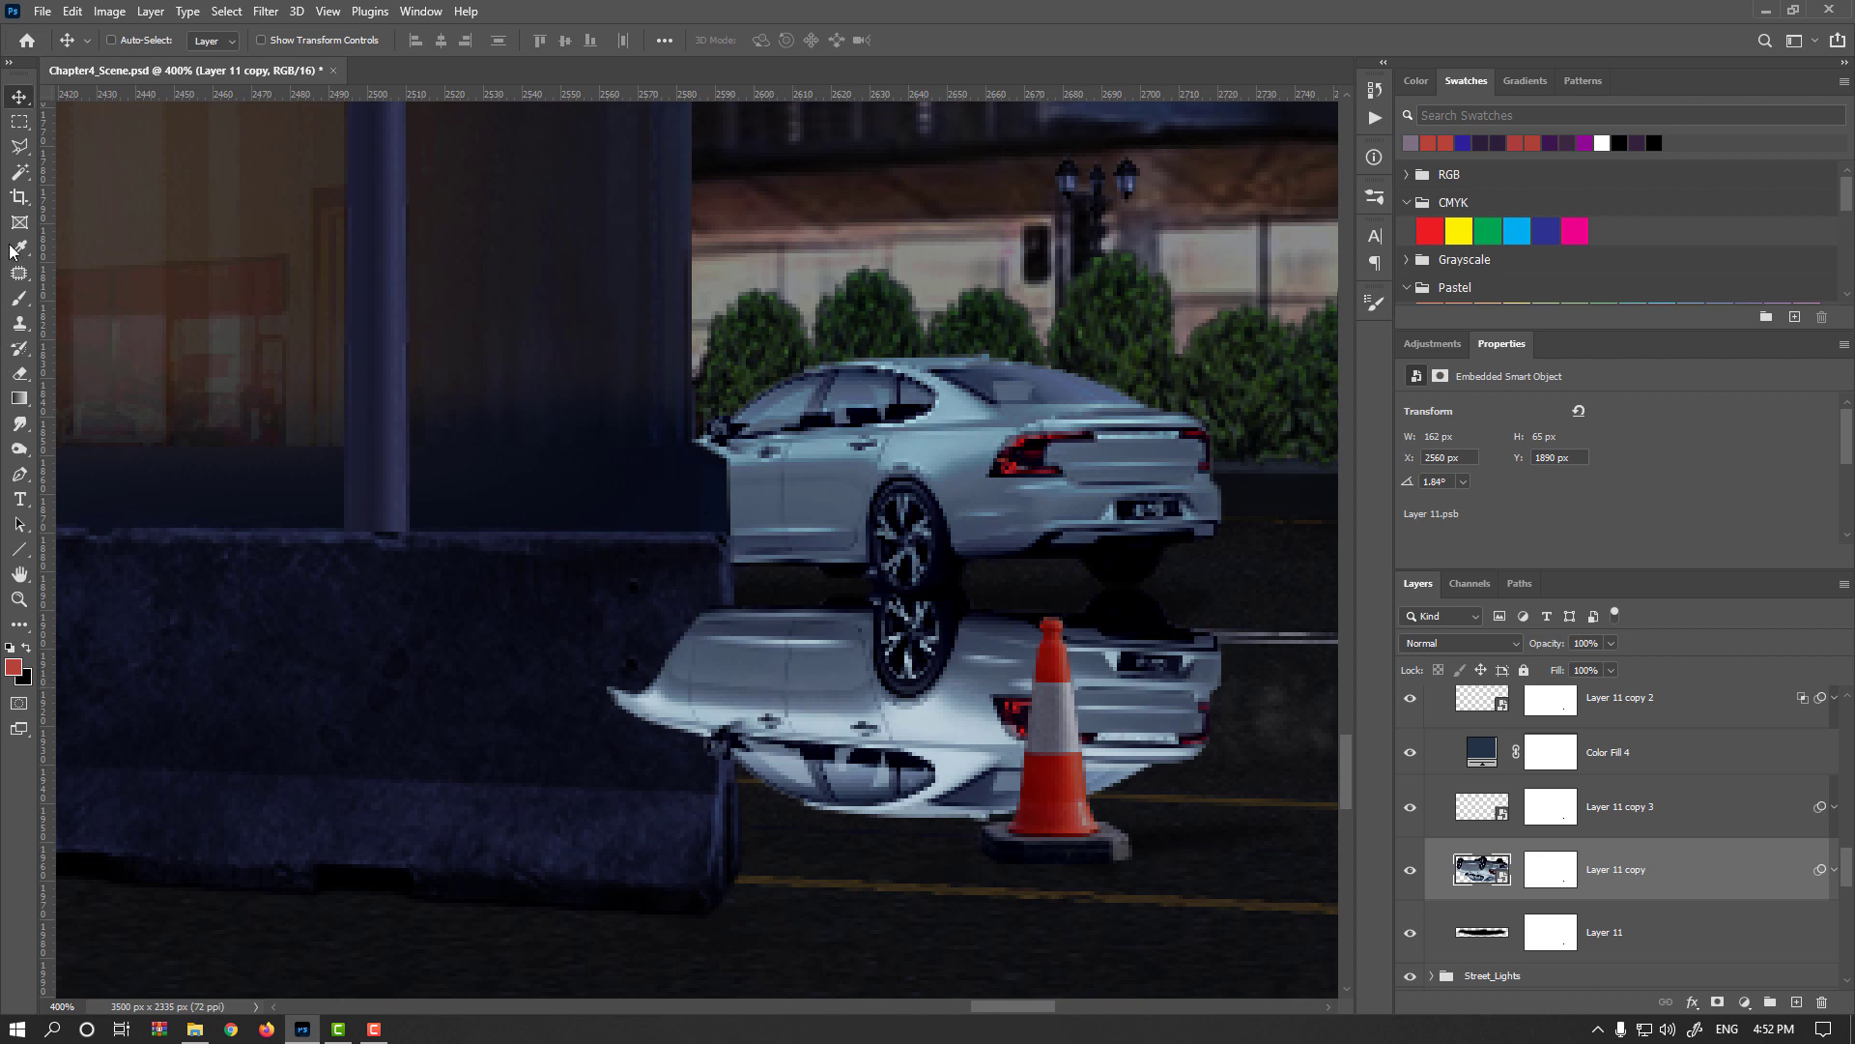
pyautogui.click(20, 121)
pyautogui.moveTo(589, 559); pyautogui.dragTo(735, 841)
pyautogui.click(1543, 884)
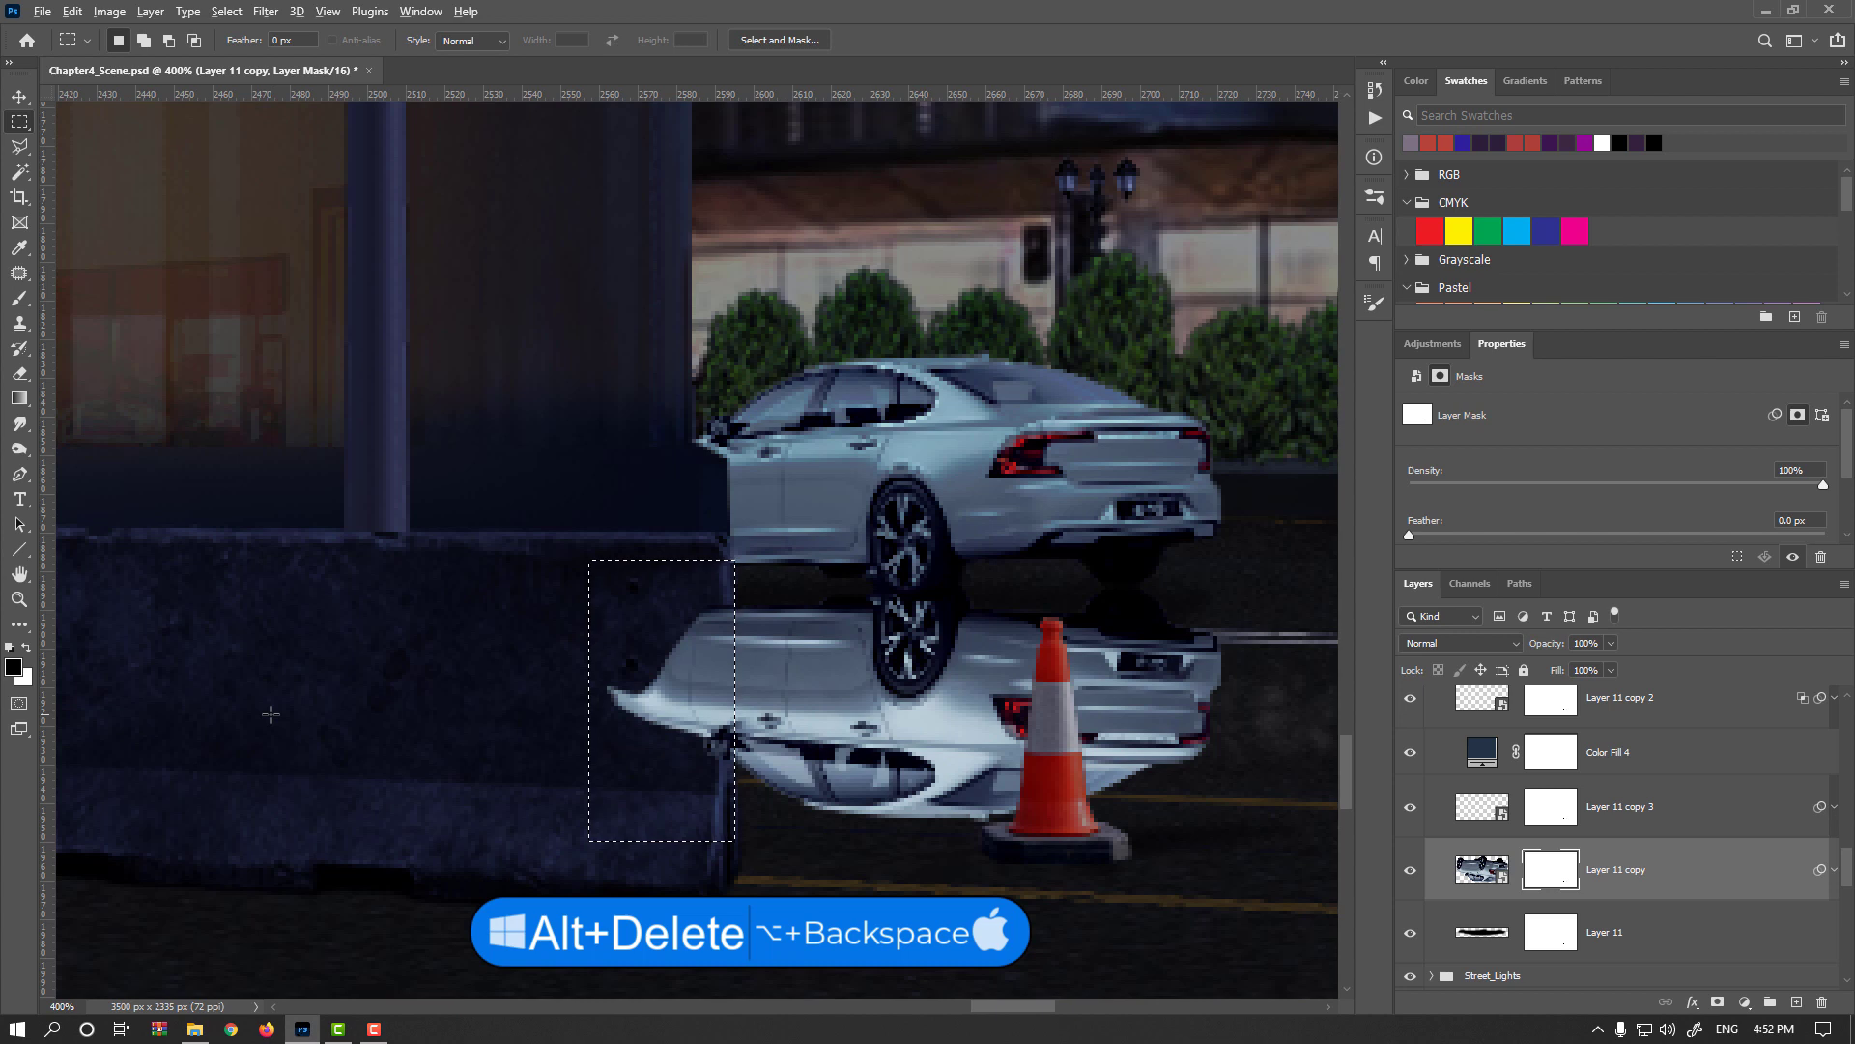
pyautogui.hotkey('alt', 'Delete')
pyautogui.hotkey('ctrl', 'd')
# Apply a 19 px Tilt-Shift blur to the silver car's reflection, centred near its rear wheel
pyautogui.click(1482, 868)
pyautogui.click(265, 12)
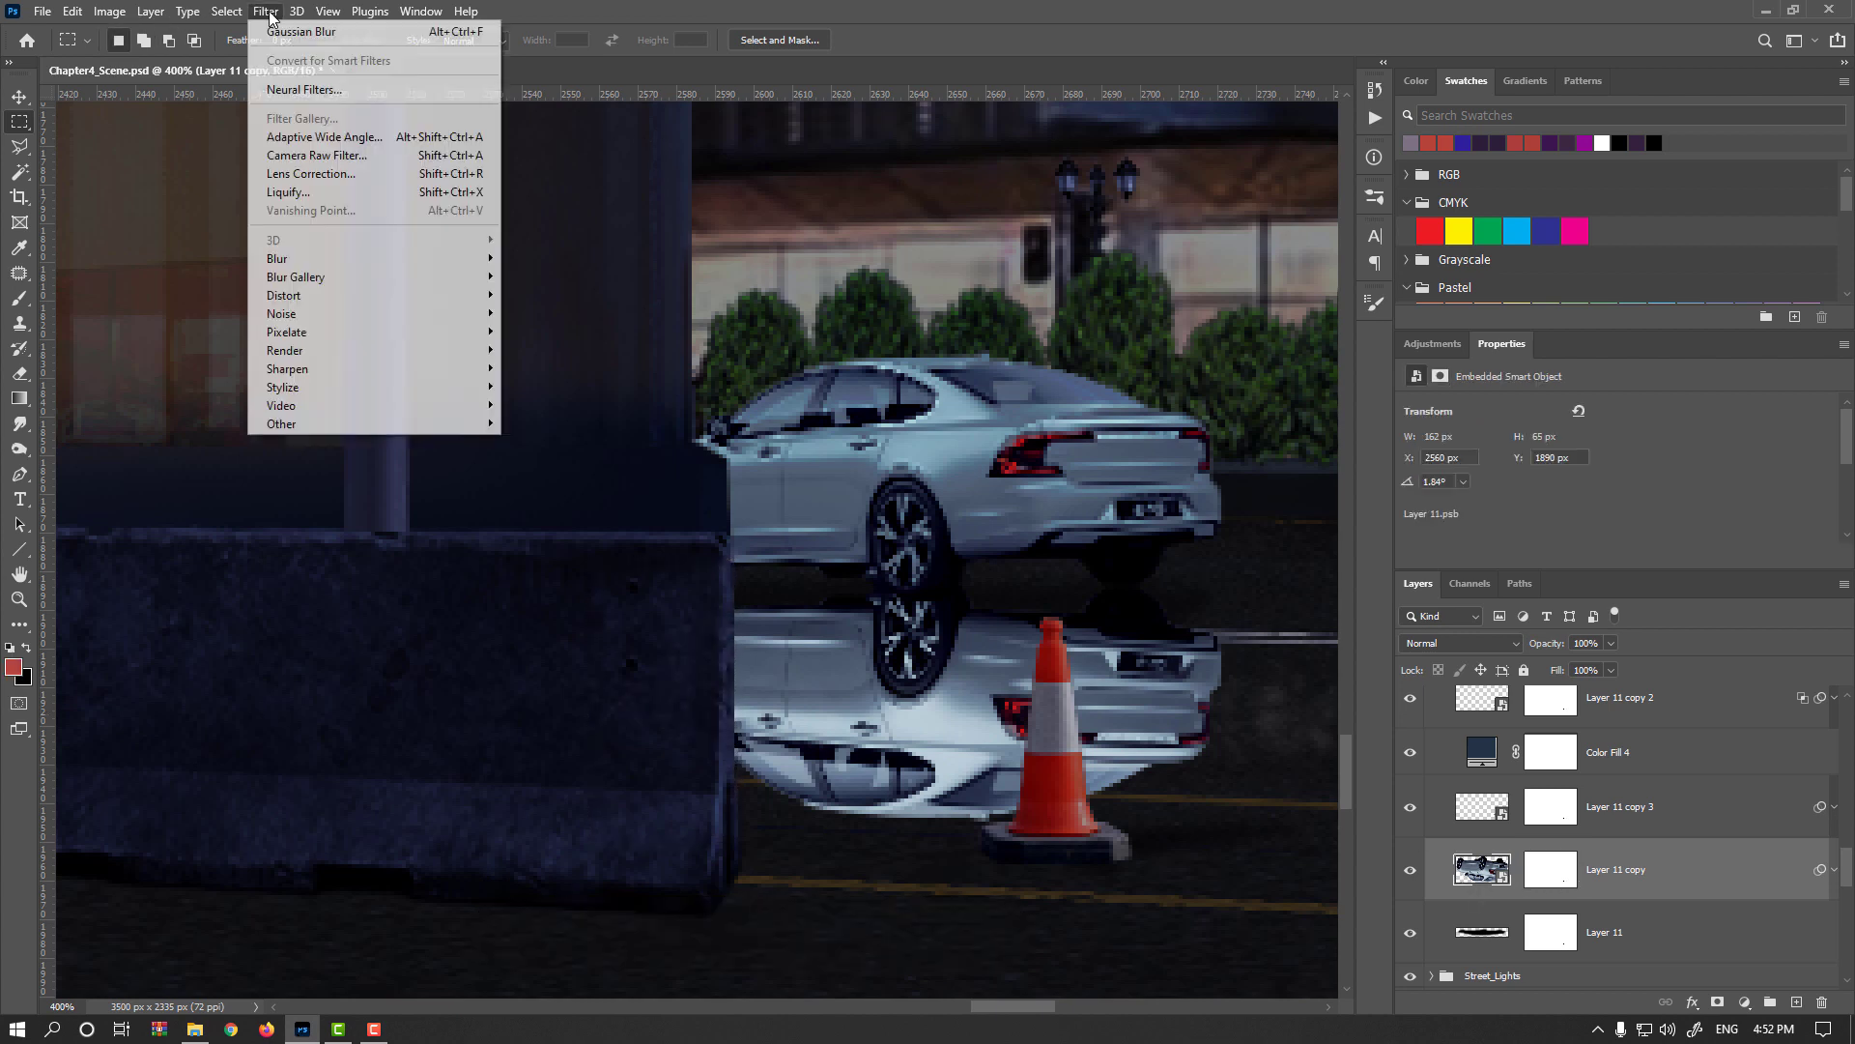
pyautogui.moveTo(386, 282)
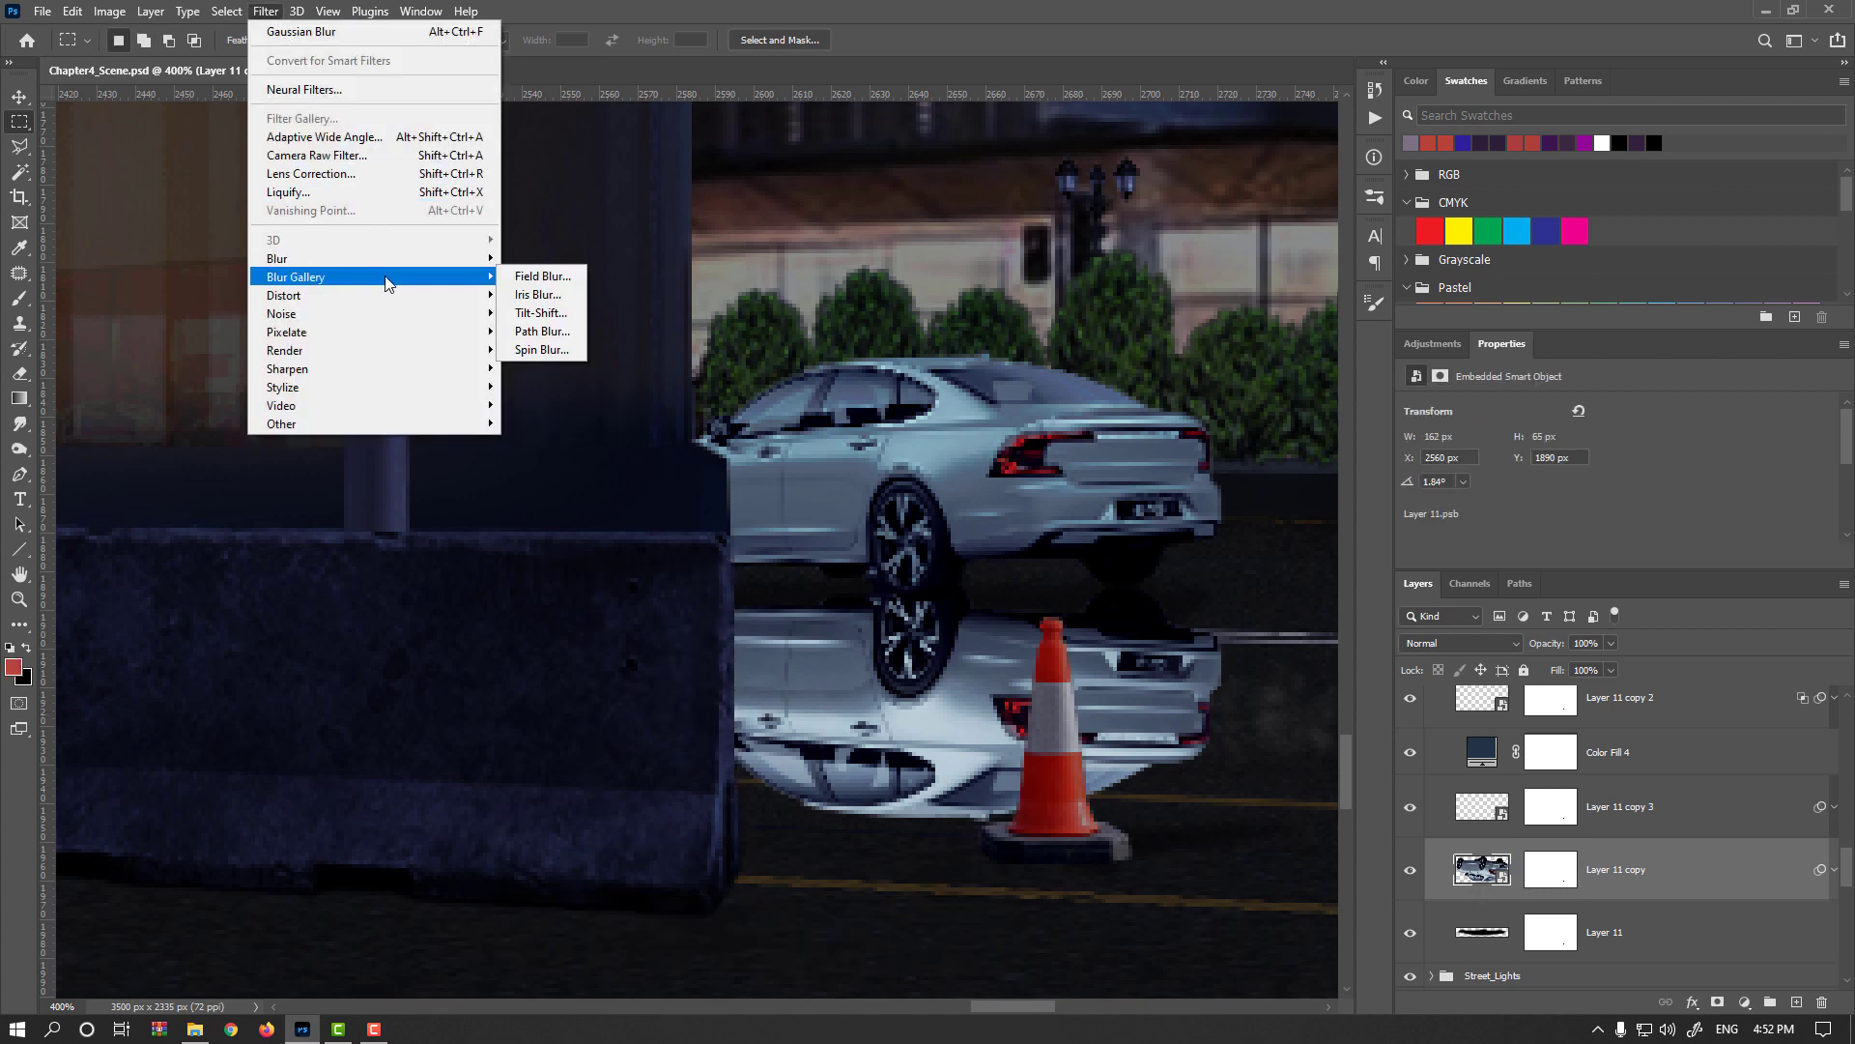
pyautogui.click(537, 313)
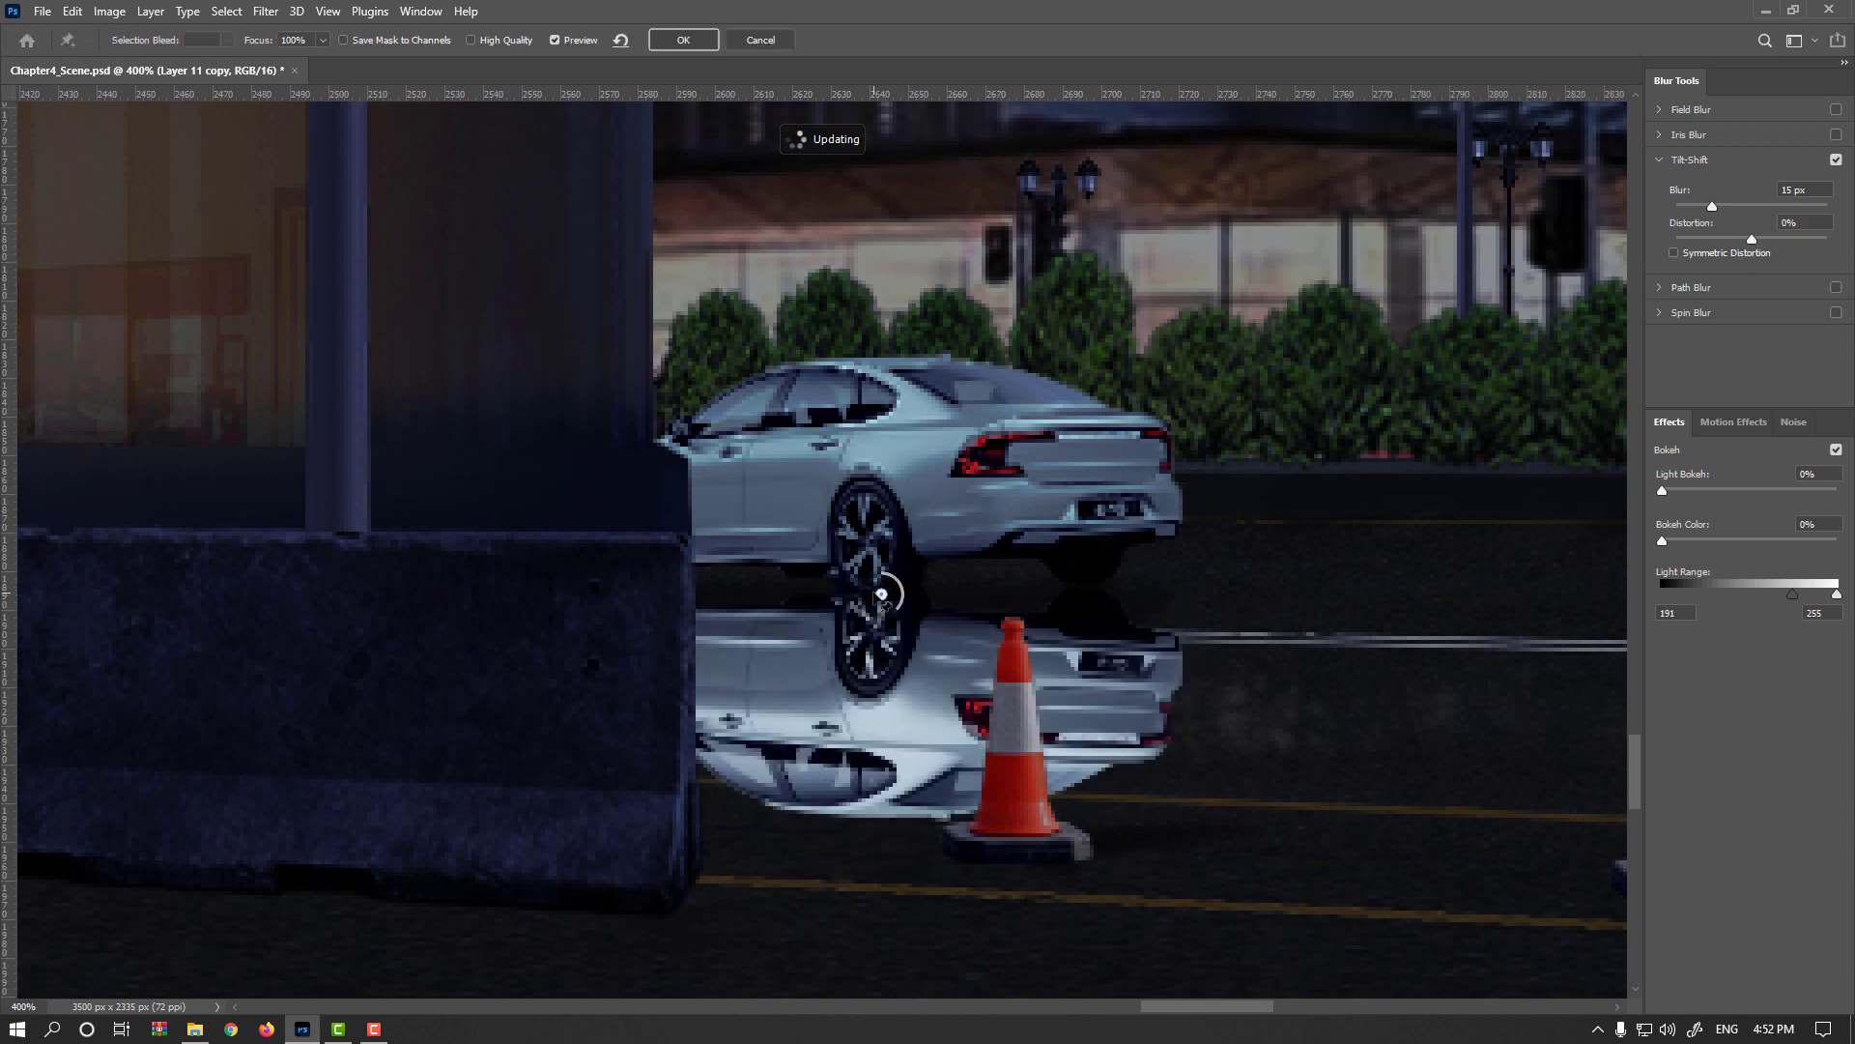
pyautogui.moveTo(899, 609); pyautogui.dragTo(886, 617)
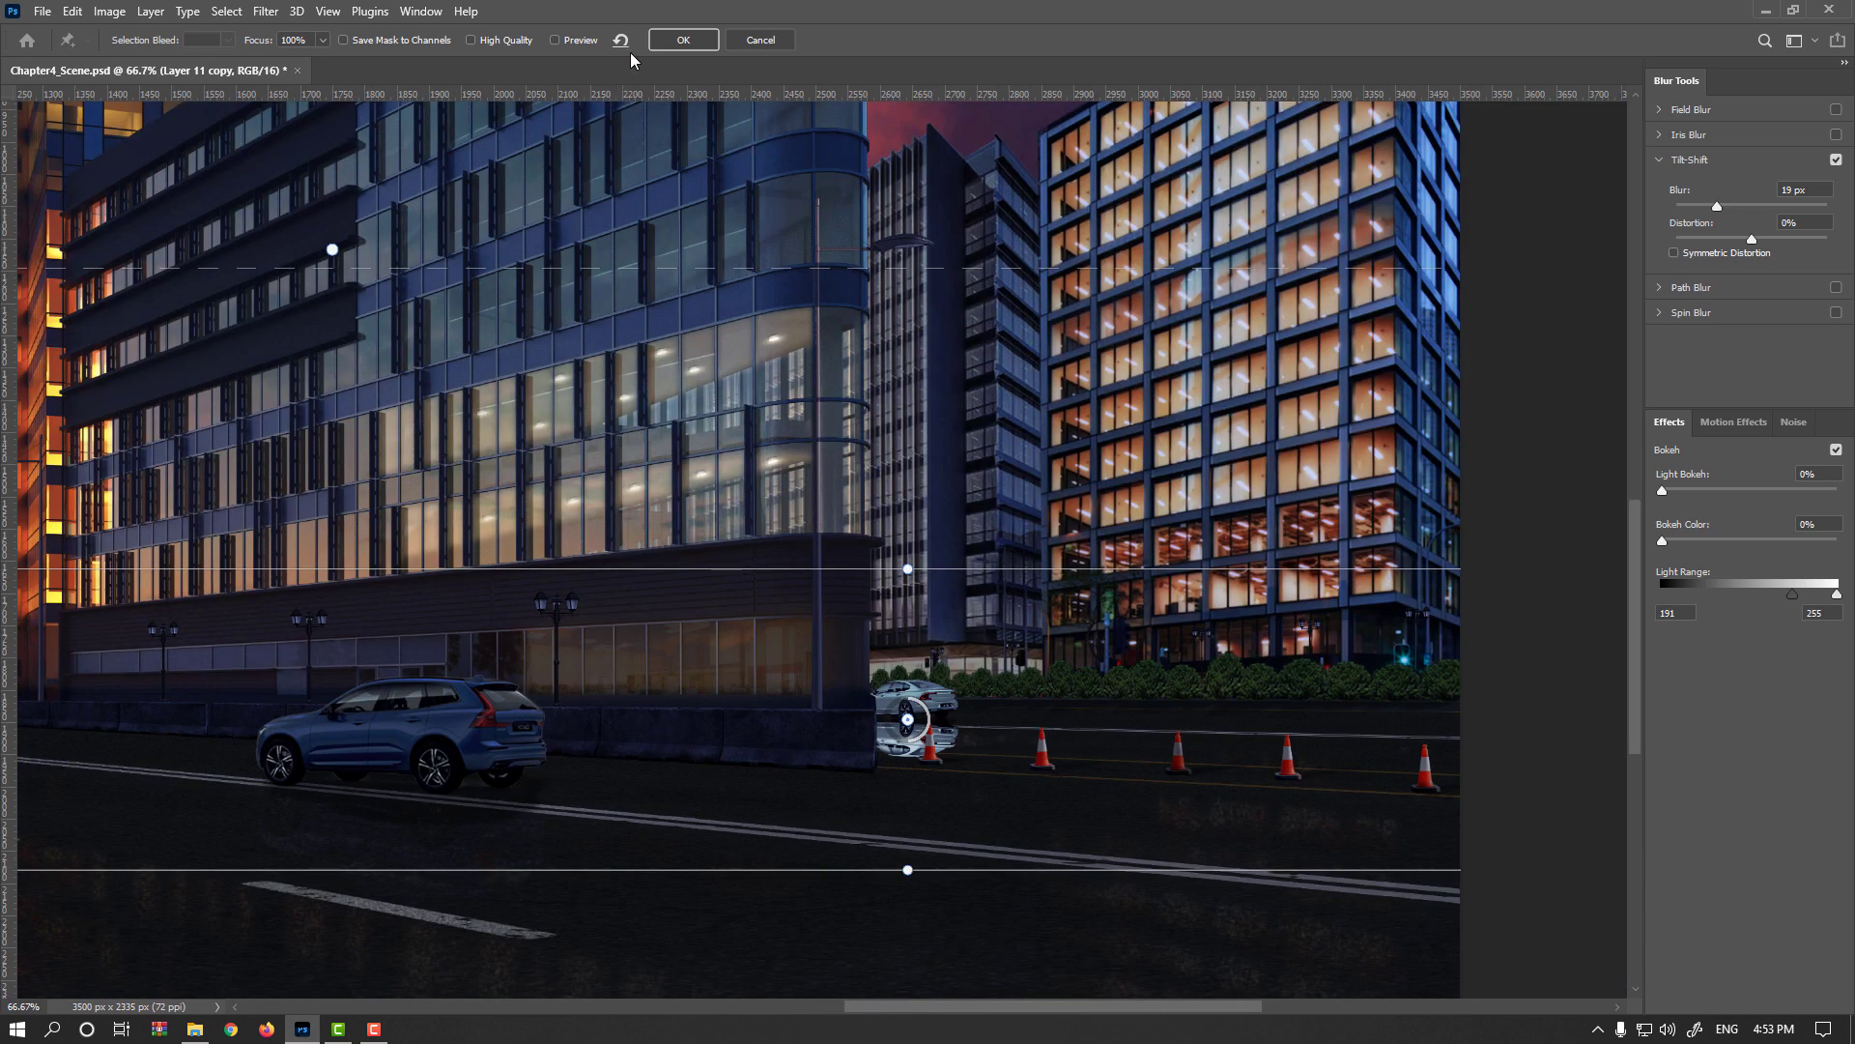
# Pull the Tilt-Shift lower focus line up to the silver car's rear wheel, set the blur to 15 px and apply it
pyautogui.click(589, 42)
pyautogui.moveTo(913, 770); pyautogui.dragTo(912, 720)
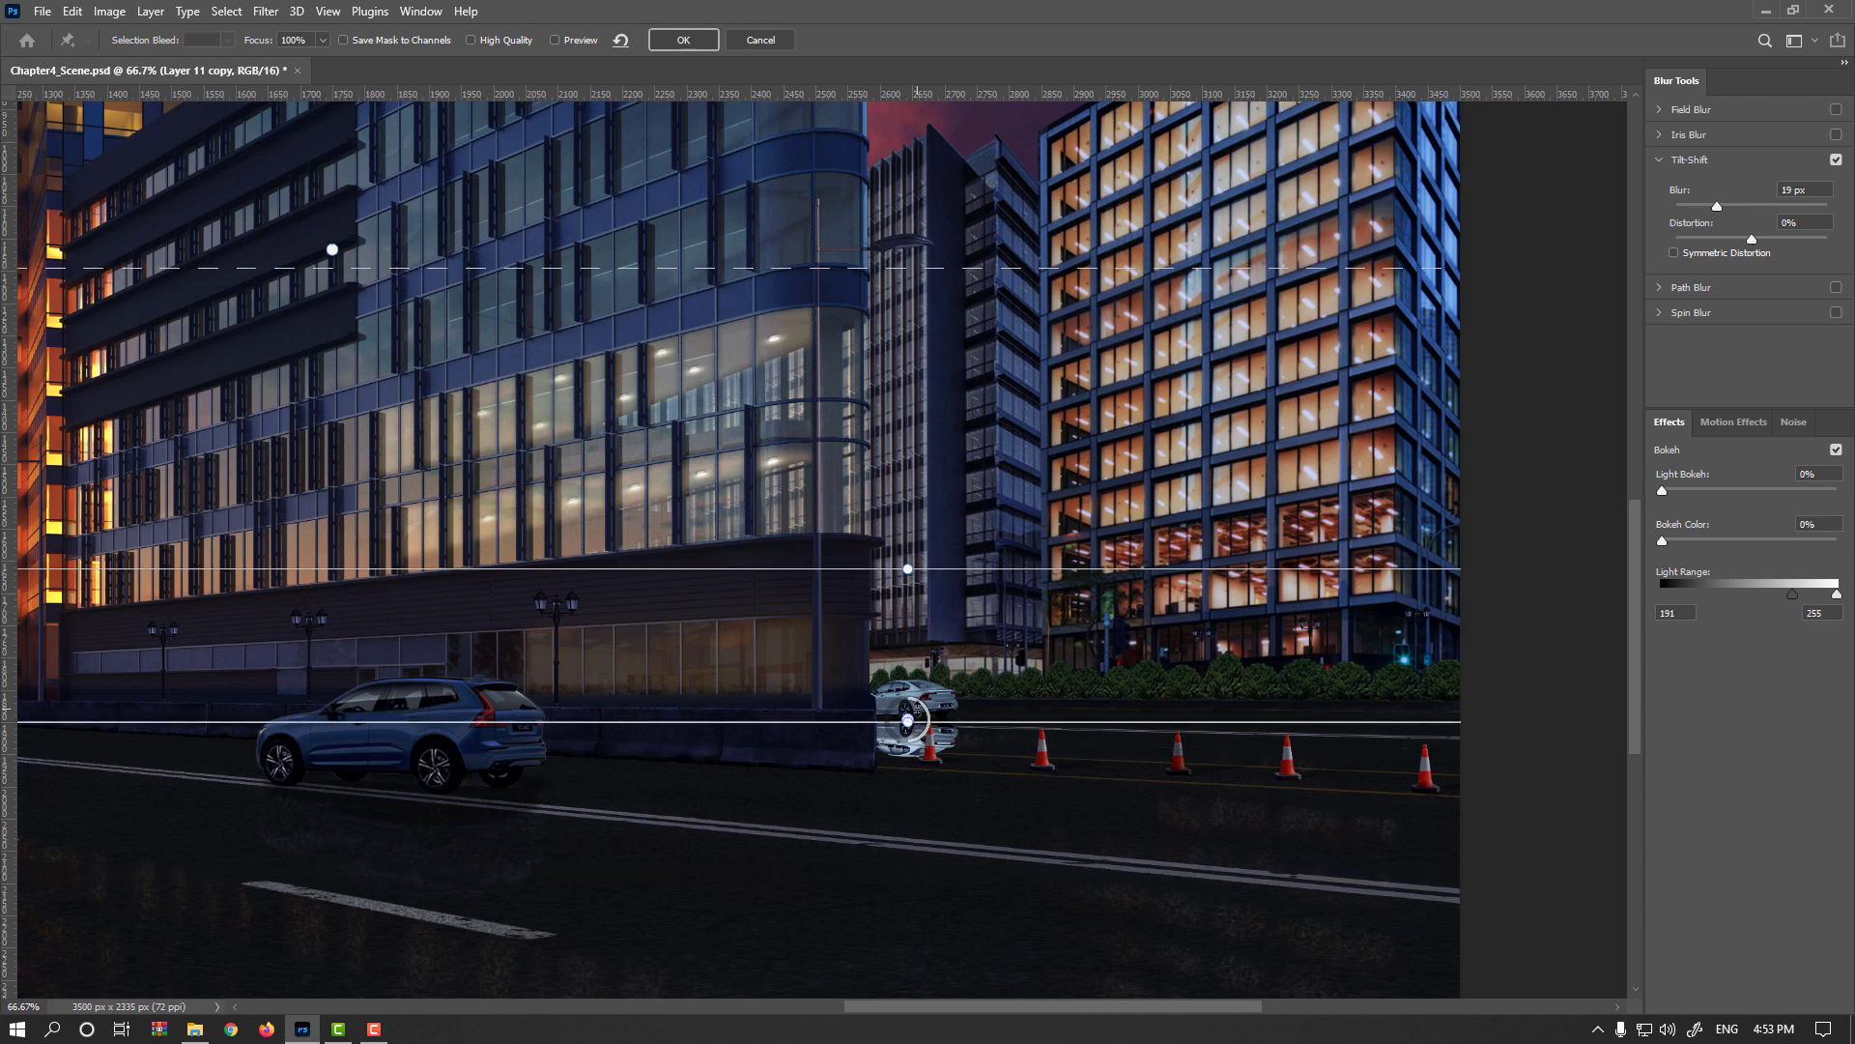
pyautogui.scroll(-1, 947, 797)
pyautogui.scroll(-1, 913, 967)
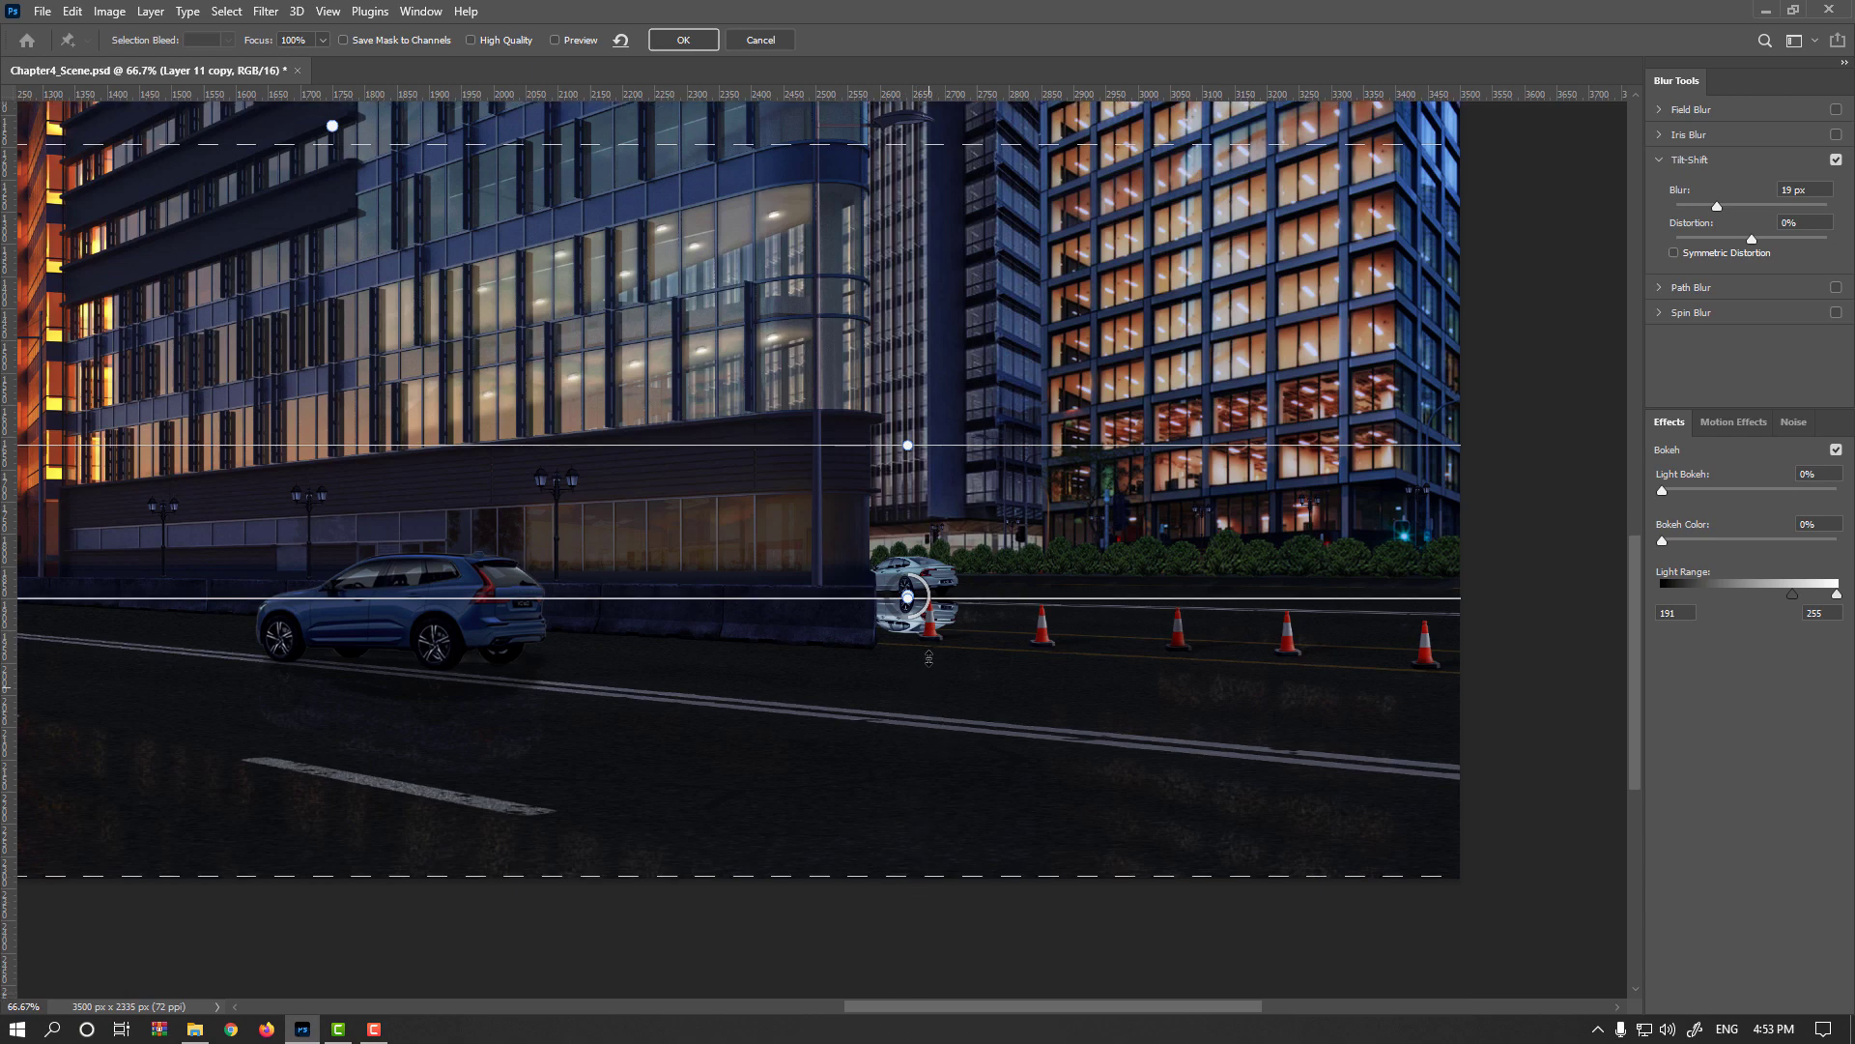
pyautogui.scroll(4, 936, 619)
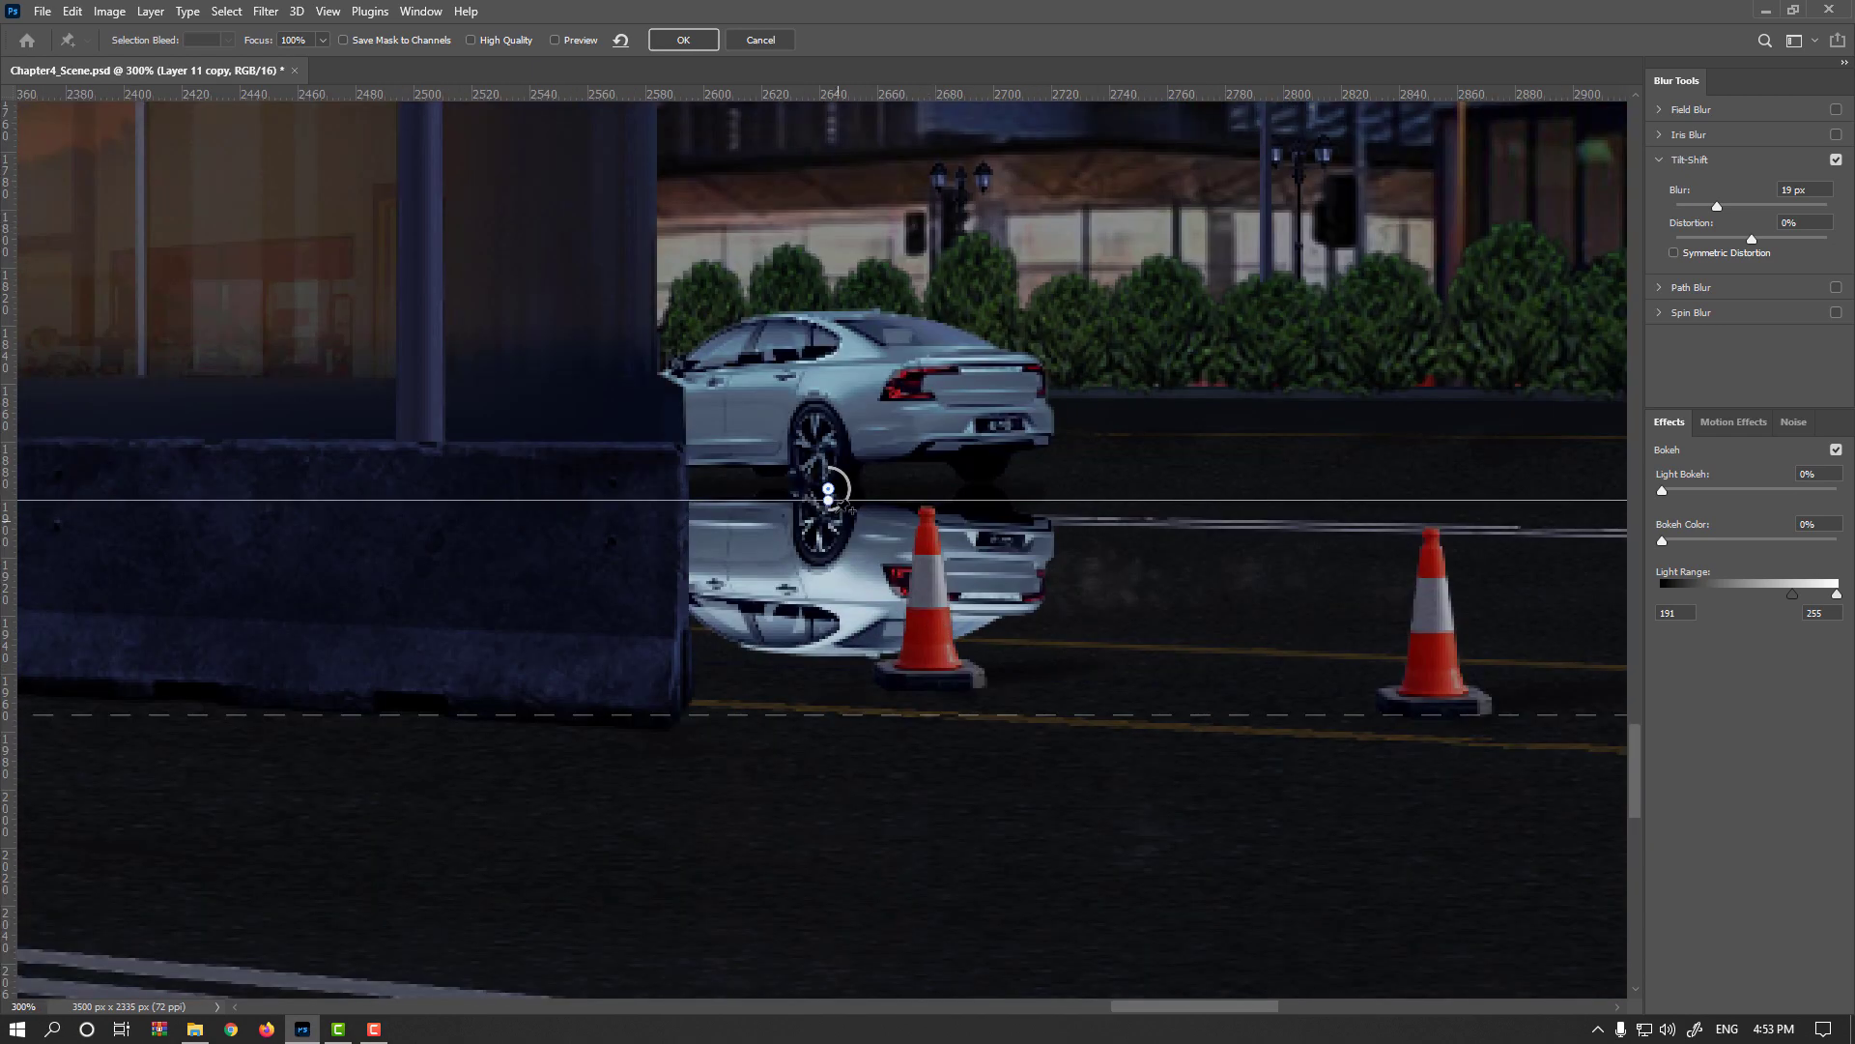
pyautogui.moveTo(841, 510); pyautogui.dragTo(839, 501)
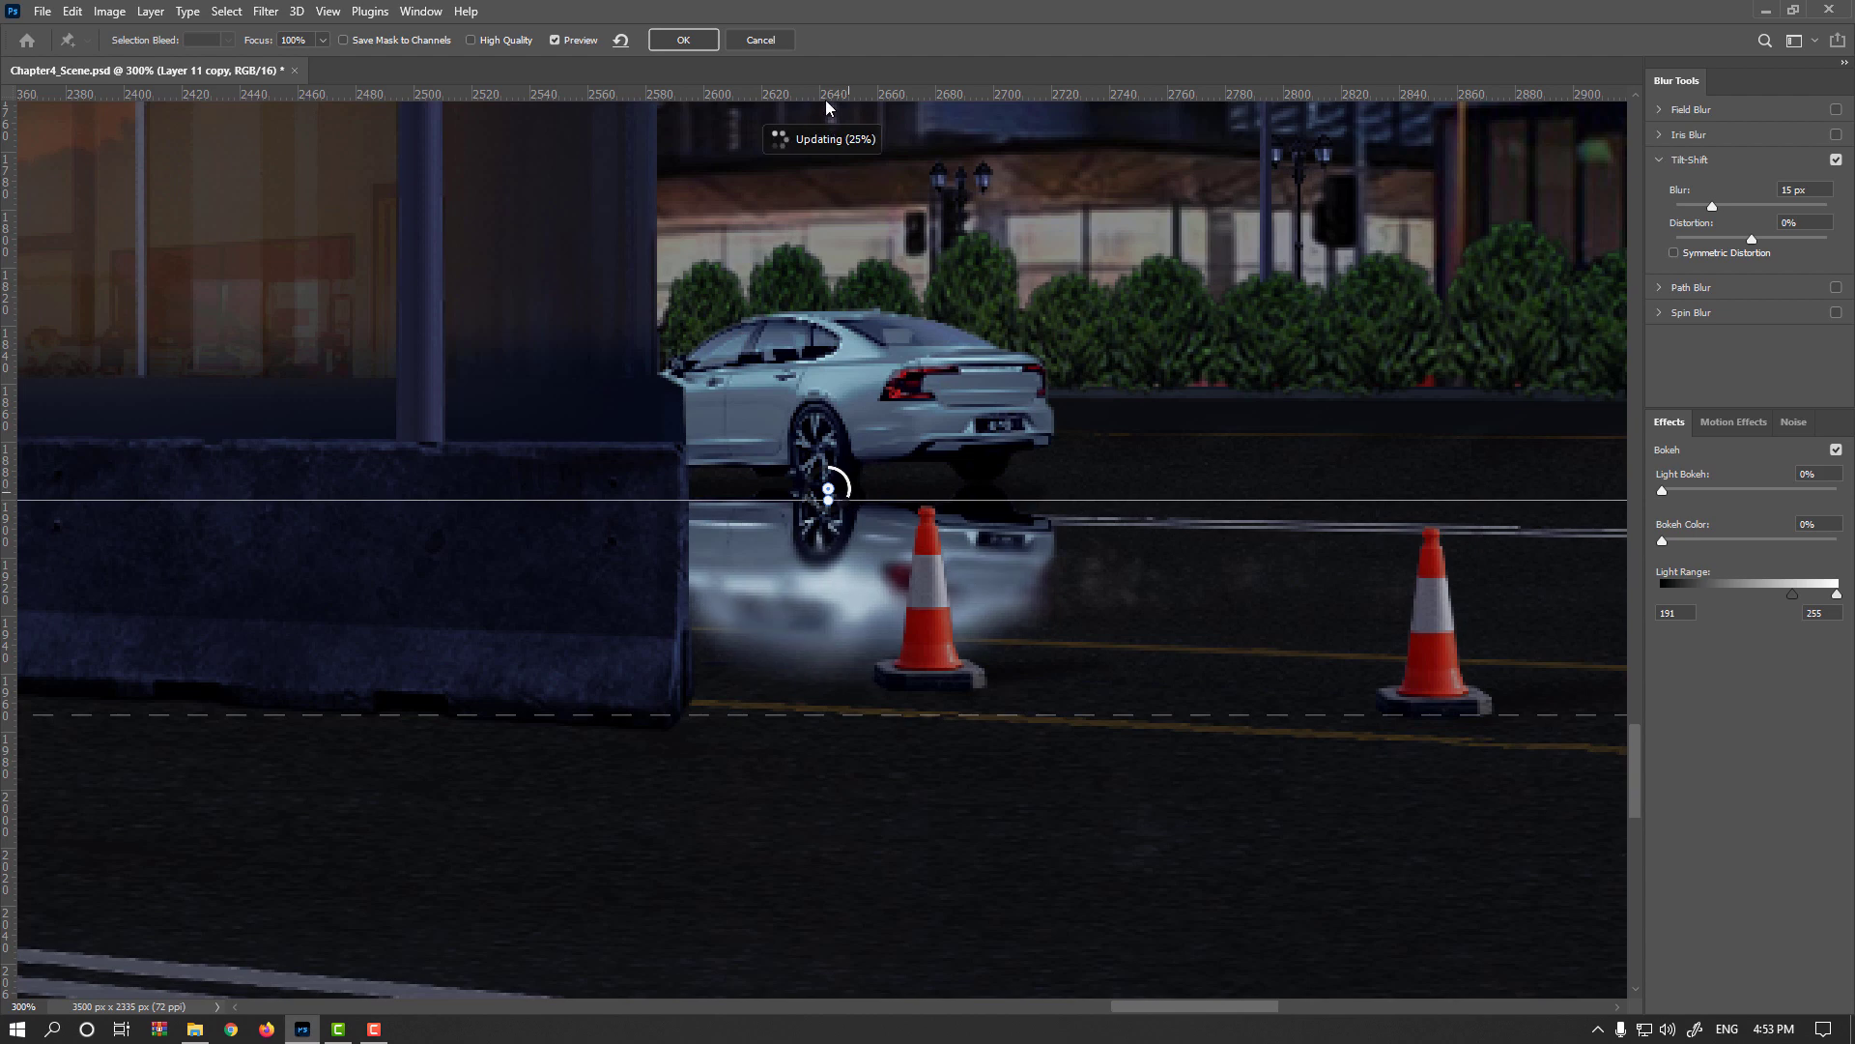
pyautogui.click(695, 47)
# Try the Overlay blend mode on the silver car's reflection layer, Layer 11 copy
pyautogui.click(1493, 647)
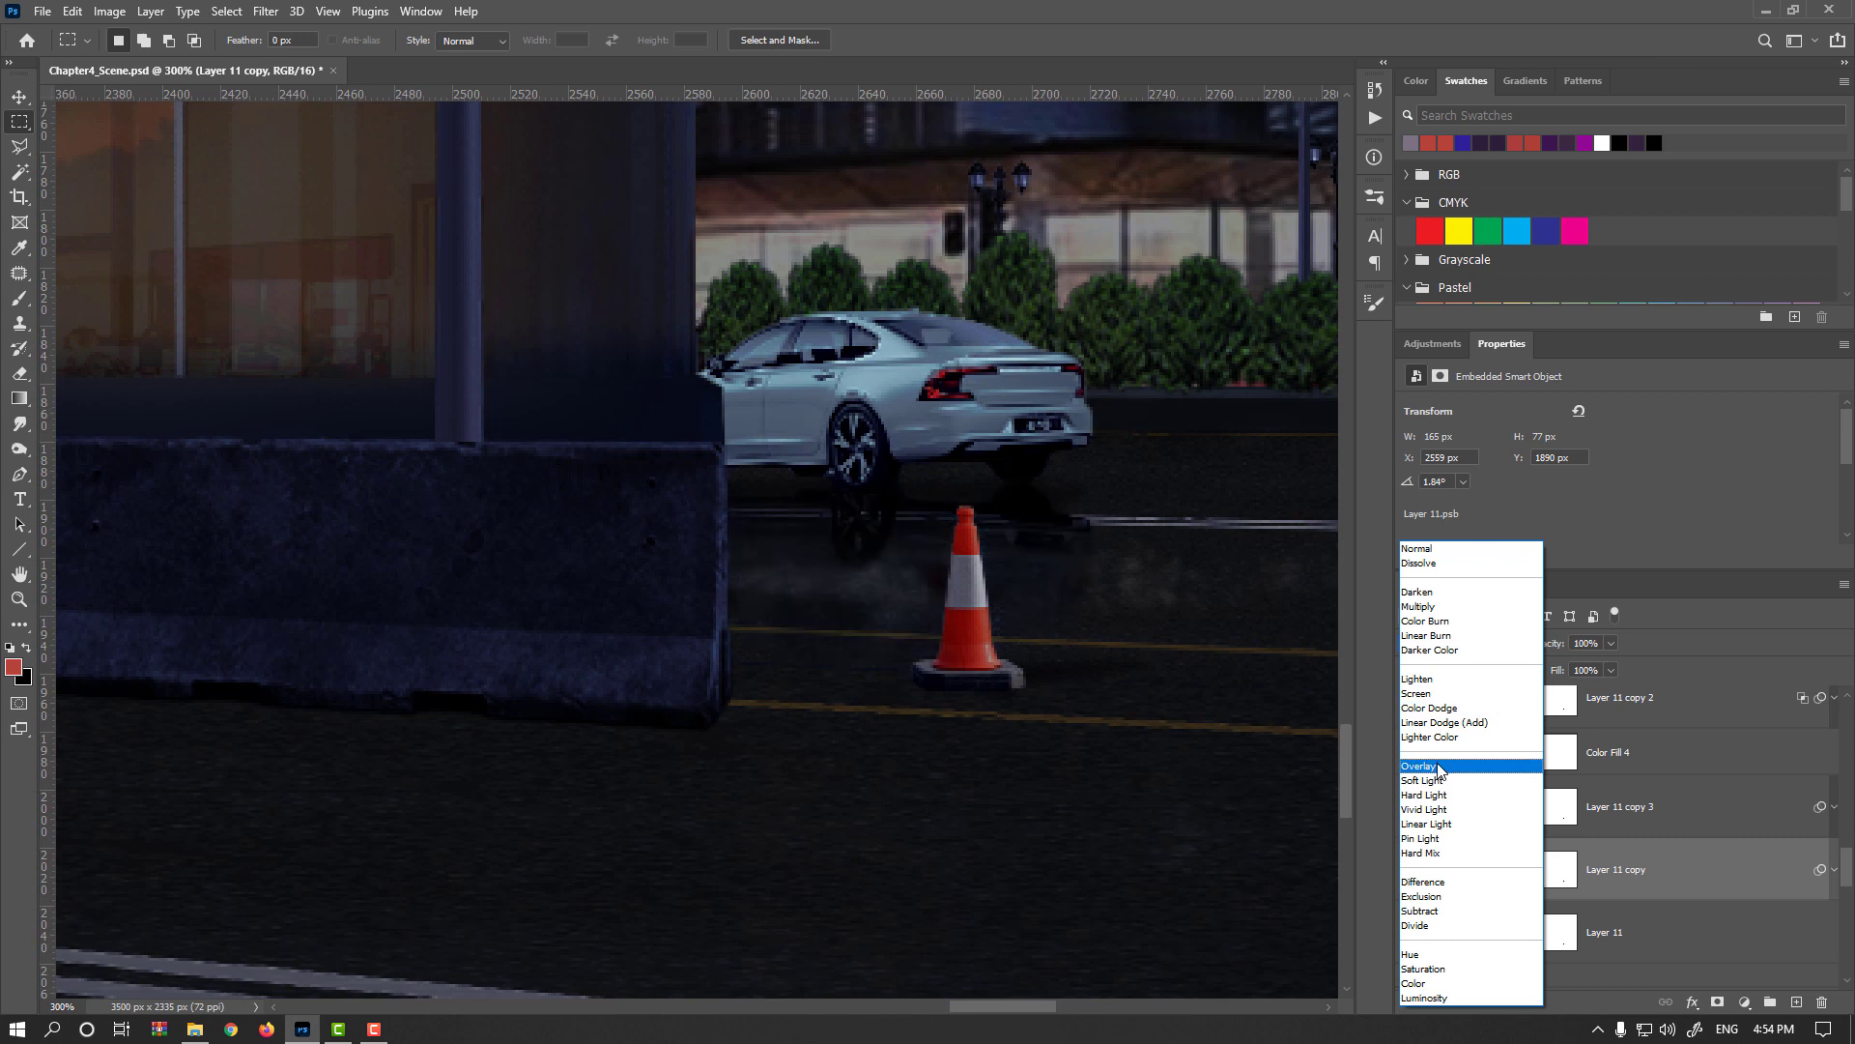
pyautogui.click(1440, 770)
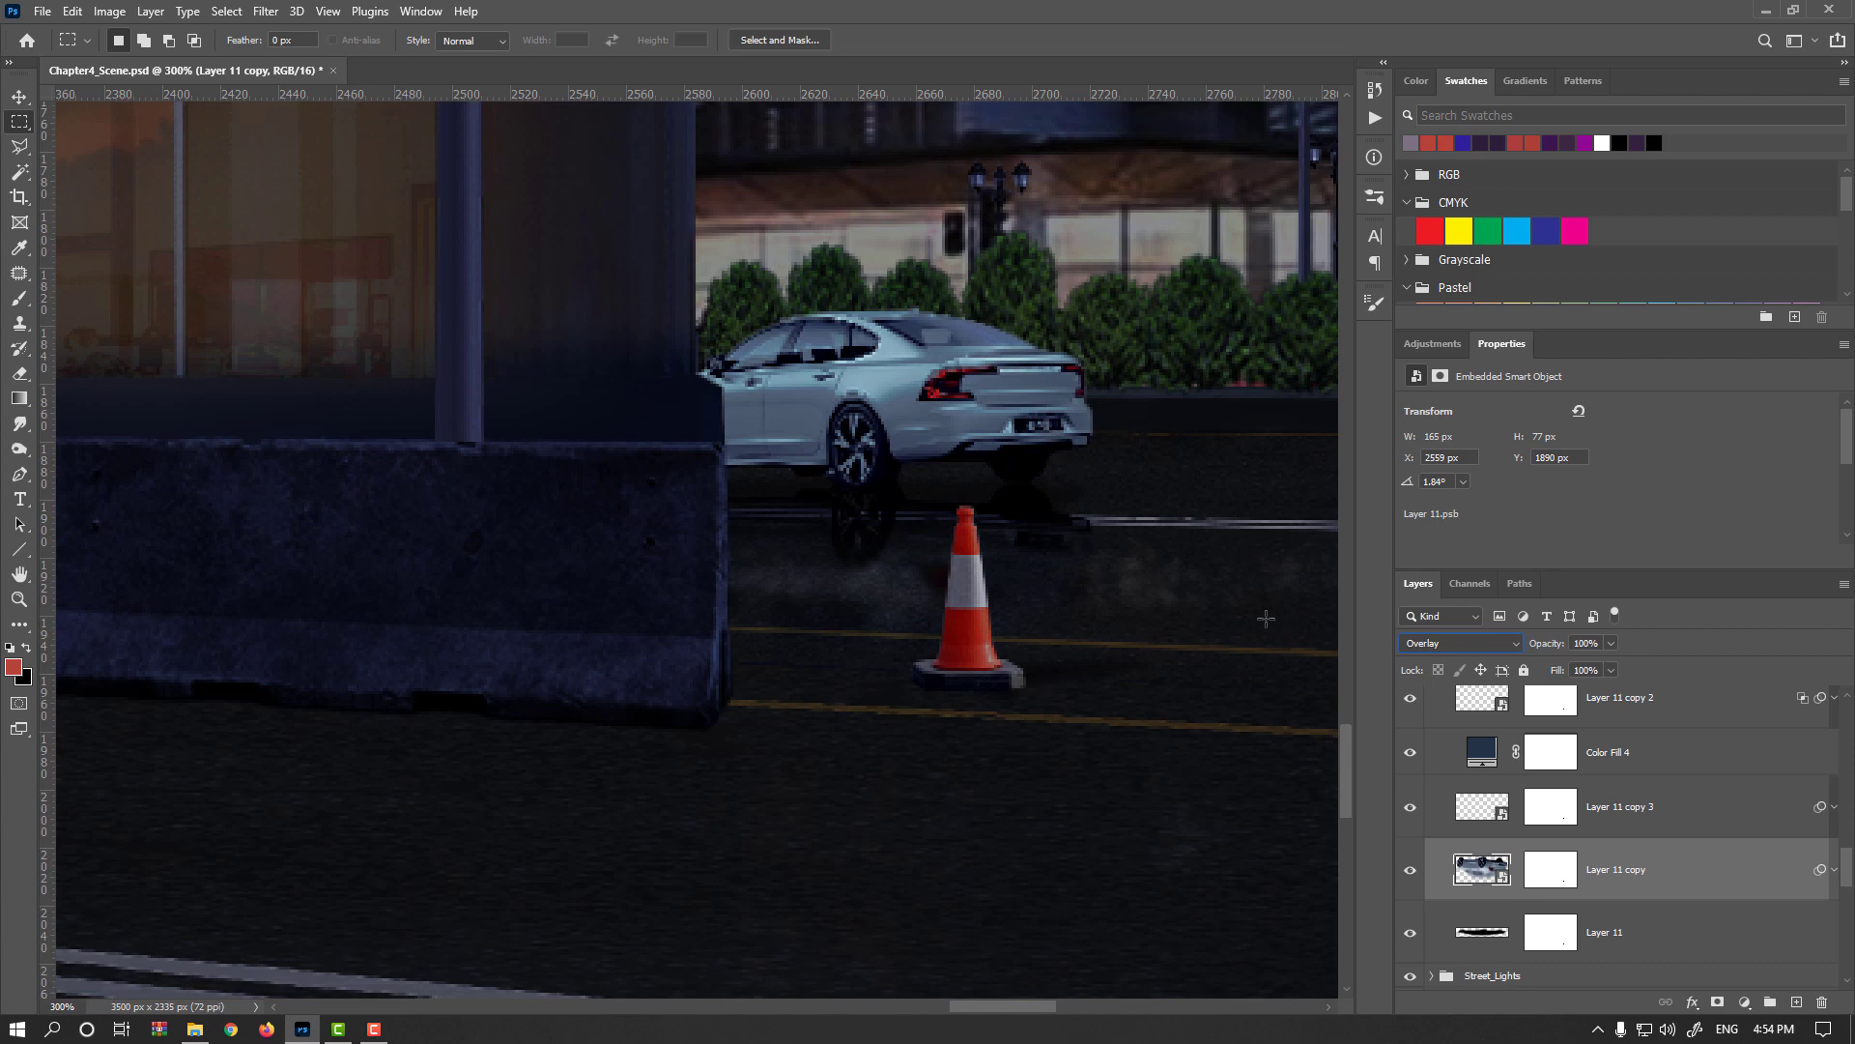
pyautogui.scroll(-5, 1266, 618)
pyautogui.scroll(5, 823, 619)
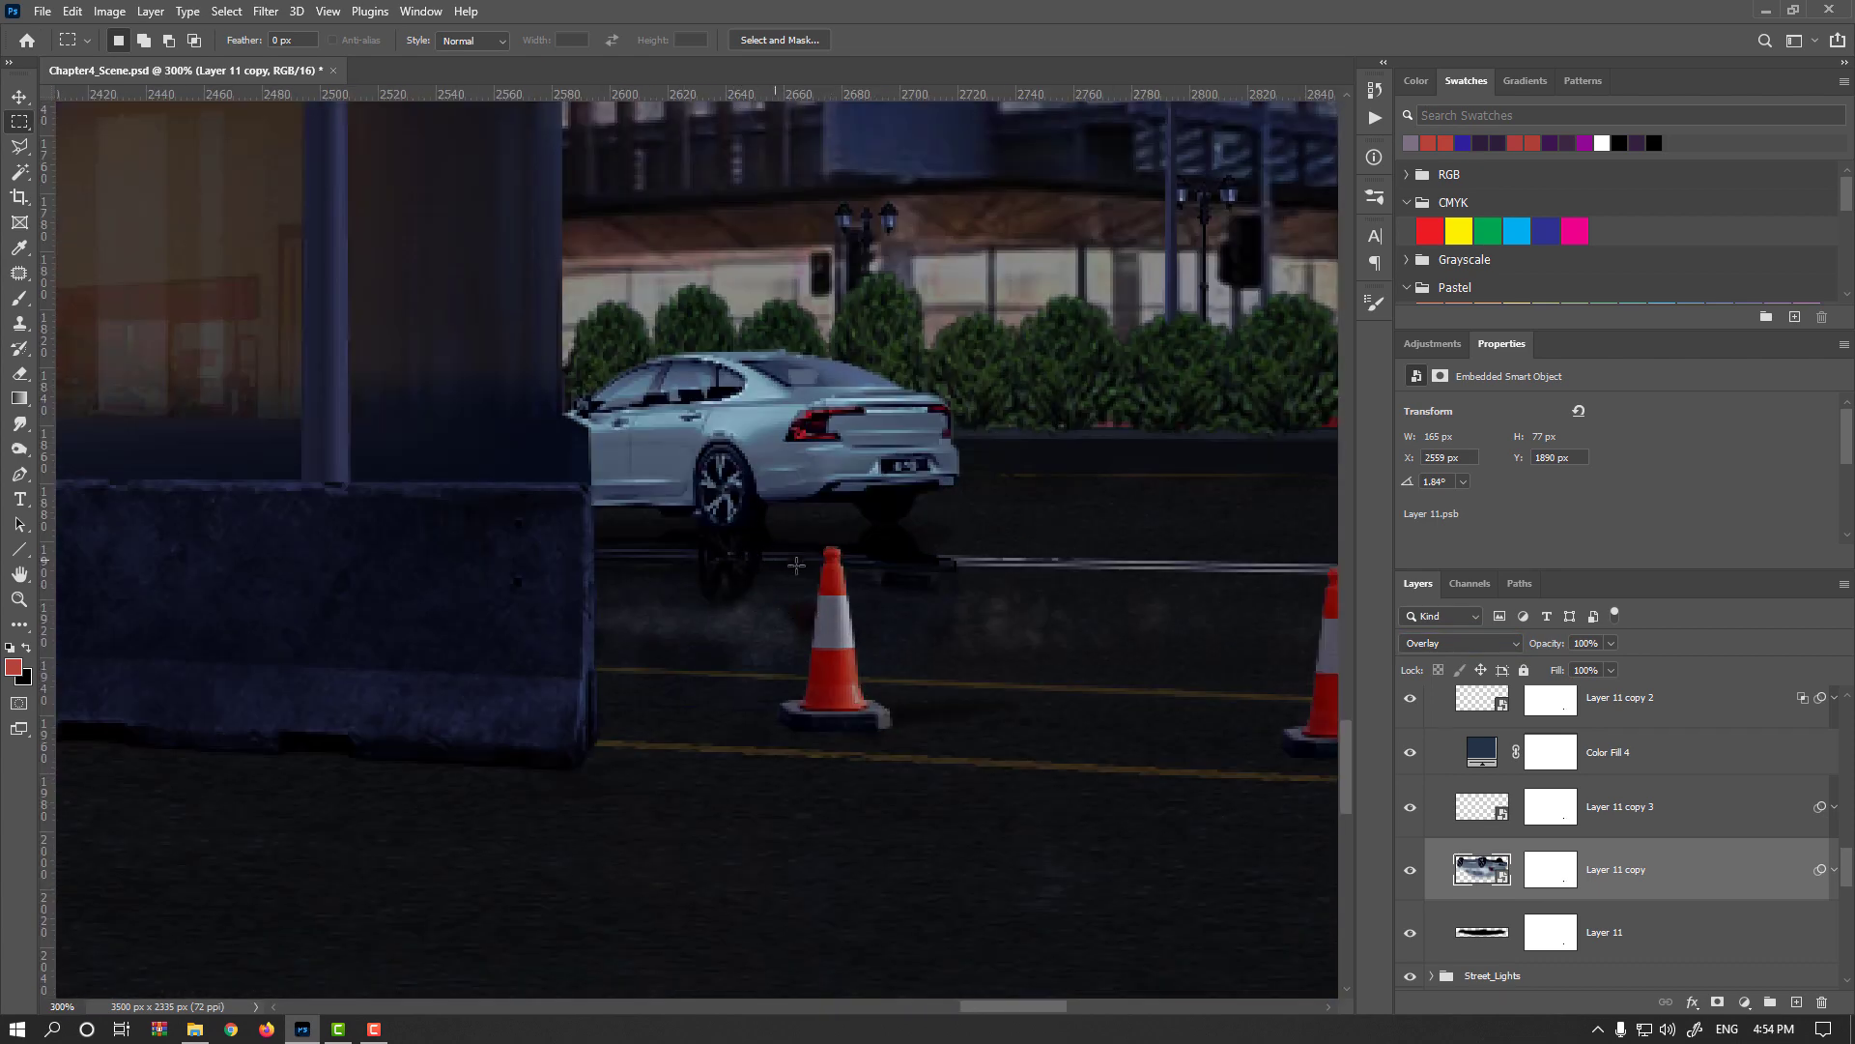
# Set the silver car's reflection layer to Color Dodge blending at 52% opacity
pyautogui.click(1494, 639)
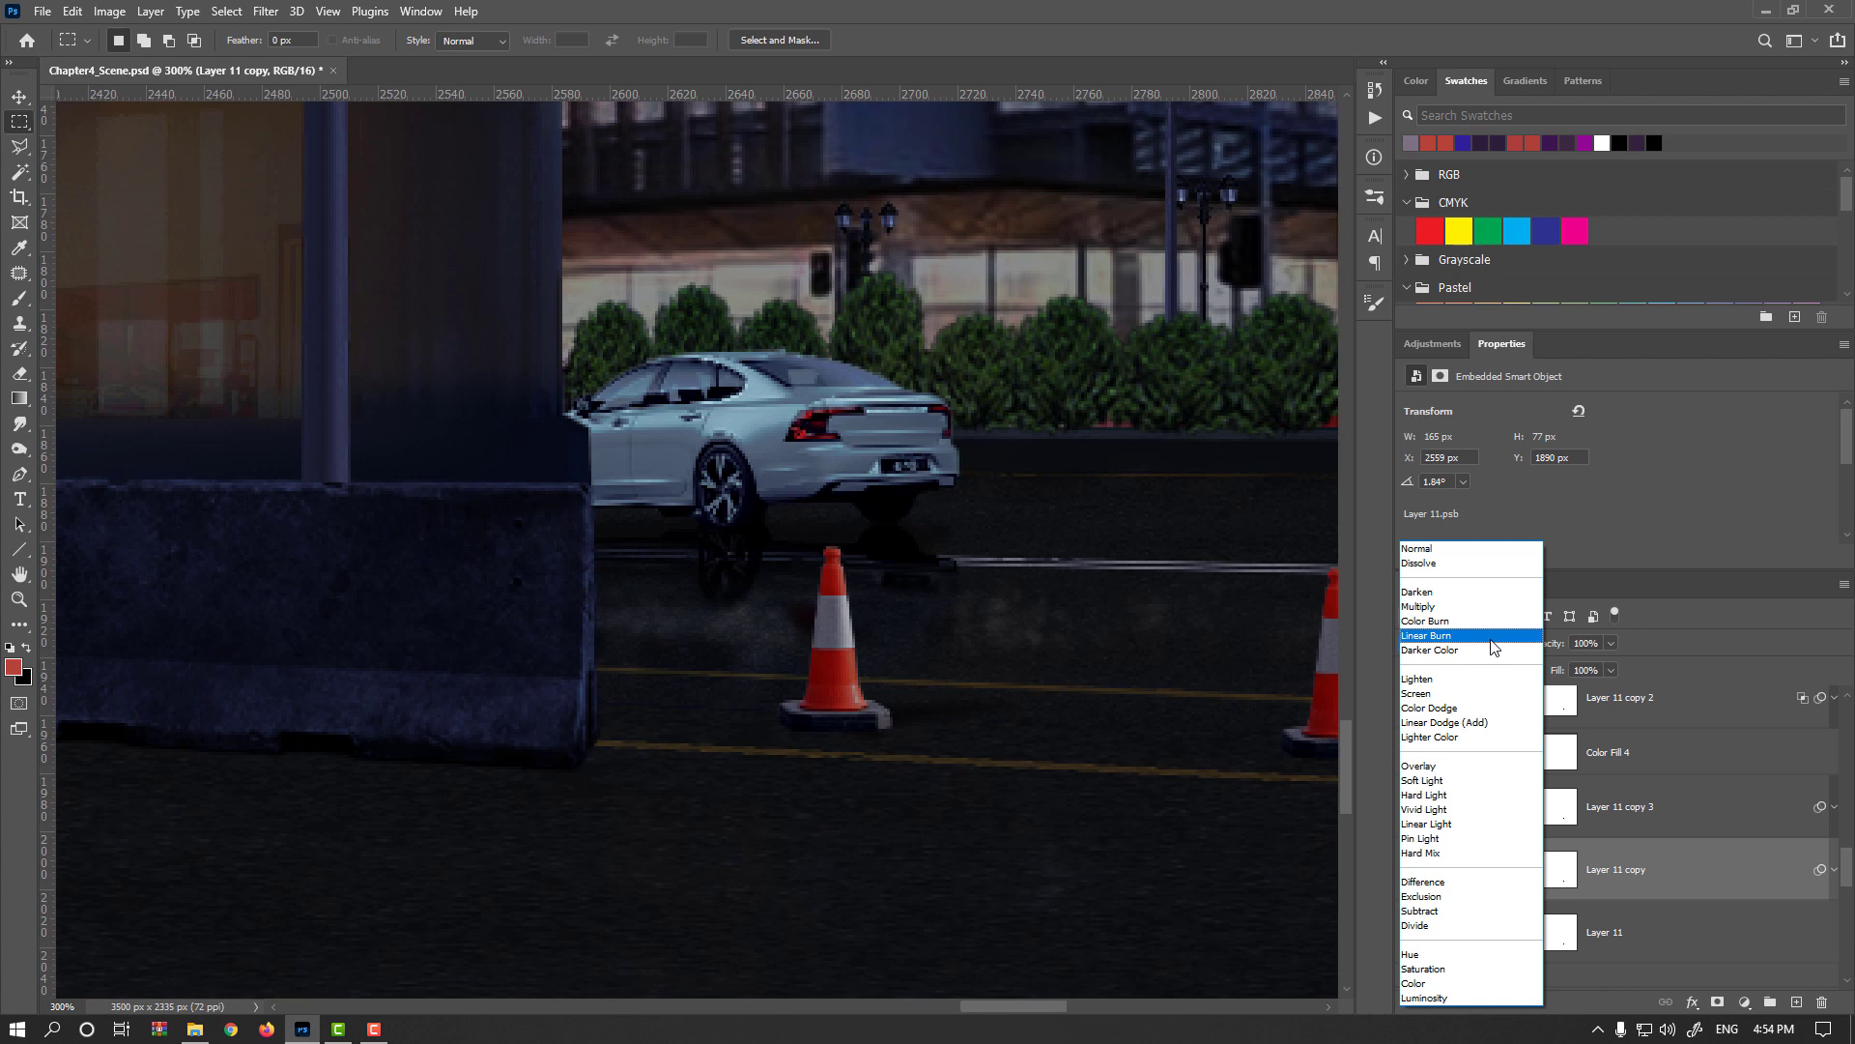
pyautogui.click(1443, 710)
pyautogui.moveTo(1563, 644); pyautogui.dragTo(1515, 647)
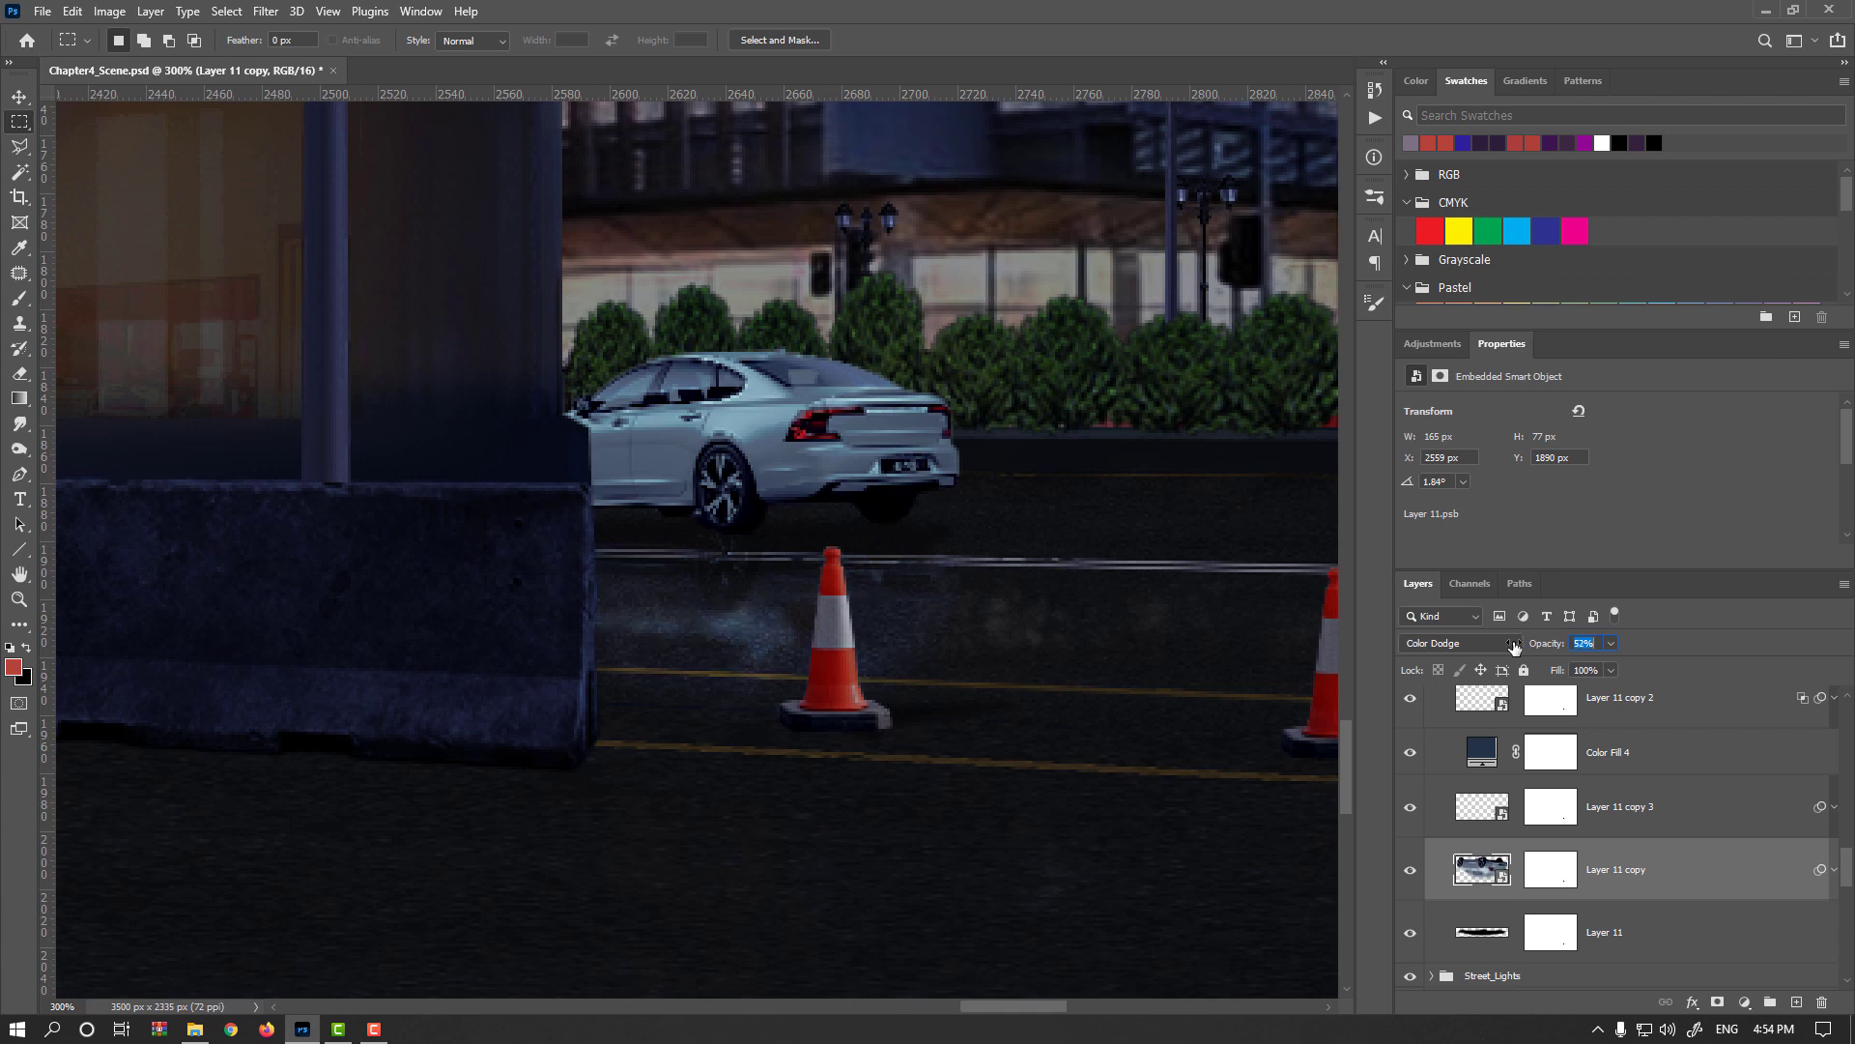
# Duplicate Layer 15, the traffic cone beside the concrete barrier
pyautogui.press('v')
pyautogui.scroll(-3, 874, 662)
pyautogui.moveTo(970, 676); pyautogui.dragTo(772, 667)
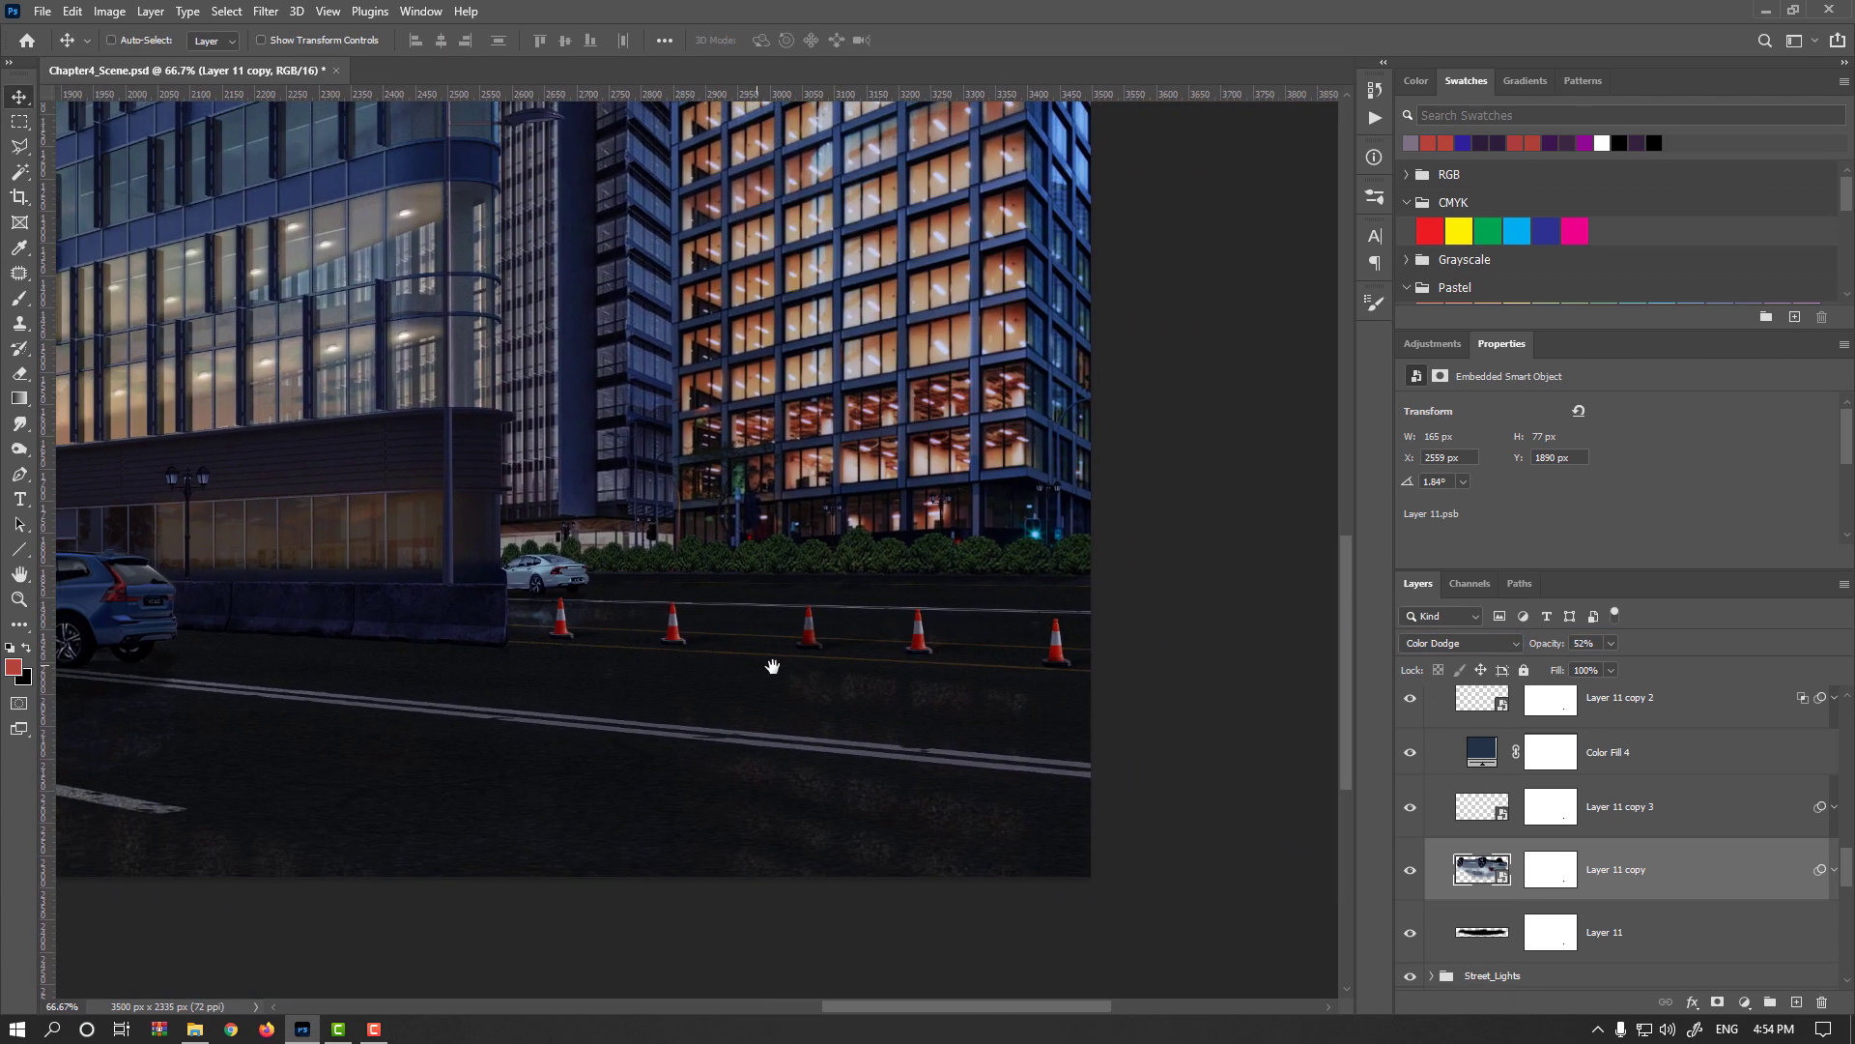
pyautogui.scroll(3, 802, 676)
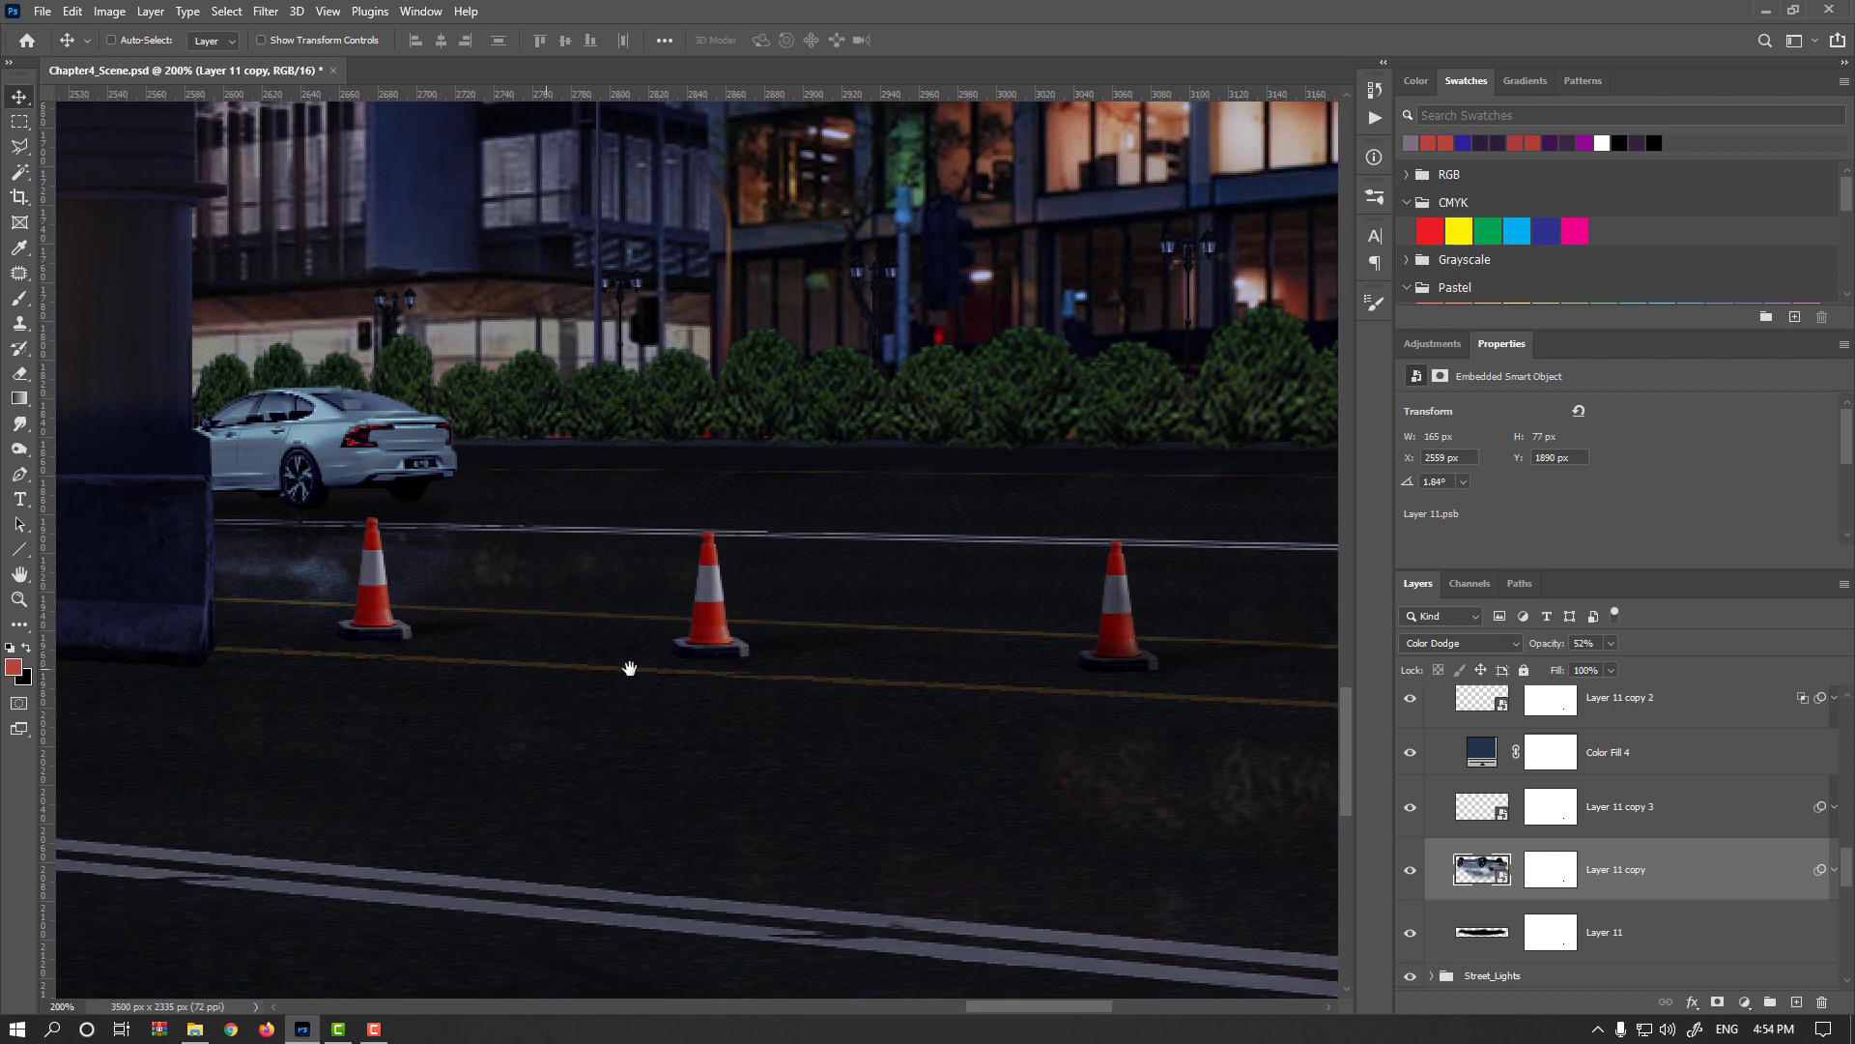
pyautogui.moveTo(629, 669); pyautogui.dragTo(977, 657)
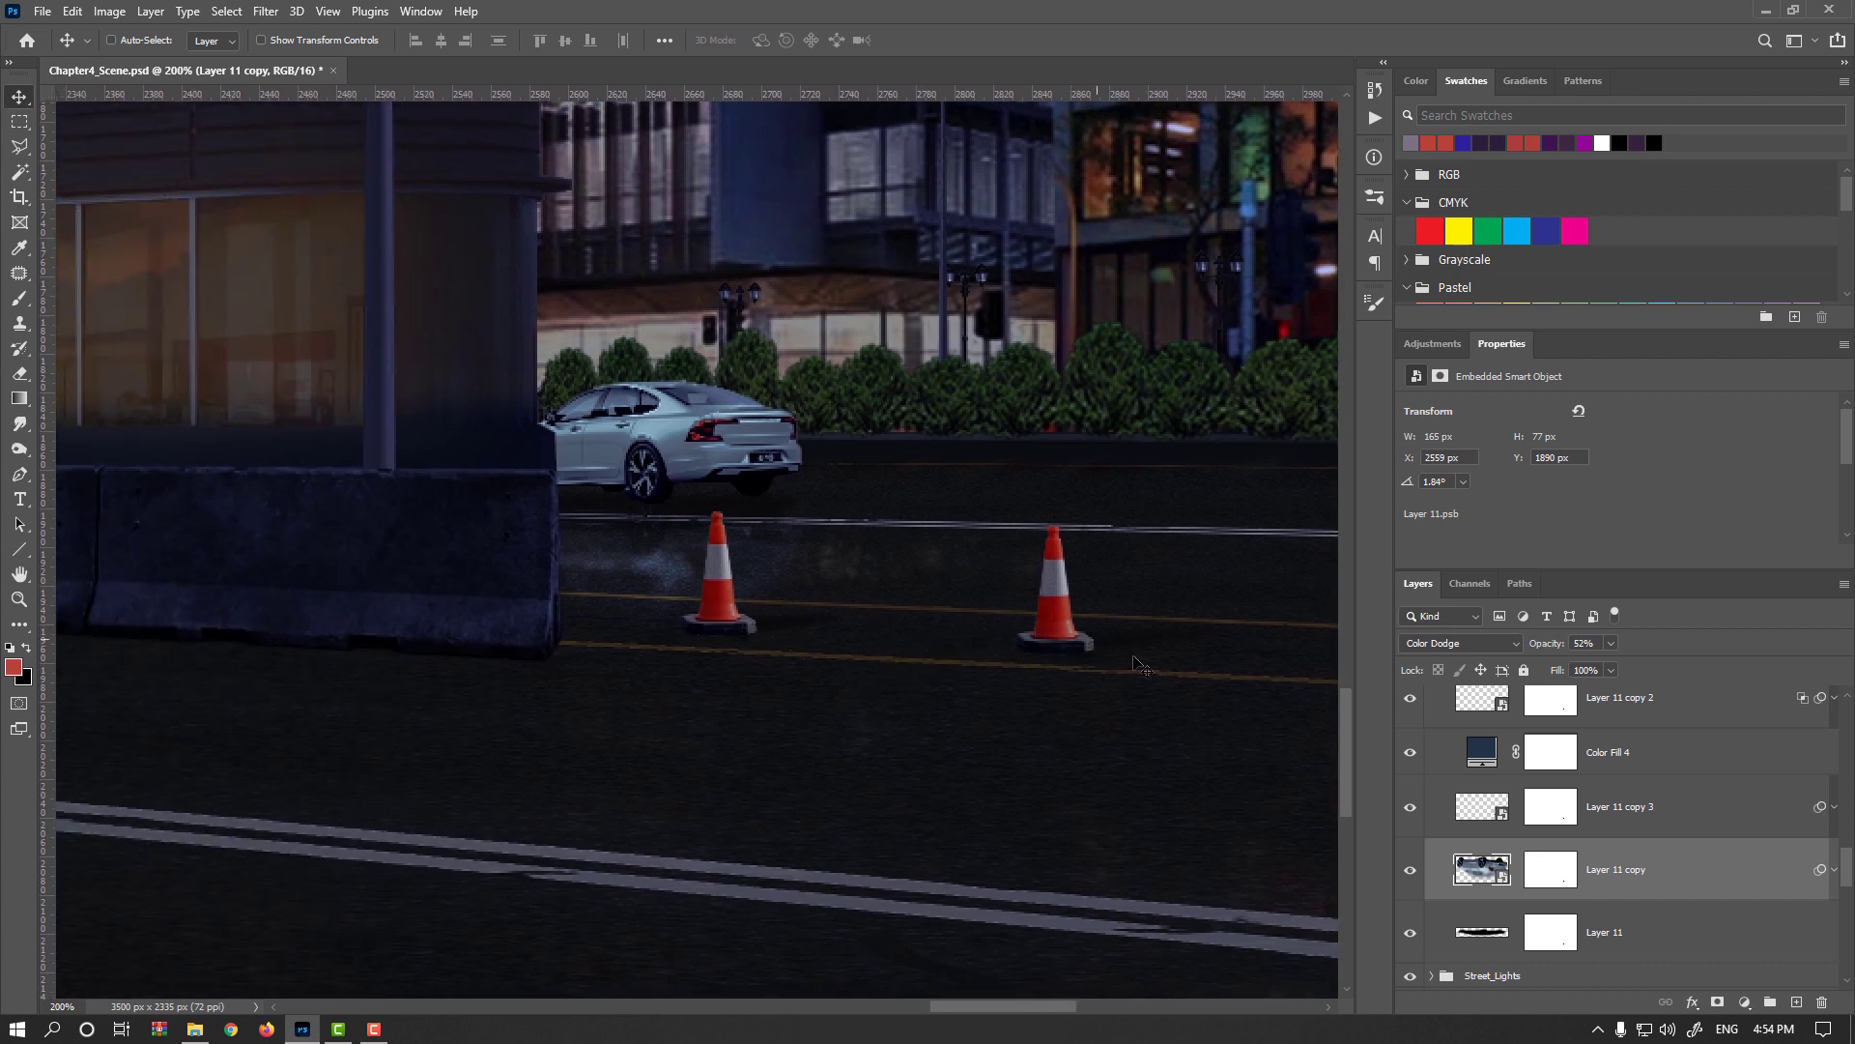
pyautogui.scroll(2, 718, 622)
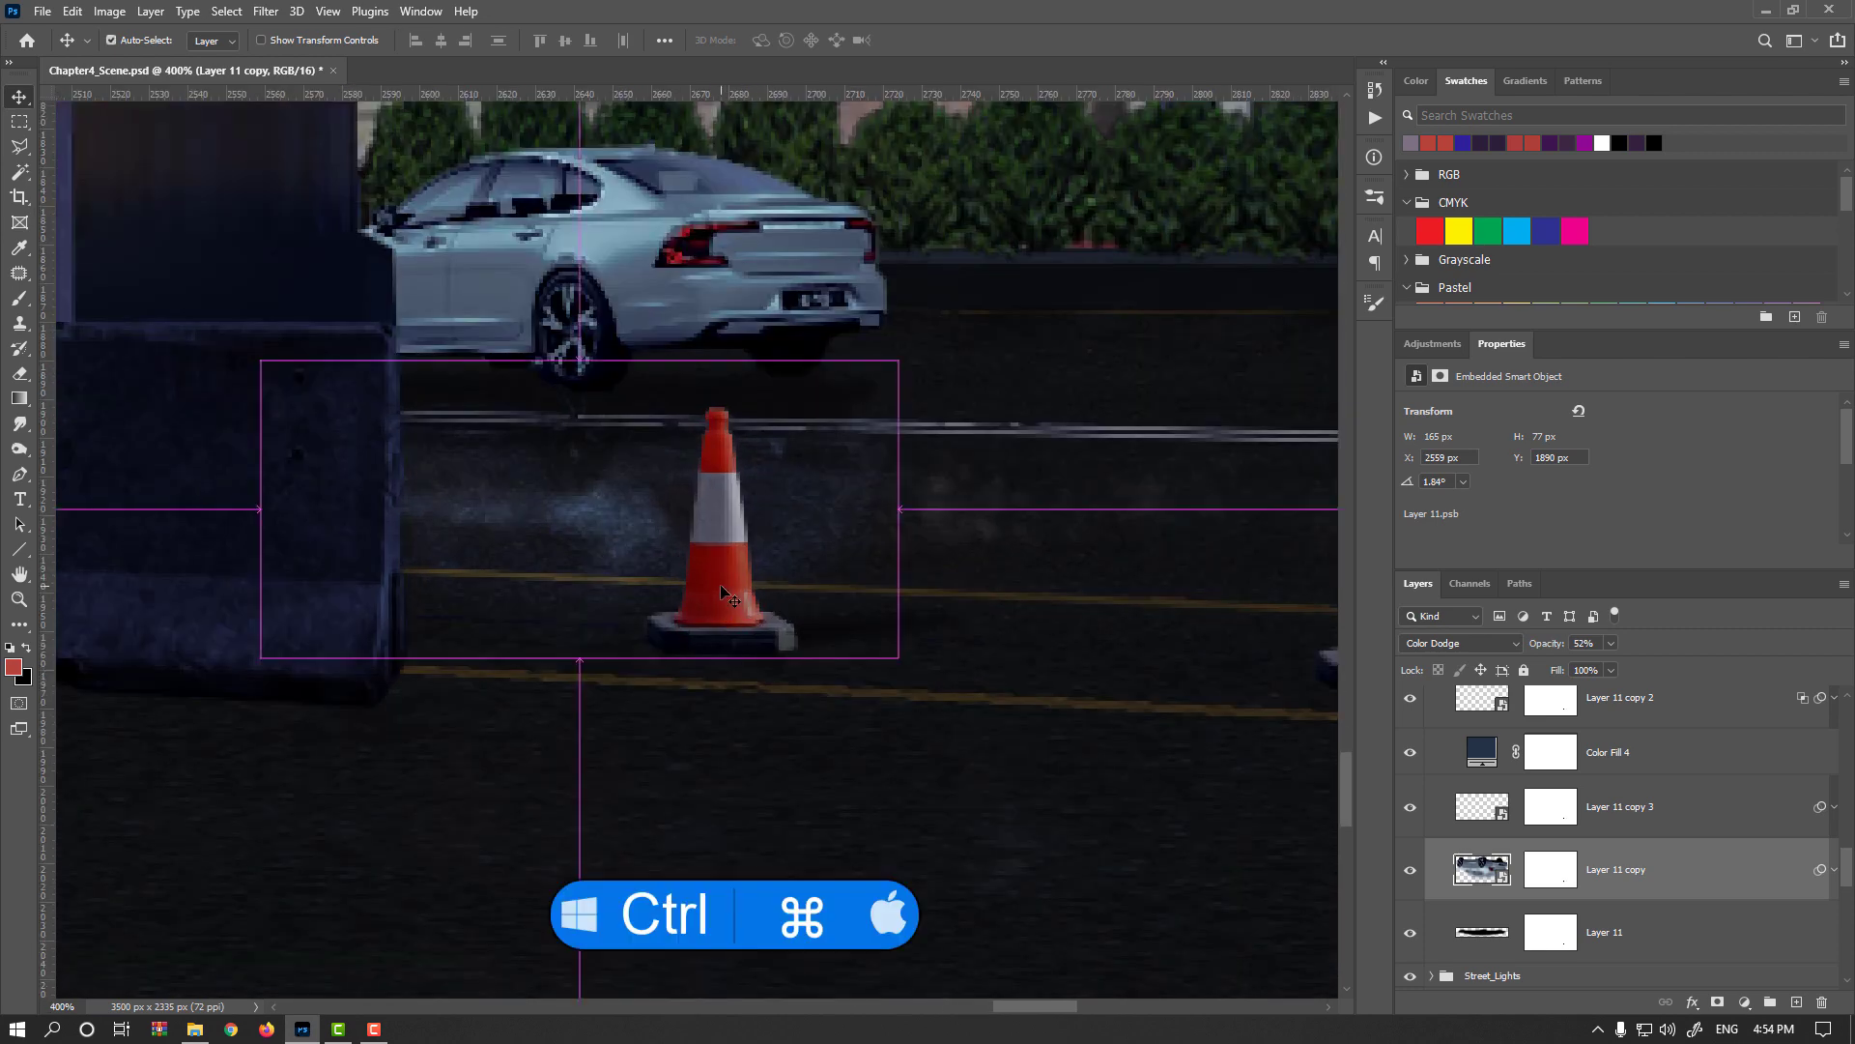
pyautogui.keyDown('ctrl'); pyautogui.click(722, 592); pyautogui.keyUp('ctrl')
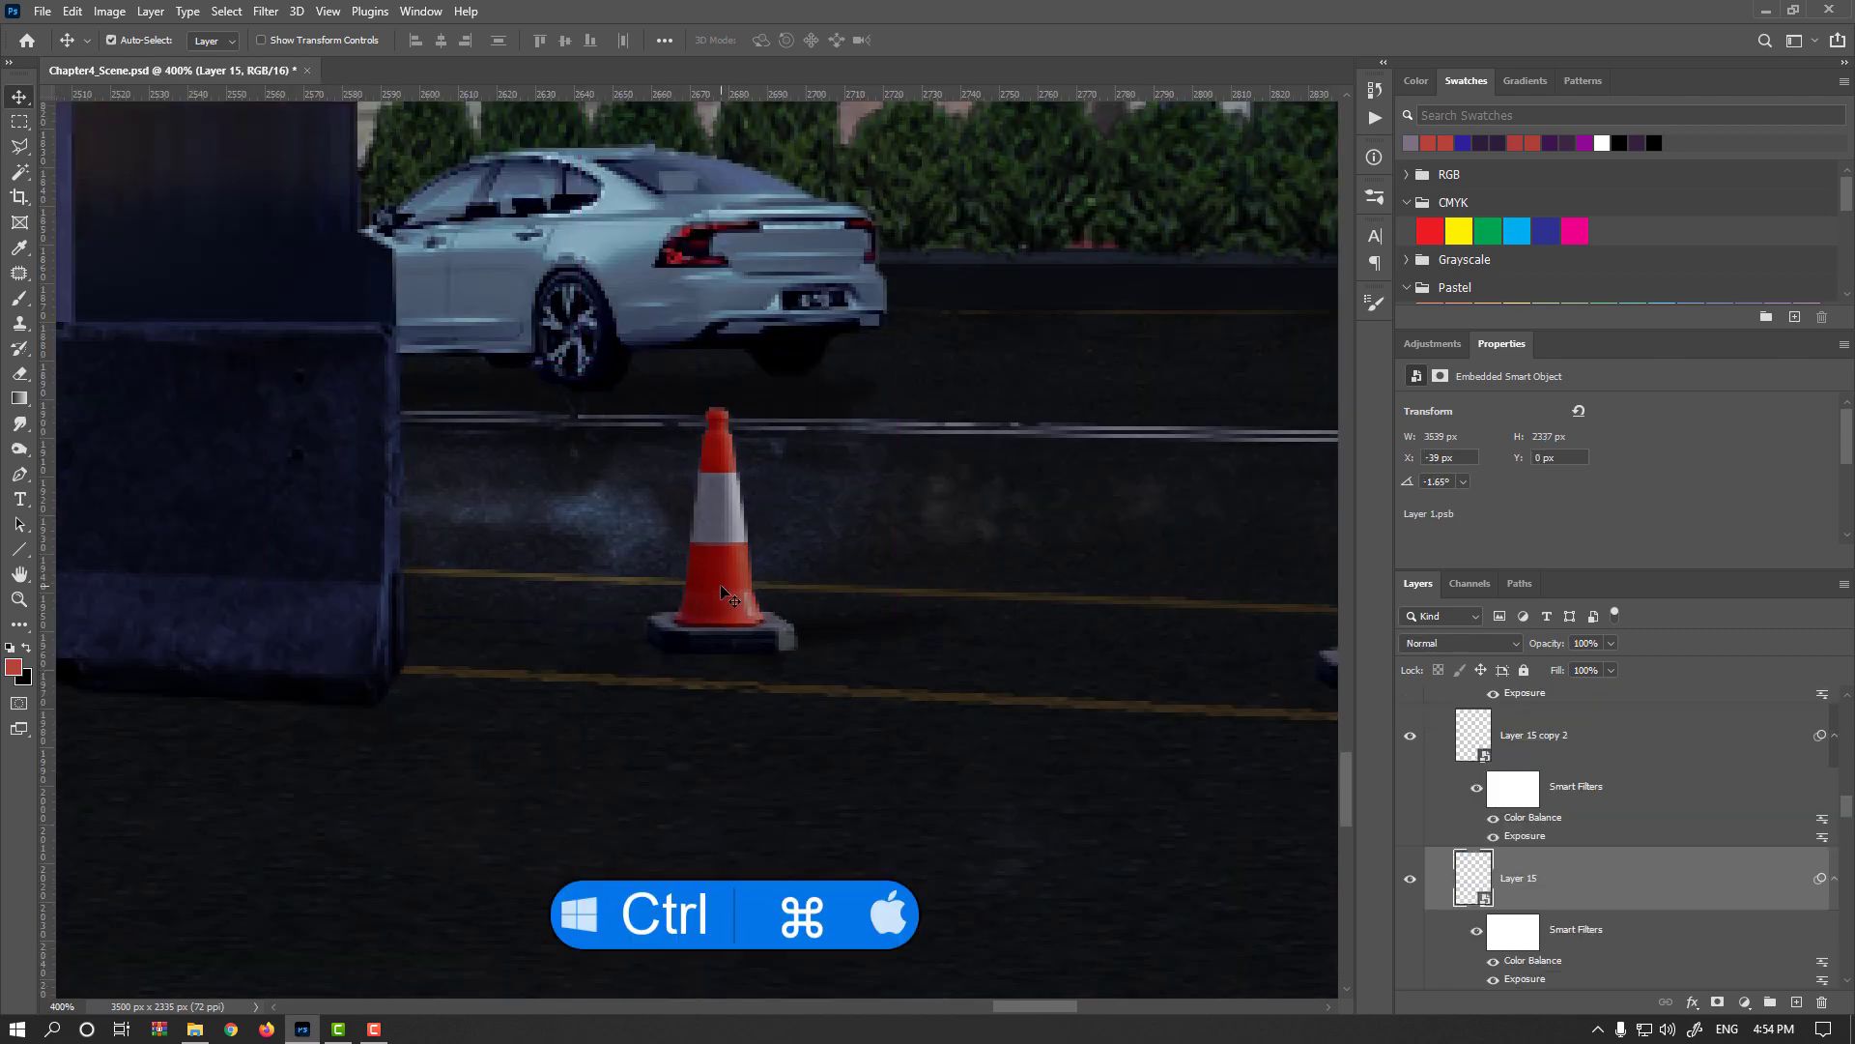
pyautogui.click(1410, 879)
pyautogui.click(1417, 879)
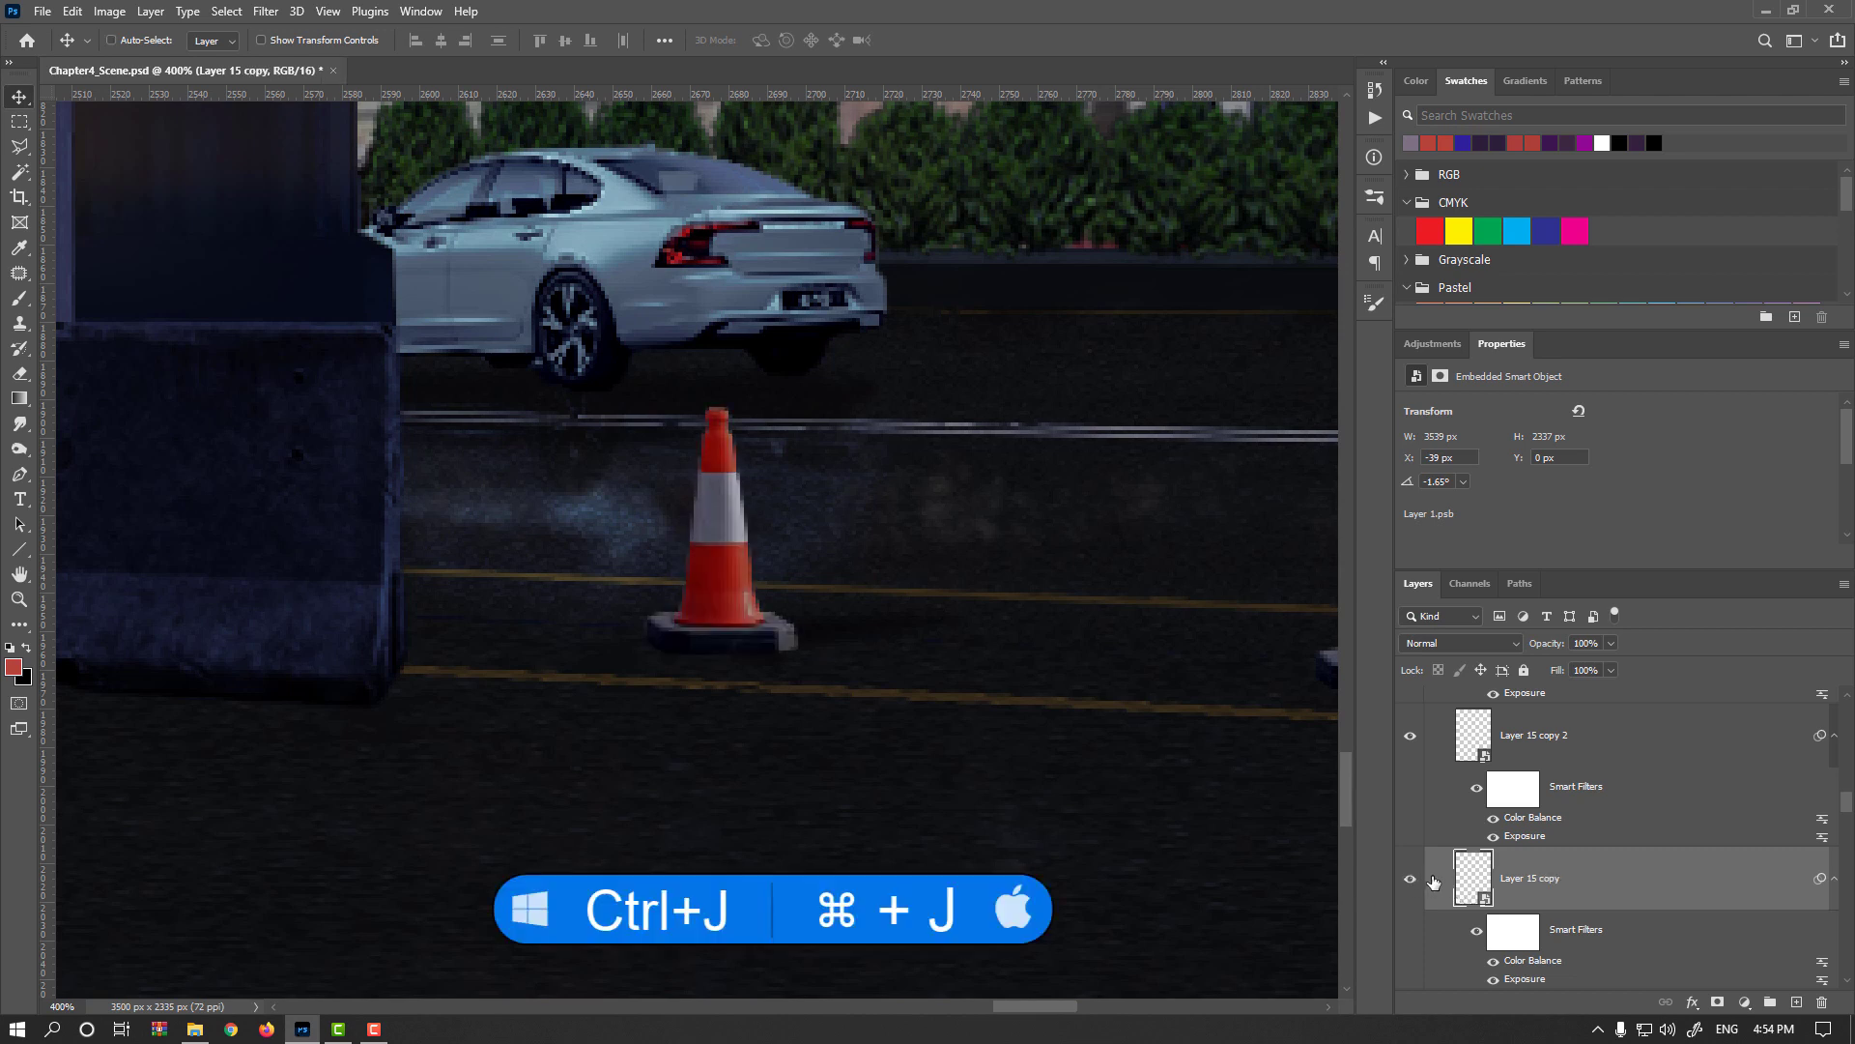
# Free-transform the lower cone layer, Layer 15, and flip it vertically
pyautogui.scroll(-3, 1449, 885)
pyautogui.click(1485, 899)
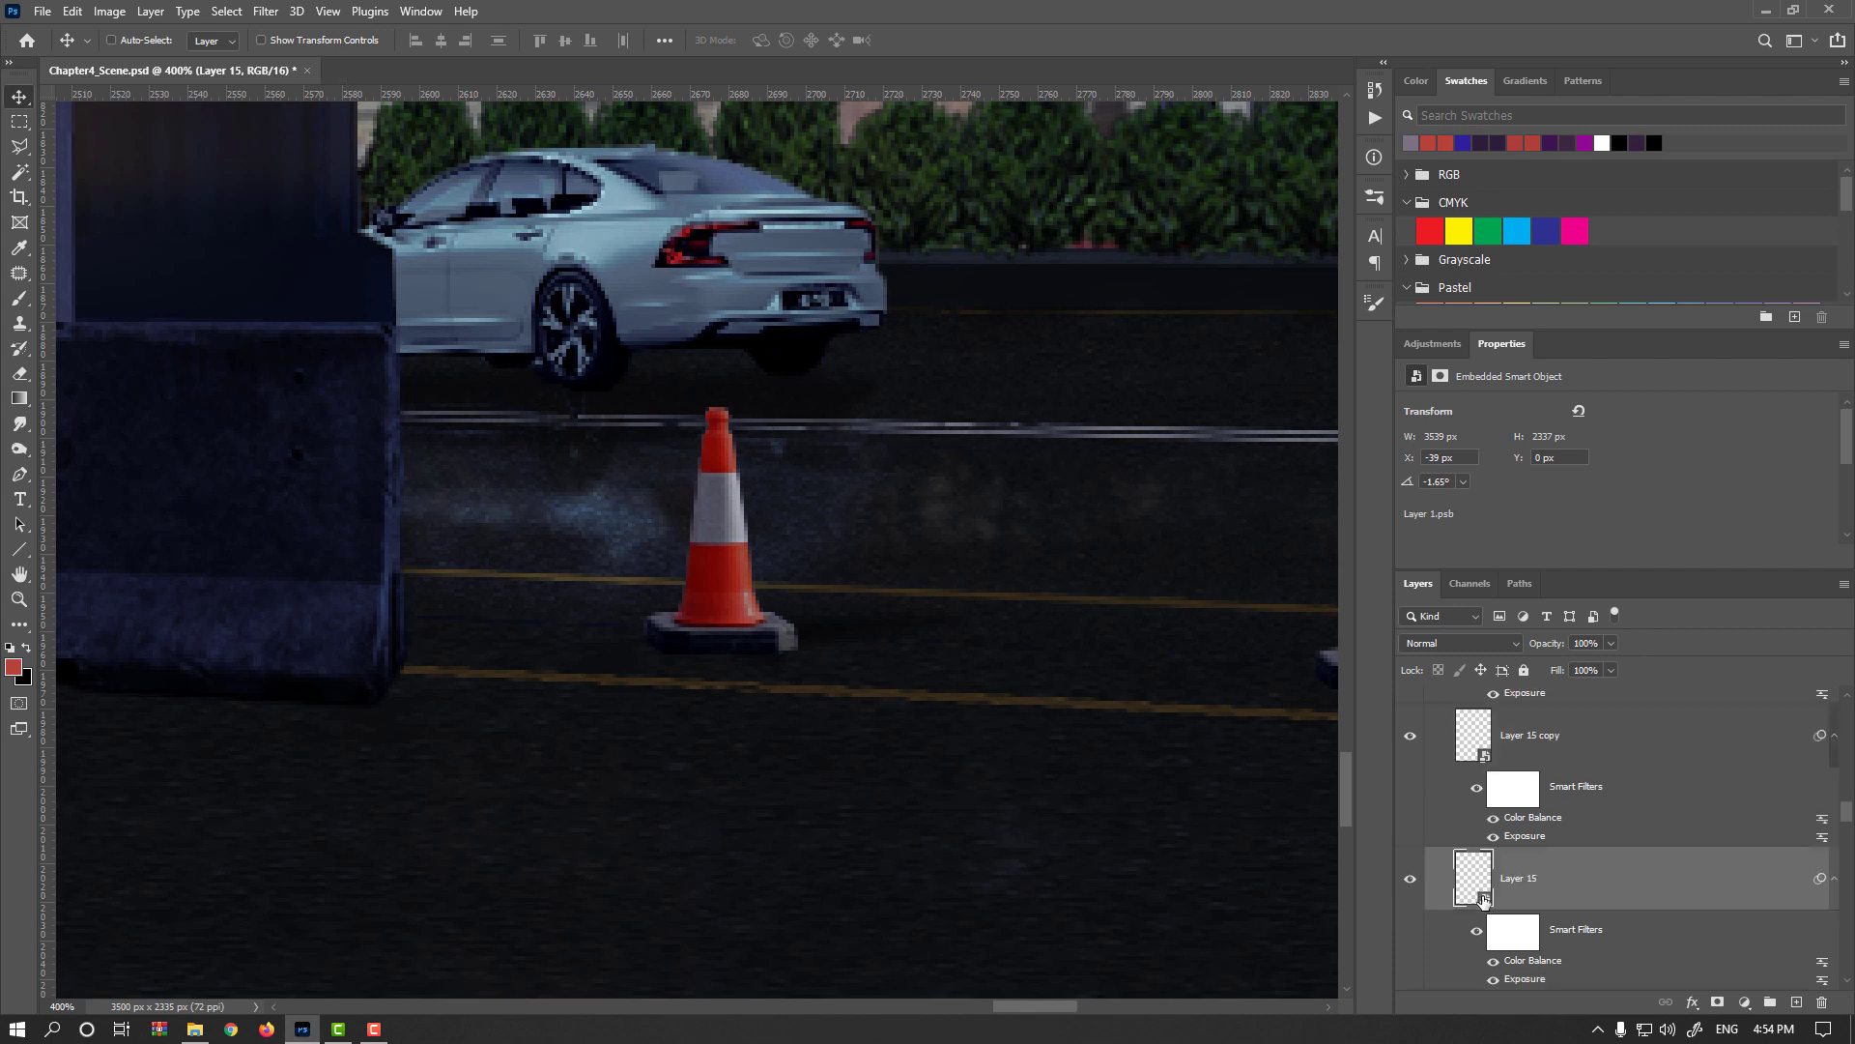
pyautogui.hotkey('ctrl', 't')
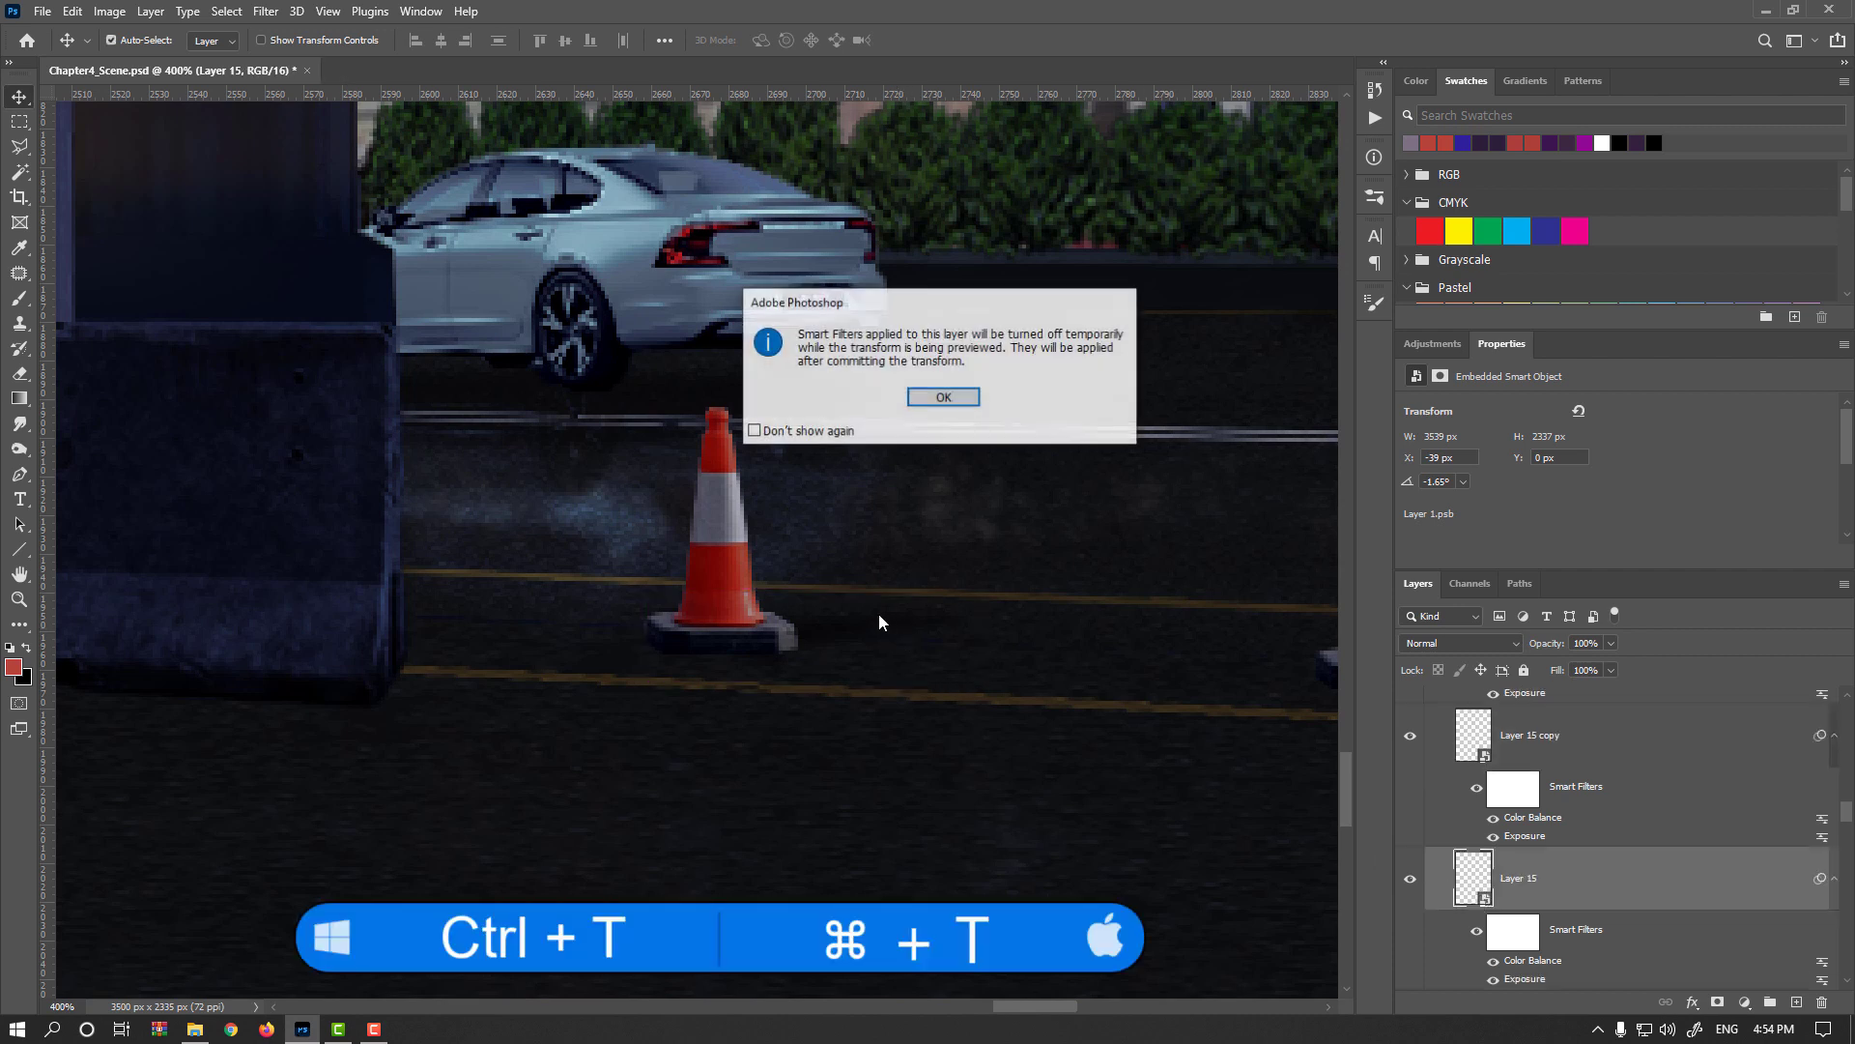
pyautogui.press('Return')
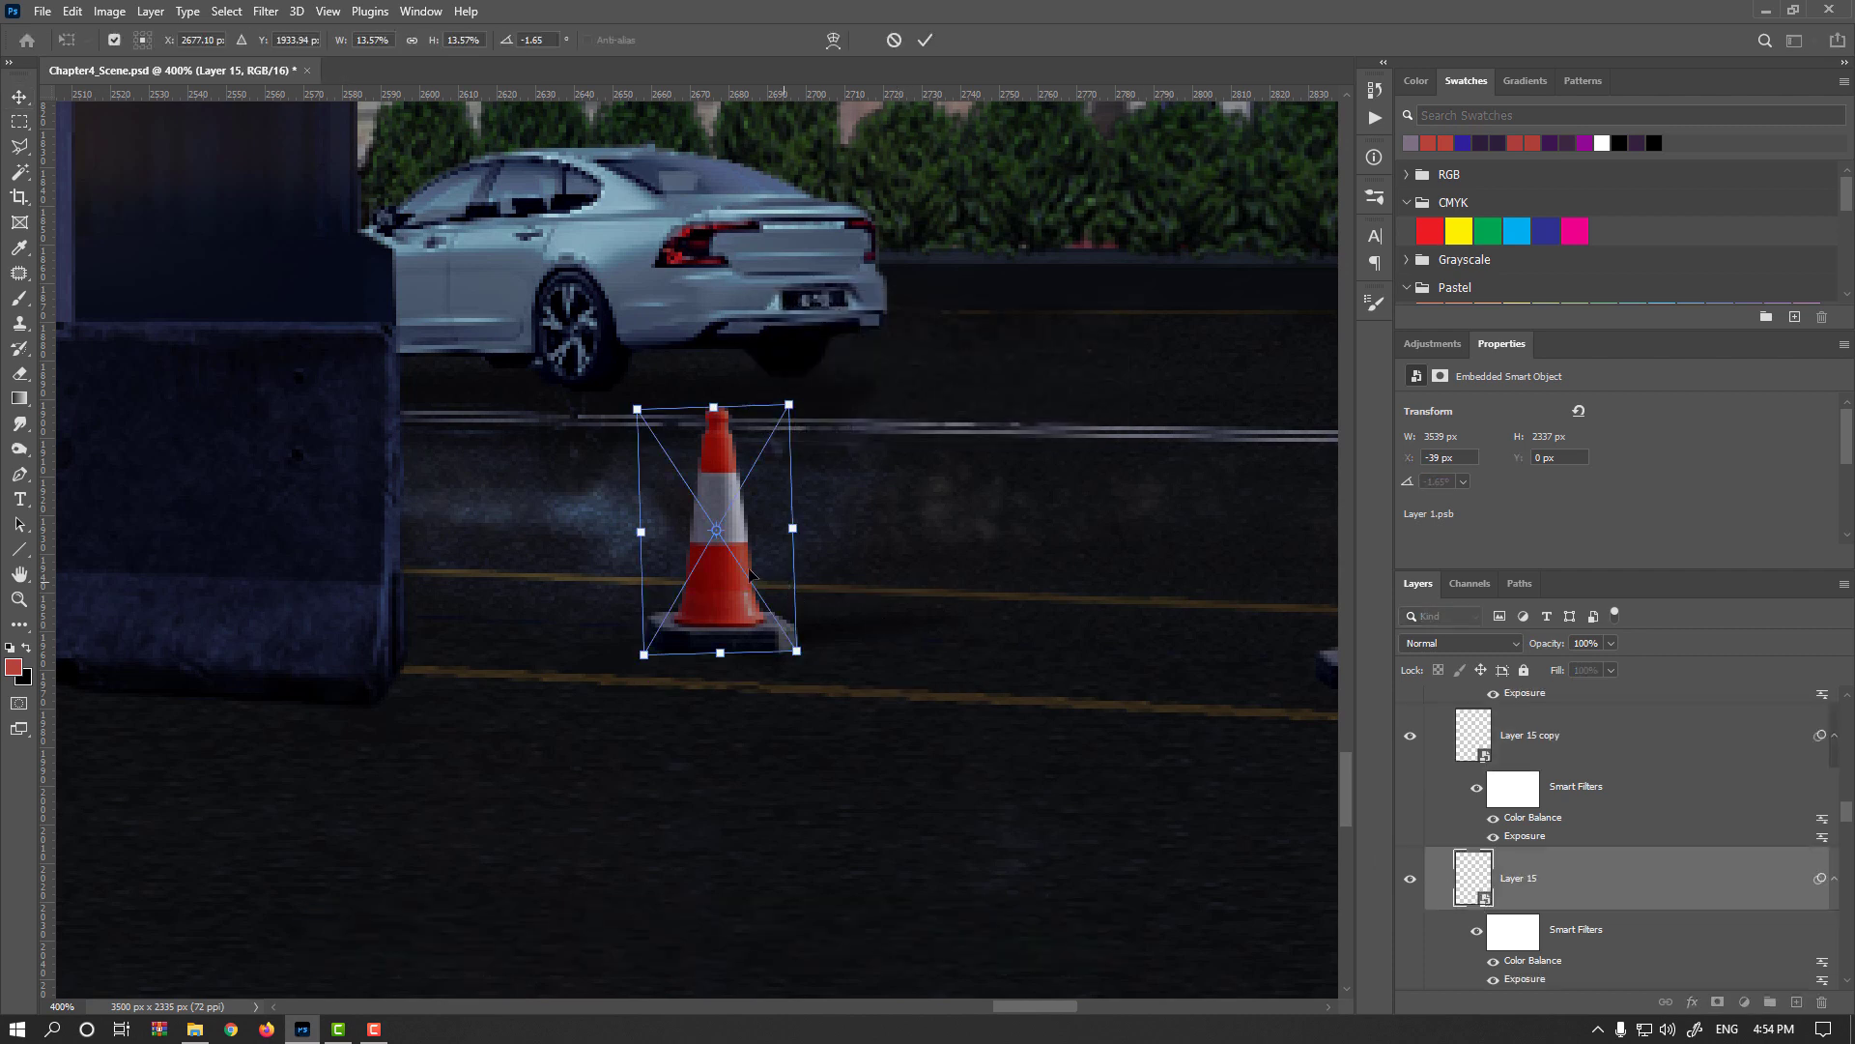
pyautogui.rightClick(750, 574)
pyautogui.click(821, 891)
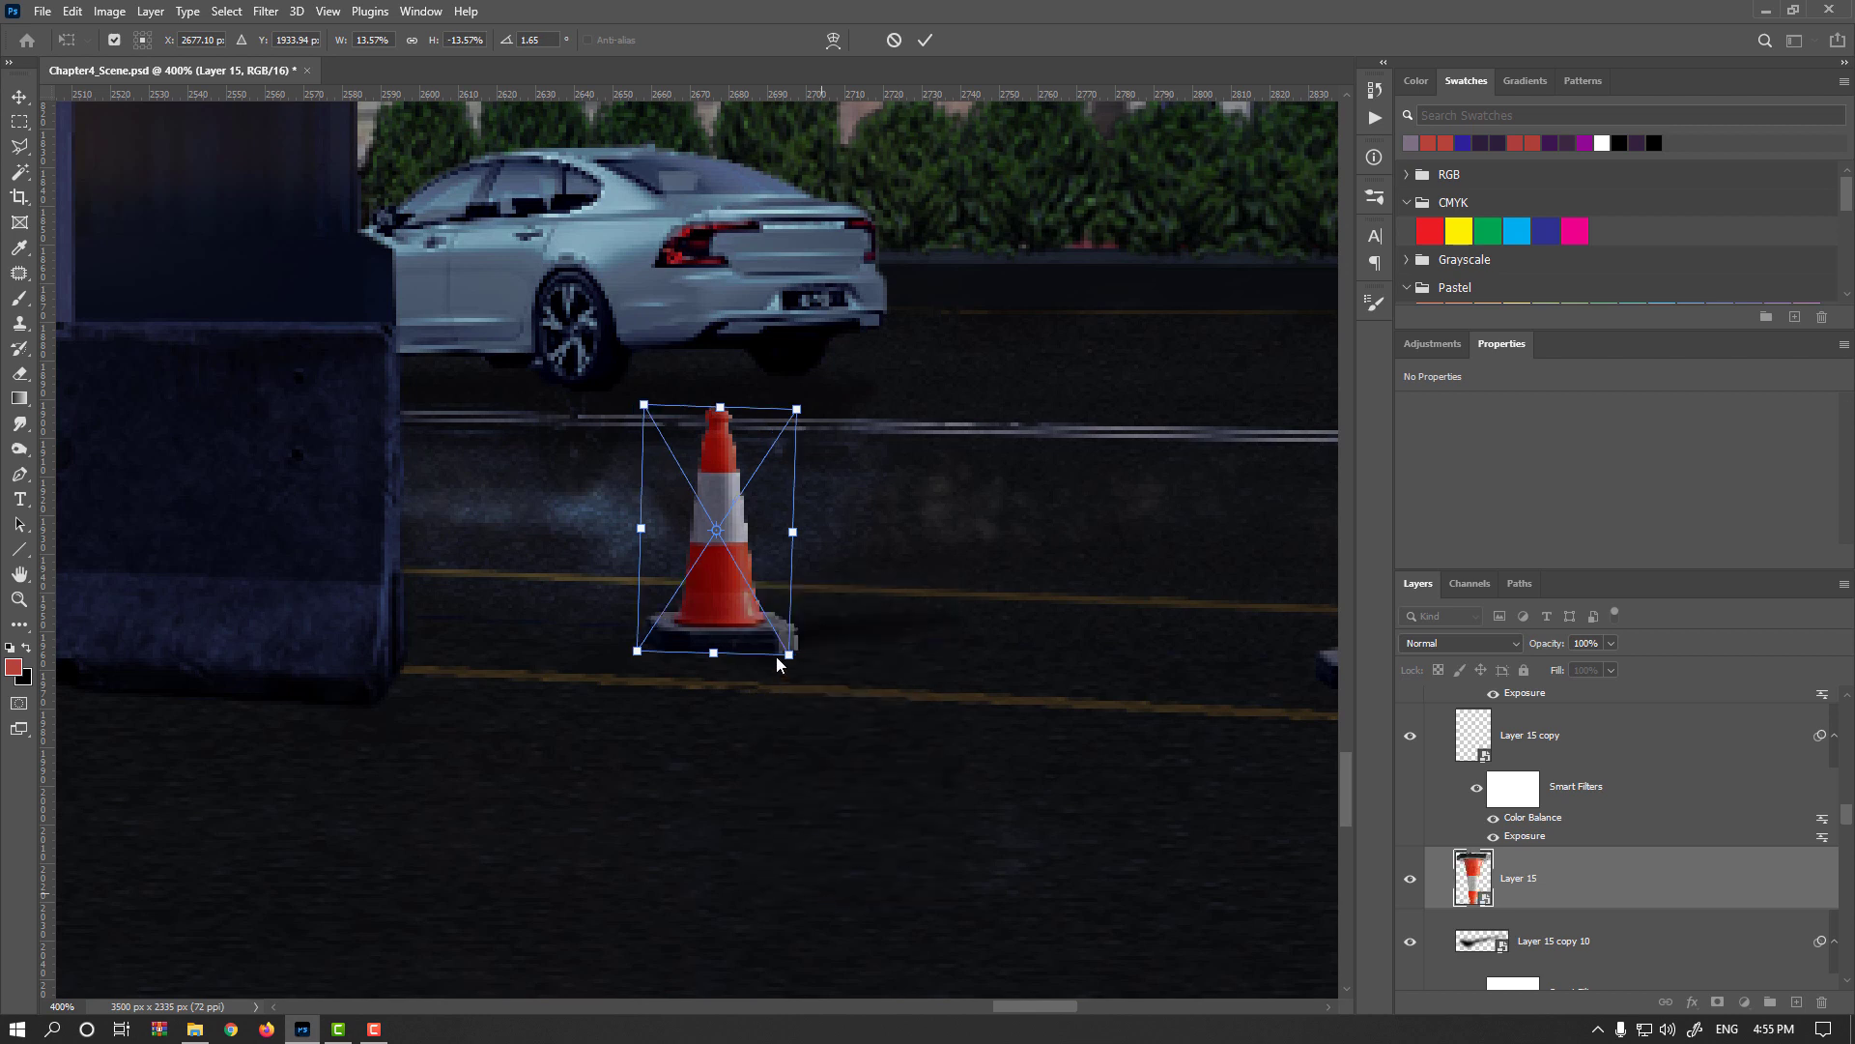
# Move the flipped cone directly beneath the original and skew its sides slightly upward to line up with the real base
pyautogui.moveTo(720, 517); pyautogui.dragTo(720, 764)
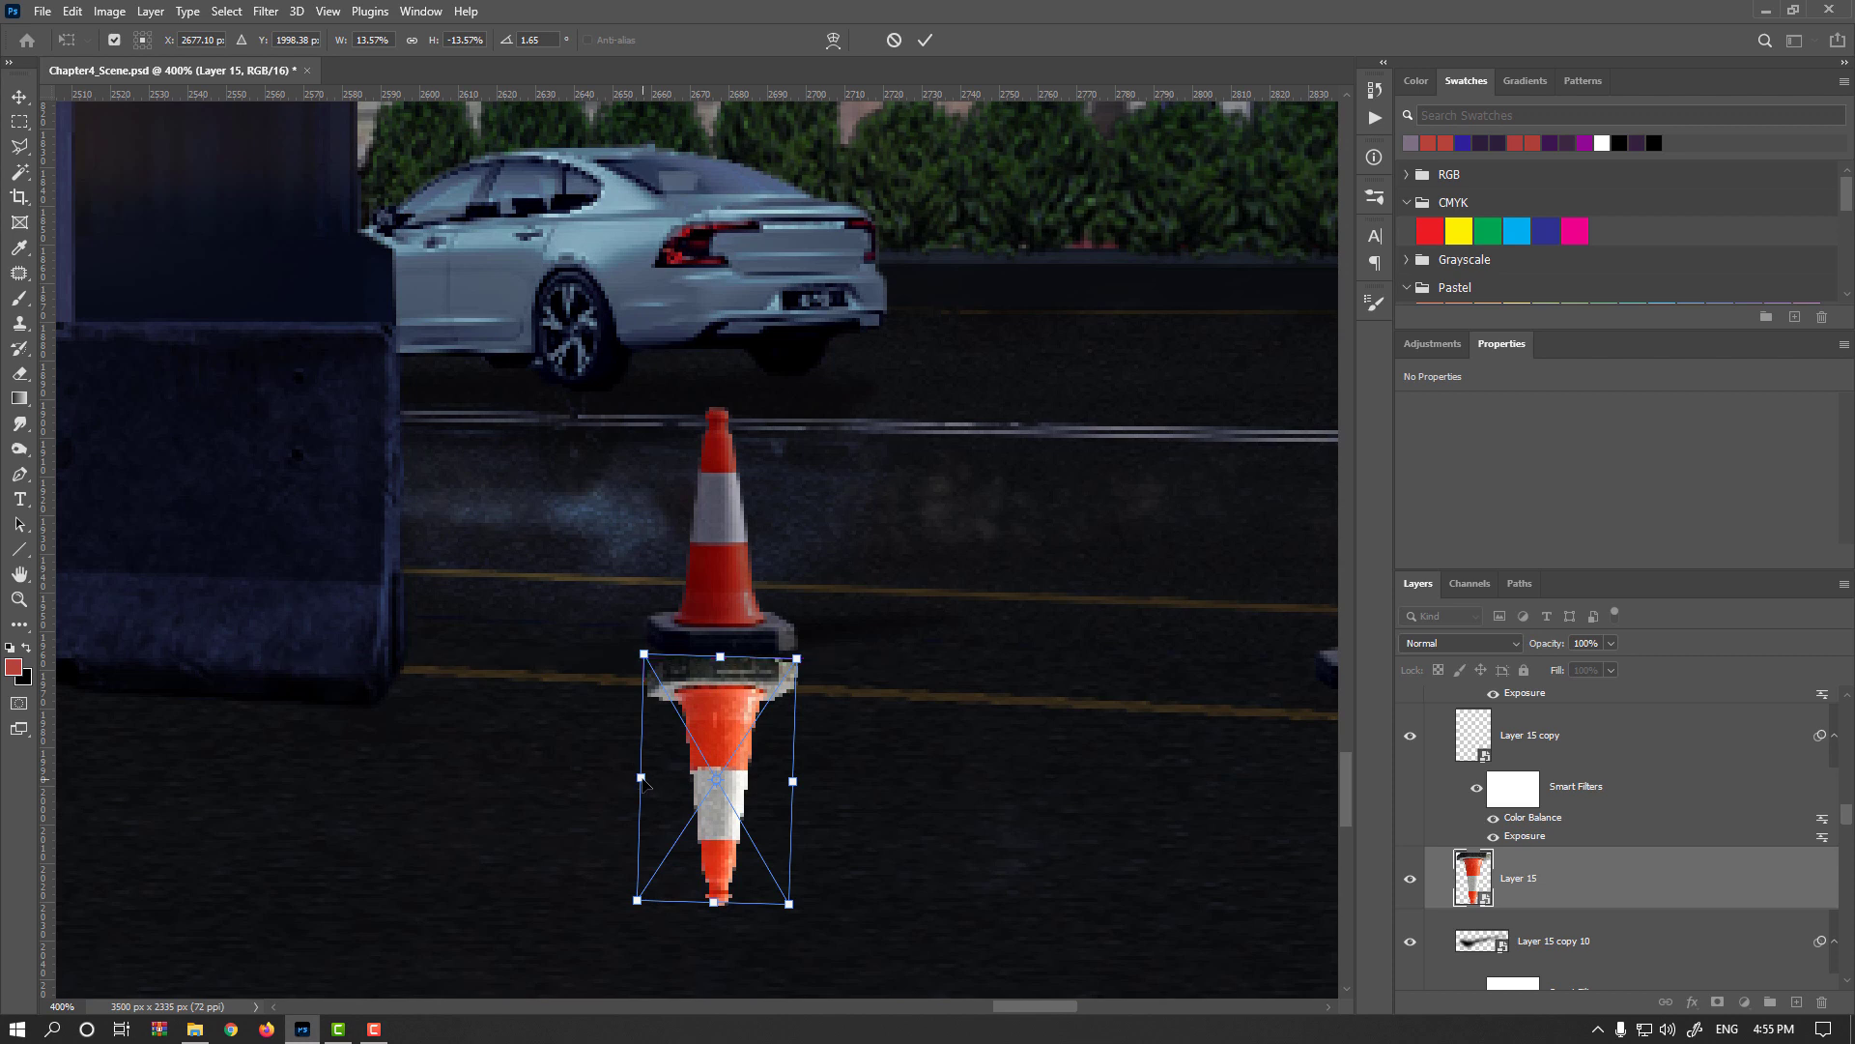
pyautogui.moveTo(645, 783); pyautogui.dragTo(646, 763)
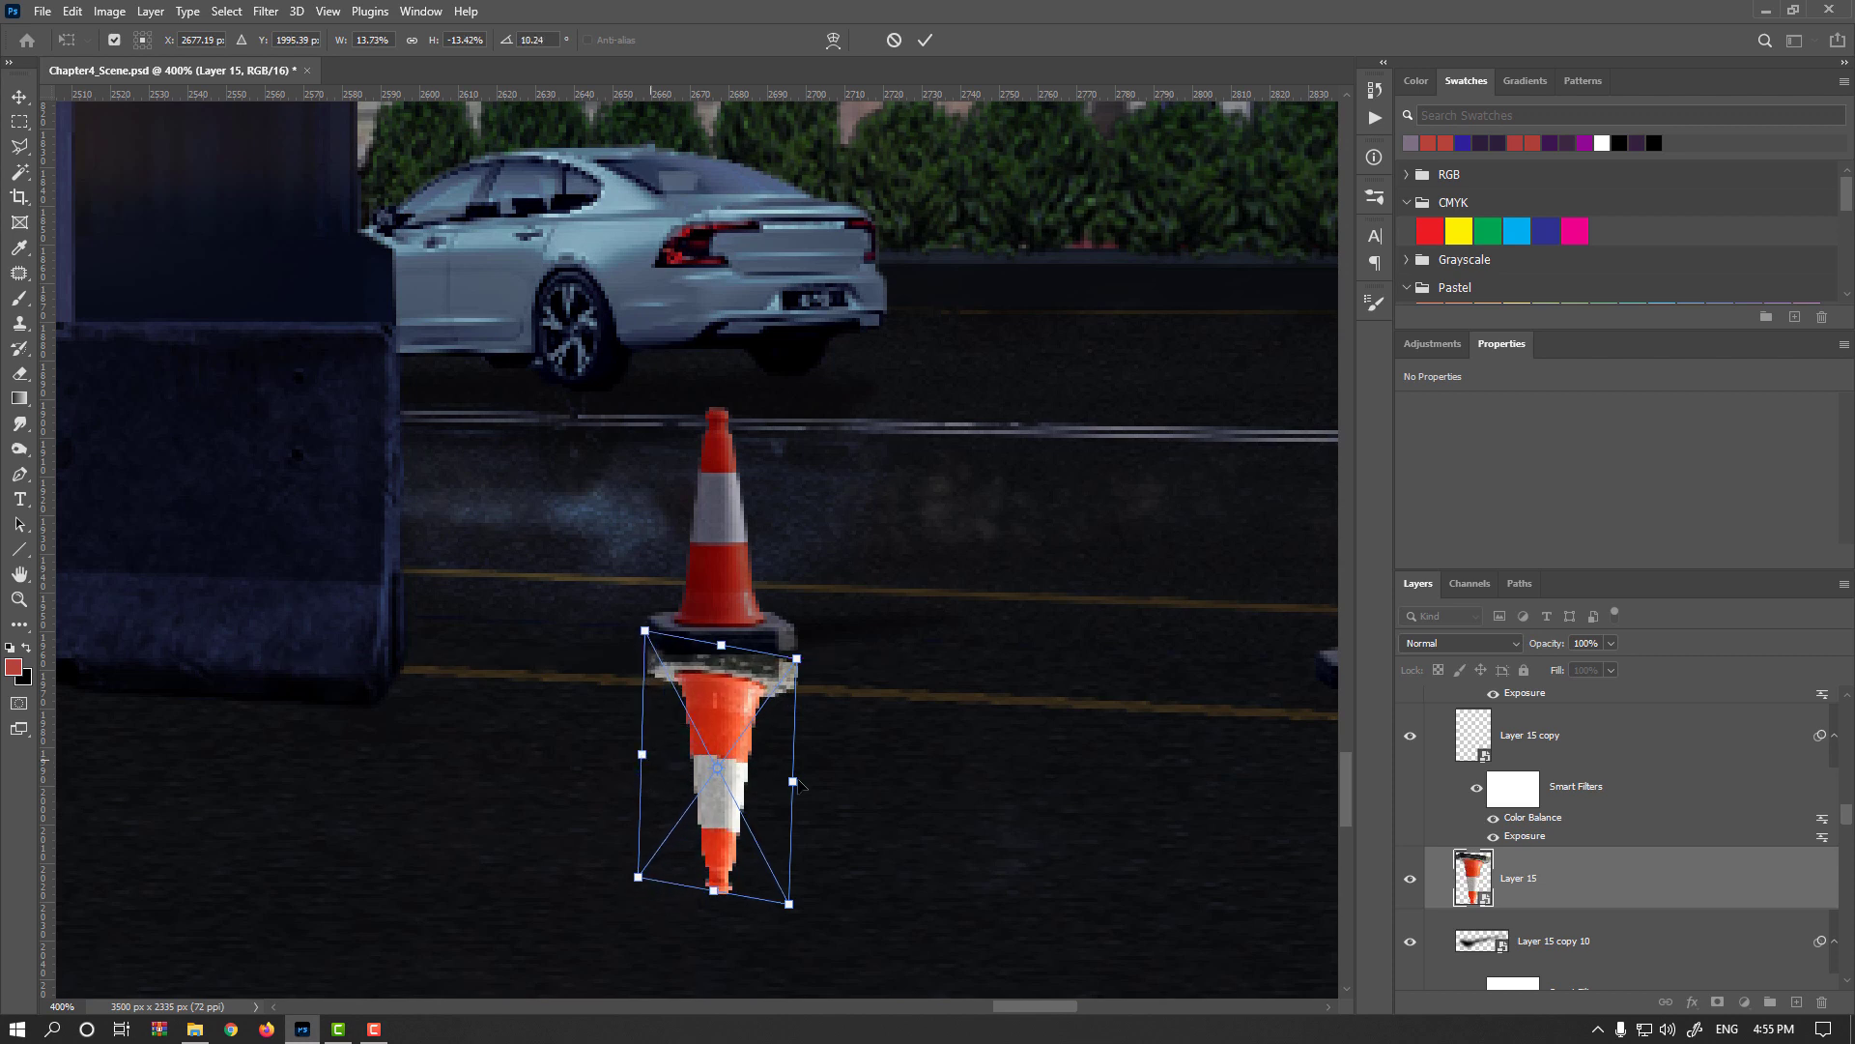
pyautogui.moveTo(792, 780); pyautogui.dragTo(787, 762)
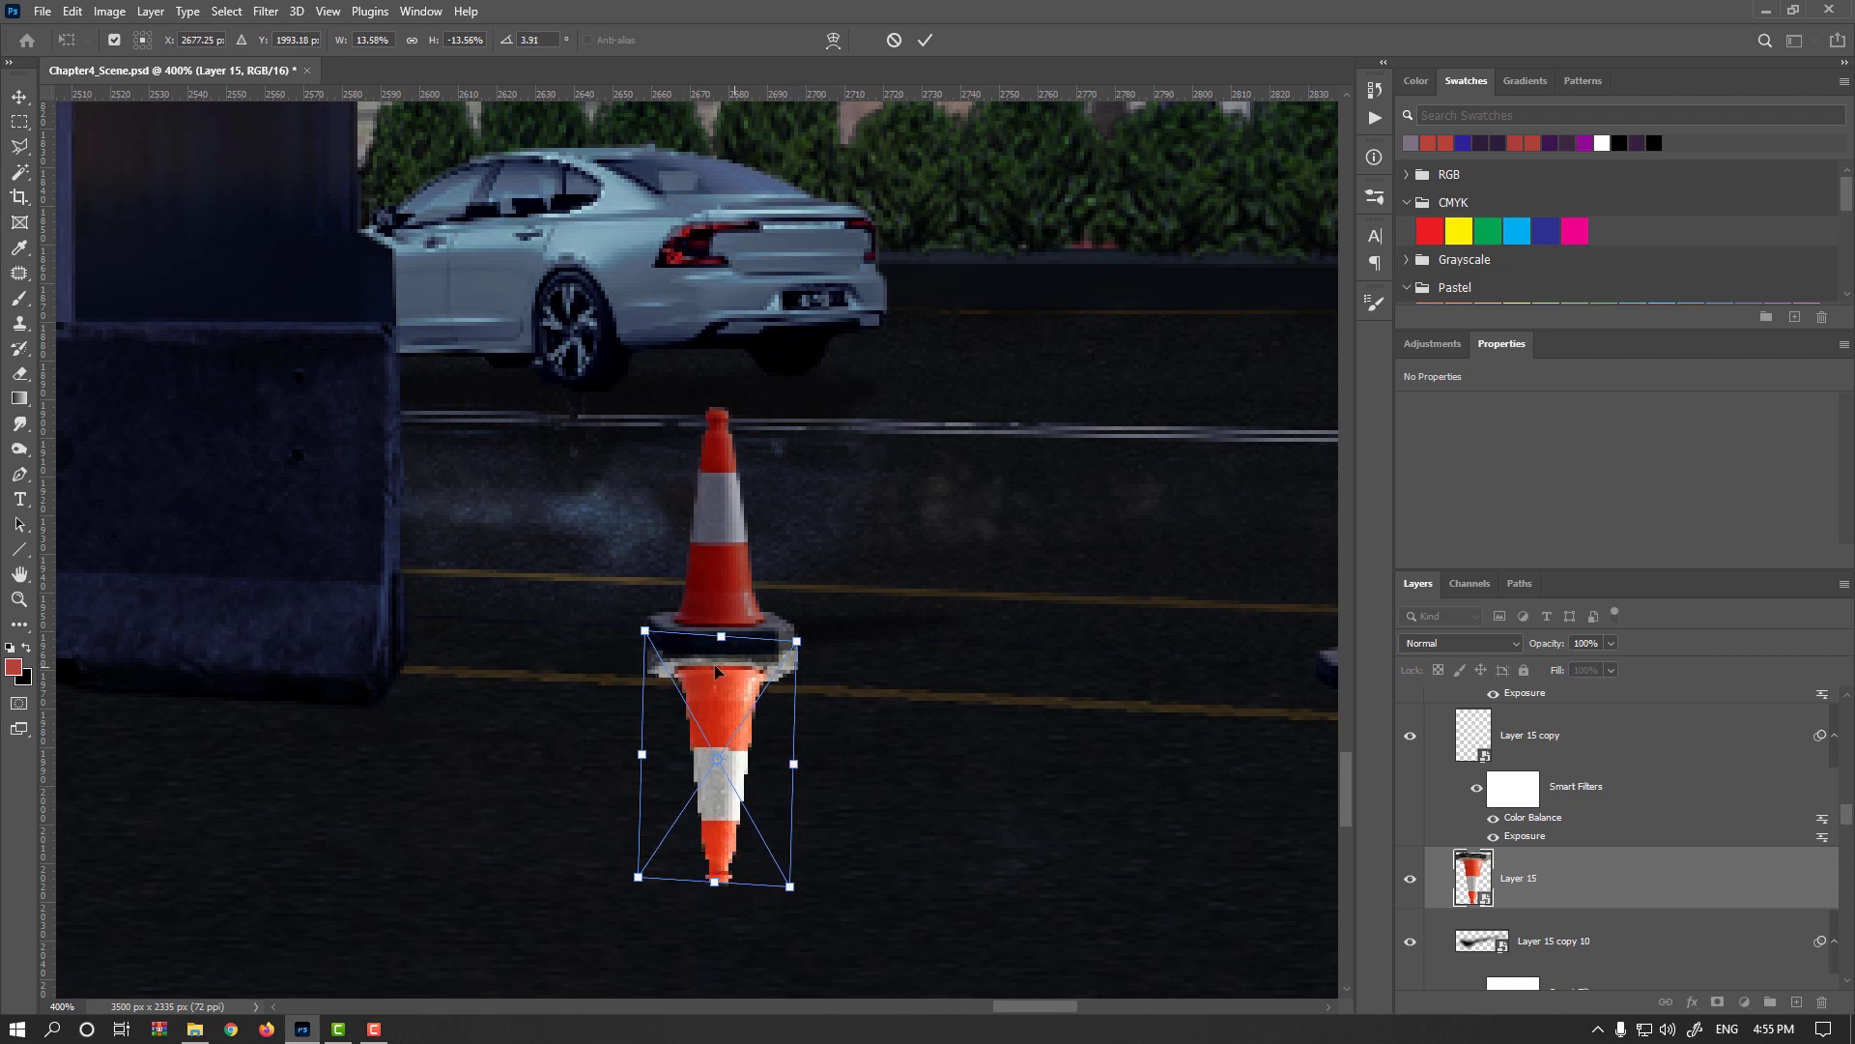
pyautogui.moveTo(713, 708); pyautogui.dragTo(709, 711)
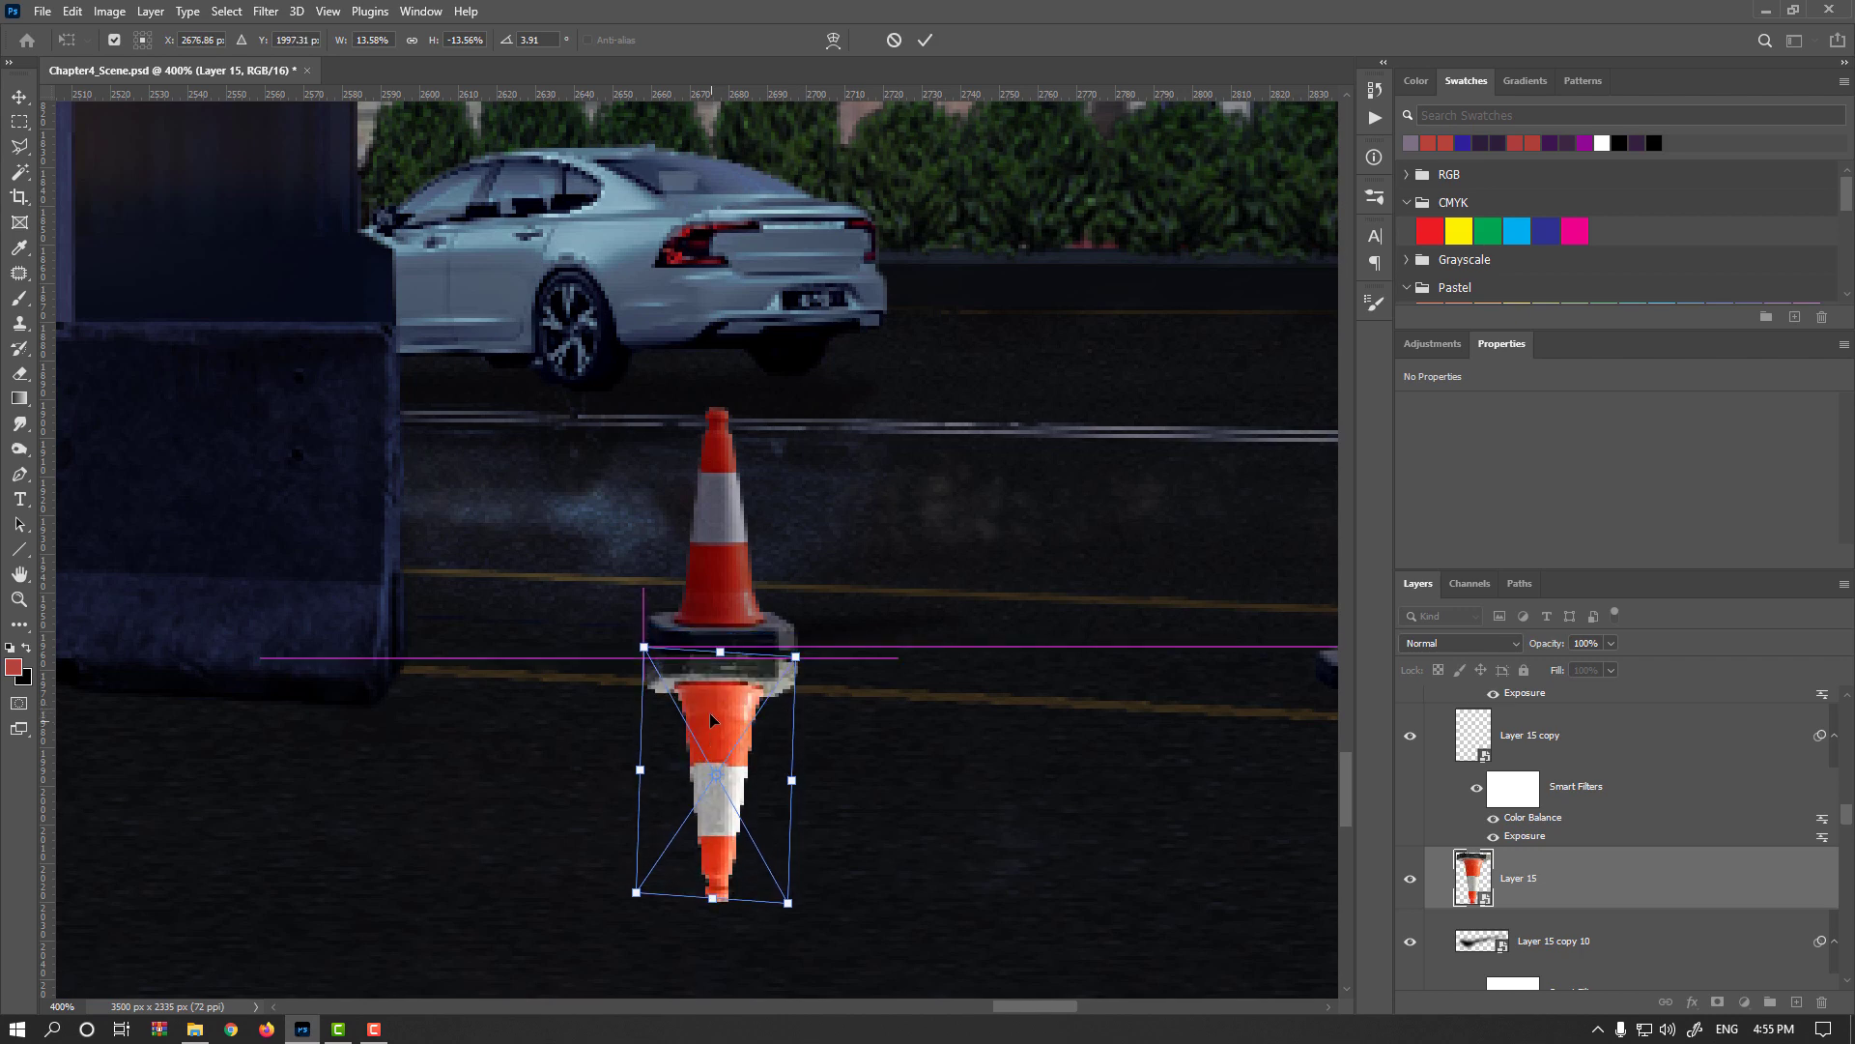
pyautogui.press('Return')
# Rasterize the flipped cone layer, Layer 15
pyautogui.scroll(1, 716, 674)
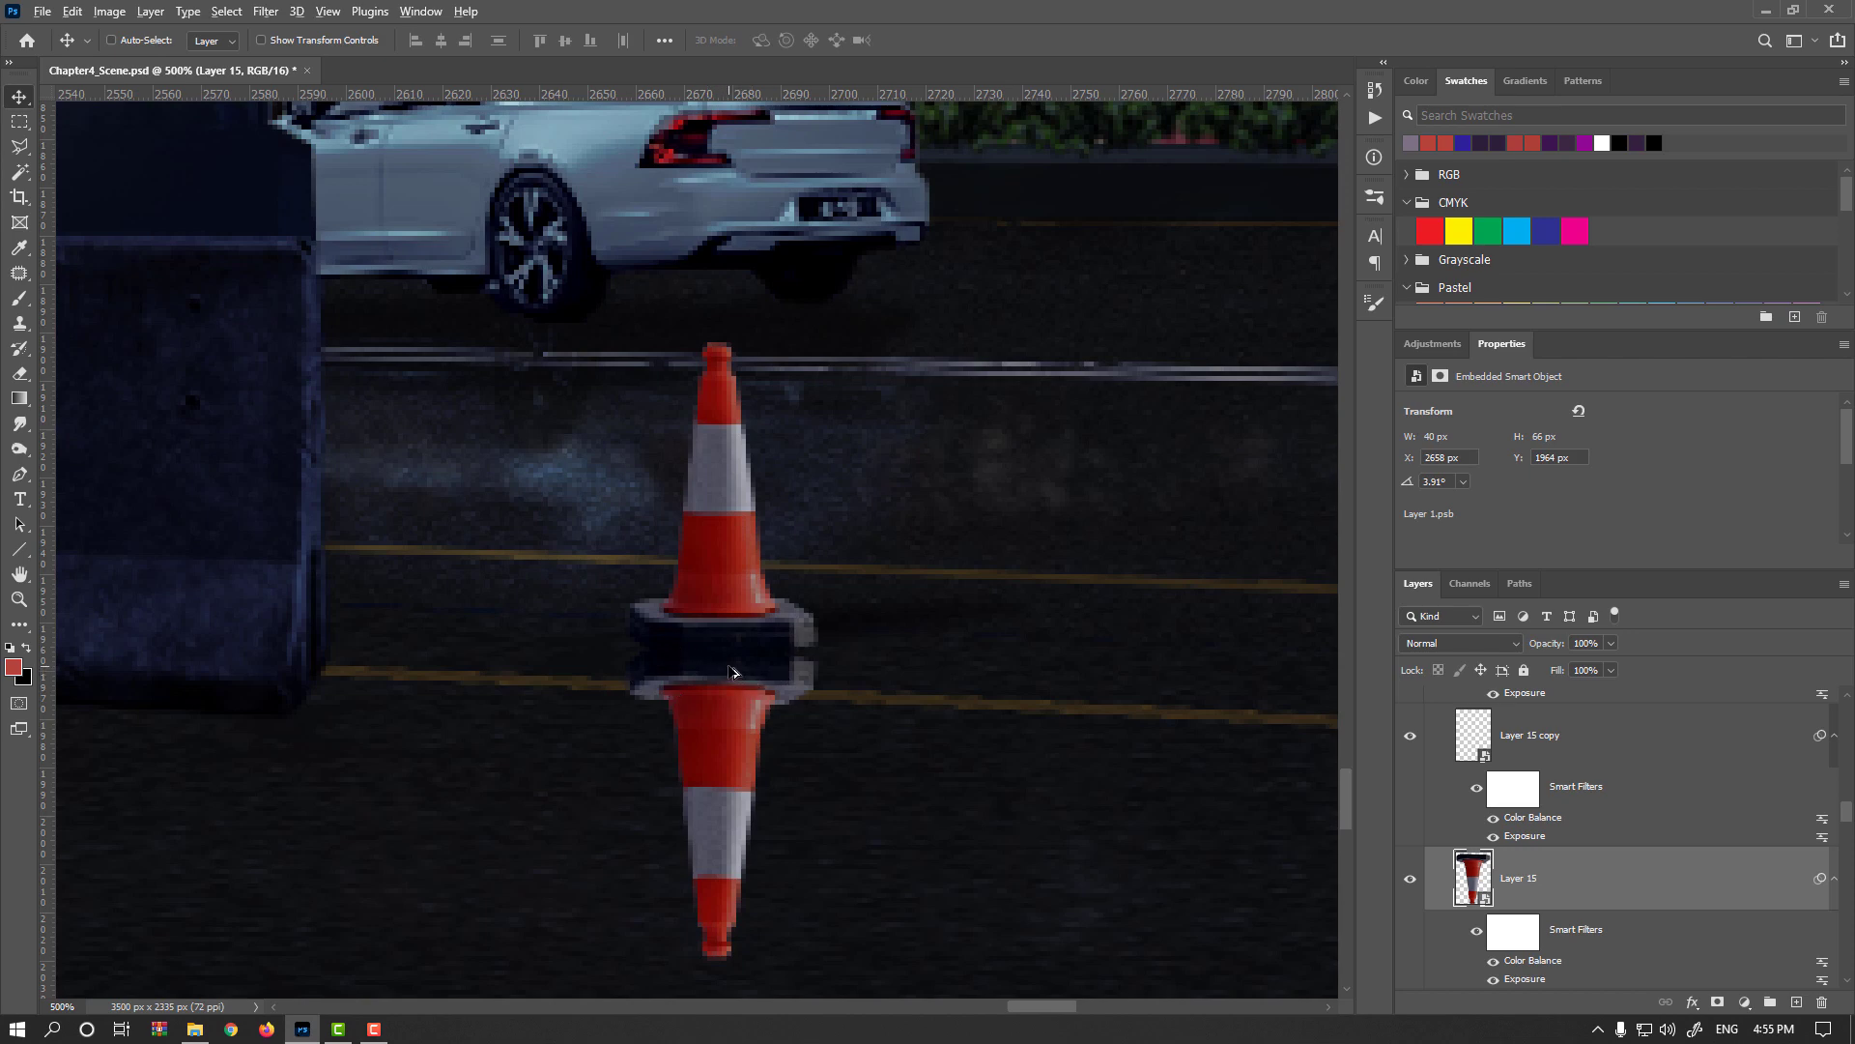
pyautogui.scroll(1, 735, 673)
pyautogui.rightClick(1556, 887)
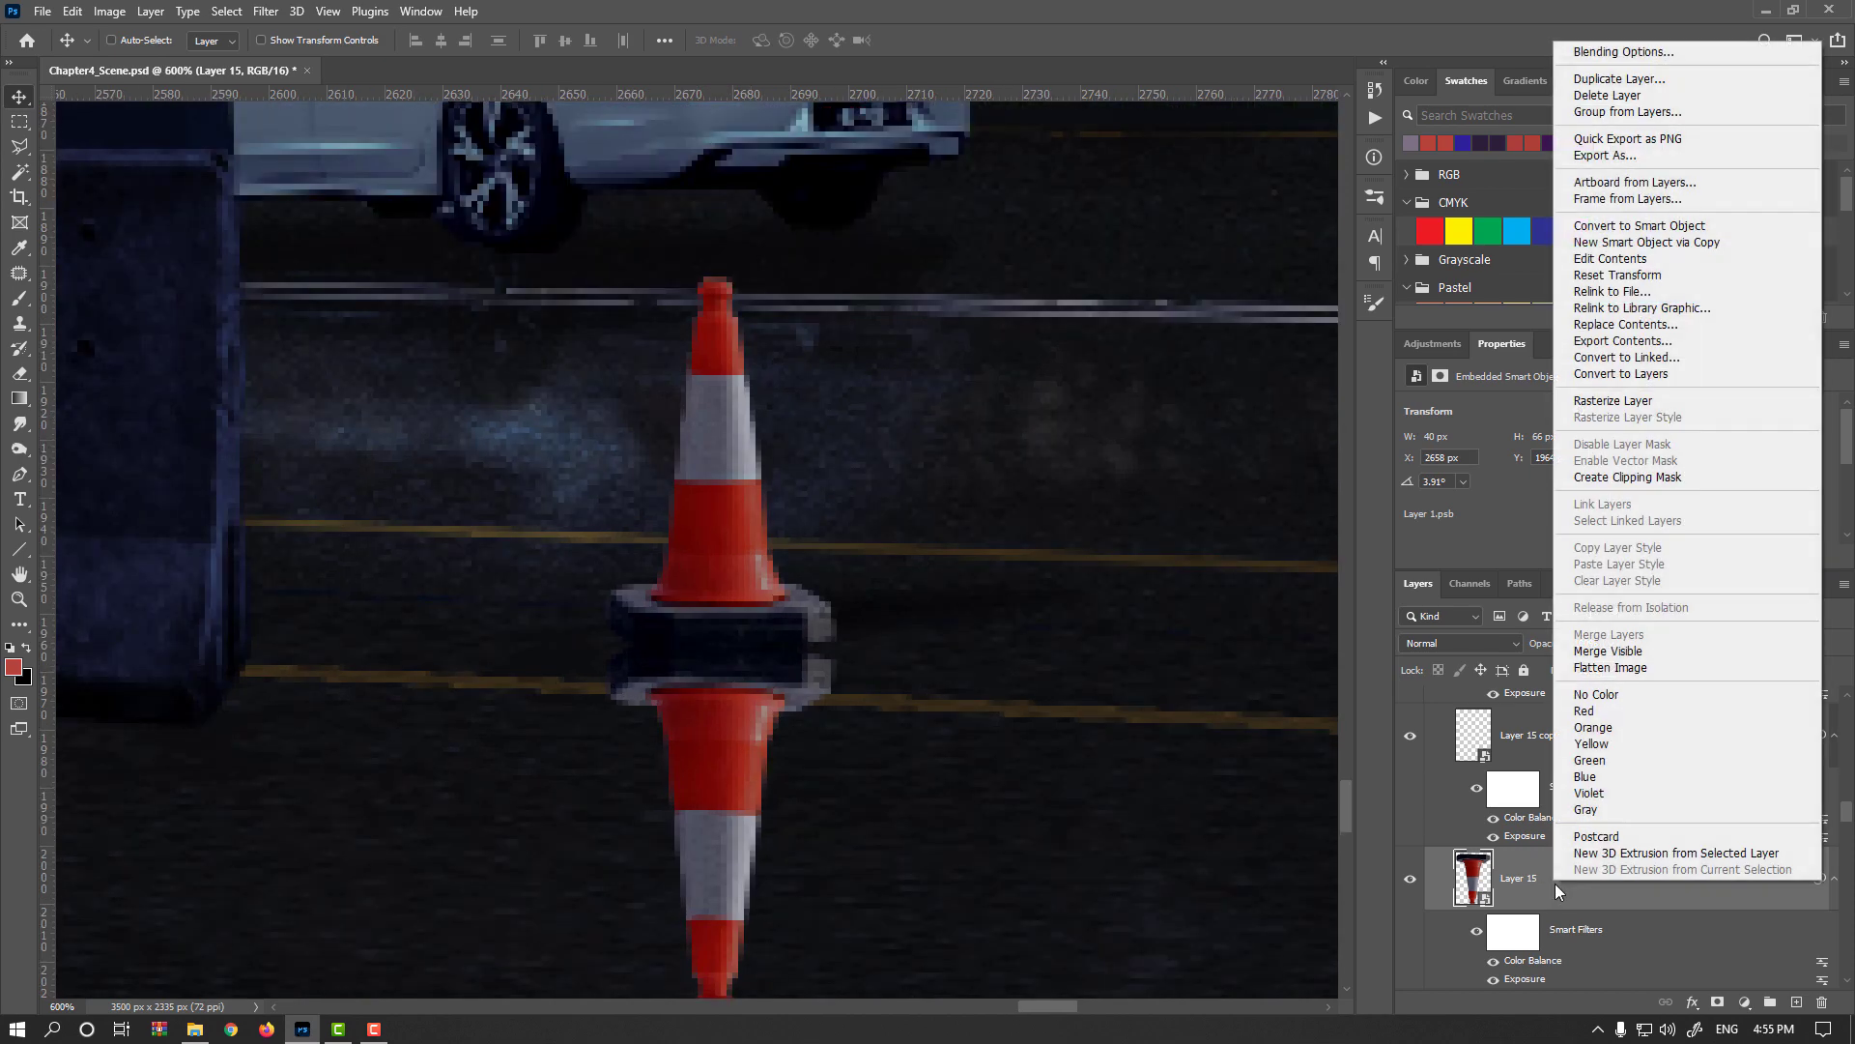
pyautogui.click(1643, 400)
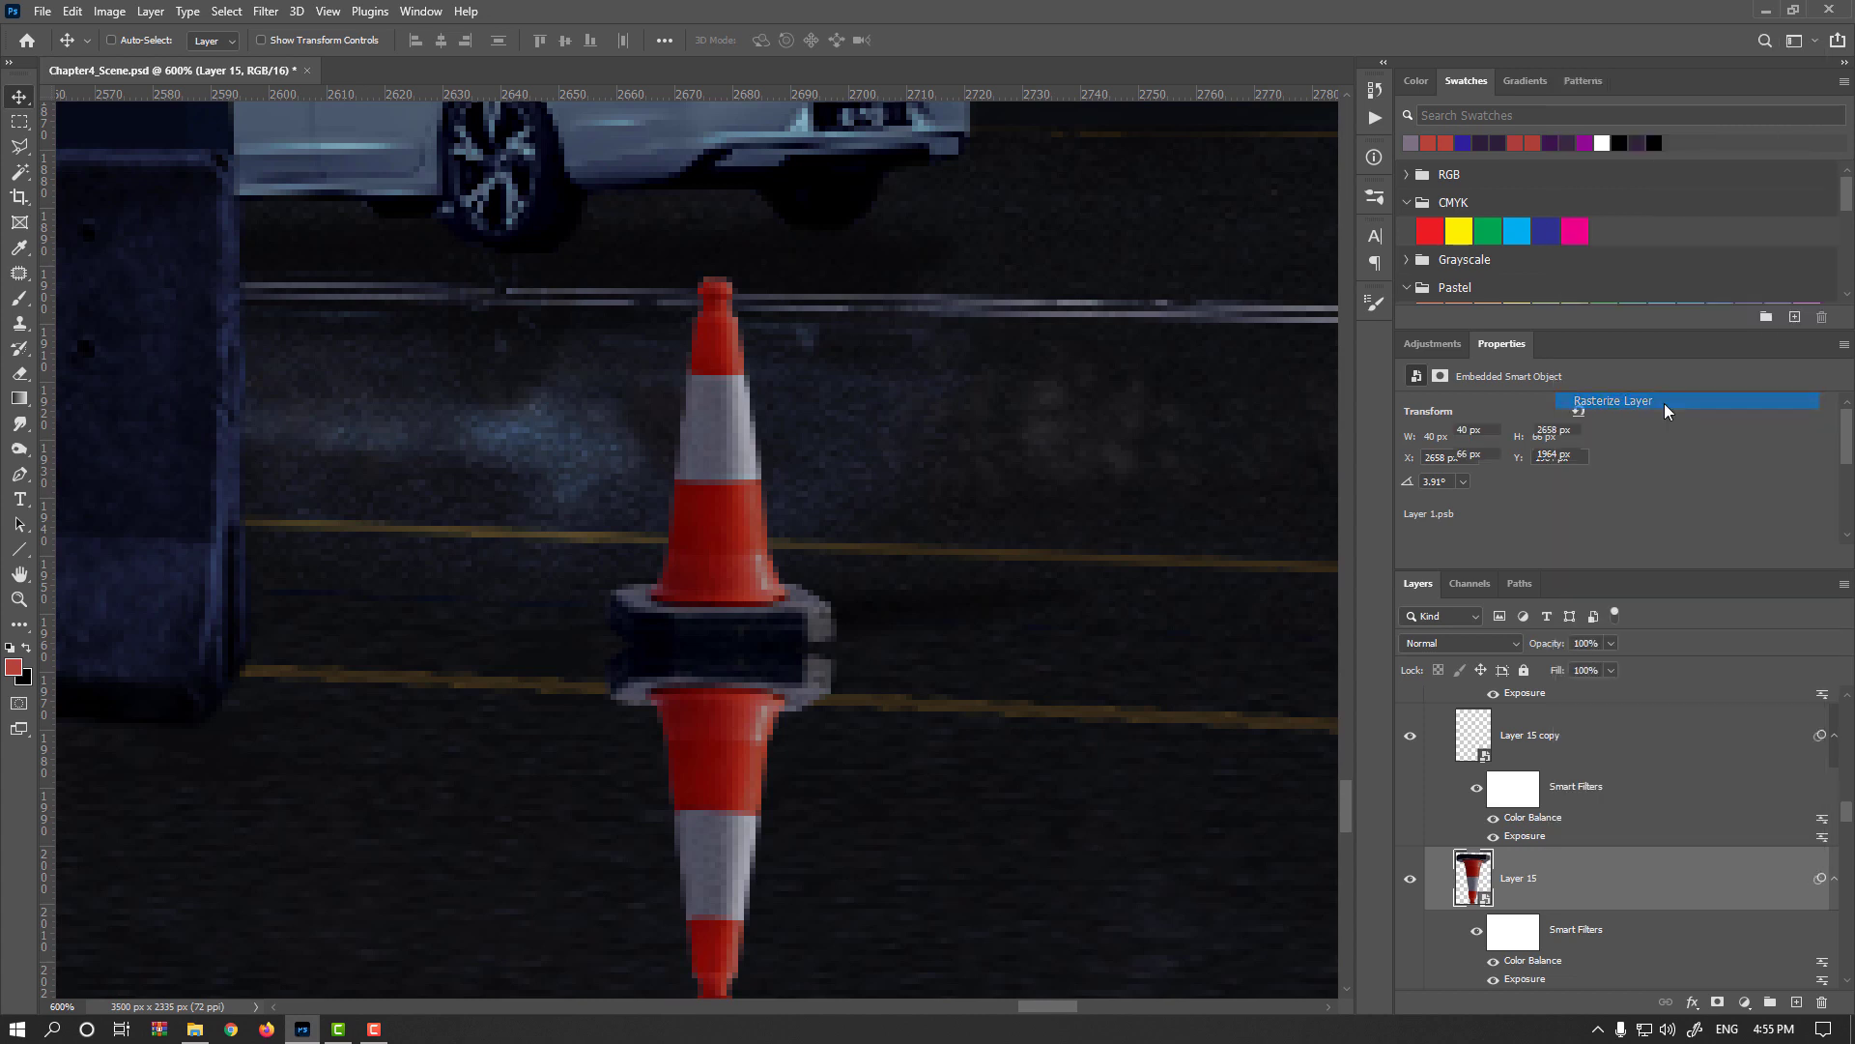
# Select the dark base of the flipped cone with the Polygonal Lasso, leaving out the orange body
pyautogui.click(21, 147)
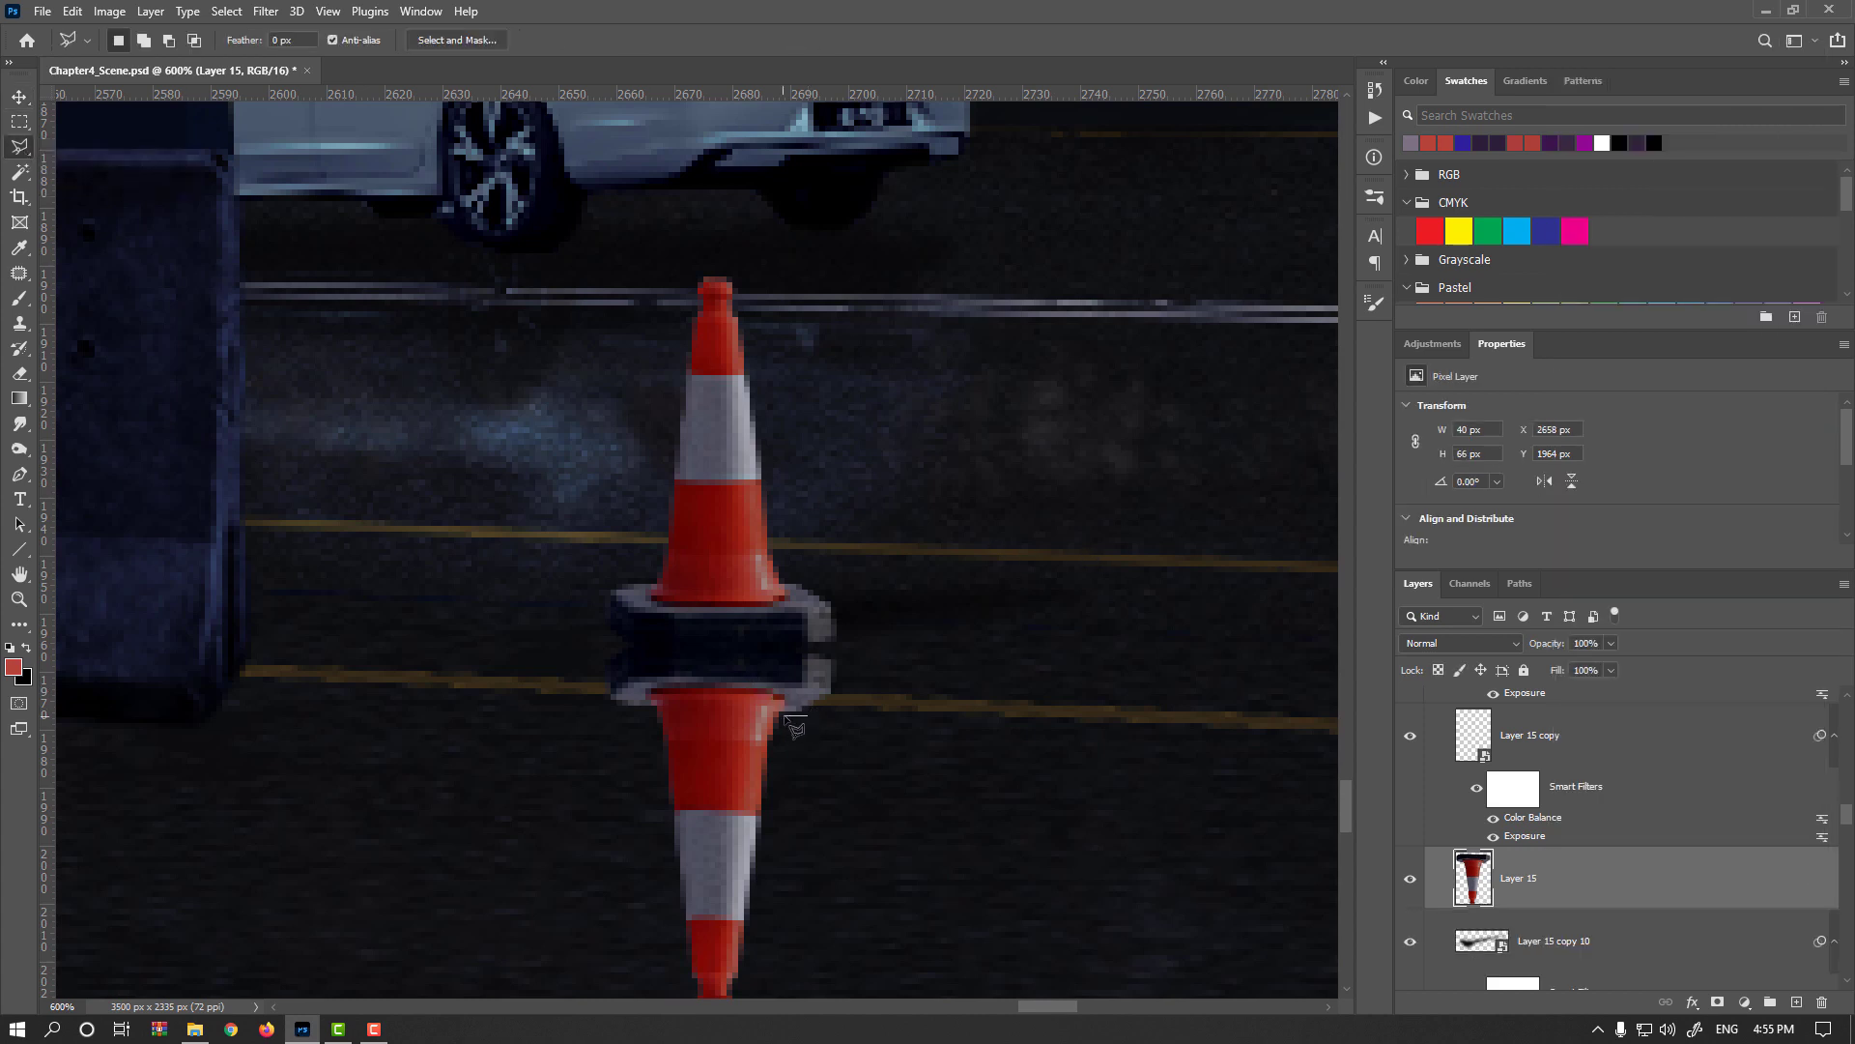
pyautogui.click(784, 715)
pyautogui.click(779, 692)
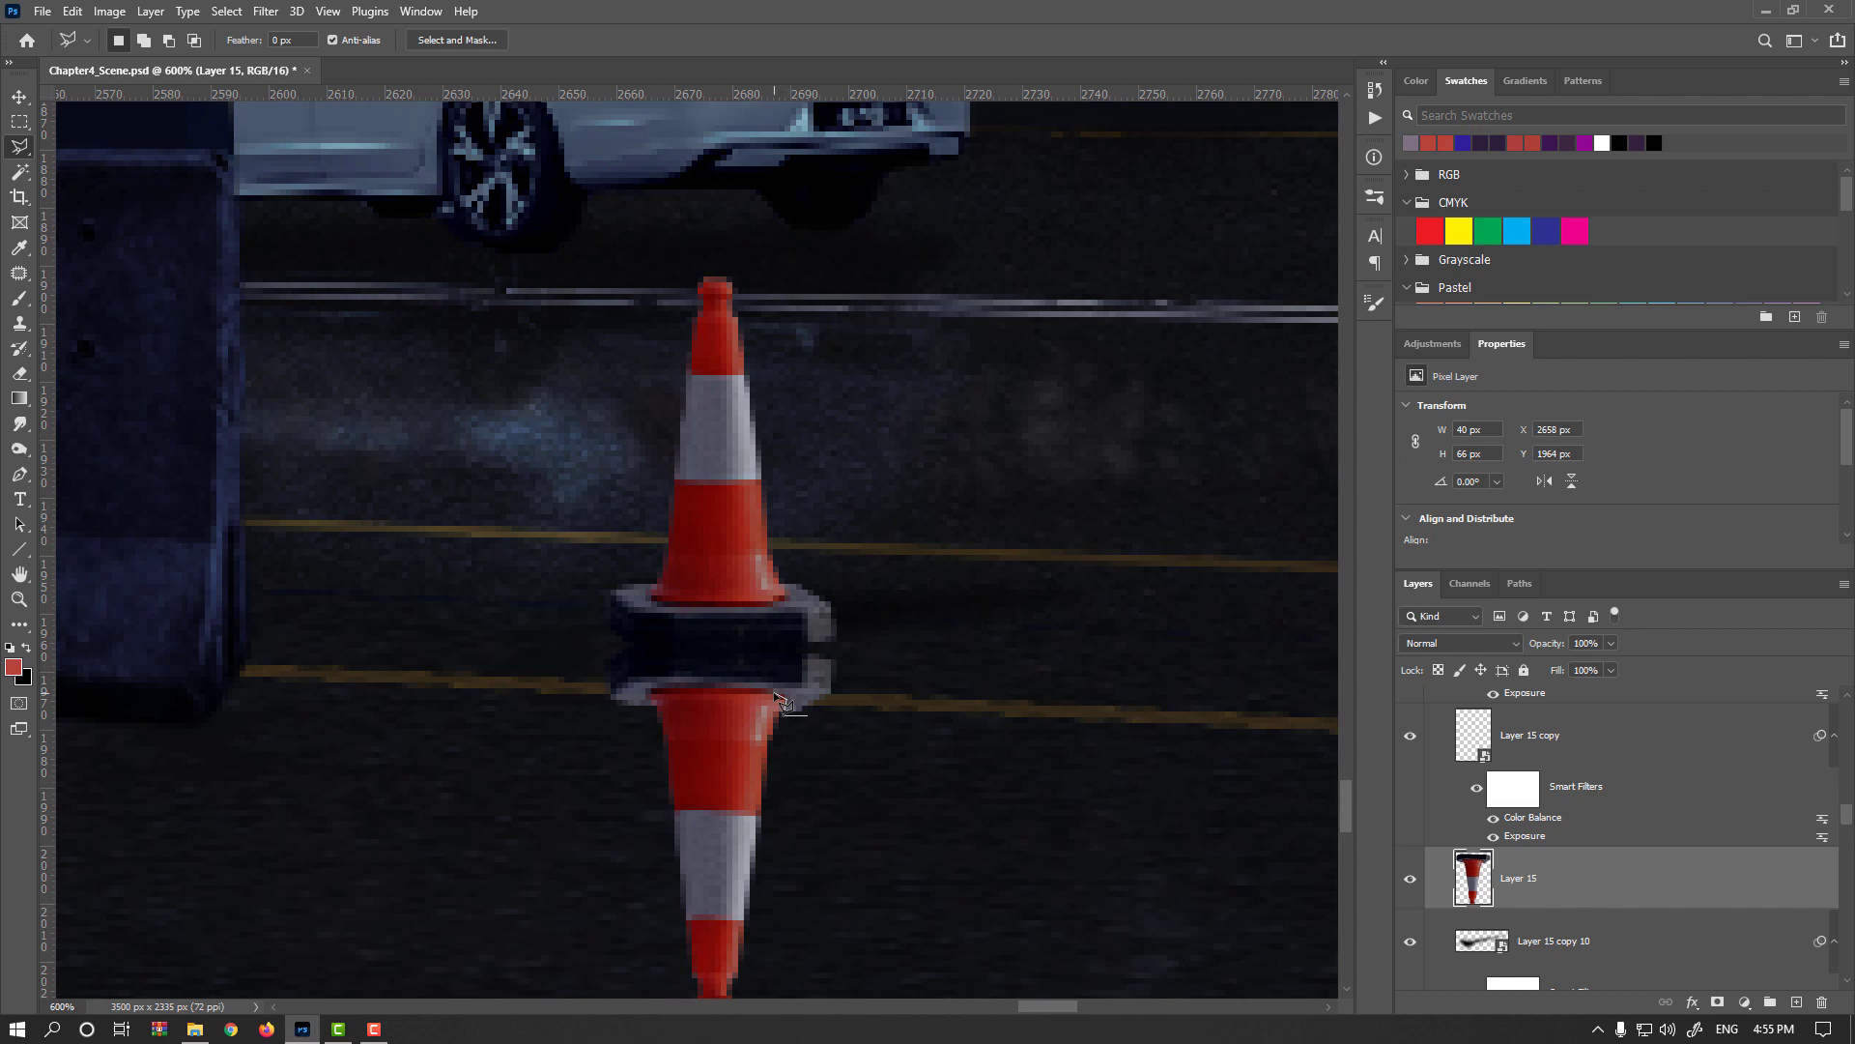
pyautogui.click(650, 694)
pyautogui.click(644, 720)
pyautogui.click(557, 688)
pyautogui.click(586, 574)
pyautogui.click(843, 574)
pyautogui.doubleClick(907, 686)
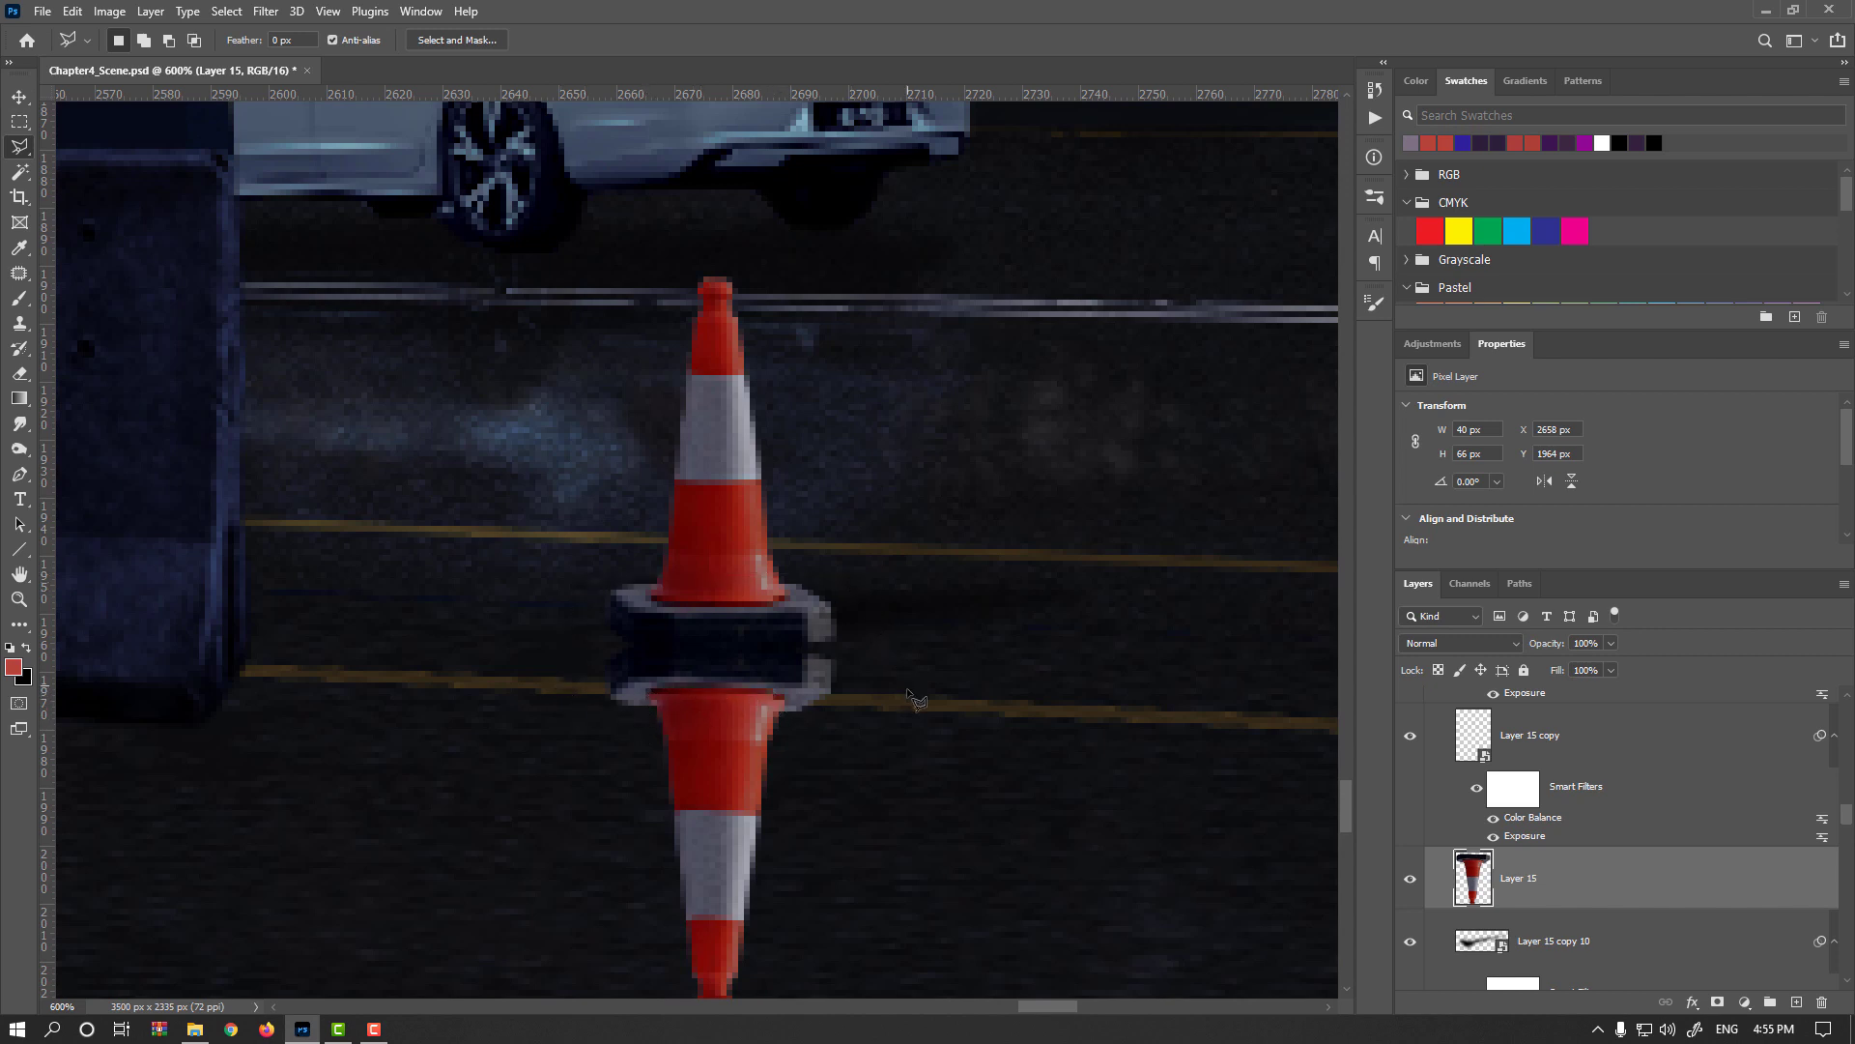
# Flip the selected cone base vertically, move it down 7 px and deselect it
pyautogui.hotkey('ctrl', 't')
pyautogui.rightClick(860, 667)
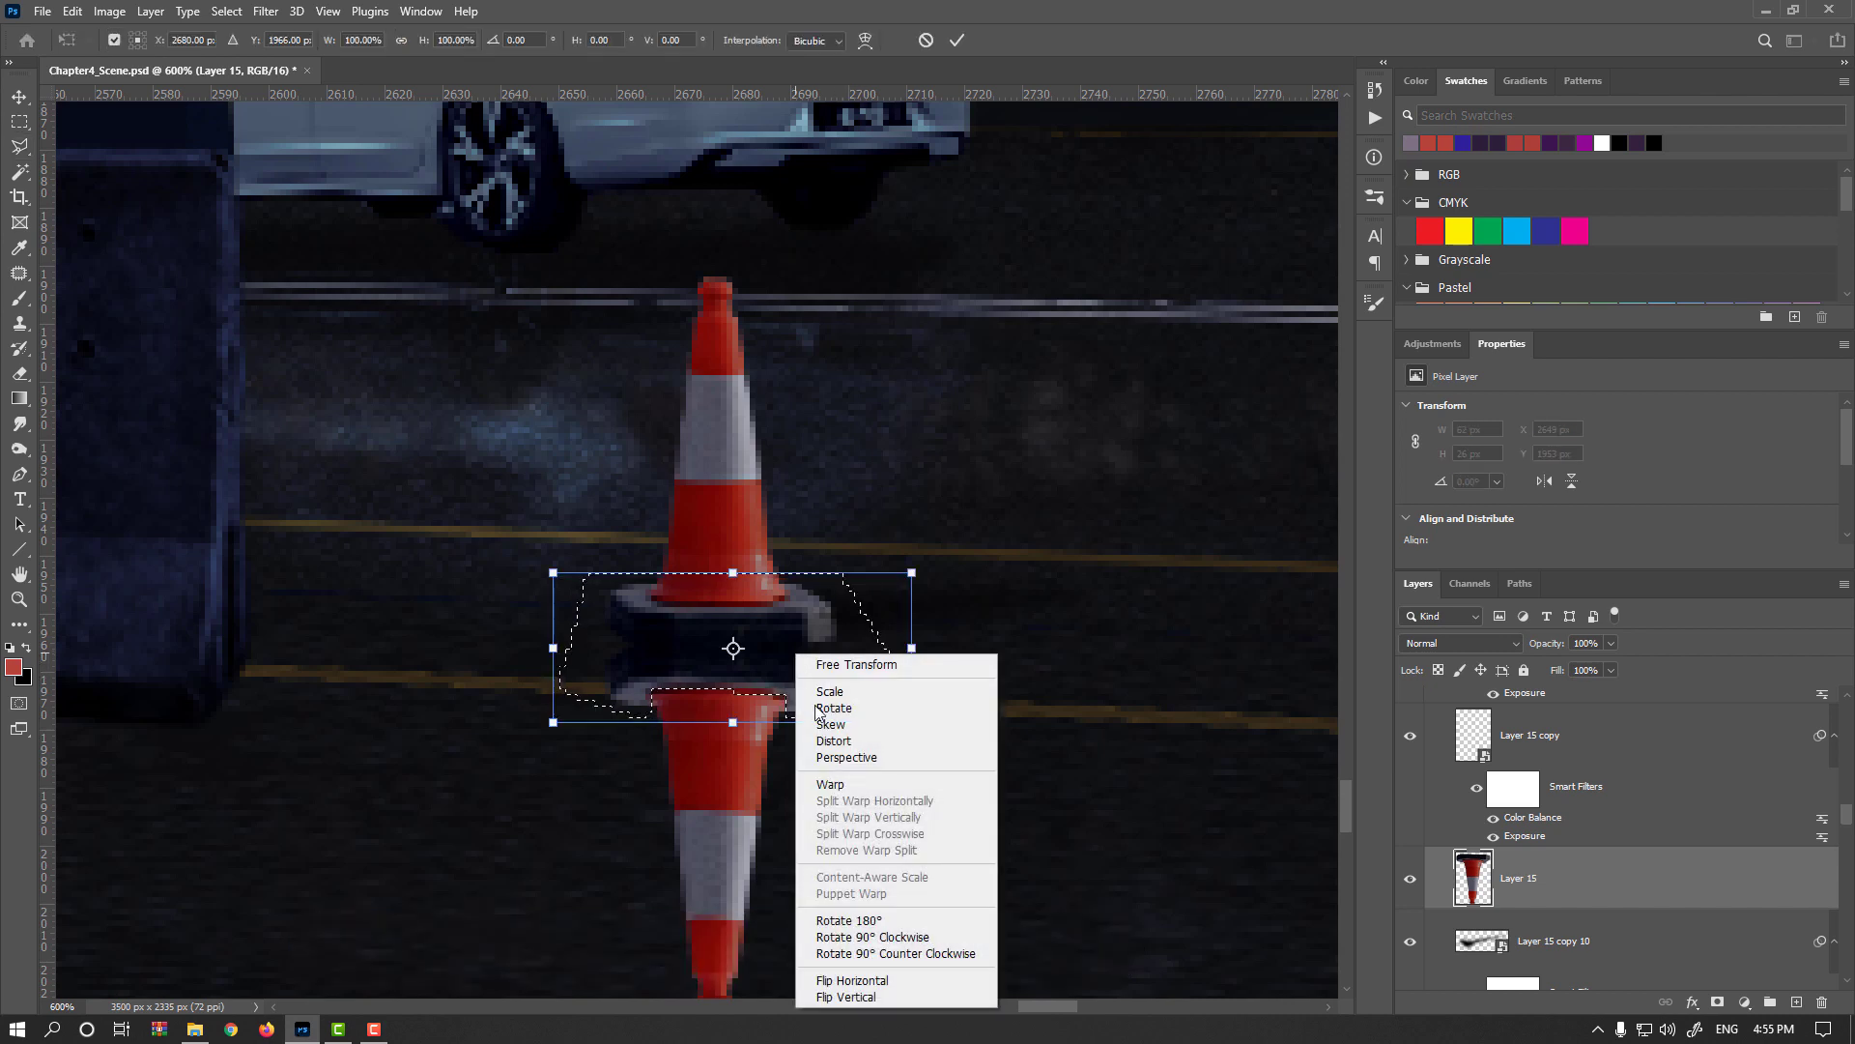
pyautogui.click(880, 996)
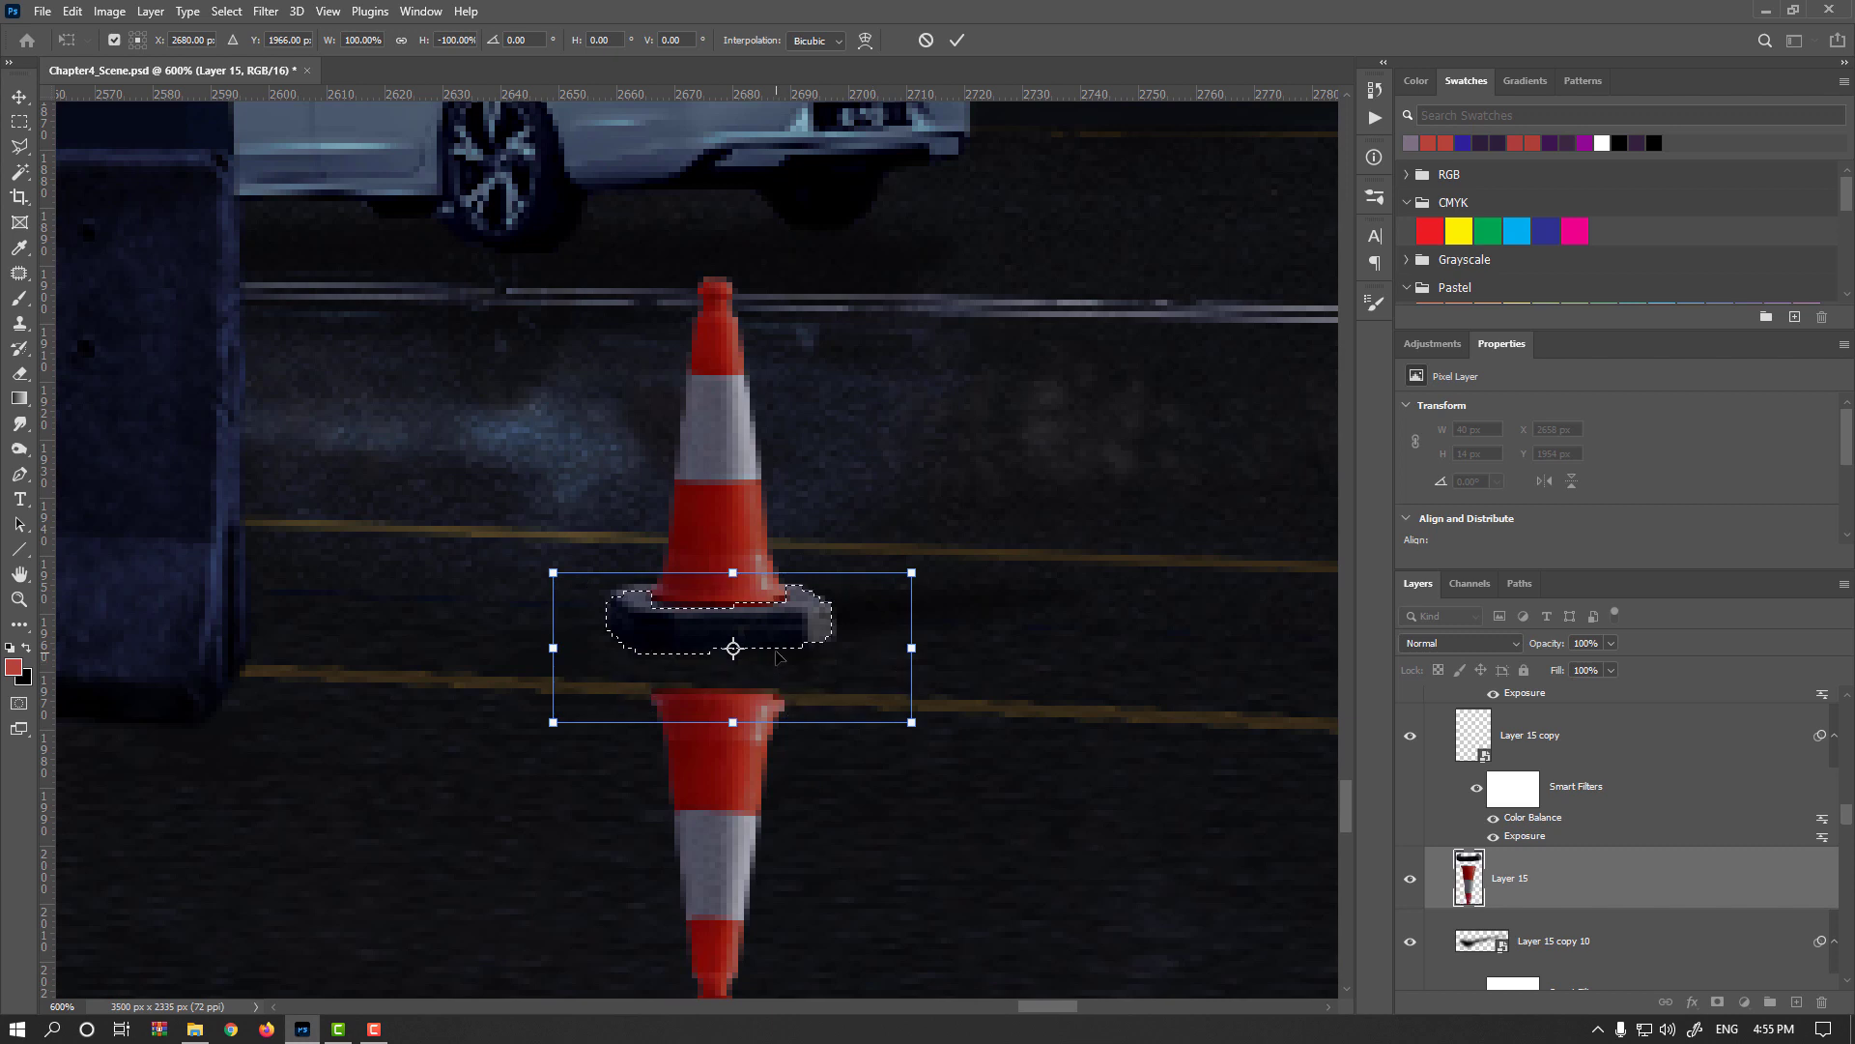
pyautogui.moveTo(764, 633); pyautogui.dragTo(767, 668)
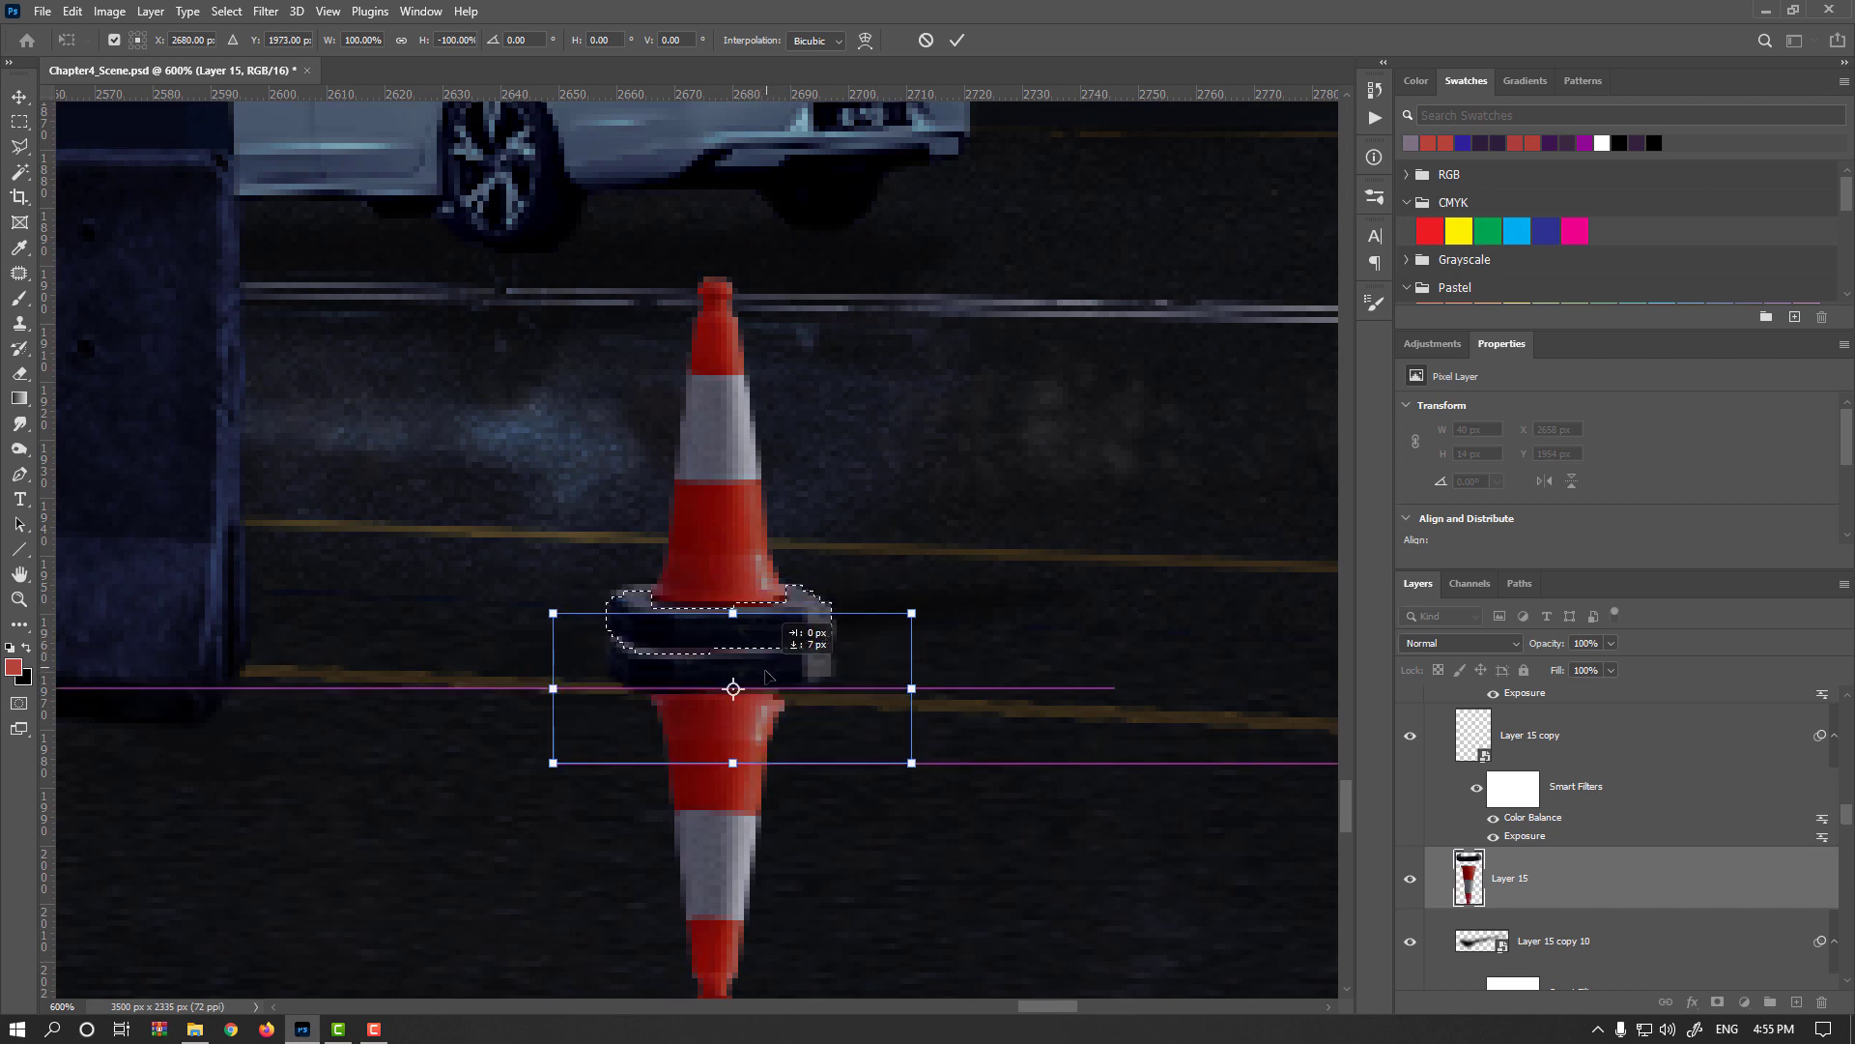
pyautogui.press('Return')
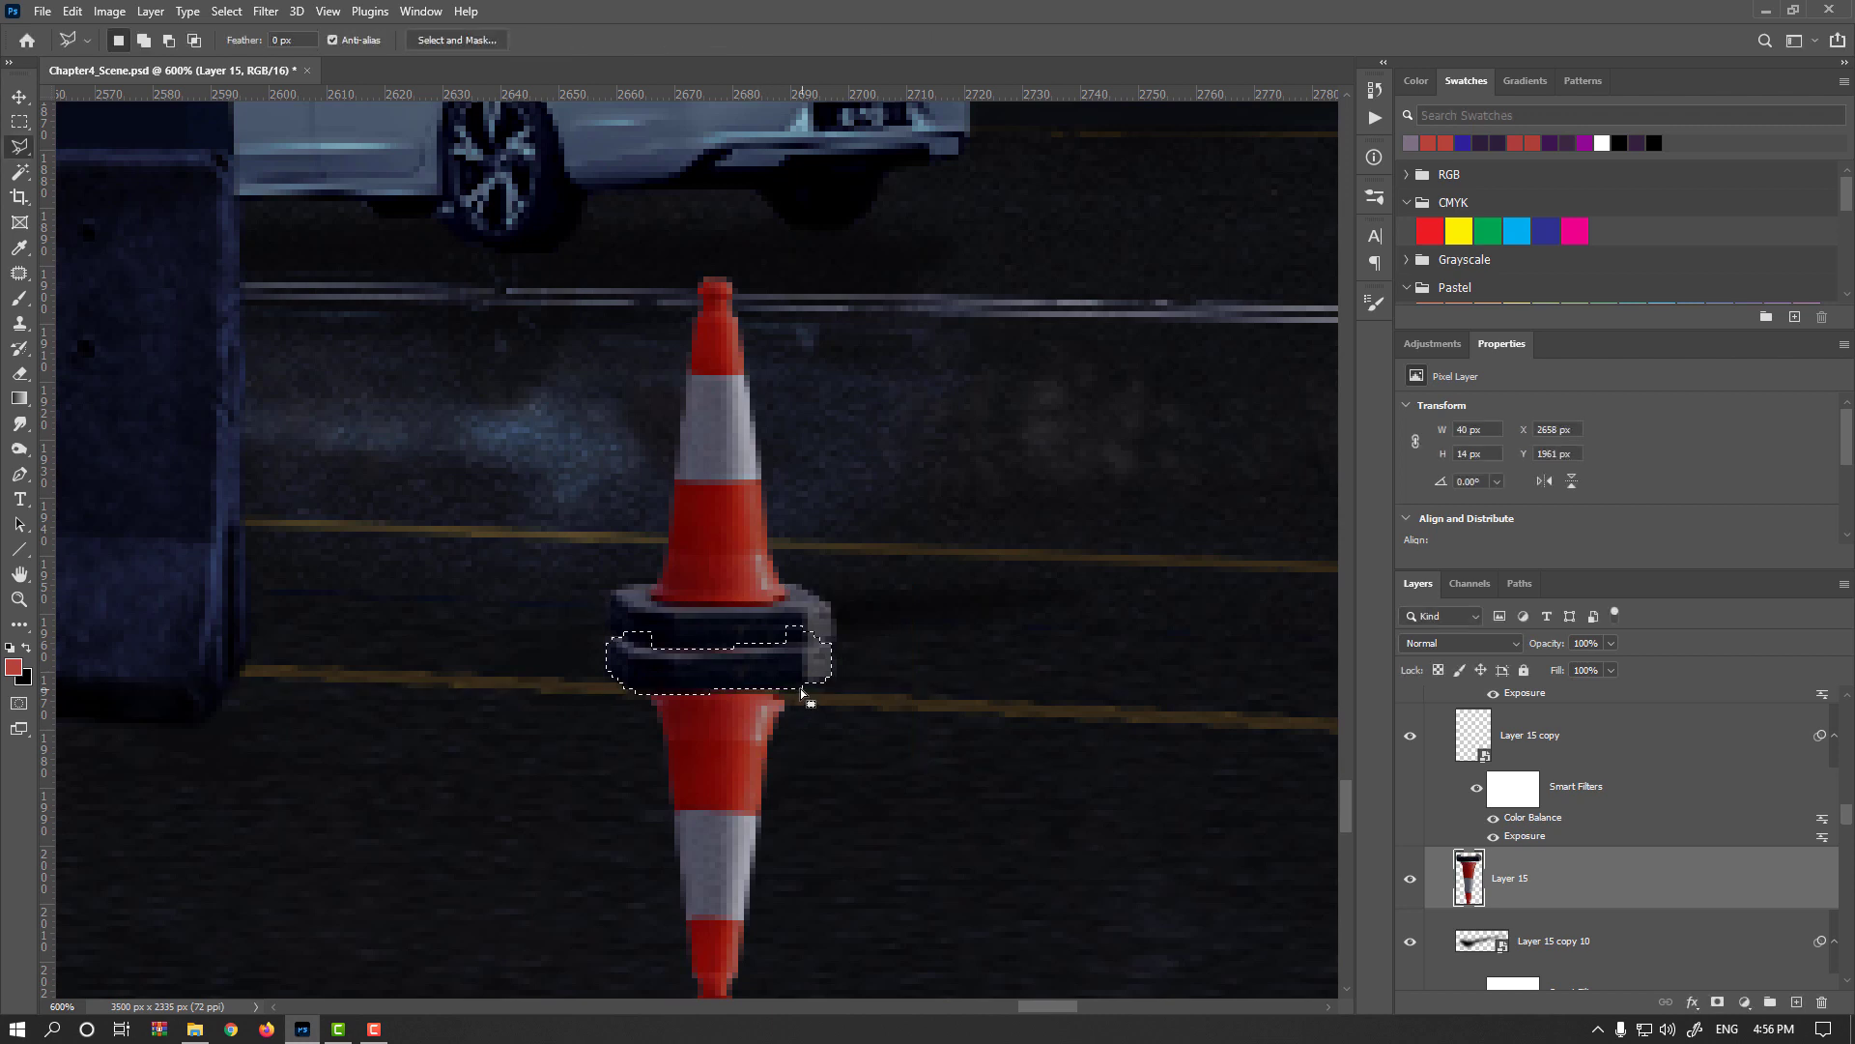
pyautogui.hotkey('ctrl', 'd')
# Nudge the cone's reflection up 2 px and right 1 px so its base joins the real cone's base
pyautogui.press('v')
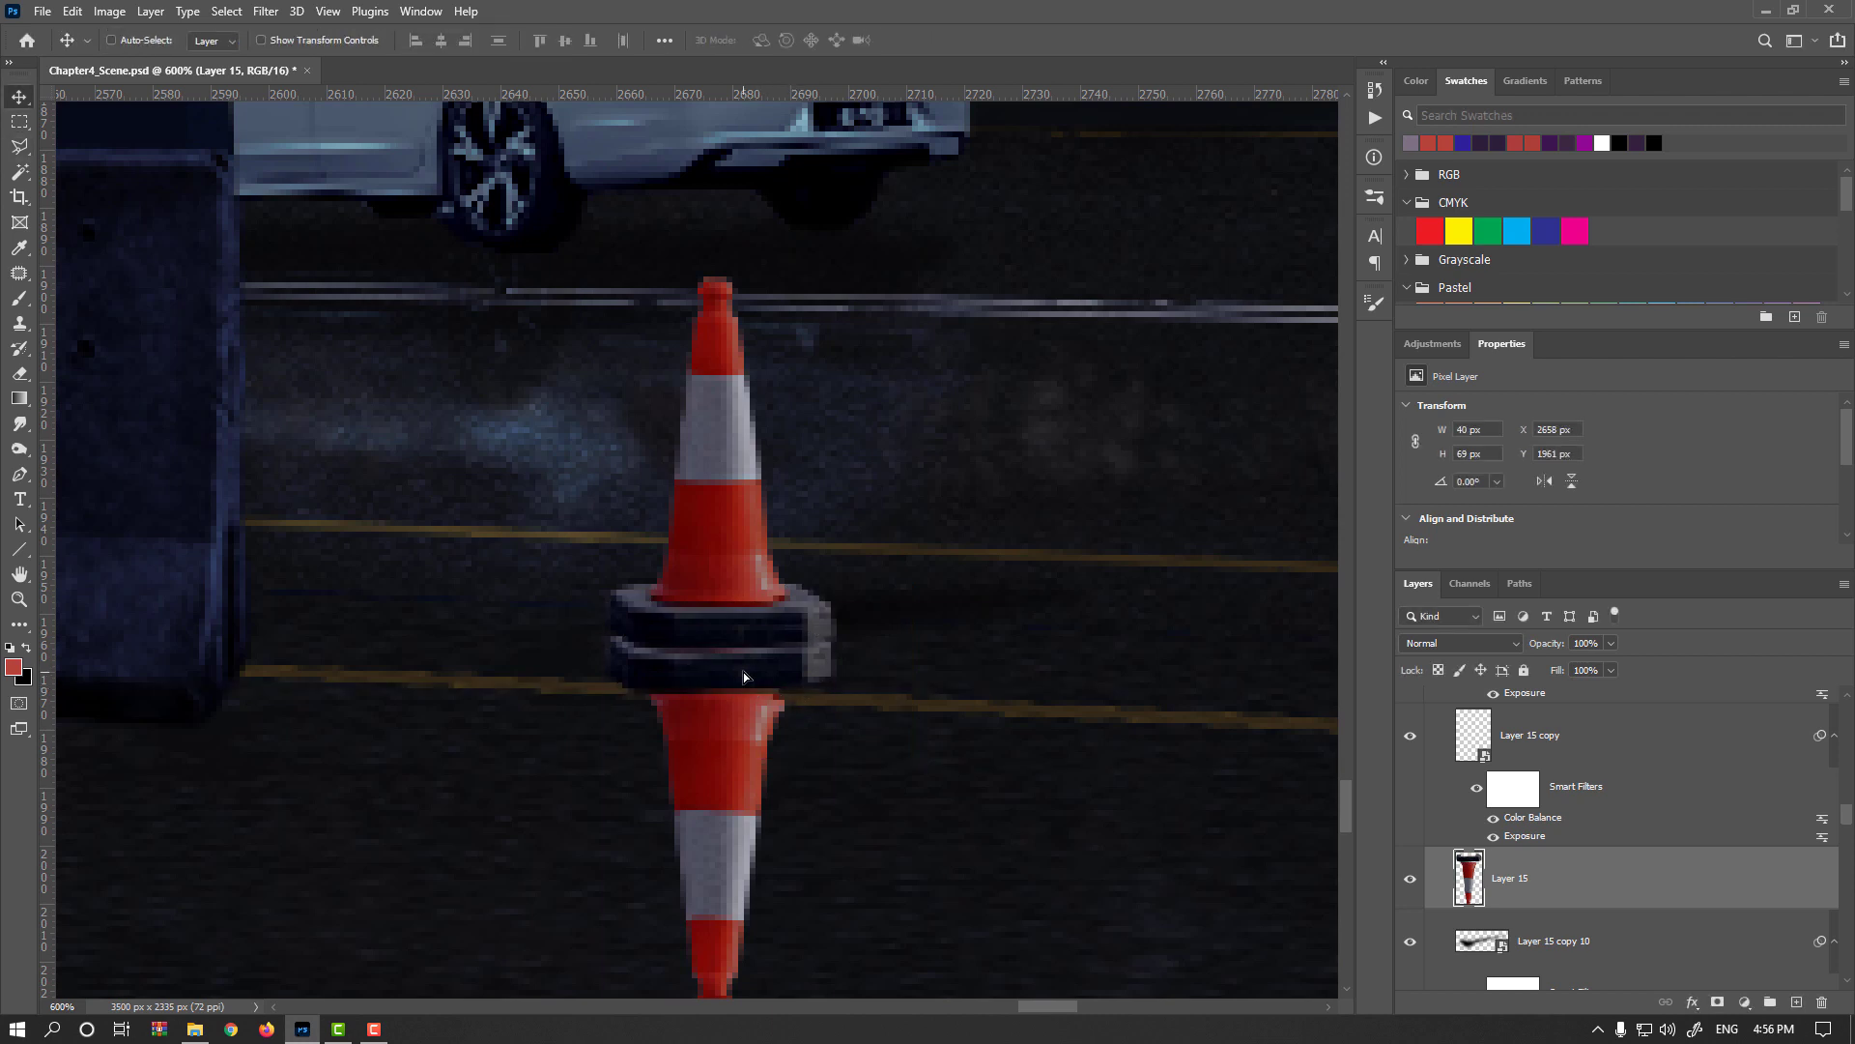
pyautogui.press('Up')
pyautogui.press('Up')
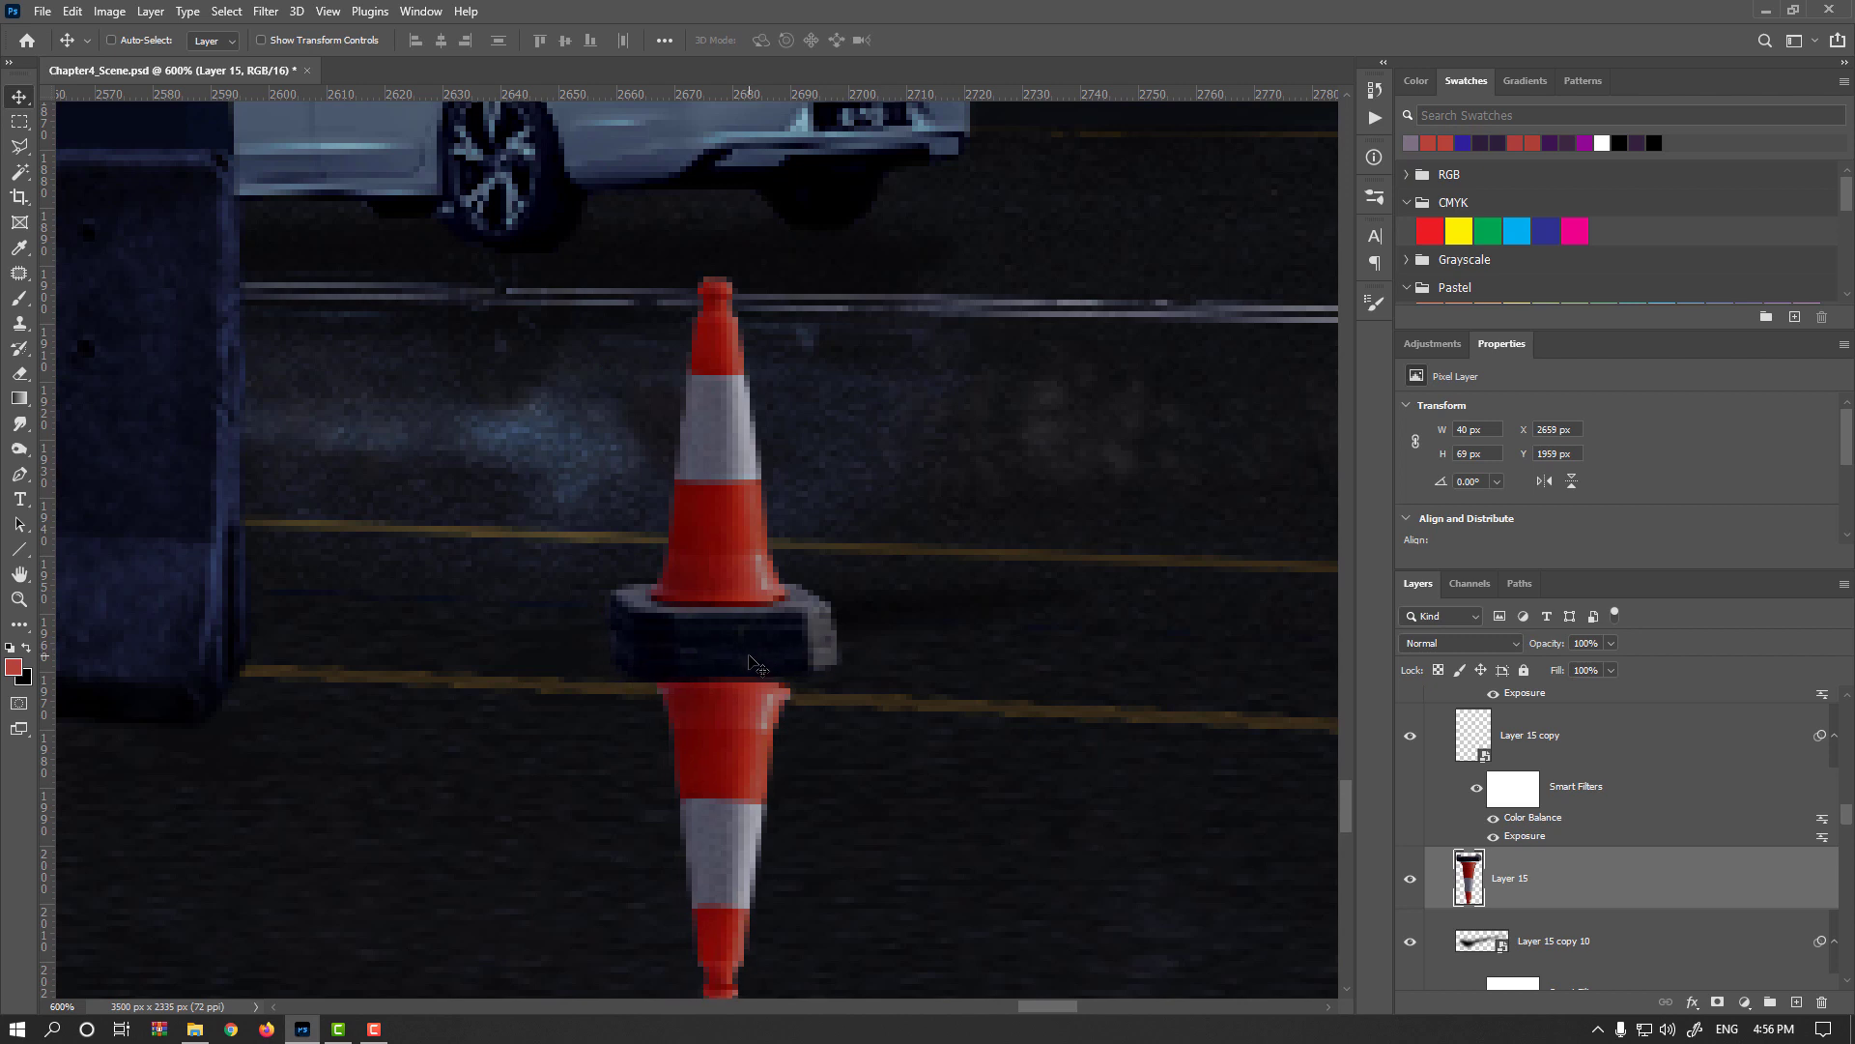
# Apply a Gaussian Blur with a 1.4 px radius to the flipped cone on Layer 15
pyautogui.scroll(-4, 776, 676)
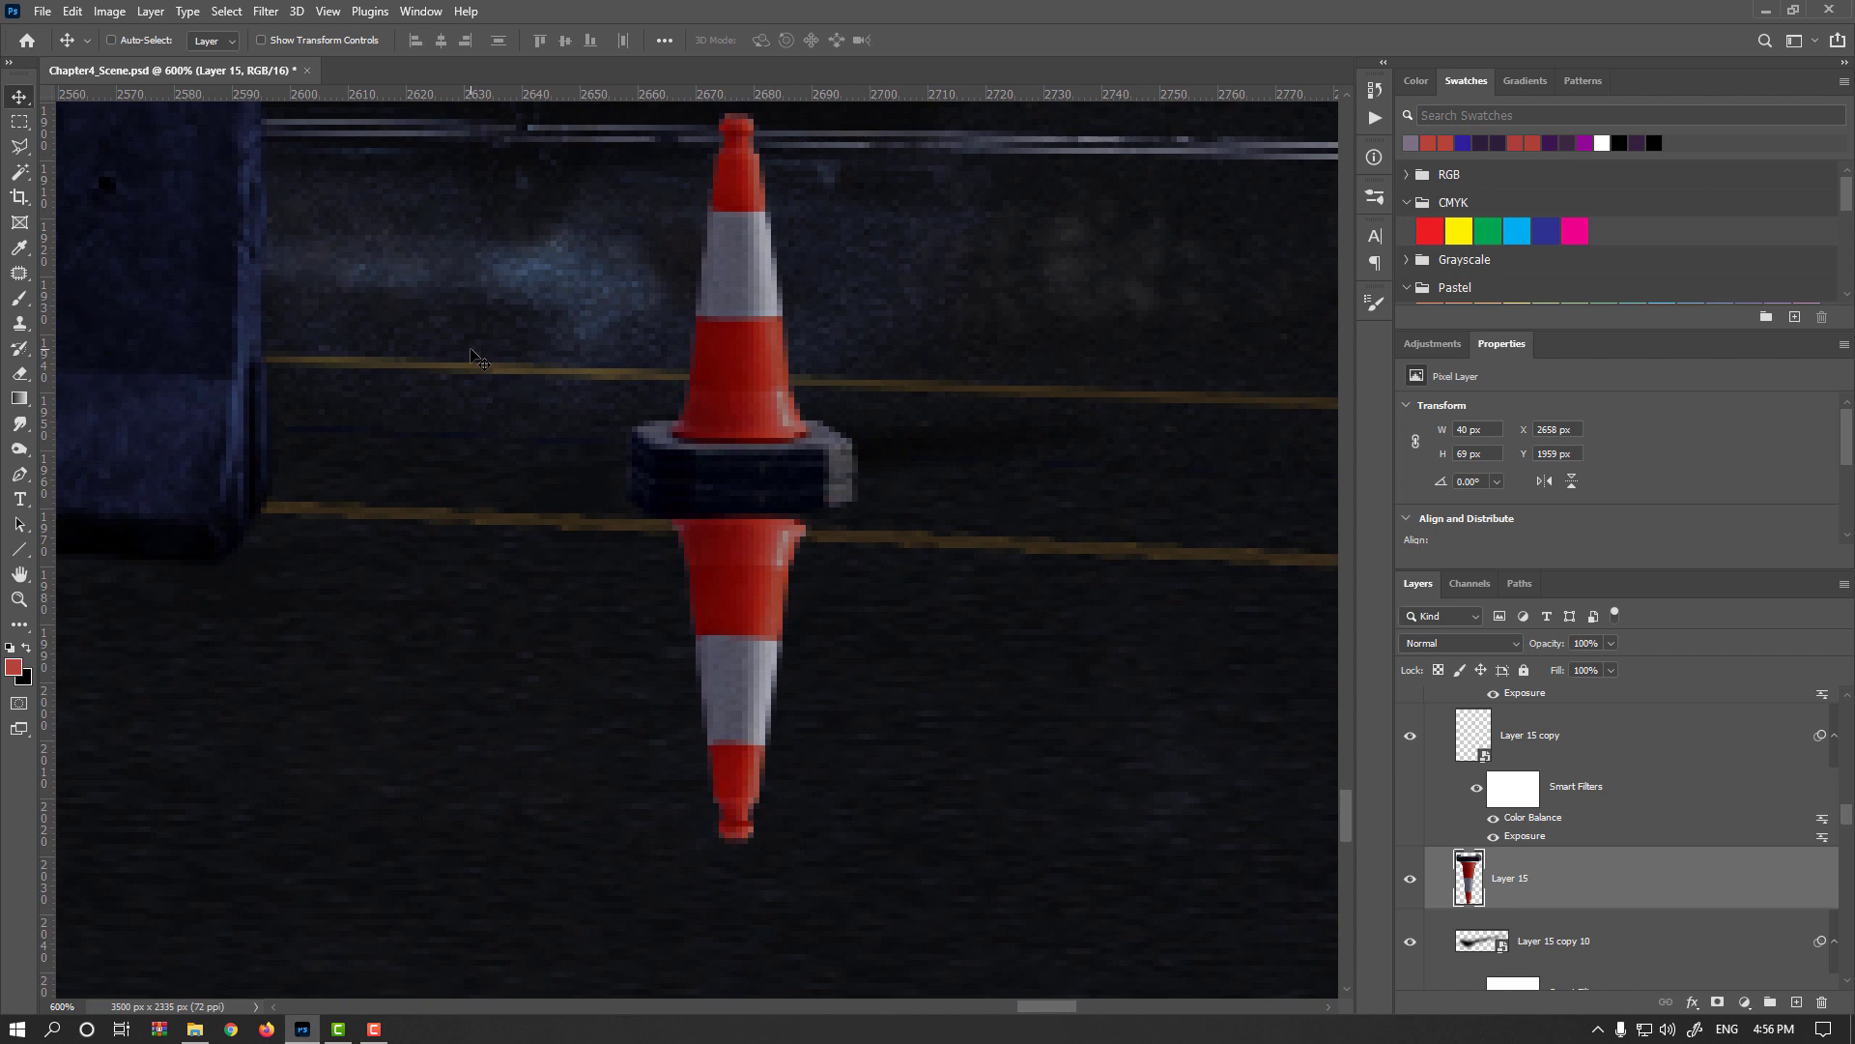
pyautogui.click(265, 14)
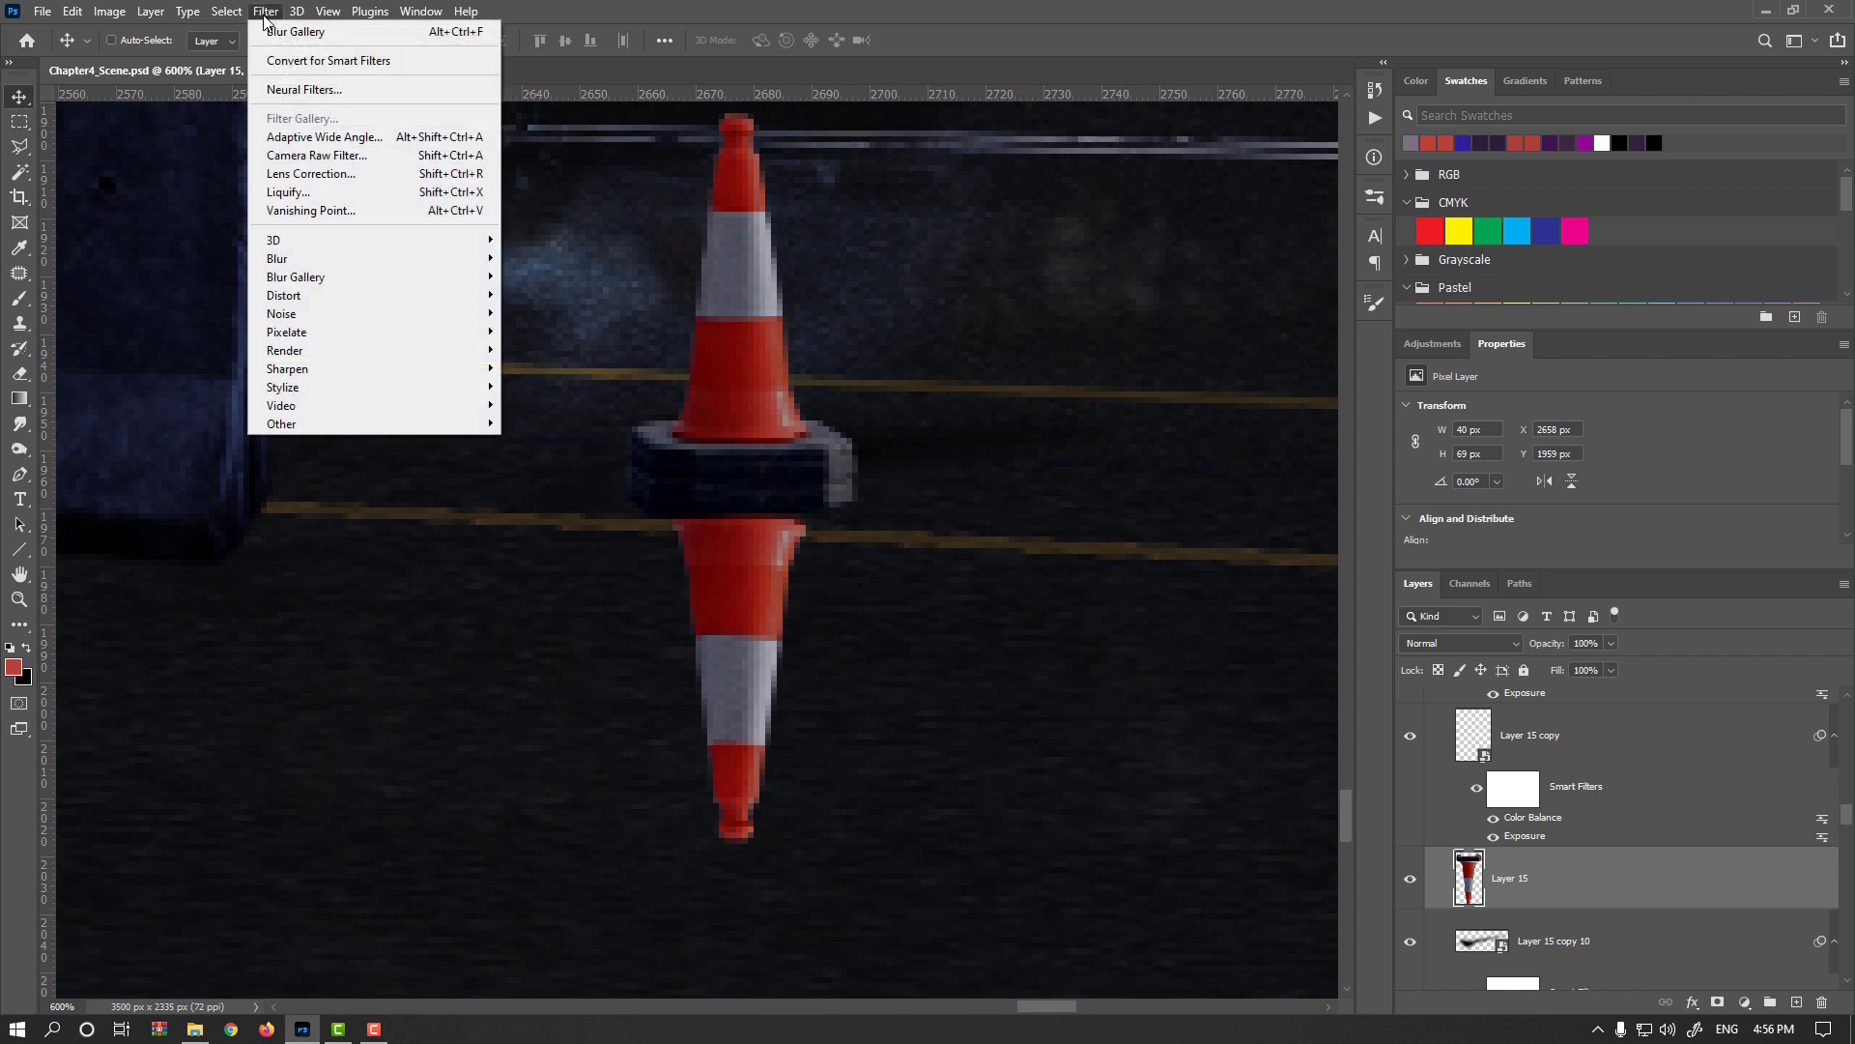
pyautogui.moveTo(338, 261)
pyautogui.click(601, 335)
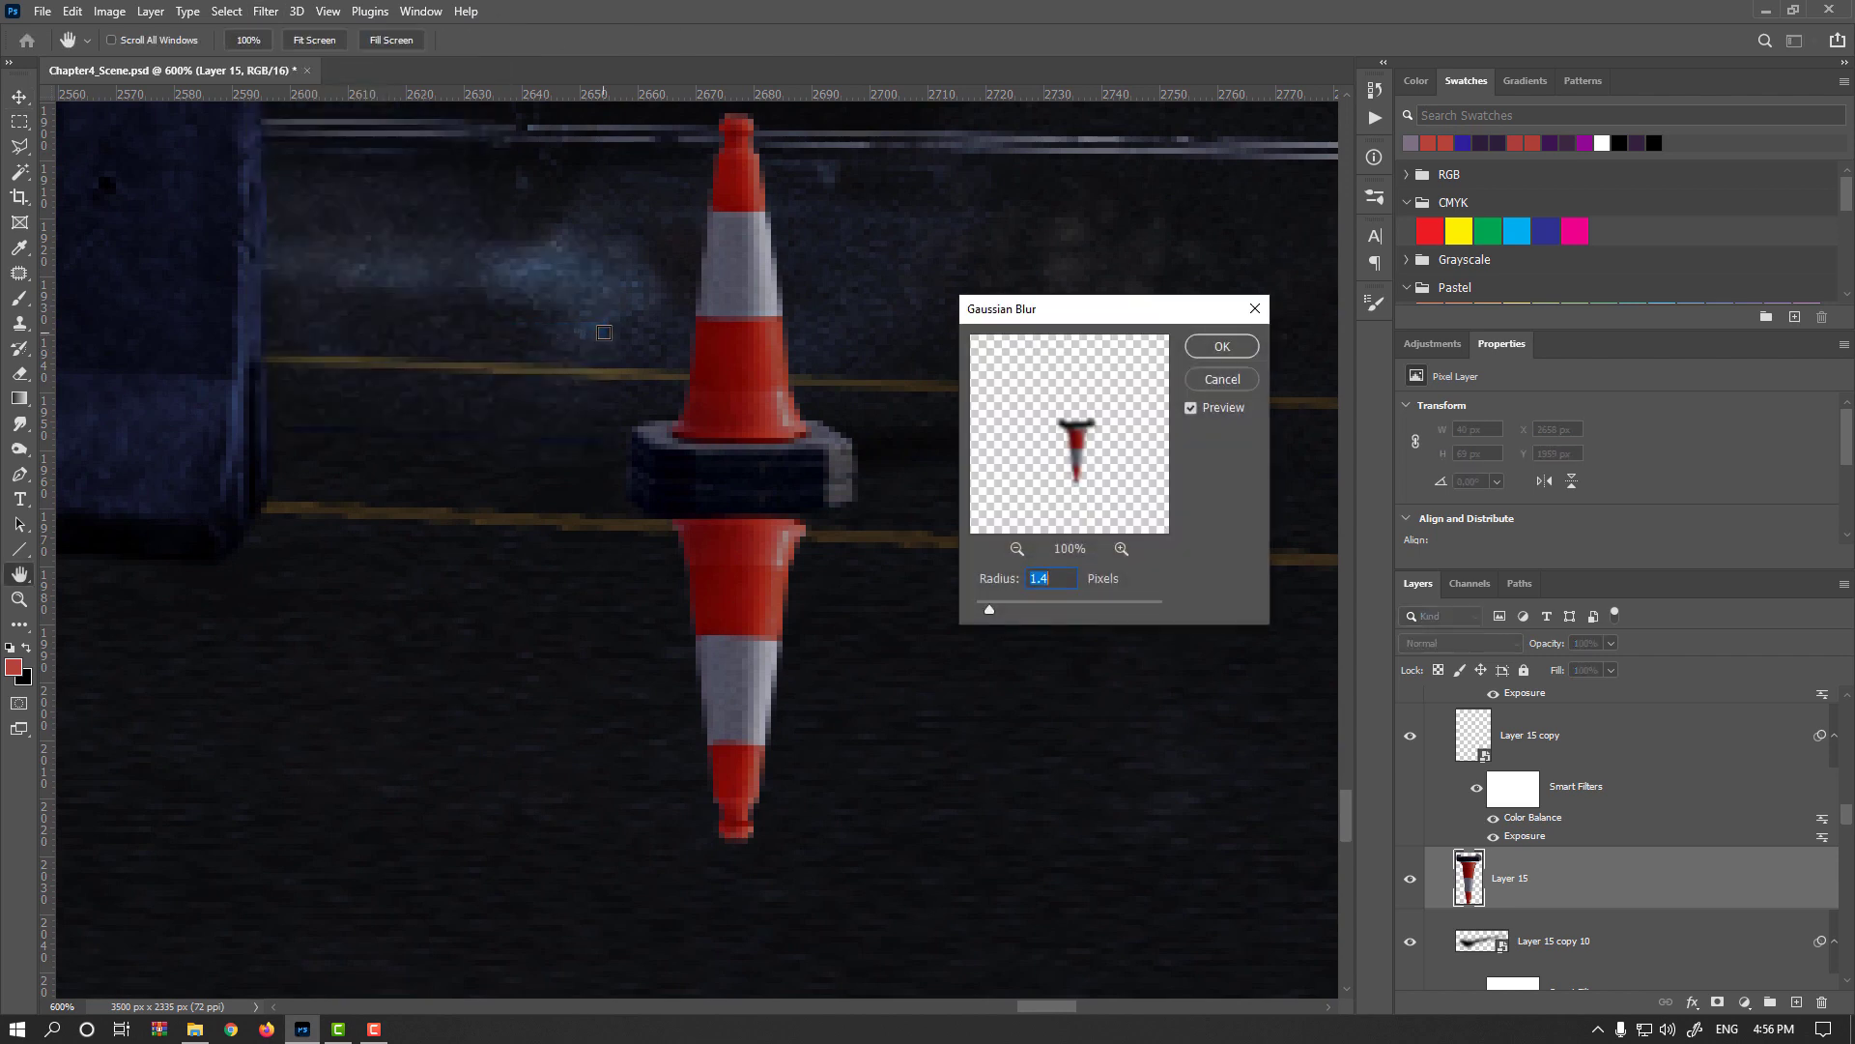
pyautogui.click(1222, 347)
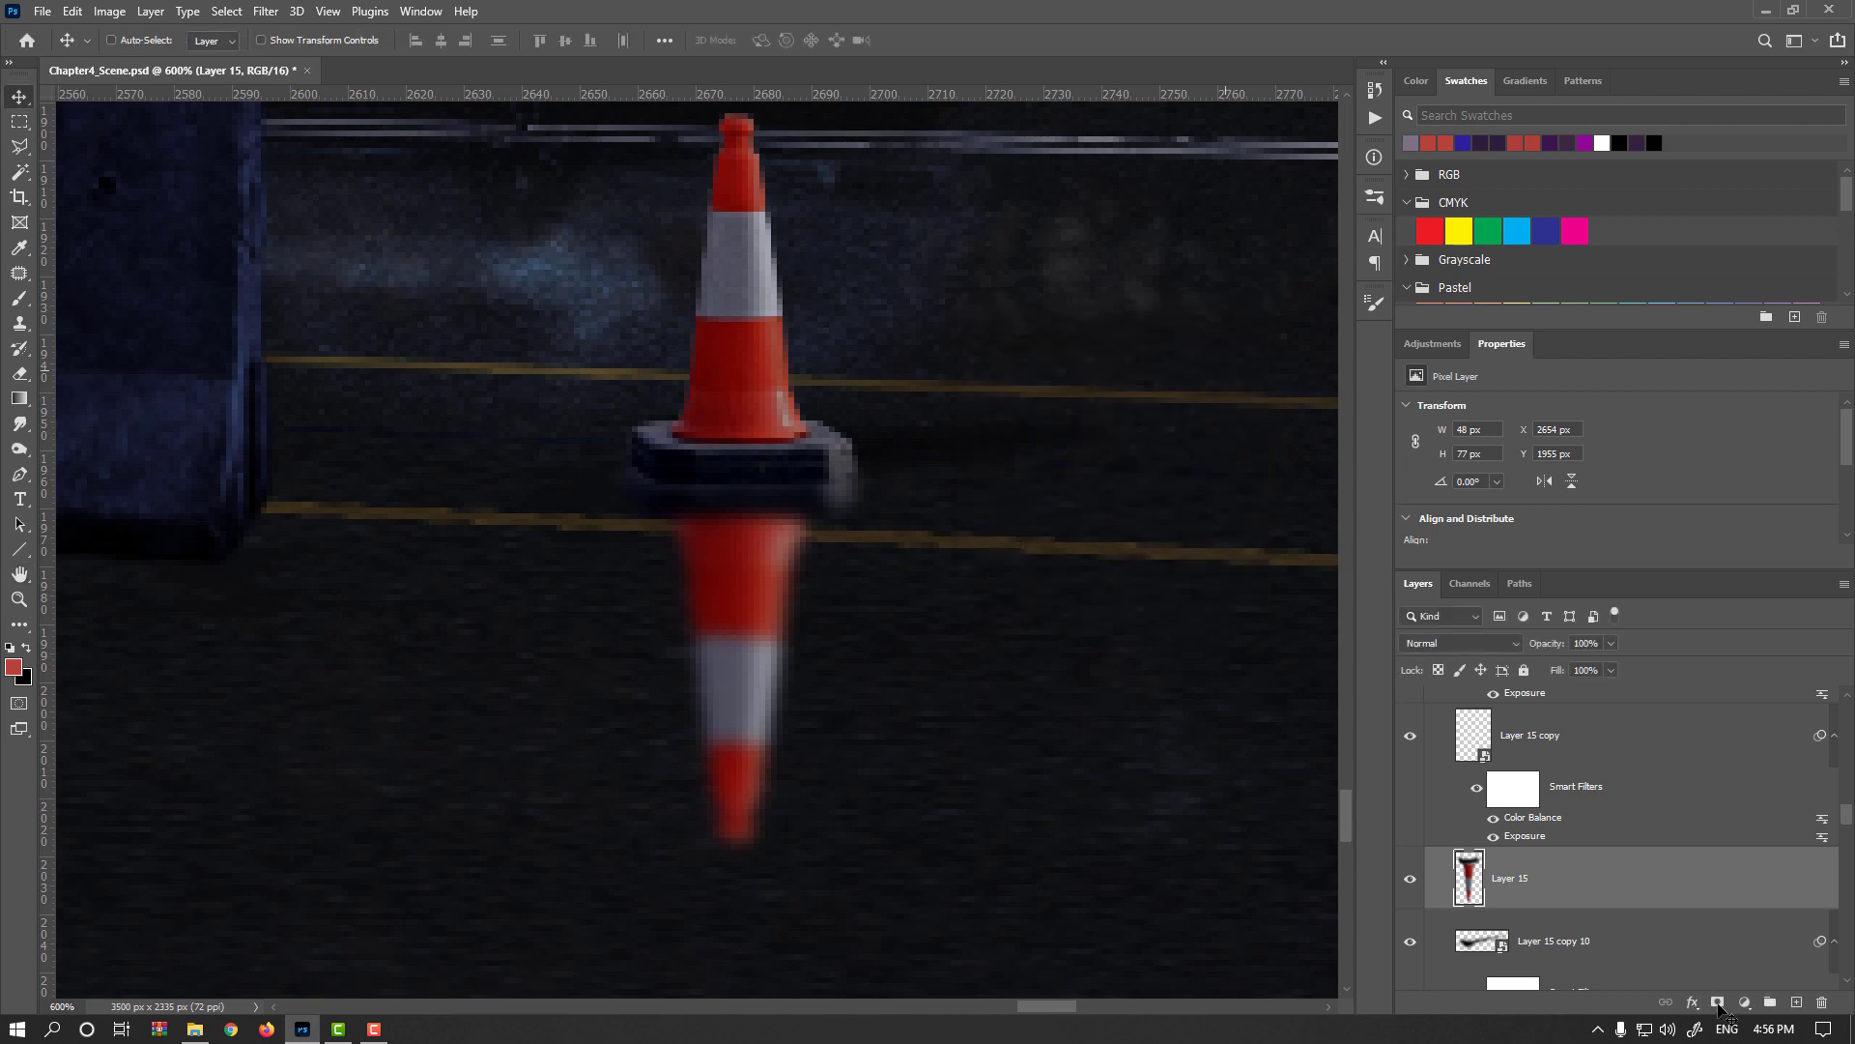
# Add a layer mask to the blurred cone reflection and paste the copied noise texture into the mask
pyautogui.click(1719, 1004)
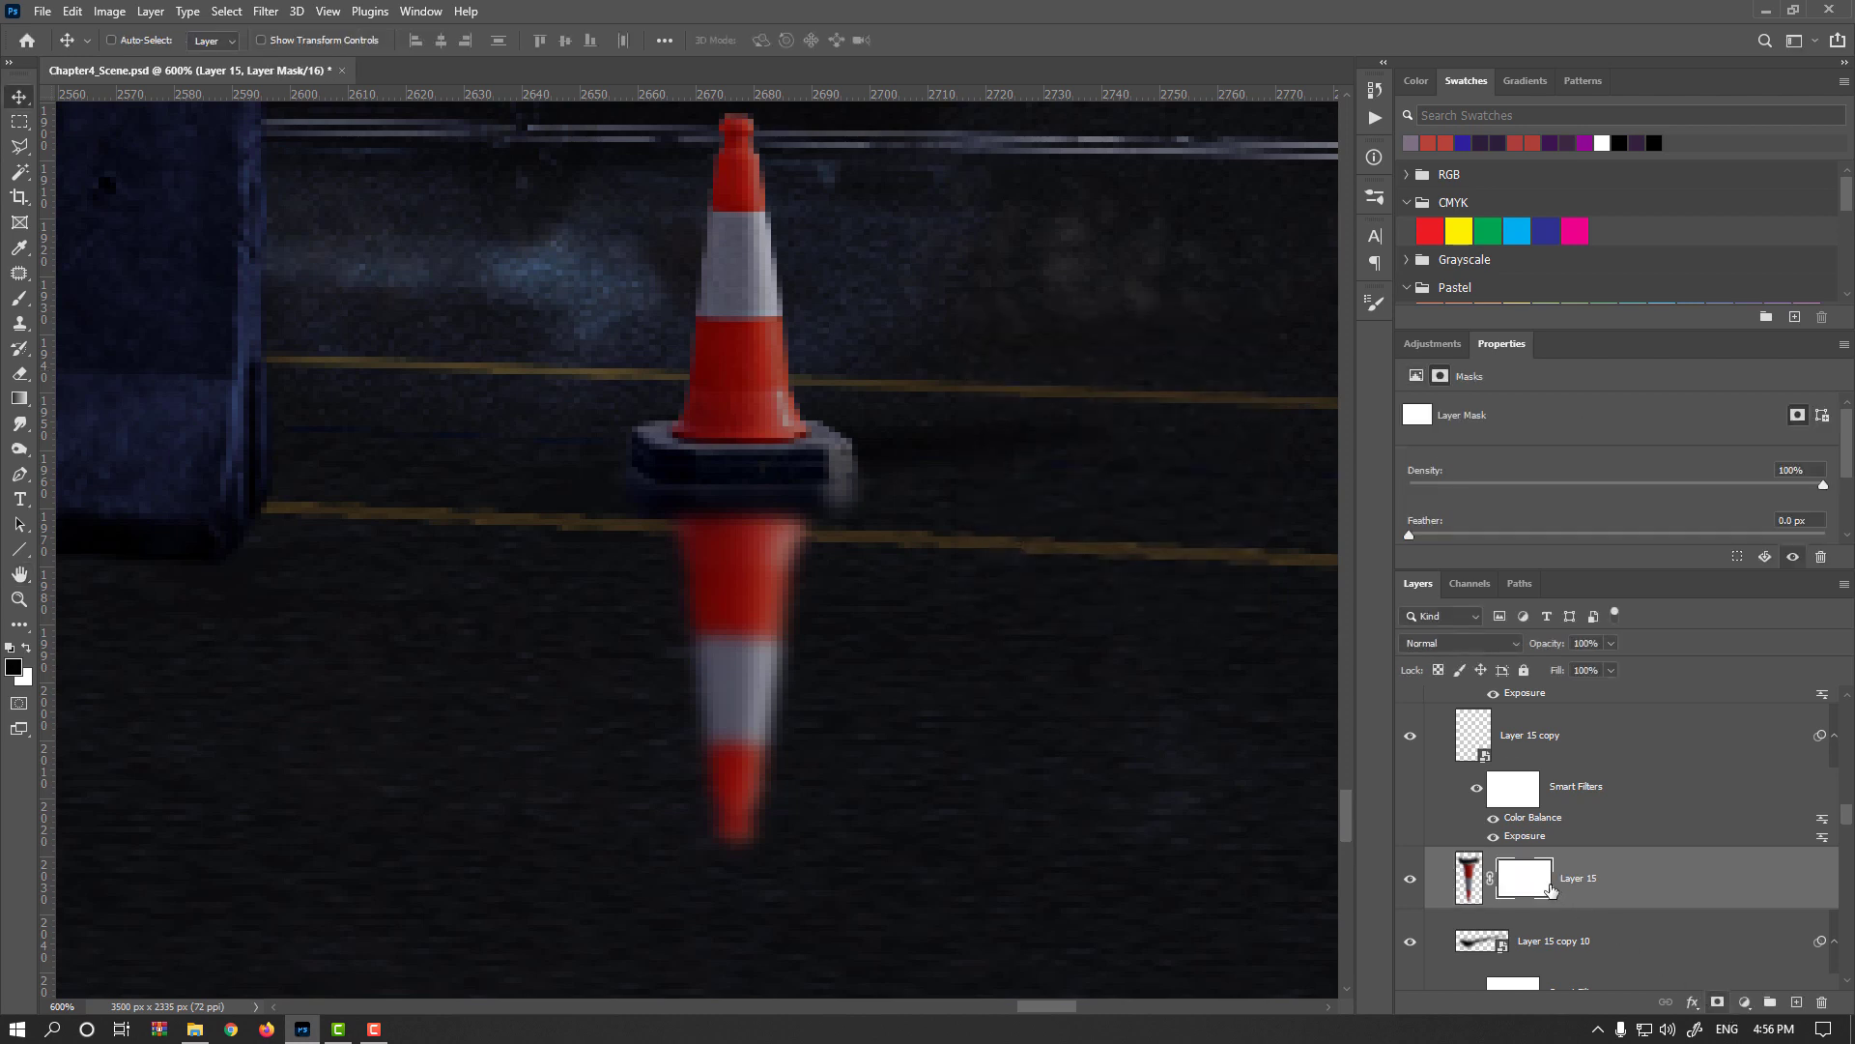
pyautogui.keyDown('alt'); pyautogui.click(1550, 890); pyautogui.keyUp('alt')
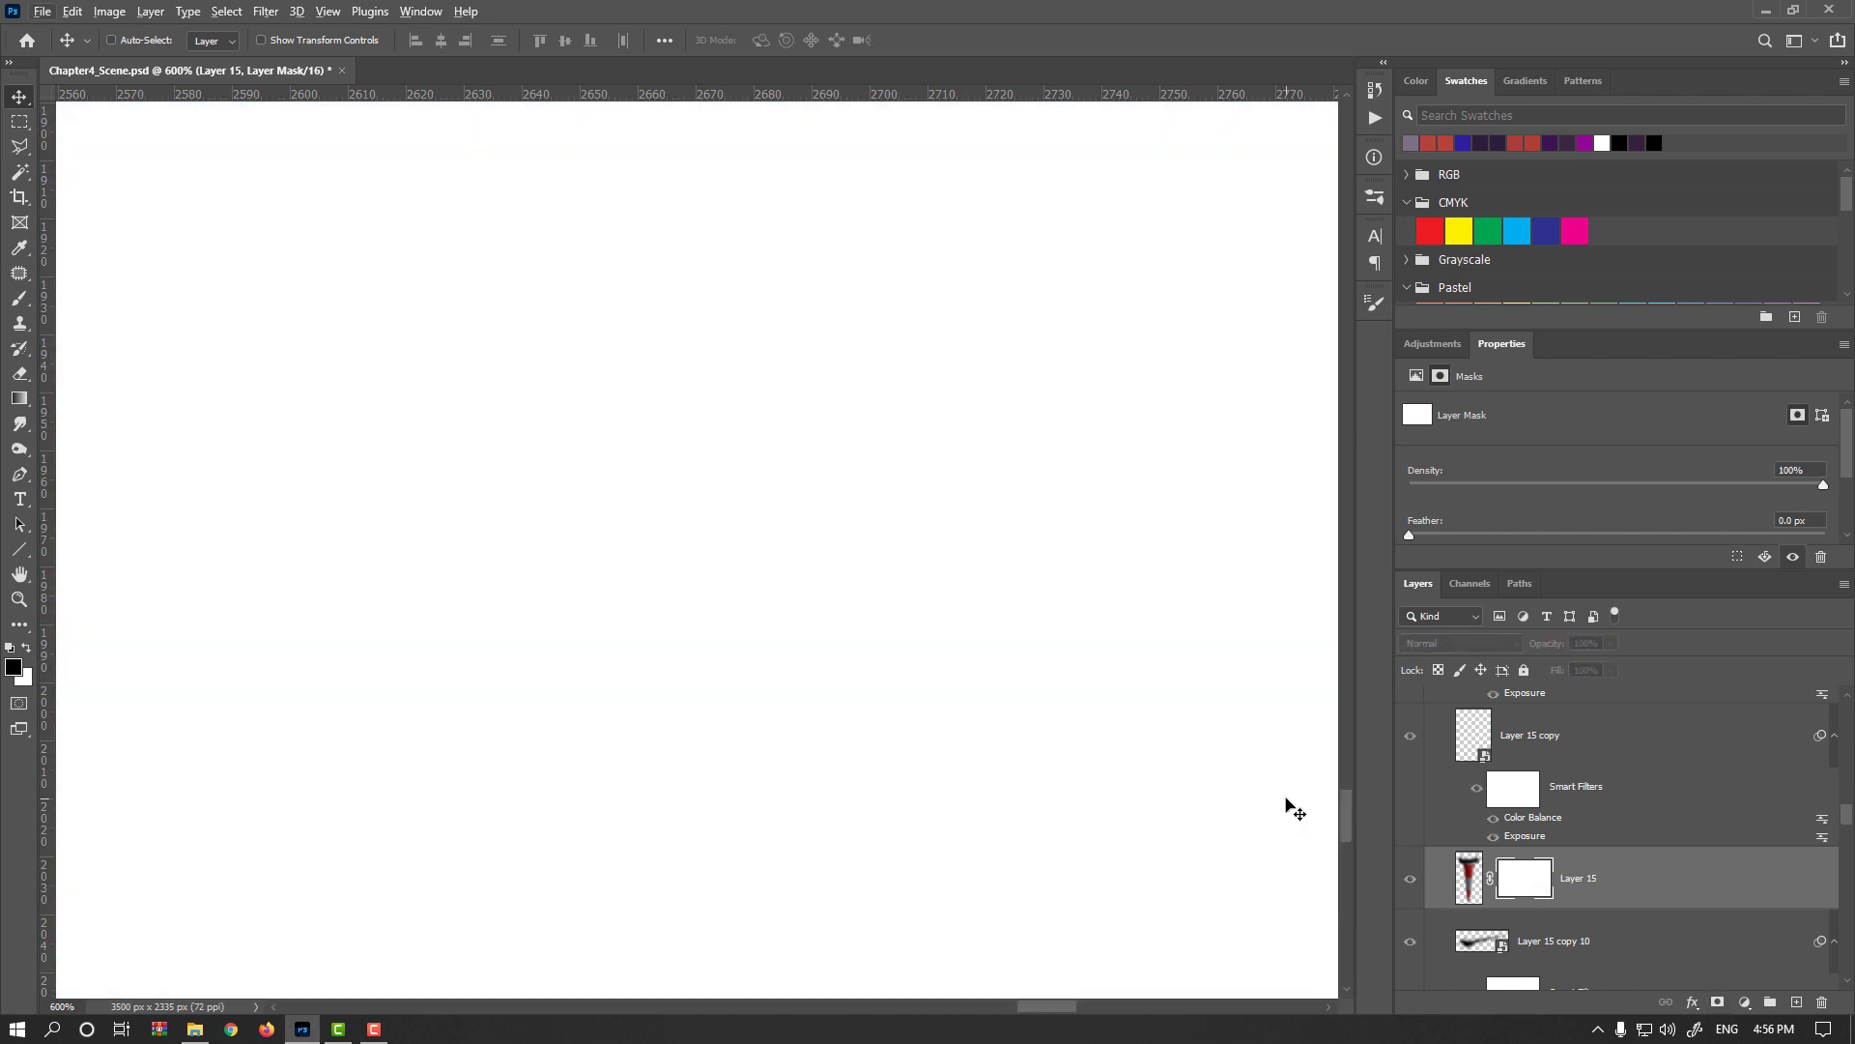
pyautogui.hotkey('ctrl', 'v')
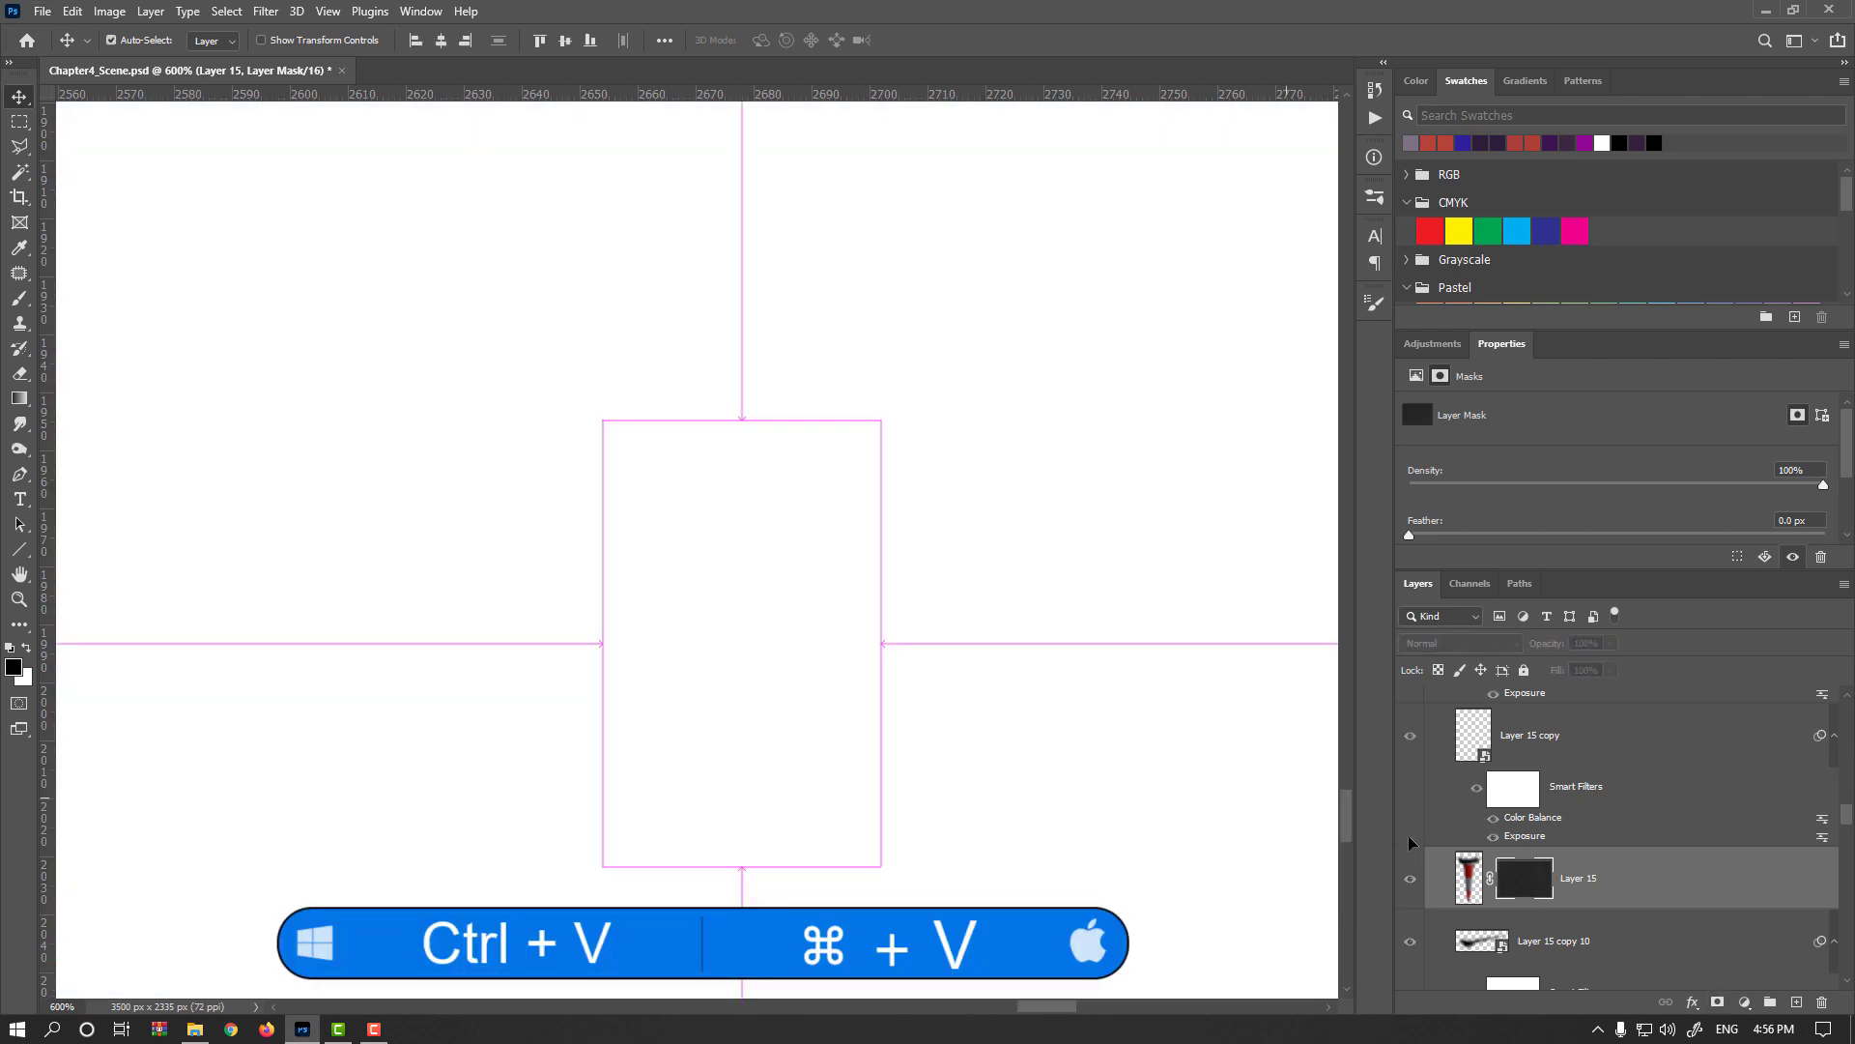
pyautogui.click(1469, 882)
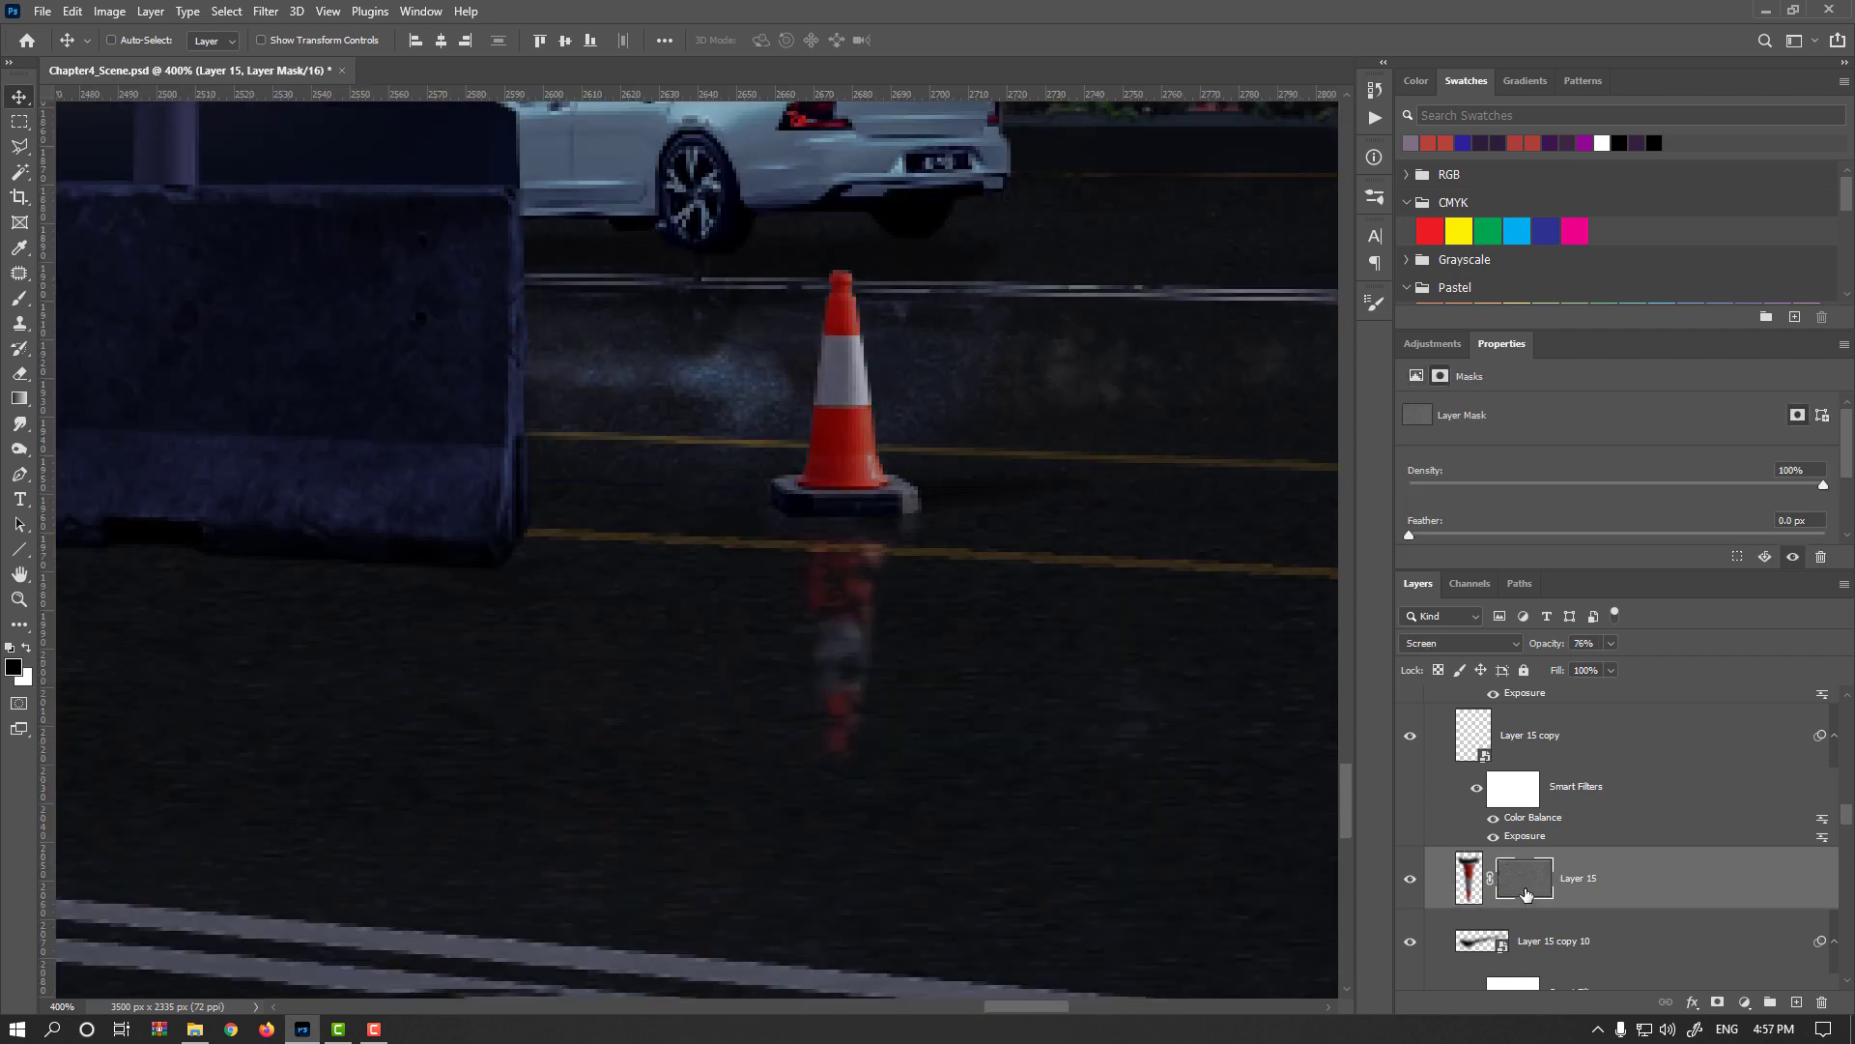
# Fill Layer 15's mask with black and add 26.15% Gaussian-distributed noise to it
pyautogui.hotkey('alt', 'Delete')
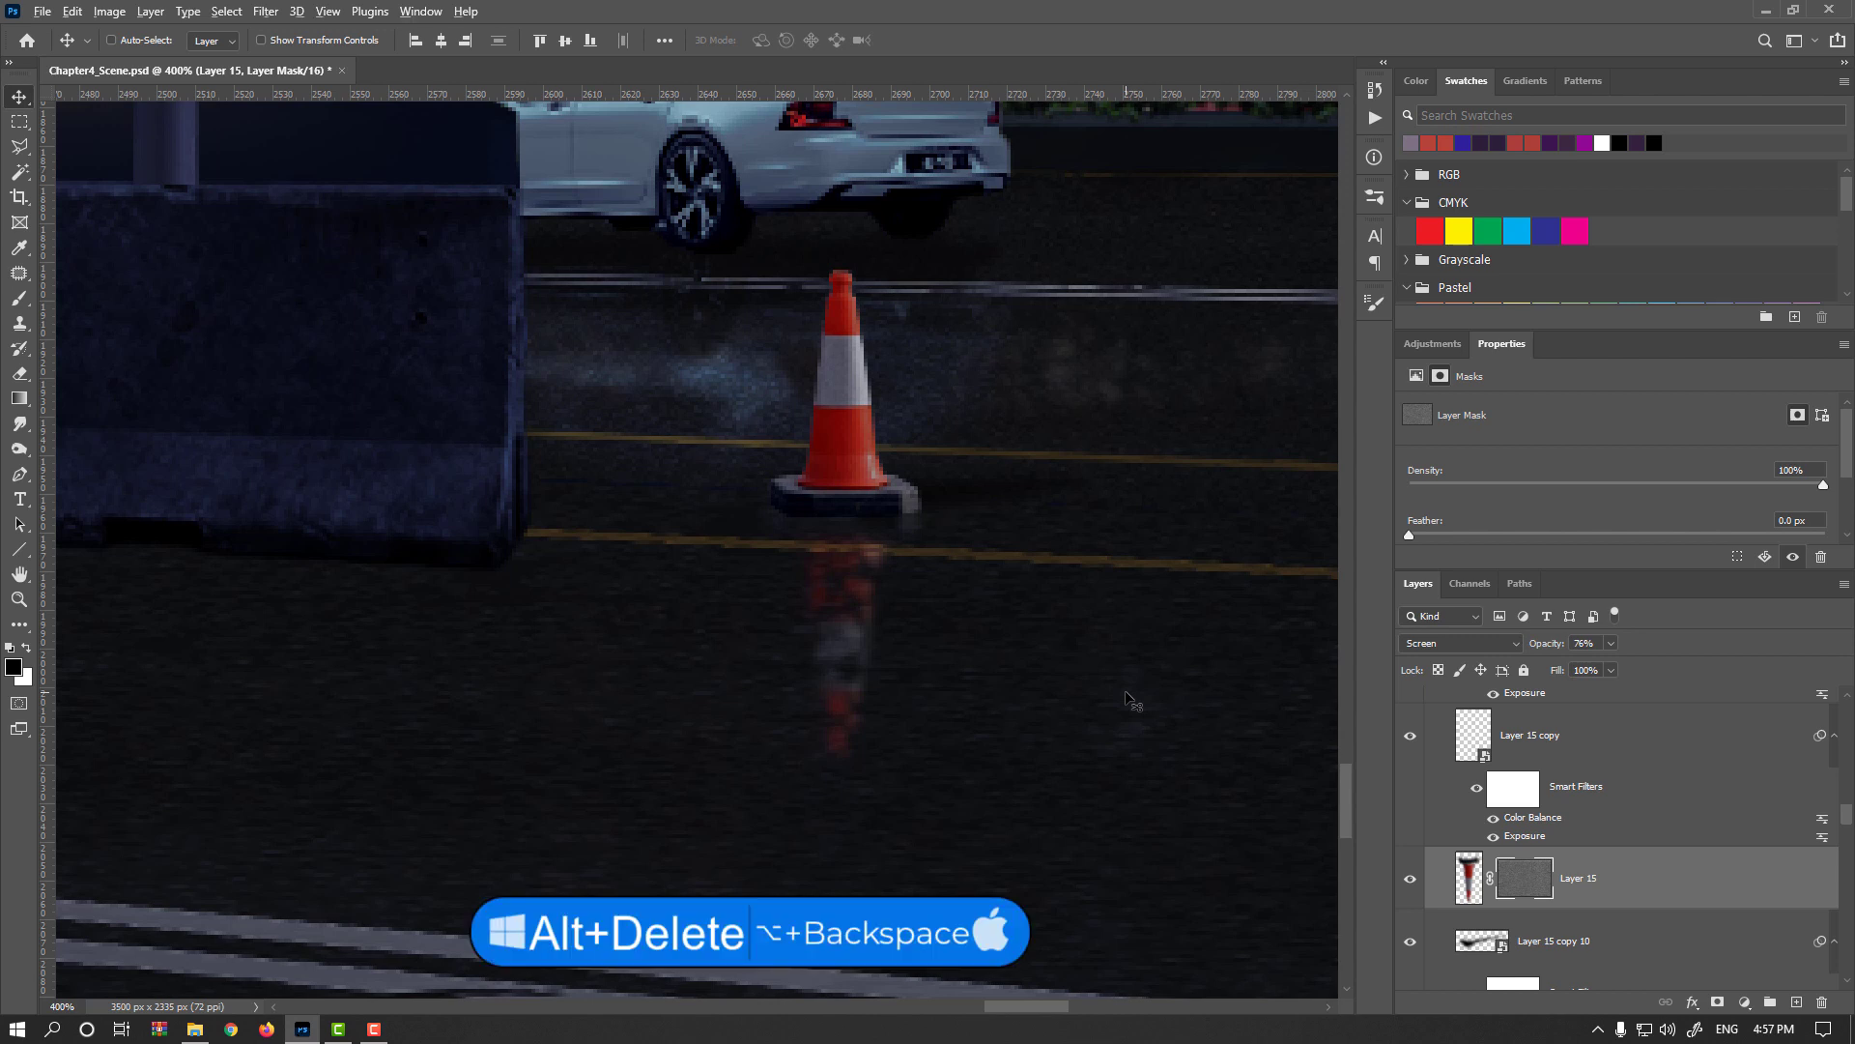
pyautogui.click(265, 11)
pyautogui.moveTo(387, 313)
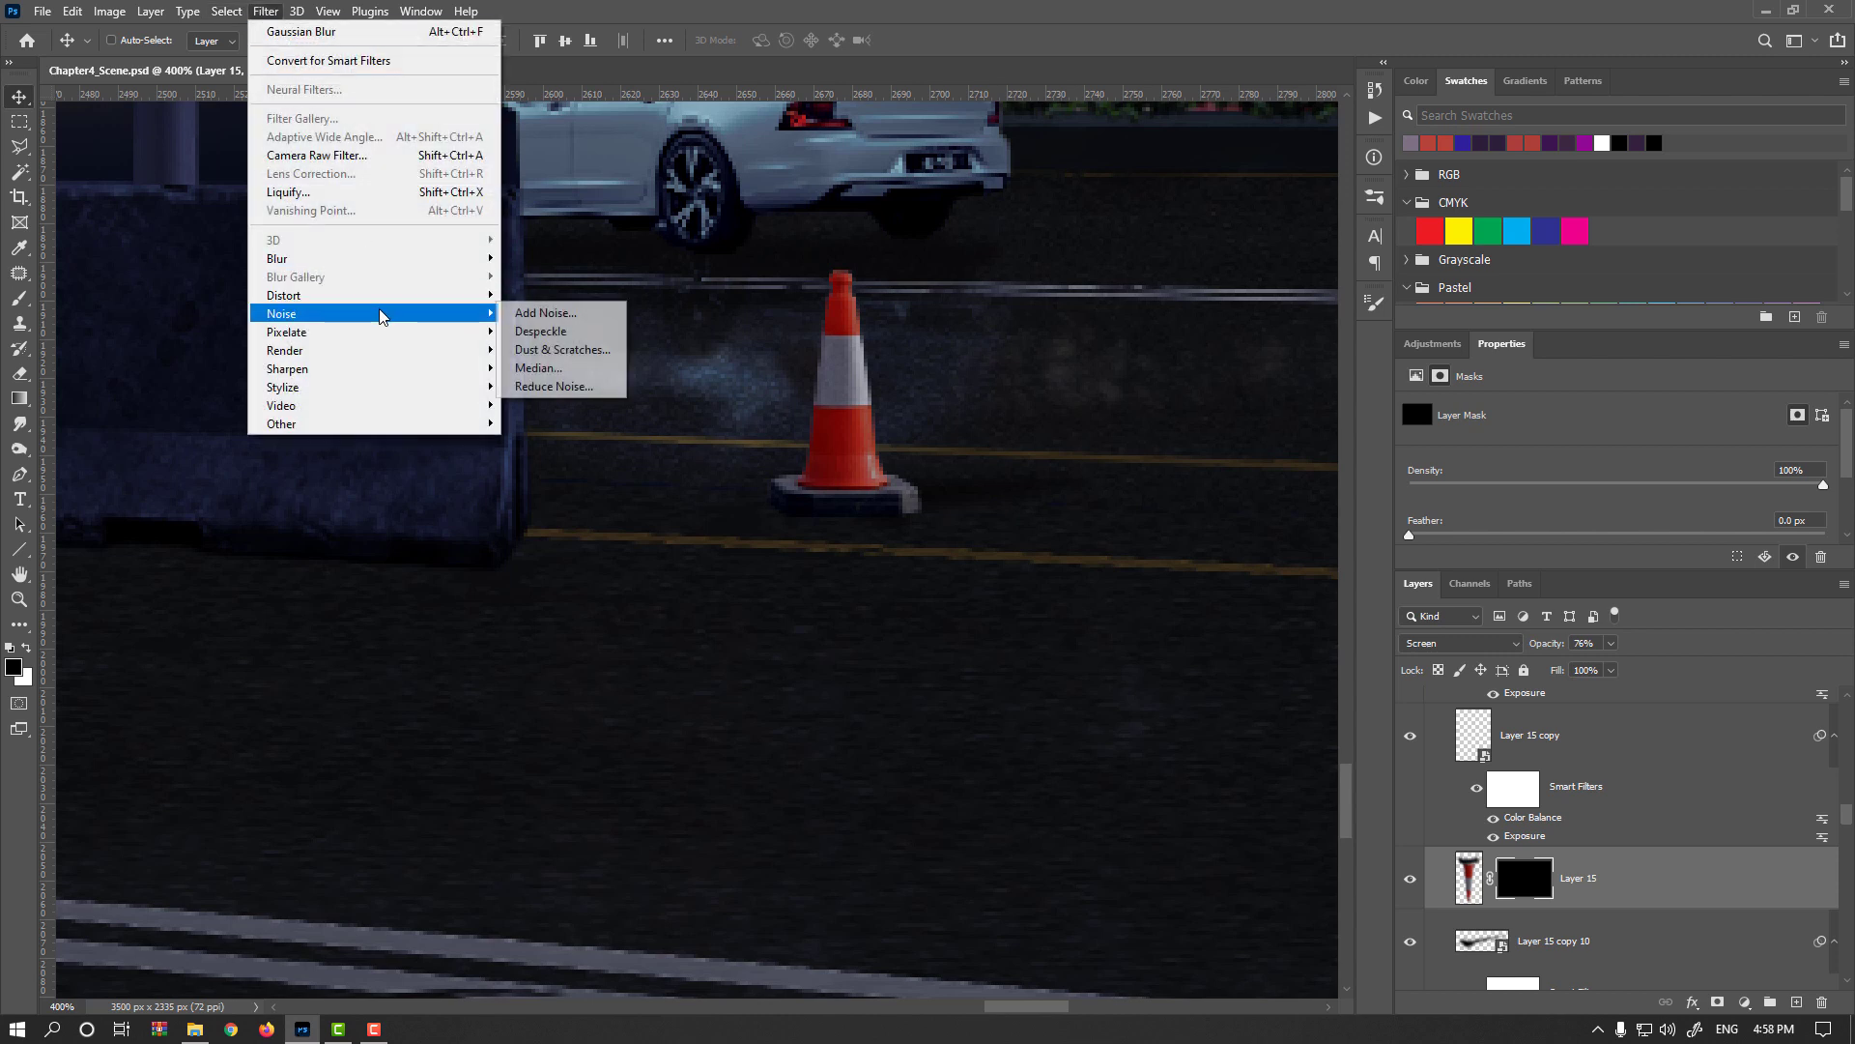
pyautogui.click(546, 312)
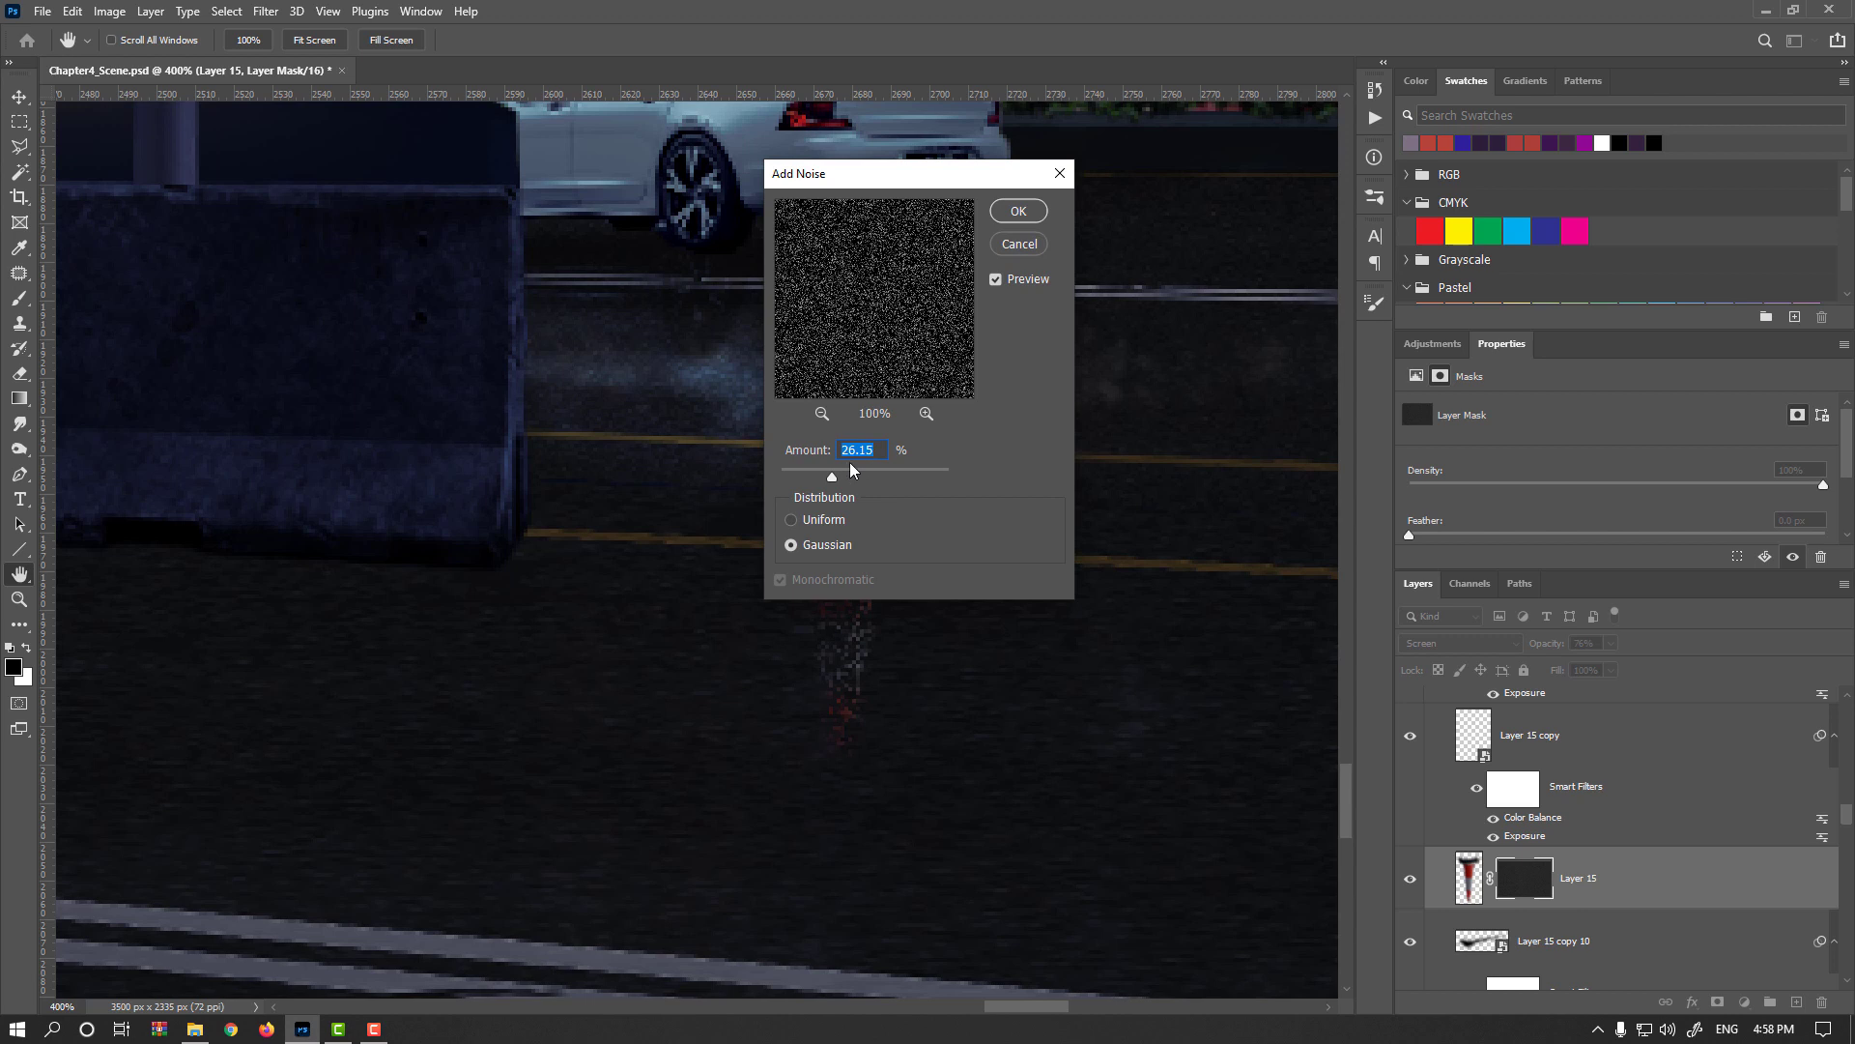
pyautogui.click(1018, 211)
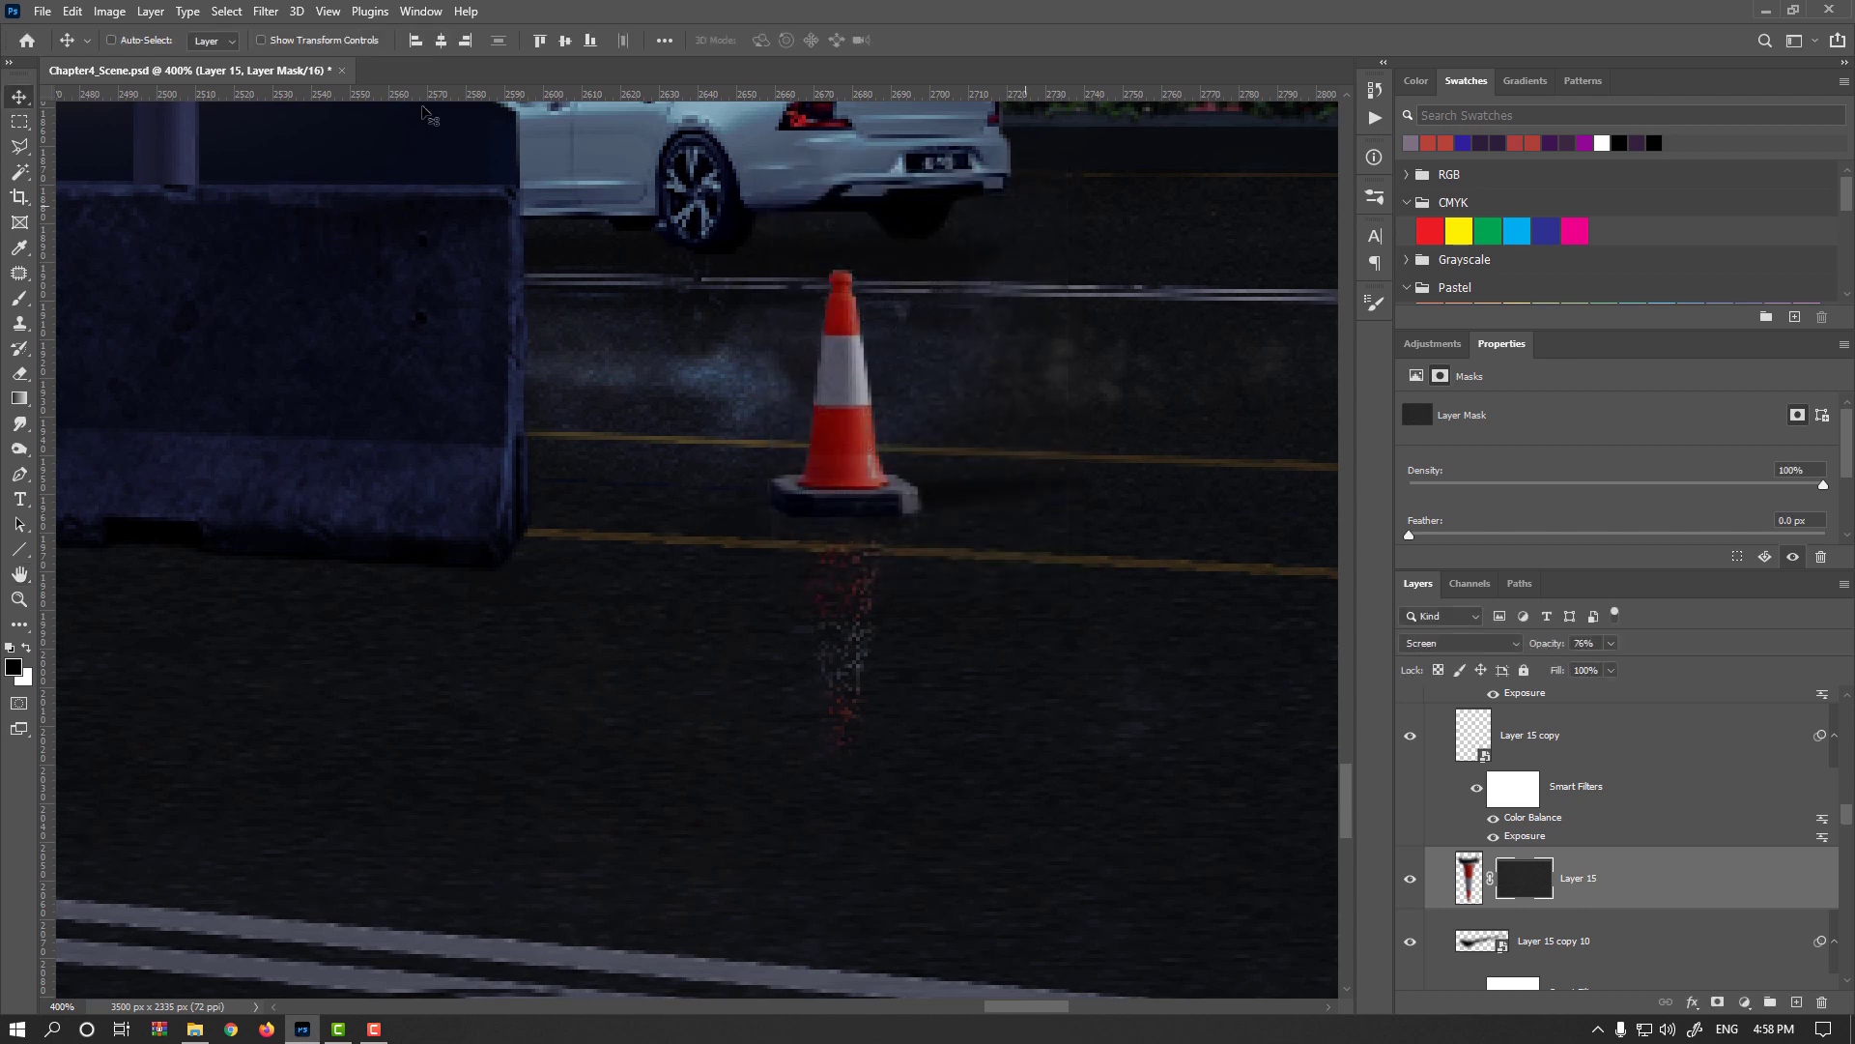
# Soften the noise in Layer 15's mask with a Gaussian Blur of small radius
pyautogui.click(266, 10)
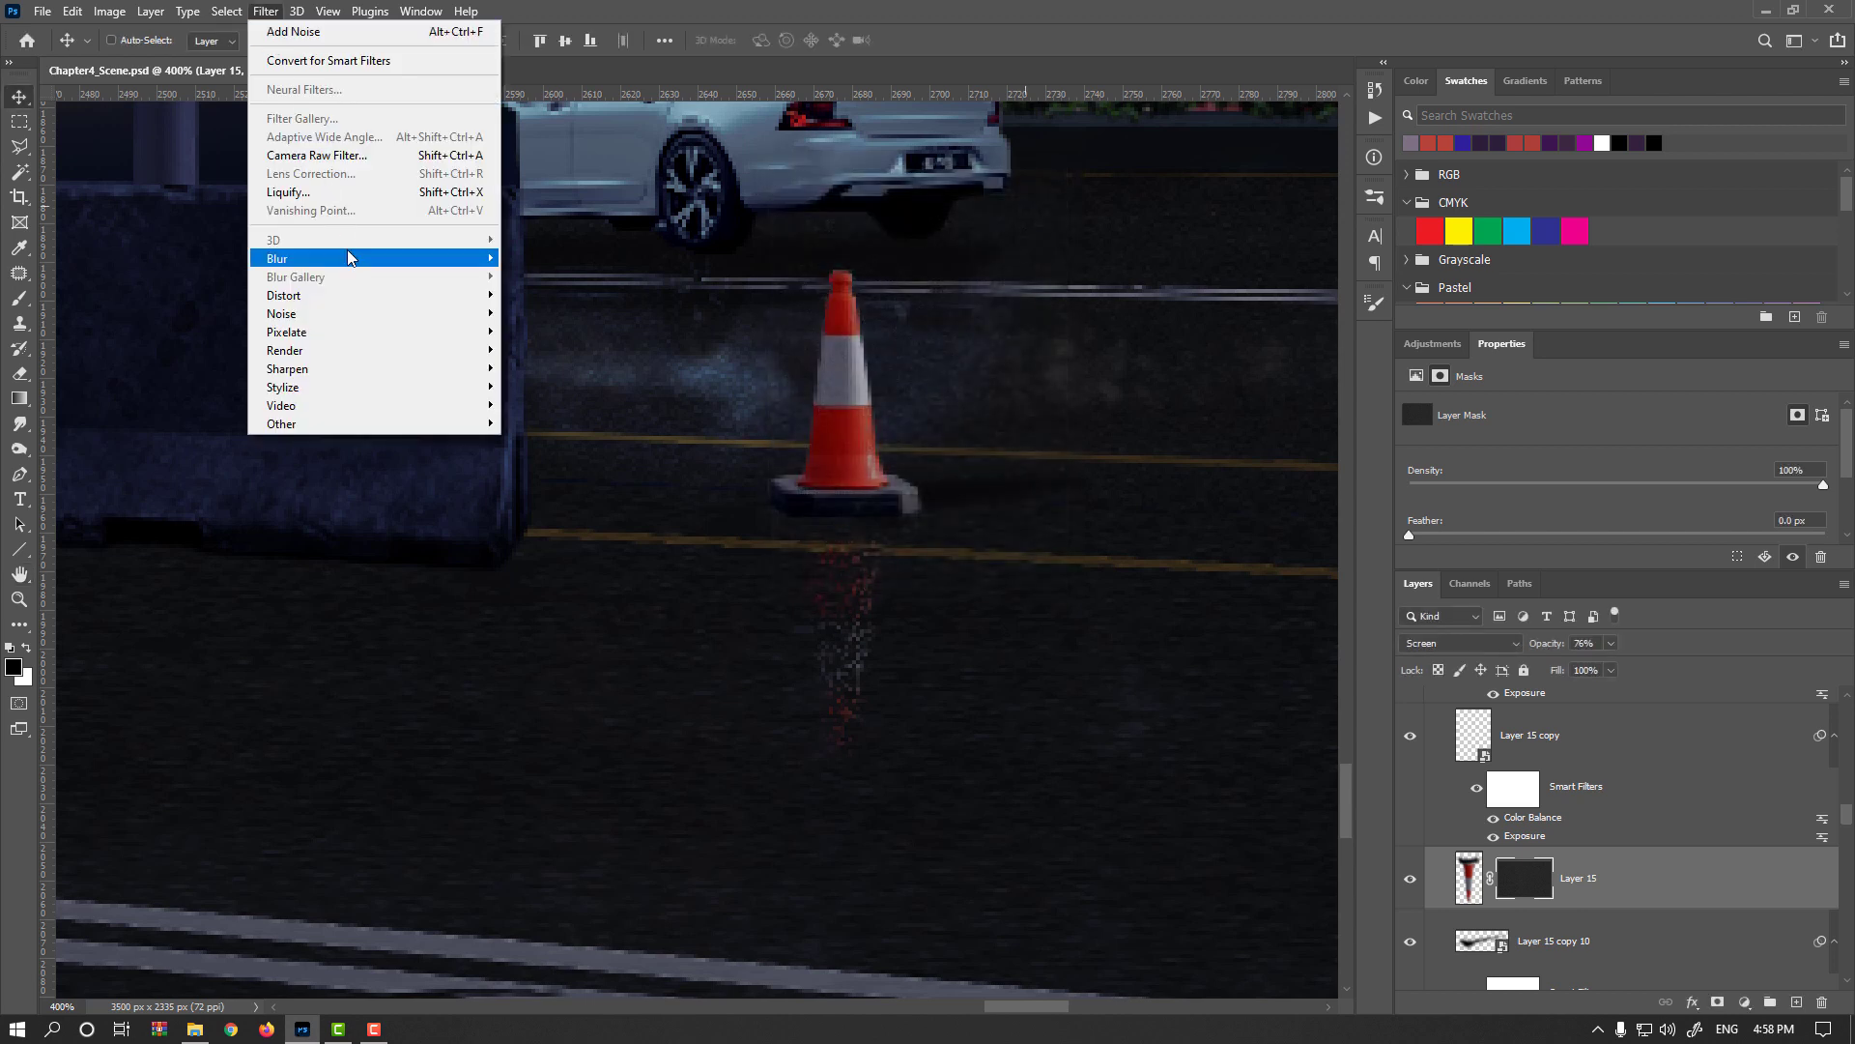
pyautogui.moveTo(348, 256)
pyautogui.click(553, 332)
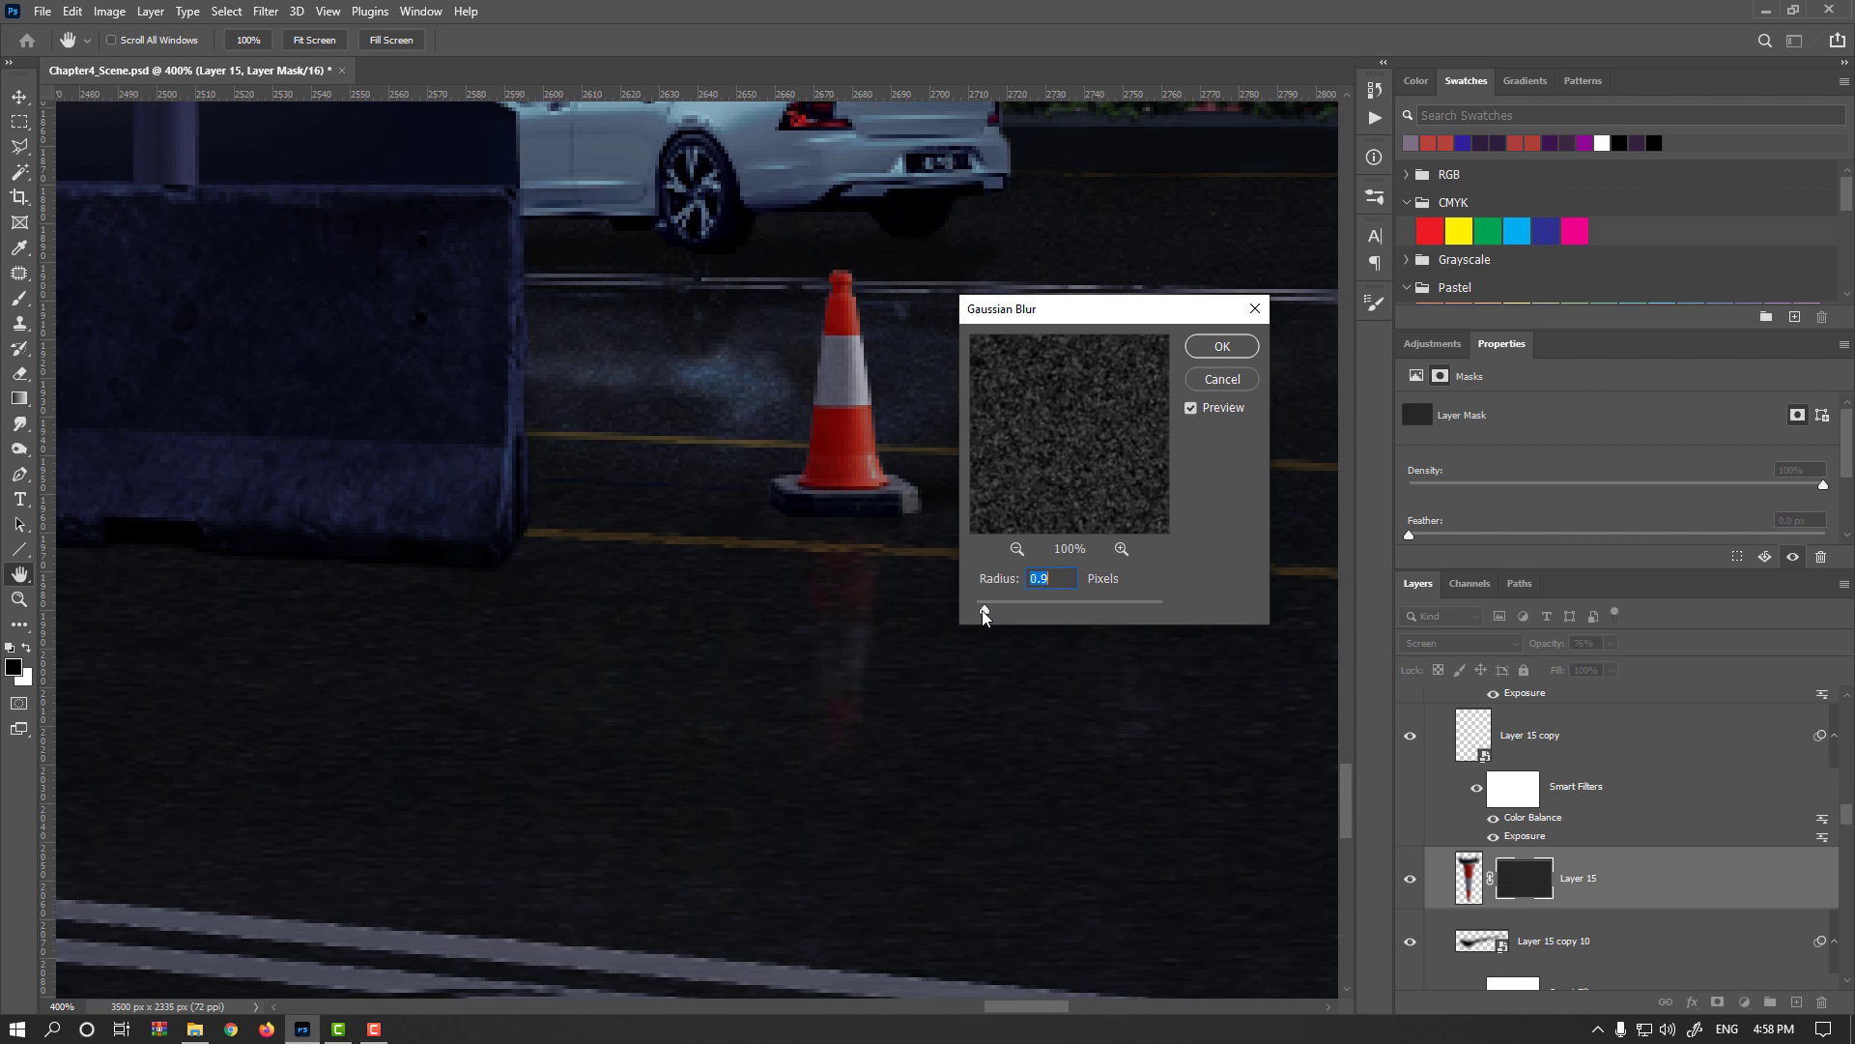
pyautogui.moveTo(981, 613); pyautogui.dragTo(979, 613)
pyautogui.click(1223, 348)
# Brighten Layer 15's mask with Curves, raising the midtones to input 100, output 146
pyautogui.hotkey('ctrl', 'm')
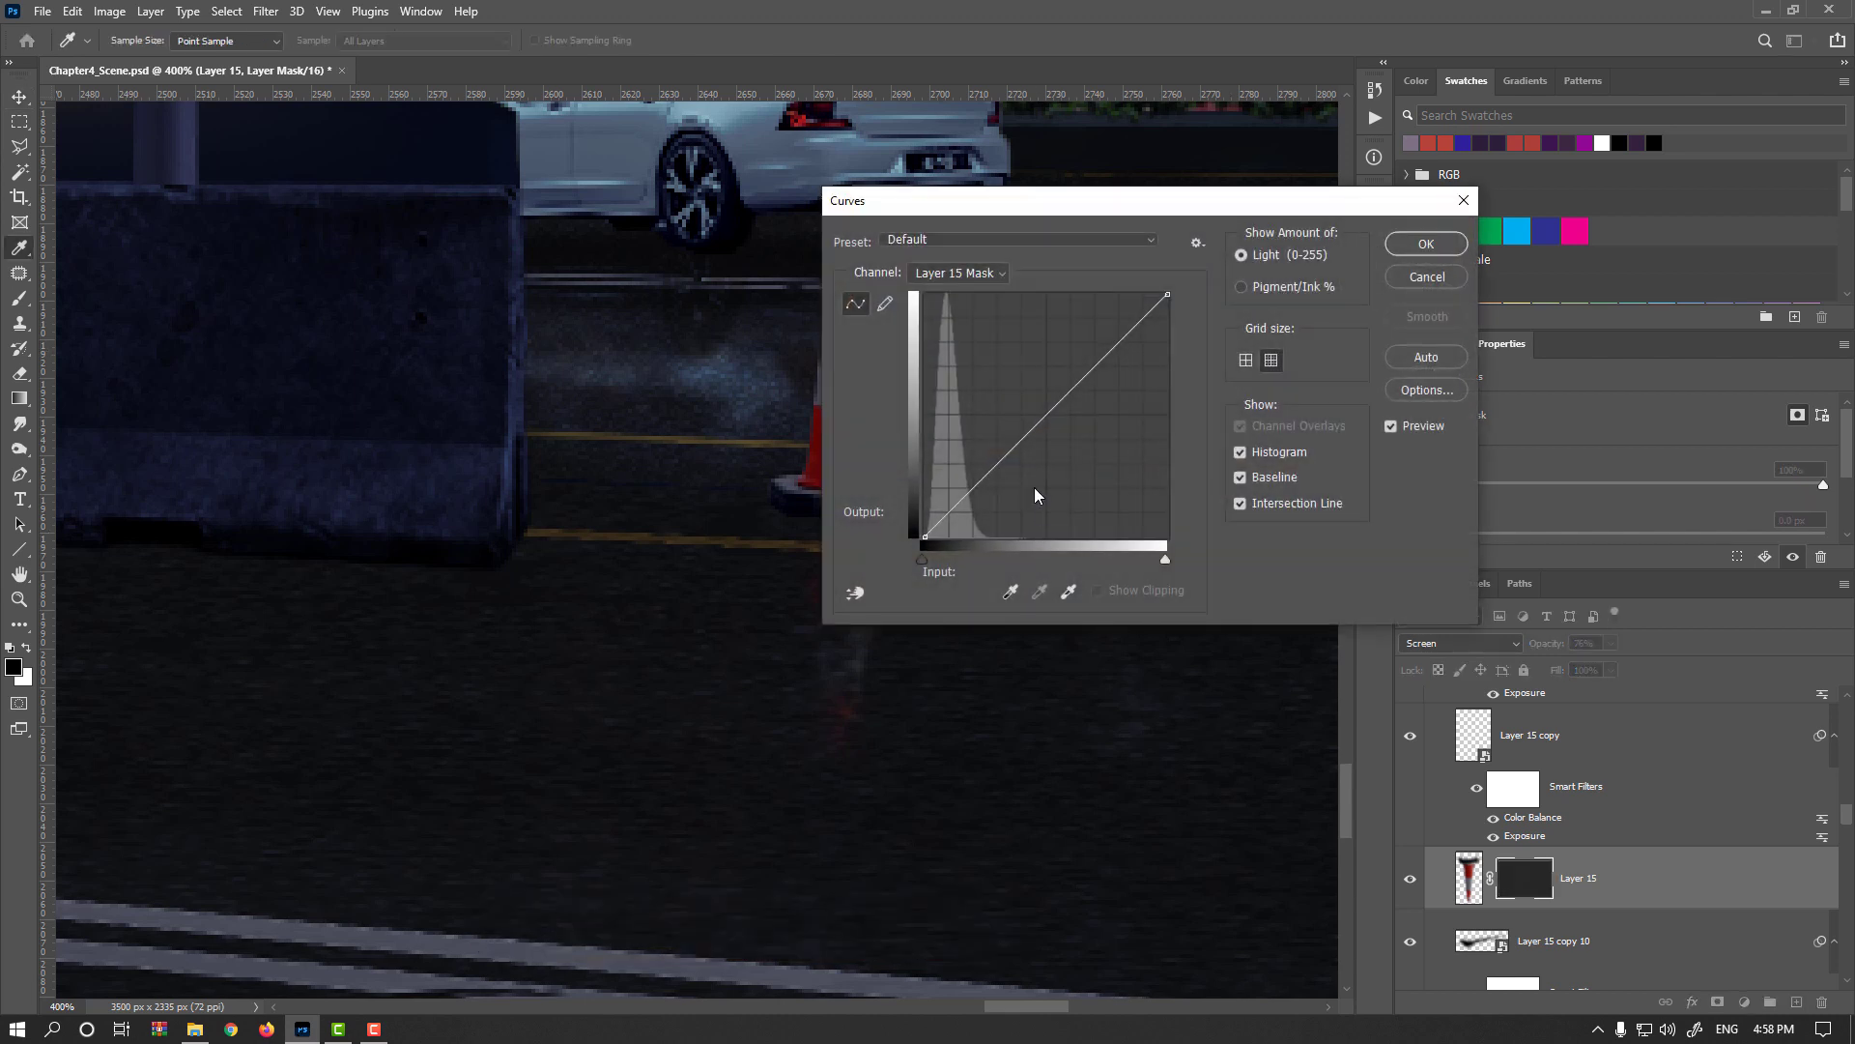
pyautogui.moveTo(1287, 212); pyautogui.dragTo(1433, 218)
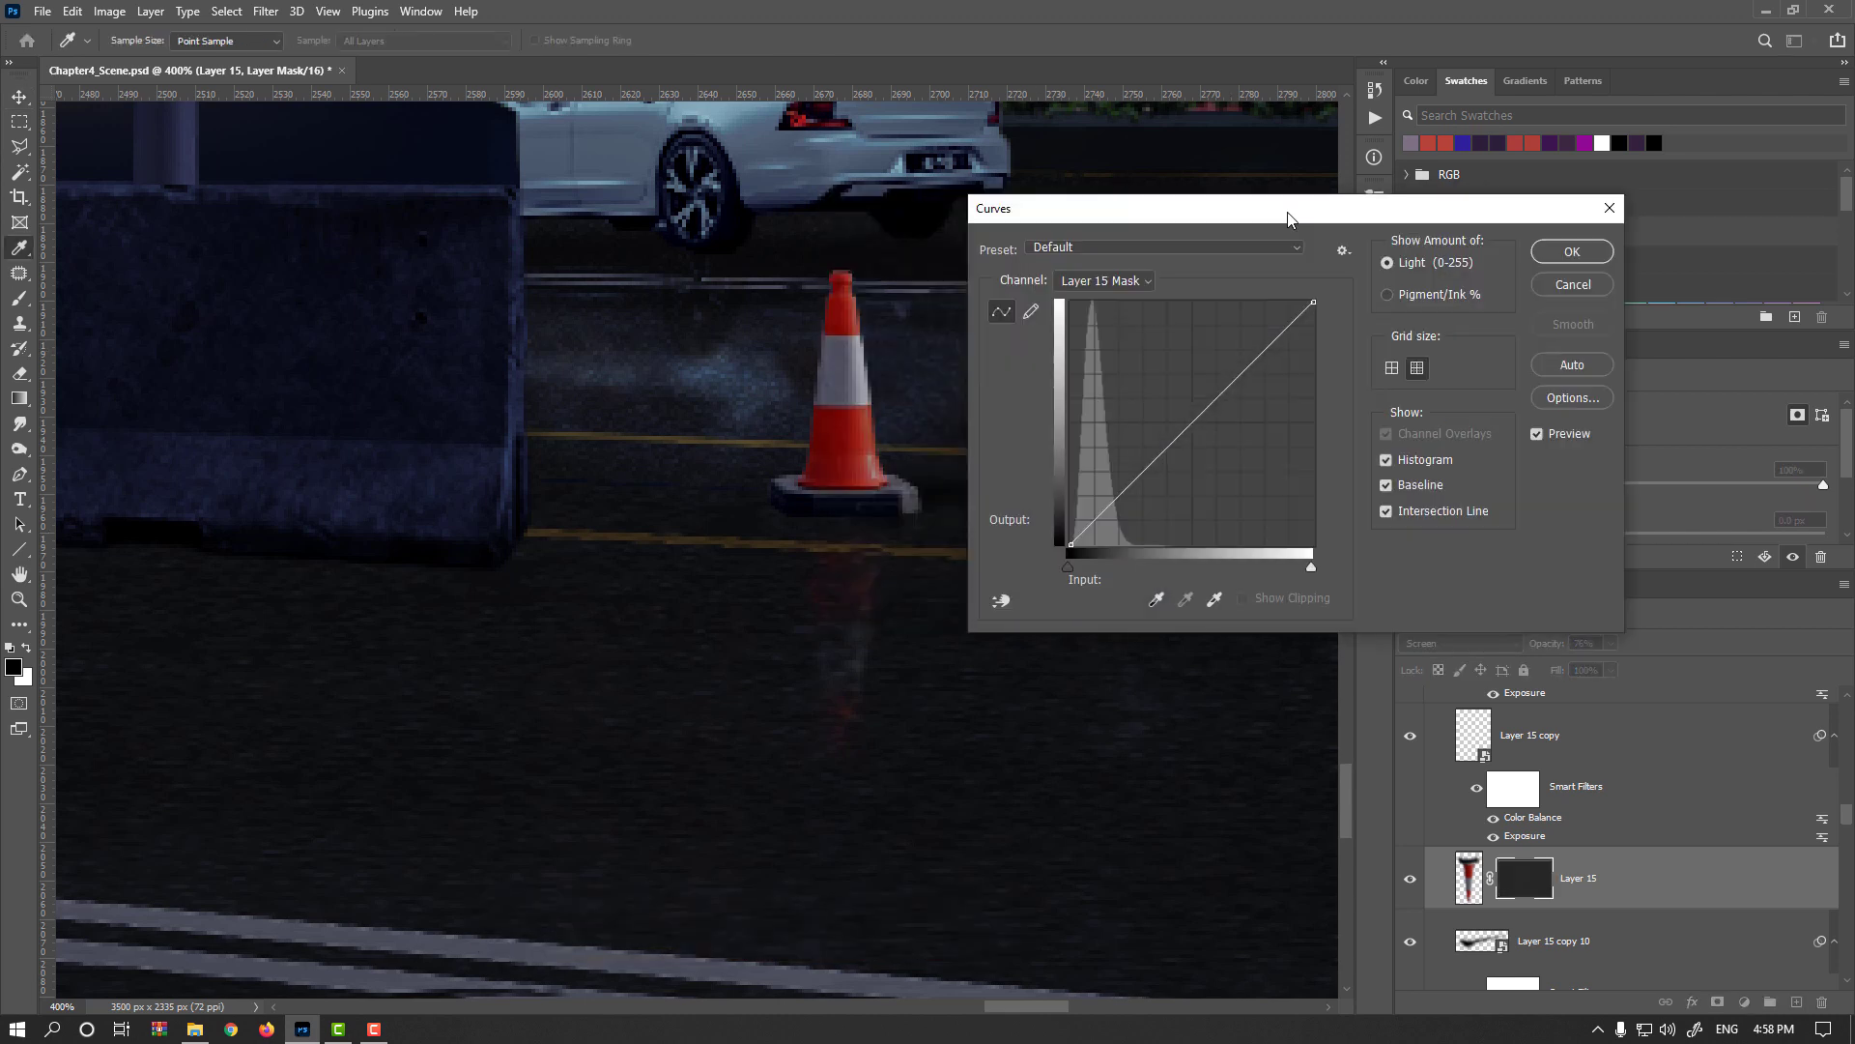
pyautogui.click(1181, 423)
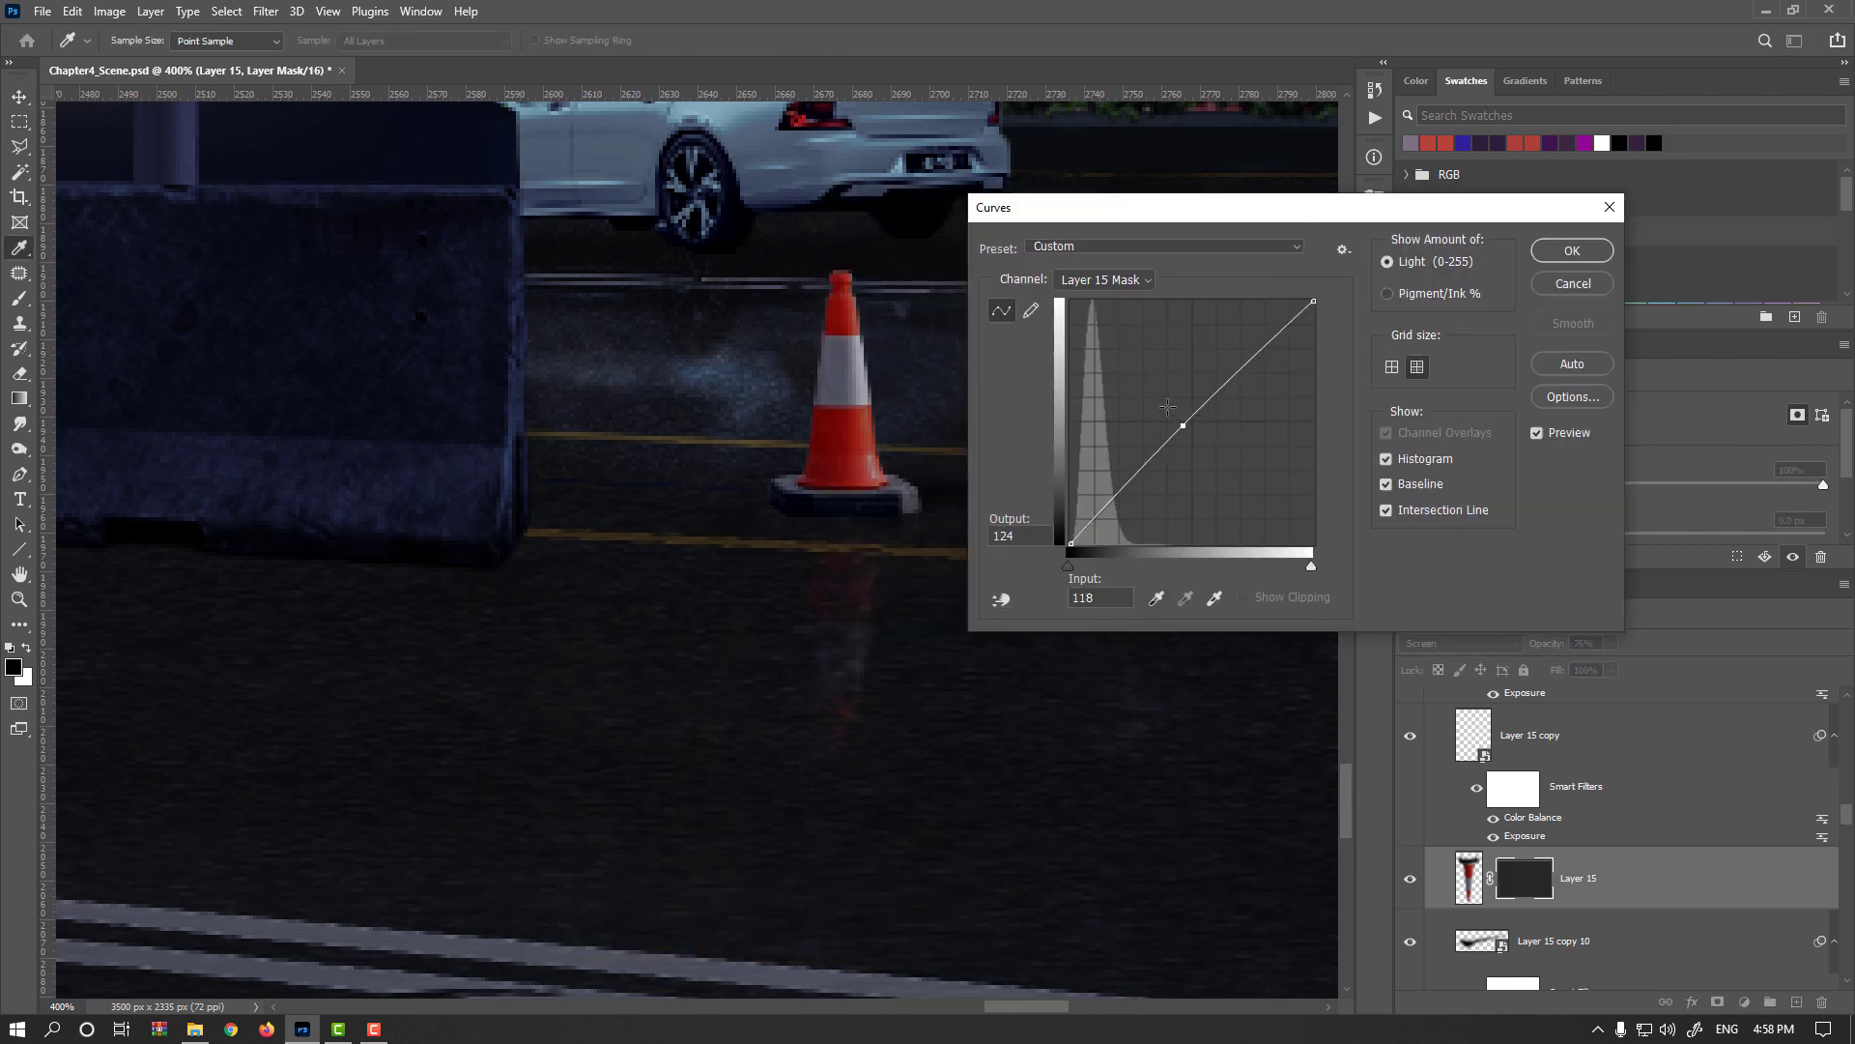
pyautogui.moveTo(1183, 426); pyautogui.dragTo(1167, 405)
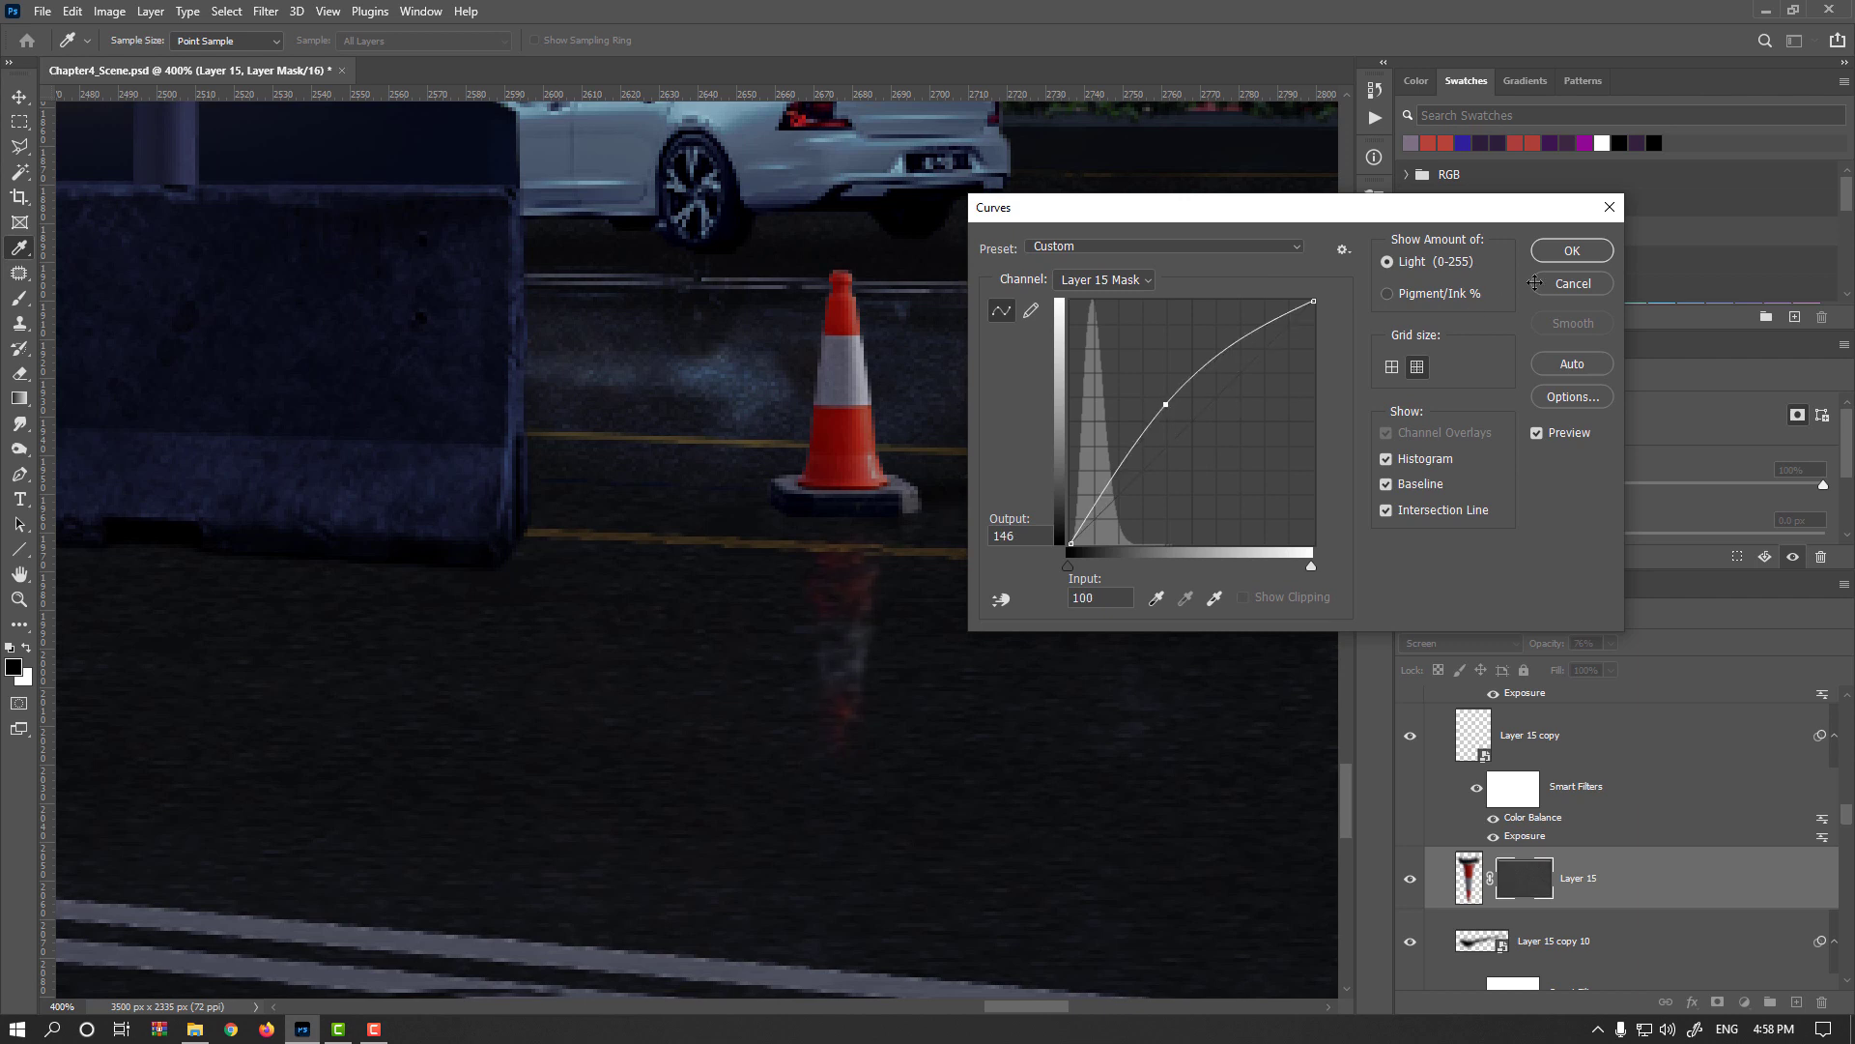
pyautogui.click(1572, 251)
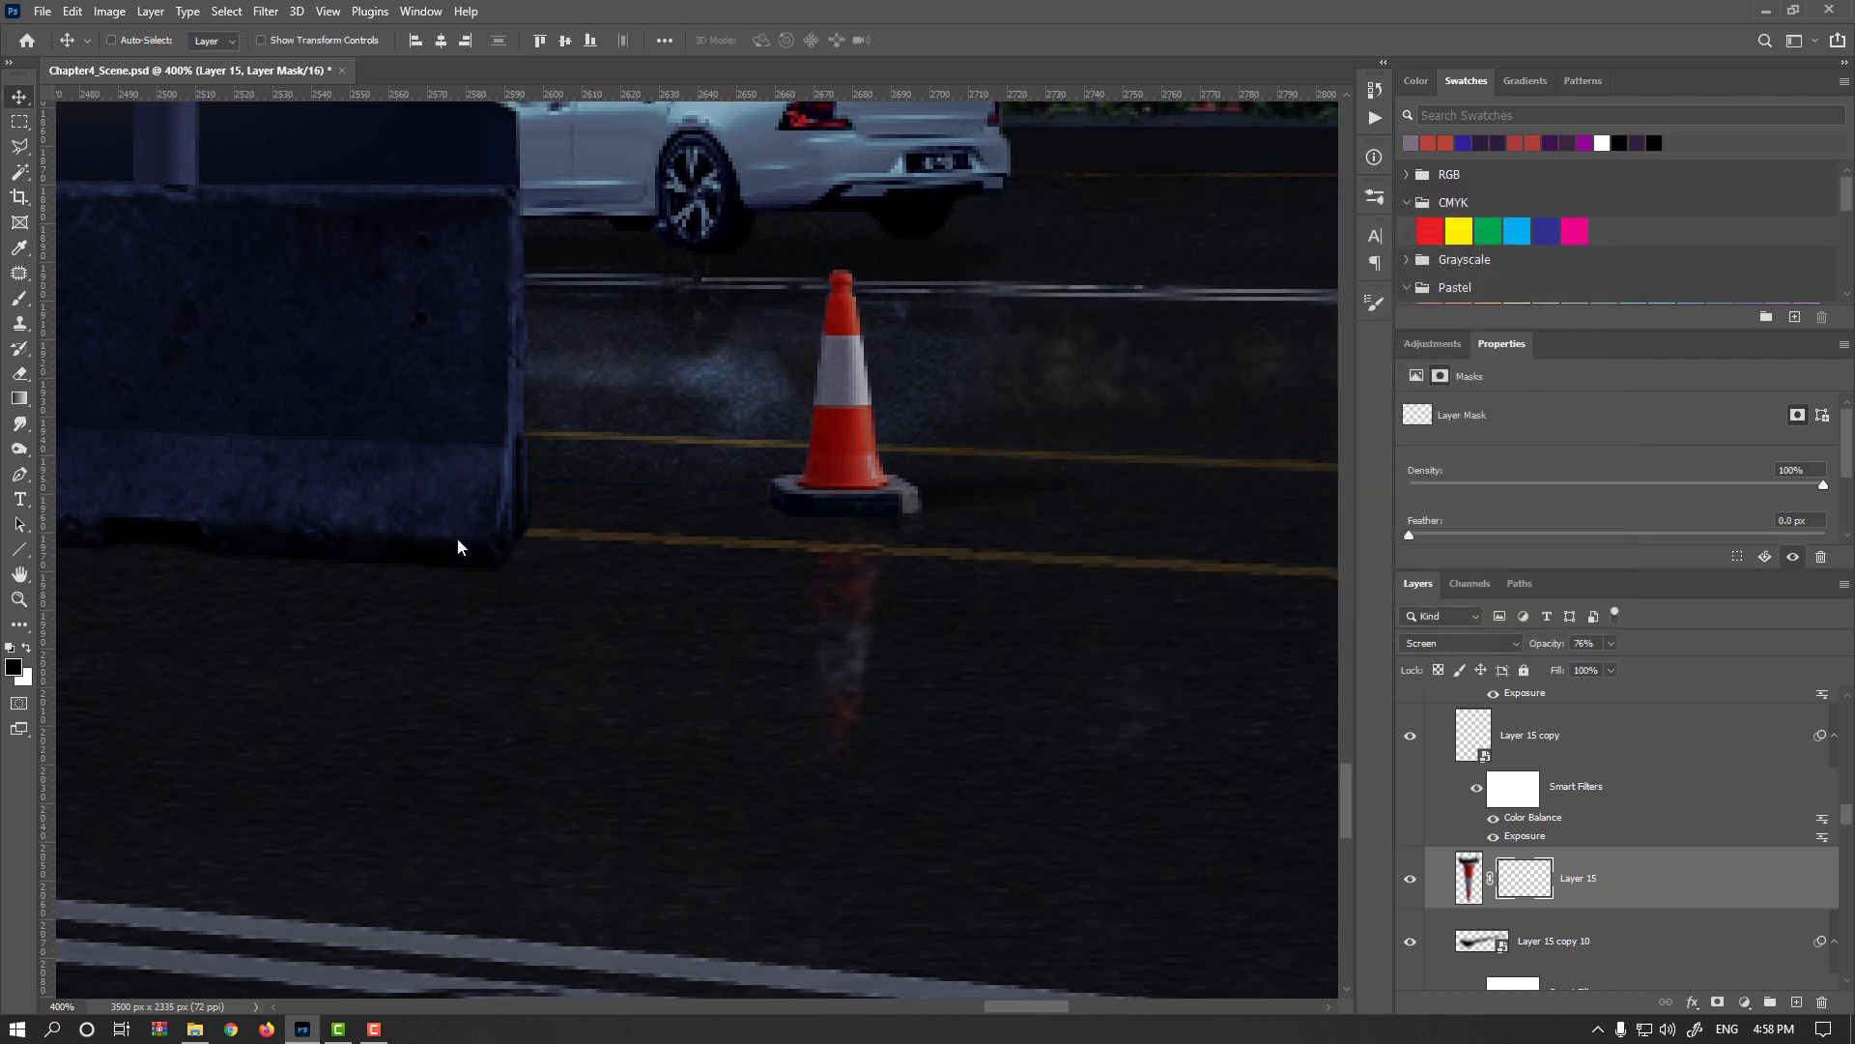
# Duplicate the masked cone reflection and place the copy beneath the next traffic cone to the right
pyautogui.moveTo(1044, 593); pyautogui.dragTo(547, 544)
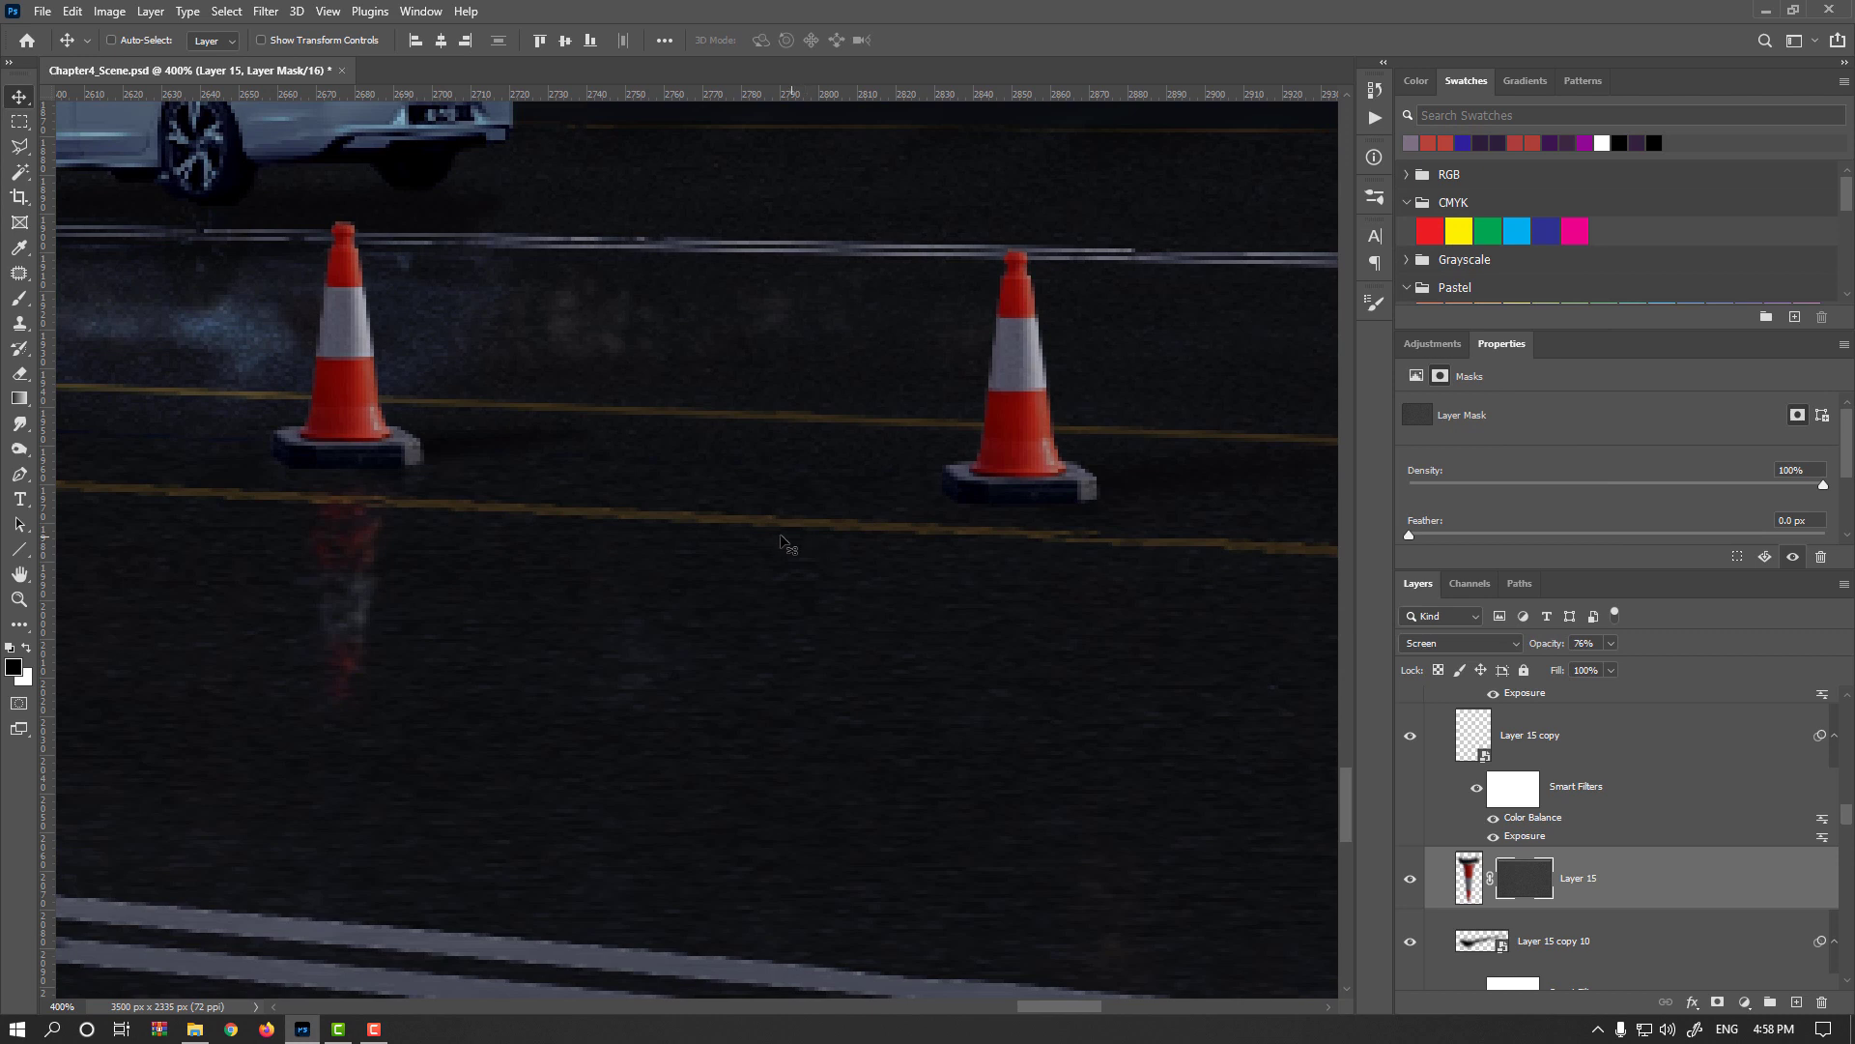
pyautogui.moveTo(354, 526); pyautogui.dragTo(675, 572)
pyautogui.click(1462, 880)
pyautogui.press('alt')
pyautogui.moveTo(353, 576); pyautogui.dragTo(1020, 618)
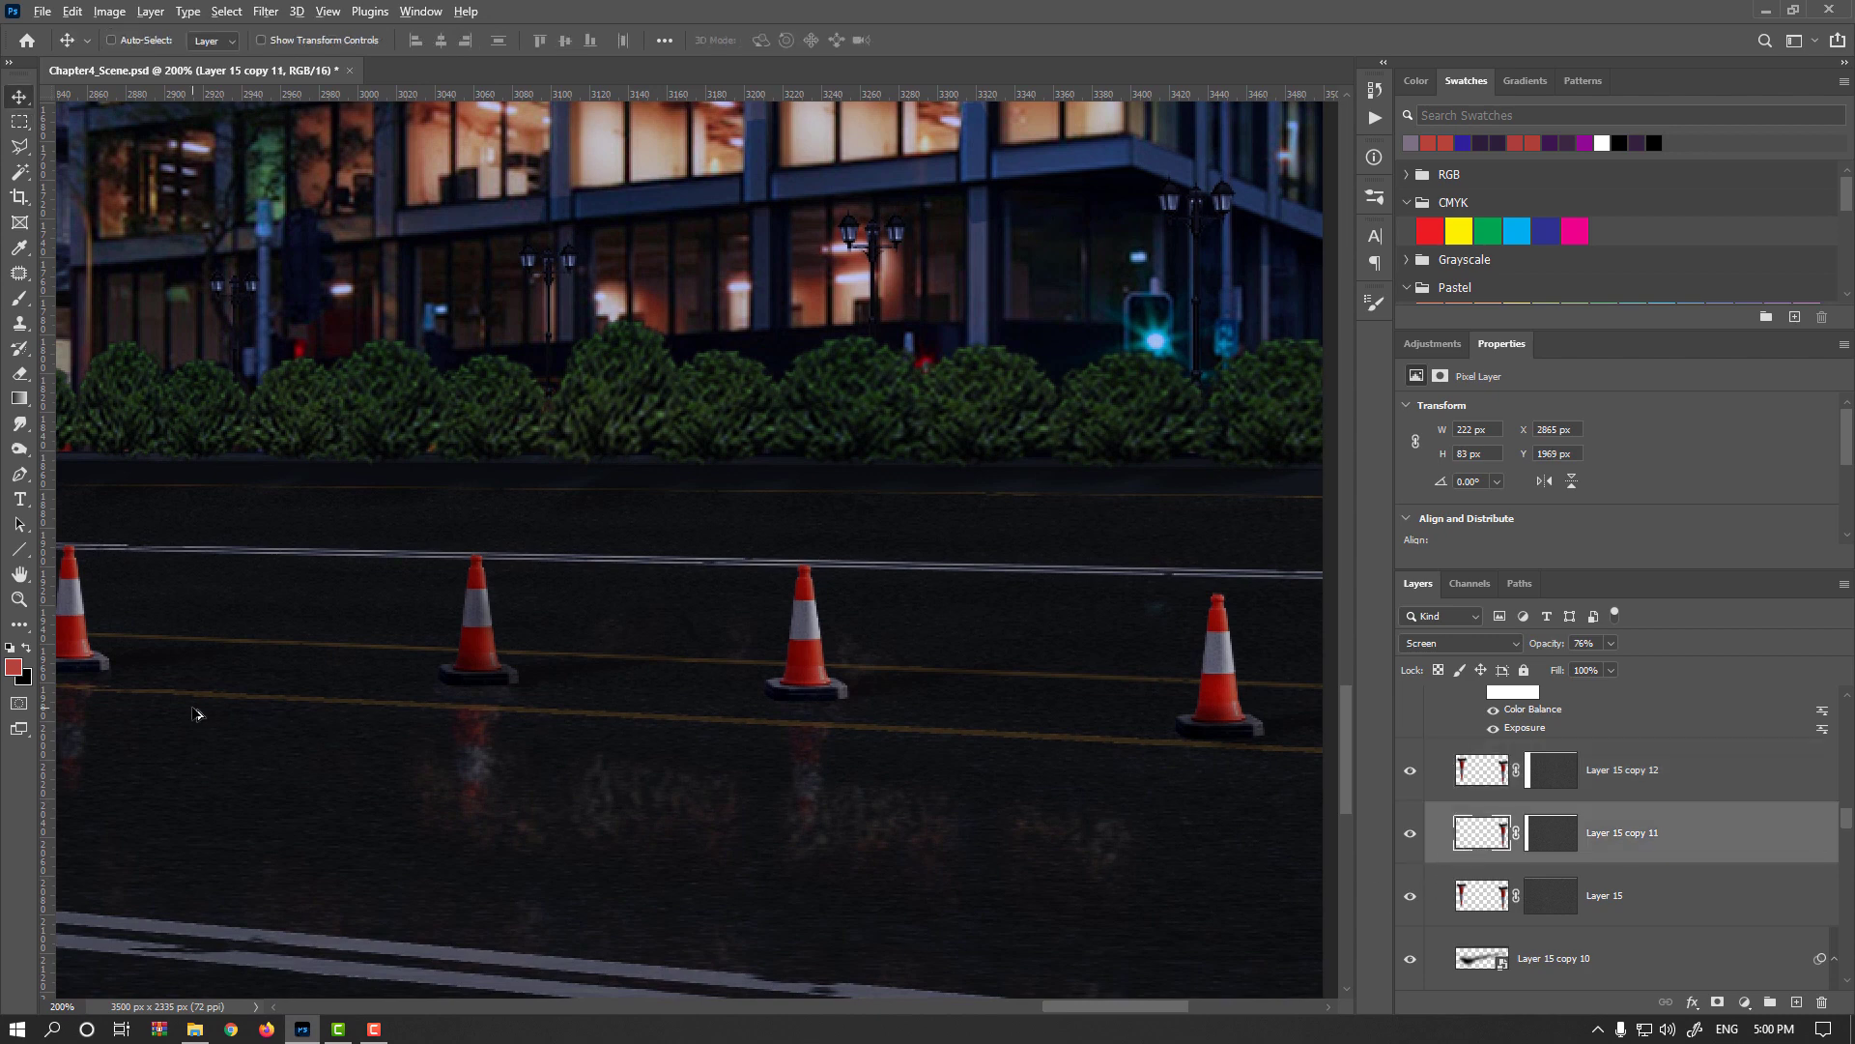
# Duplicate the Layer 15 copy 11 reflection, place it under the rightmost cone at X 3246, Y 1995 px, and review the row of cones
pyautogui.moveTo(434, 713); pyautogui.dragTo(941, 788)
pyautogui.scroll(2, 1231, 785)
pyautogui.scroll(-1, 885, 790)
pyautogui.scroll(-3, 888, 790)
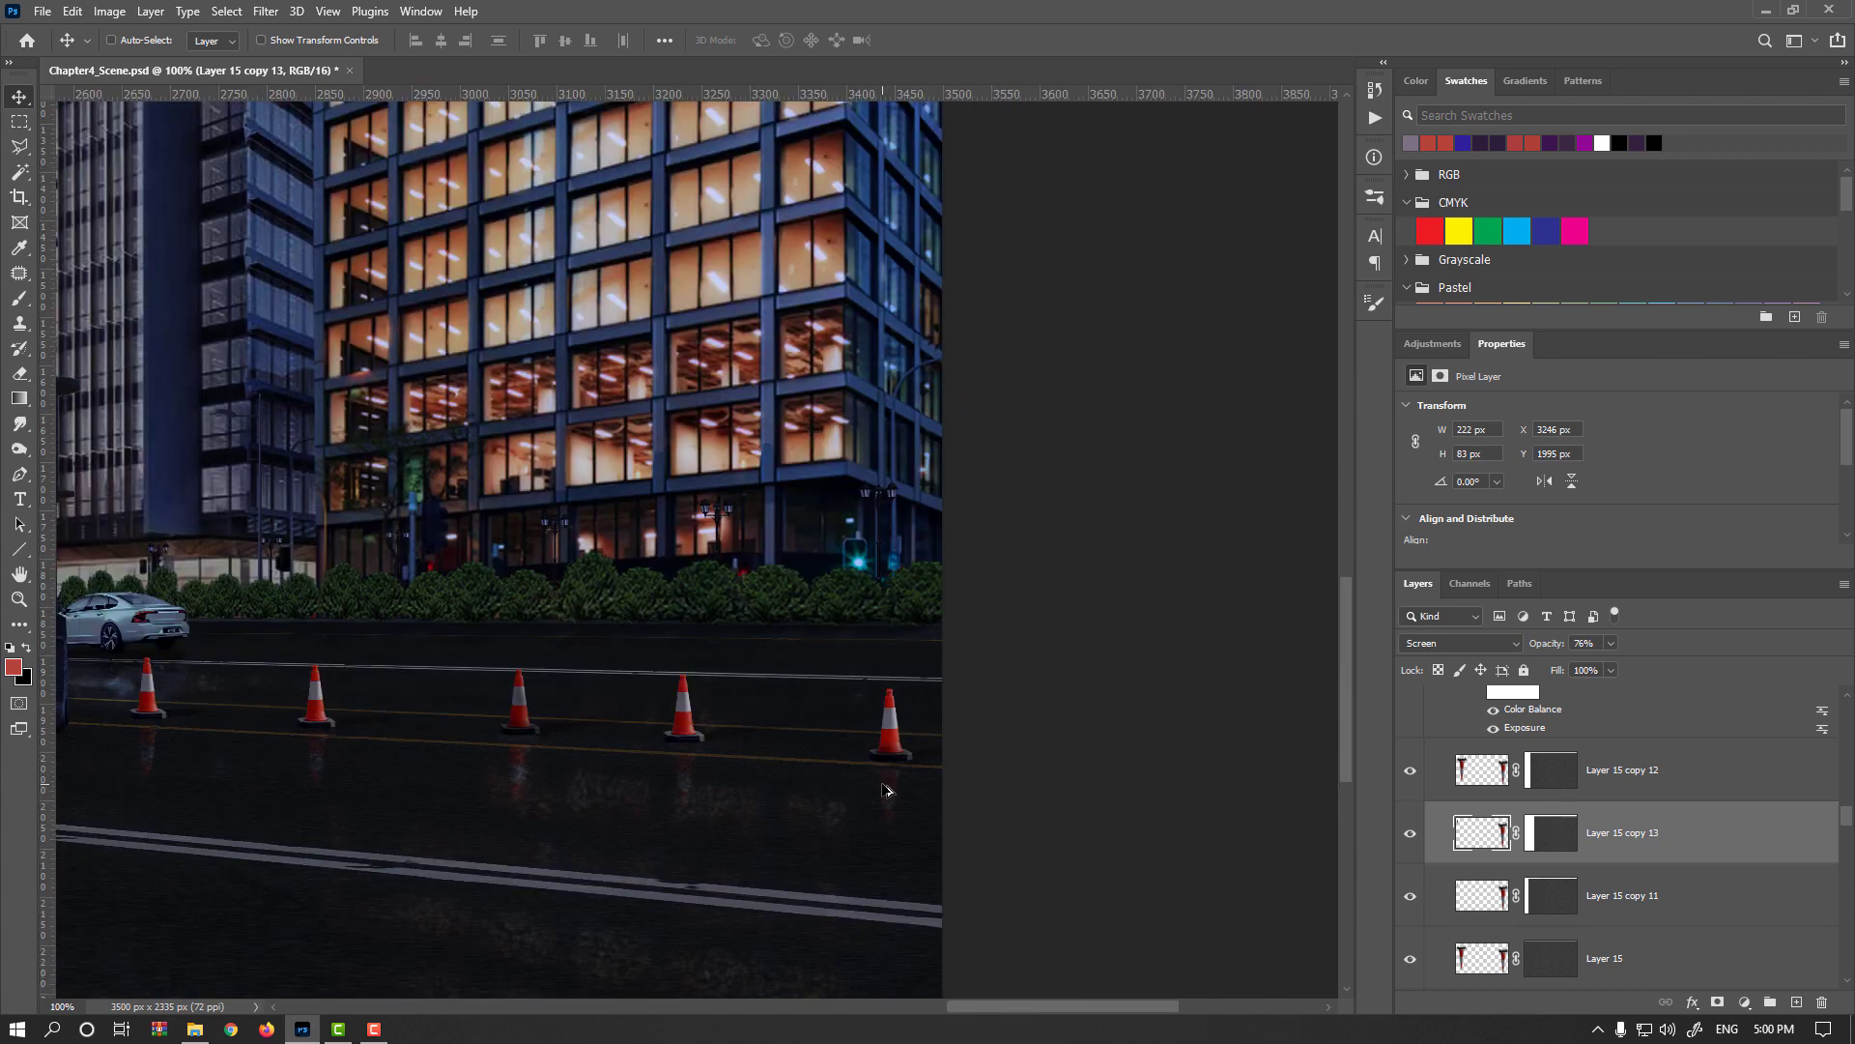
pyautogui.scroll(1, 571, 808)
pyautogui.scroll(-1, 1007, 809)
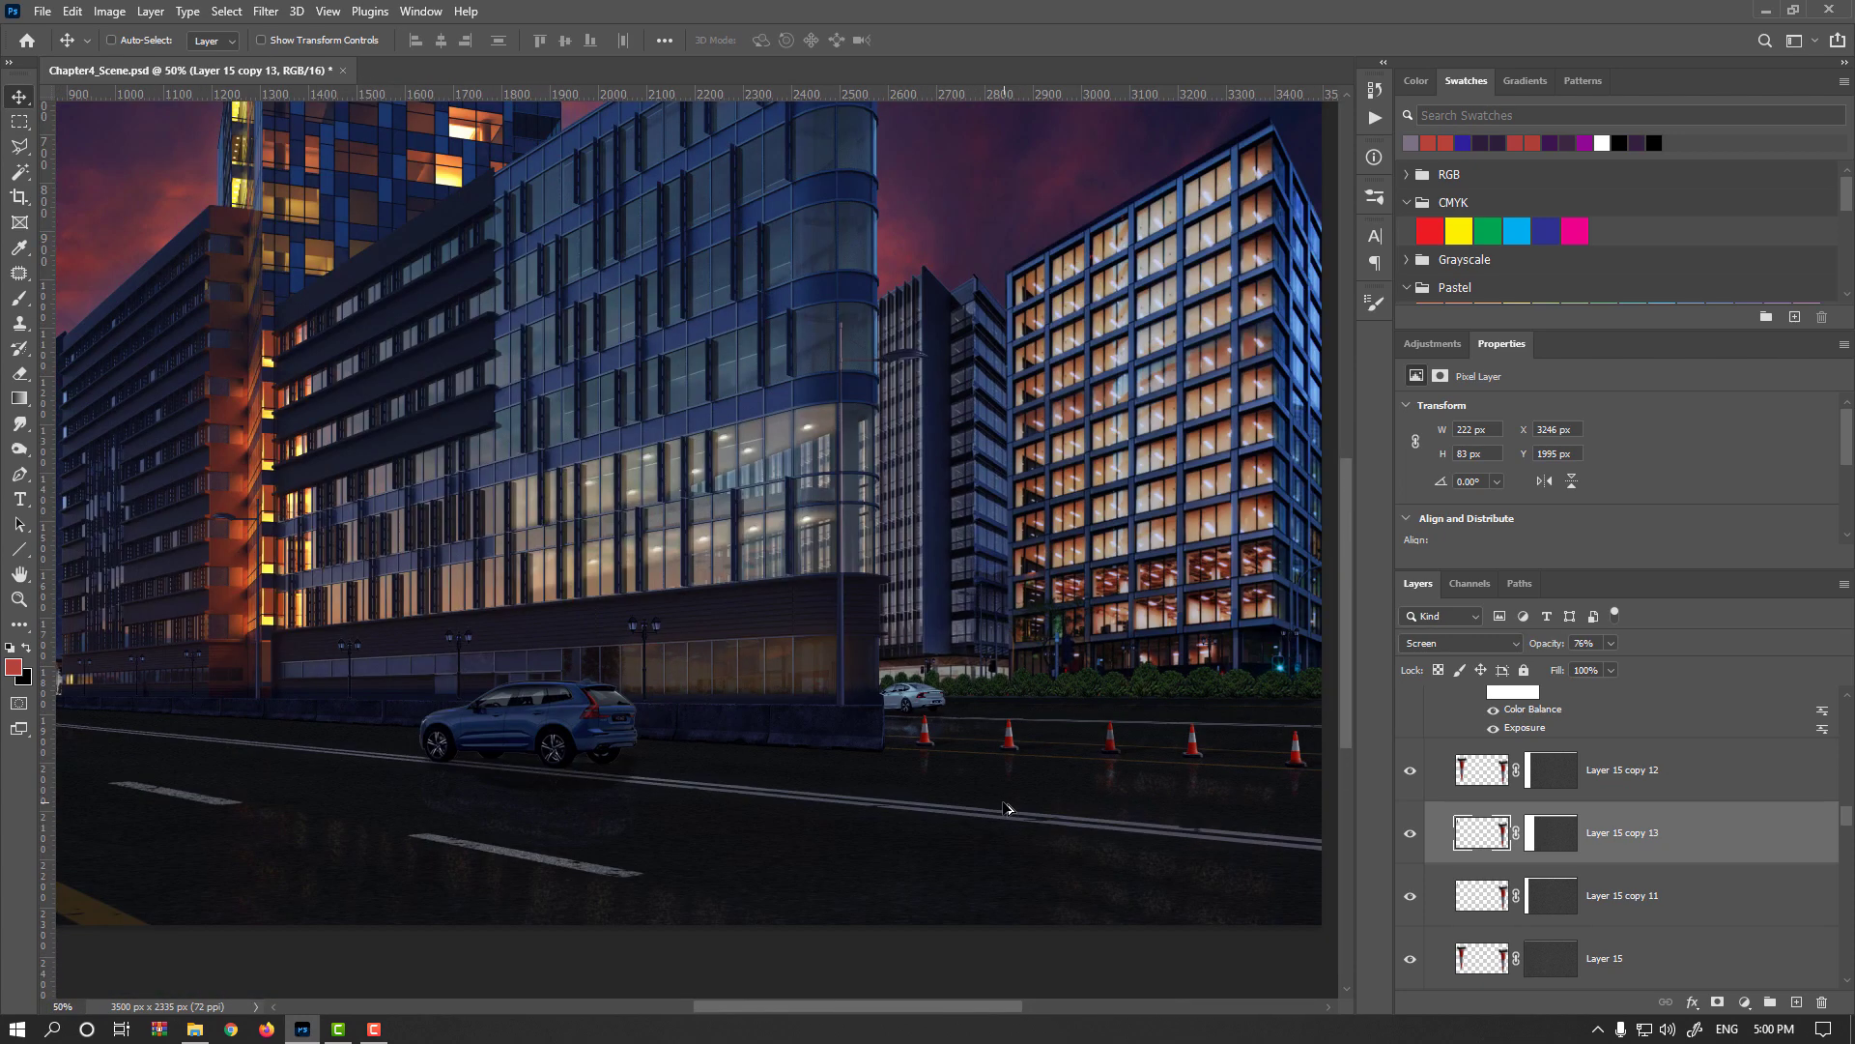
pyautogui.moveTo(1150, 759); pyautogui.dragTo(800, 712)
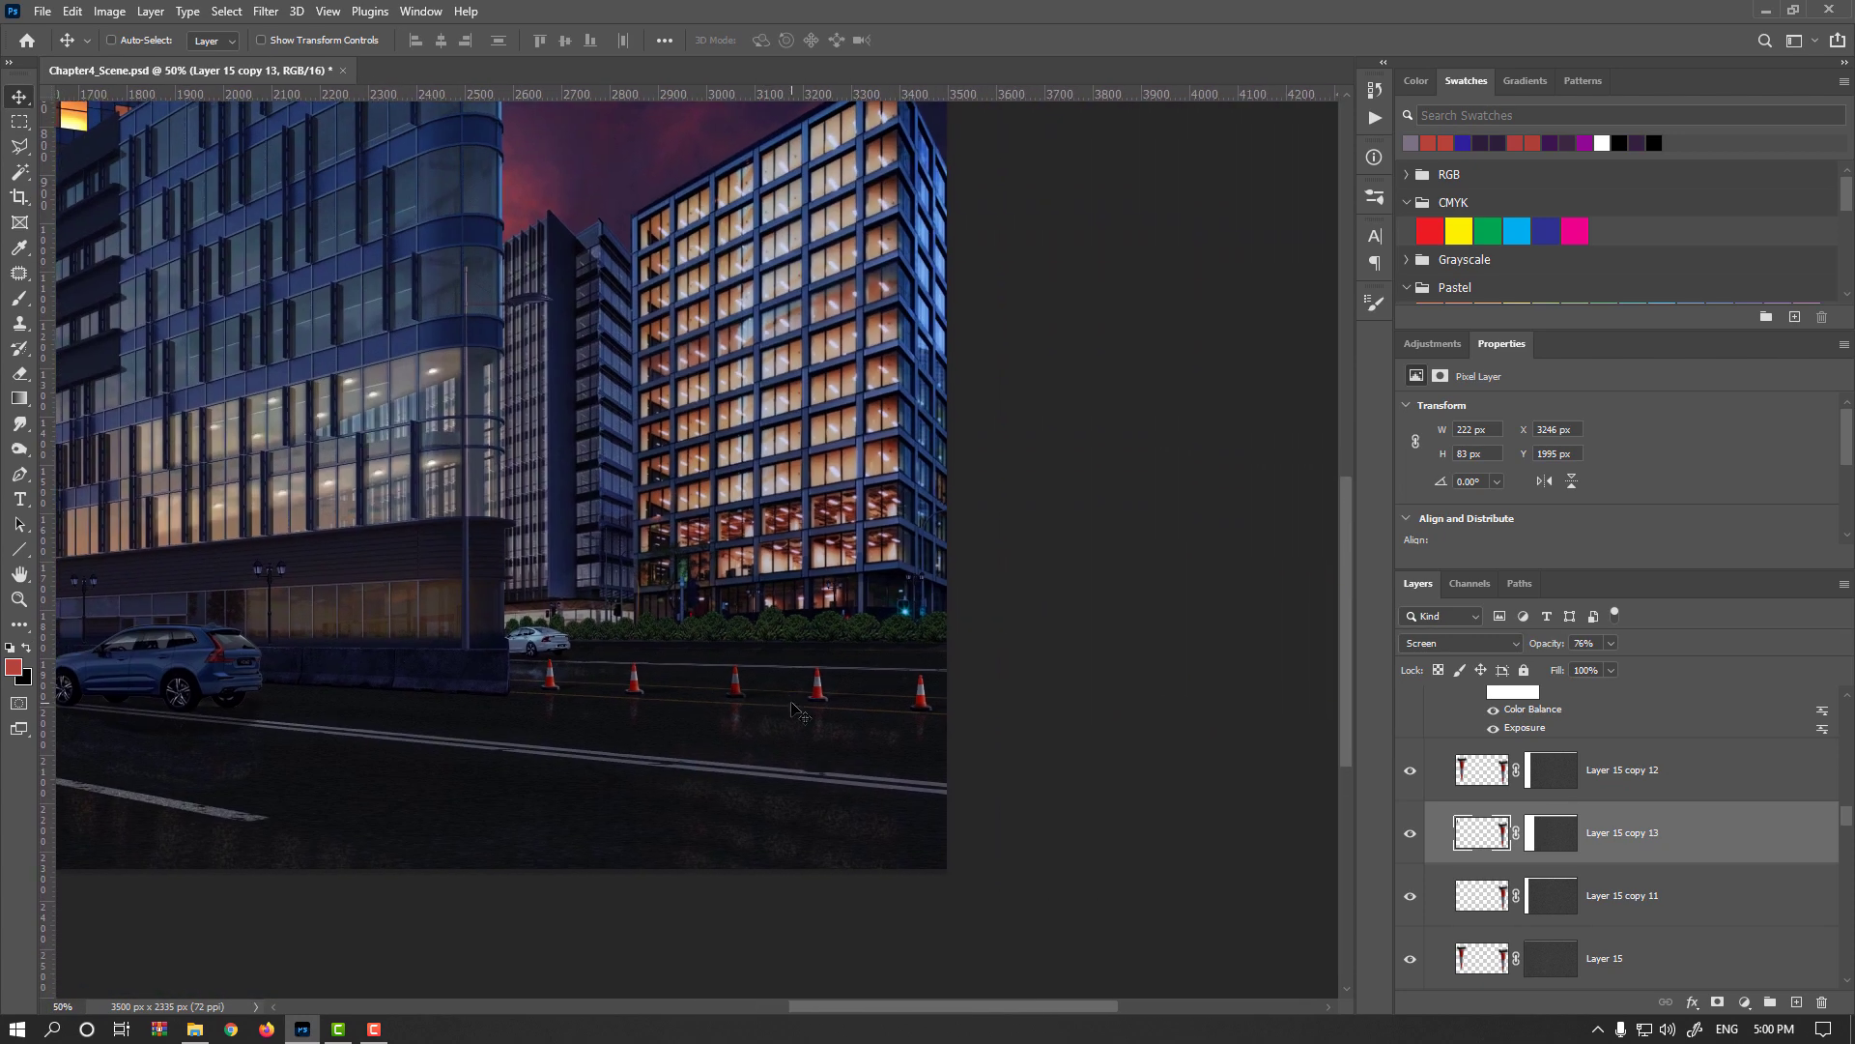